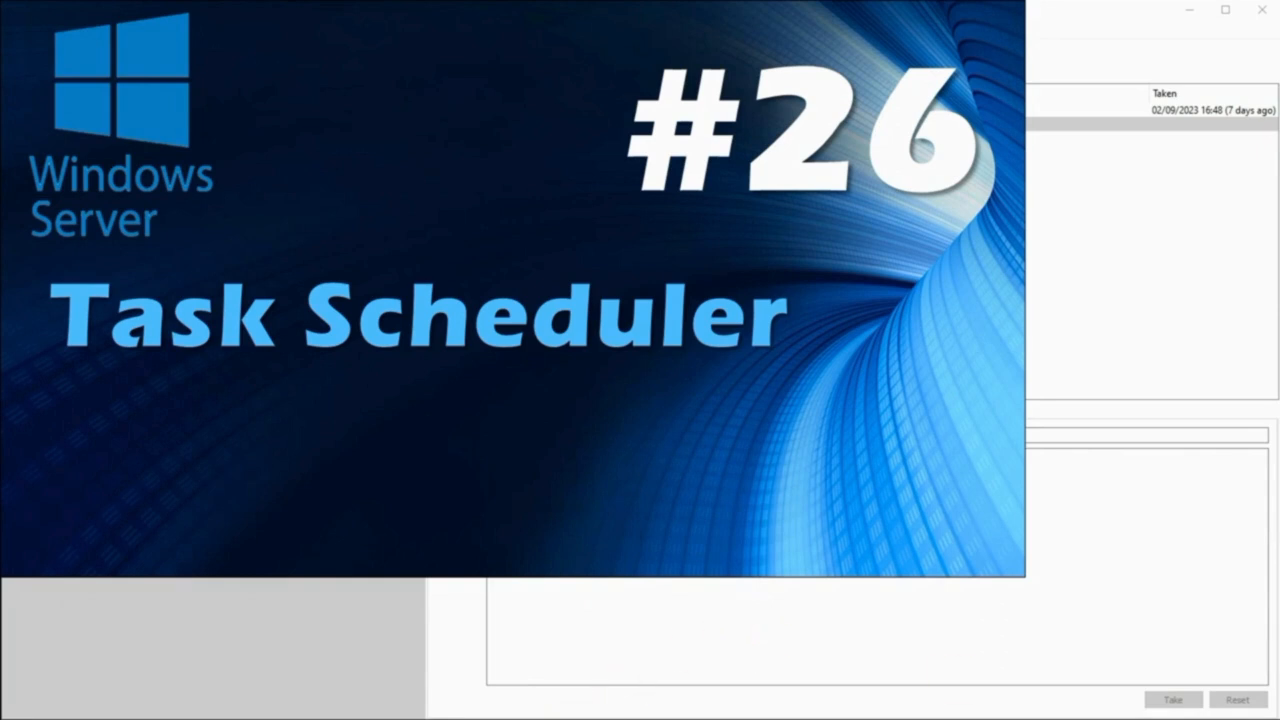
# - Switch to the Winserver 2019 DC virtual machine and check the Server Manager notifications
pyautogui.click(500, 719)
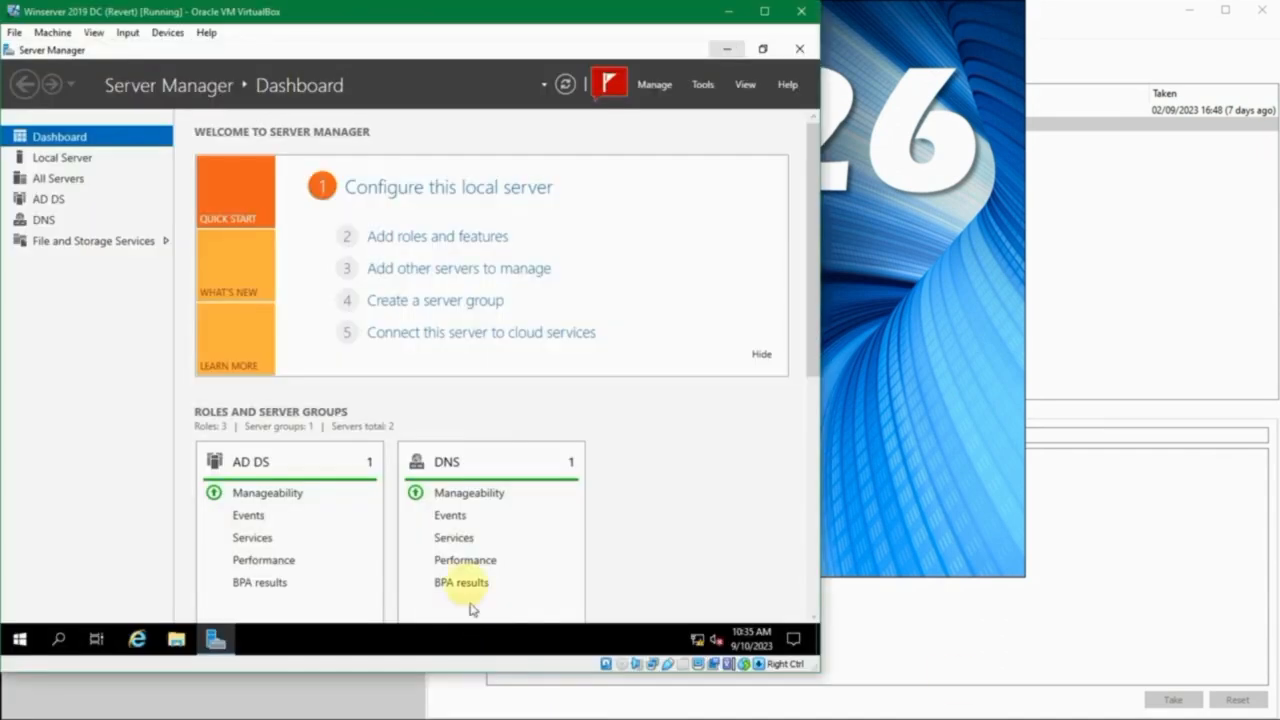
pyautogui.click(608, 83)
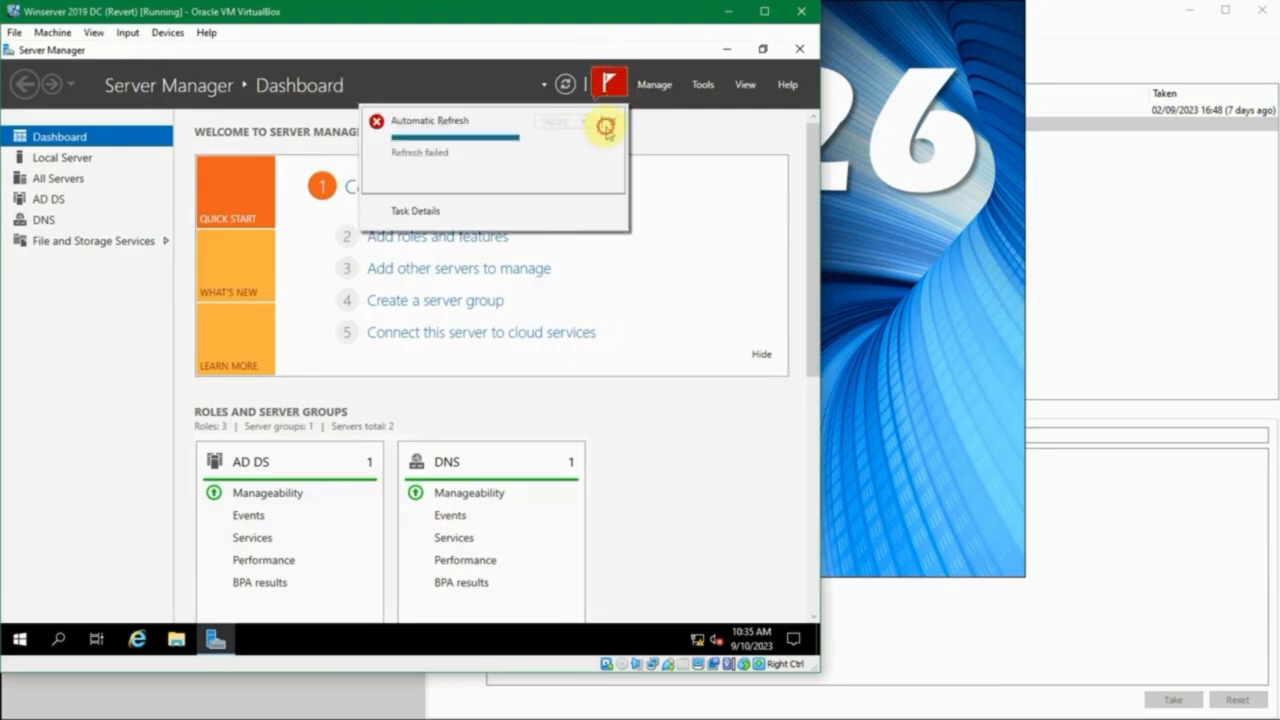
pyautogui.click(109, 337)
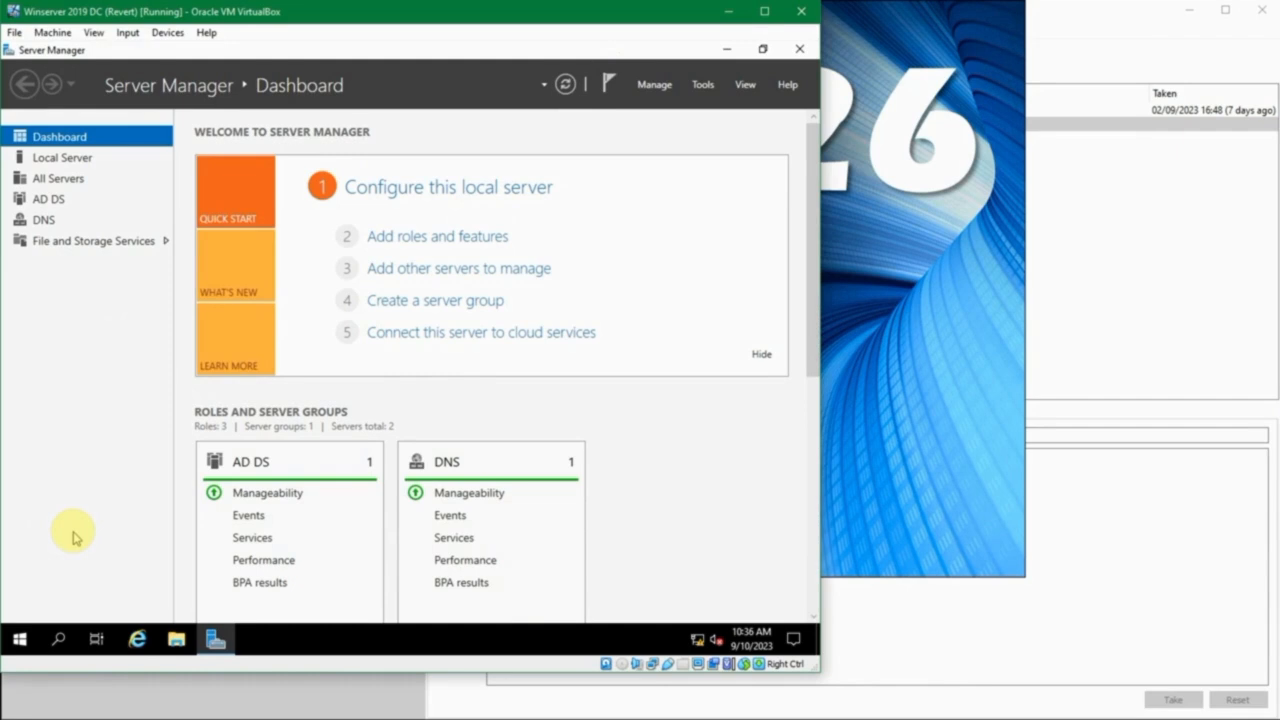
# - Search the server for "task sc" and open Task Scheduler
pyautogui.click(20, 642)
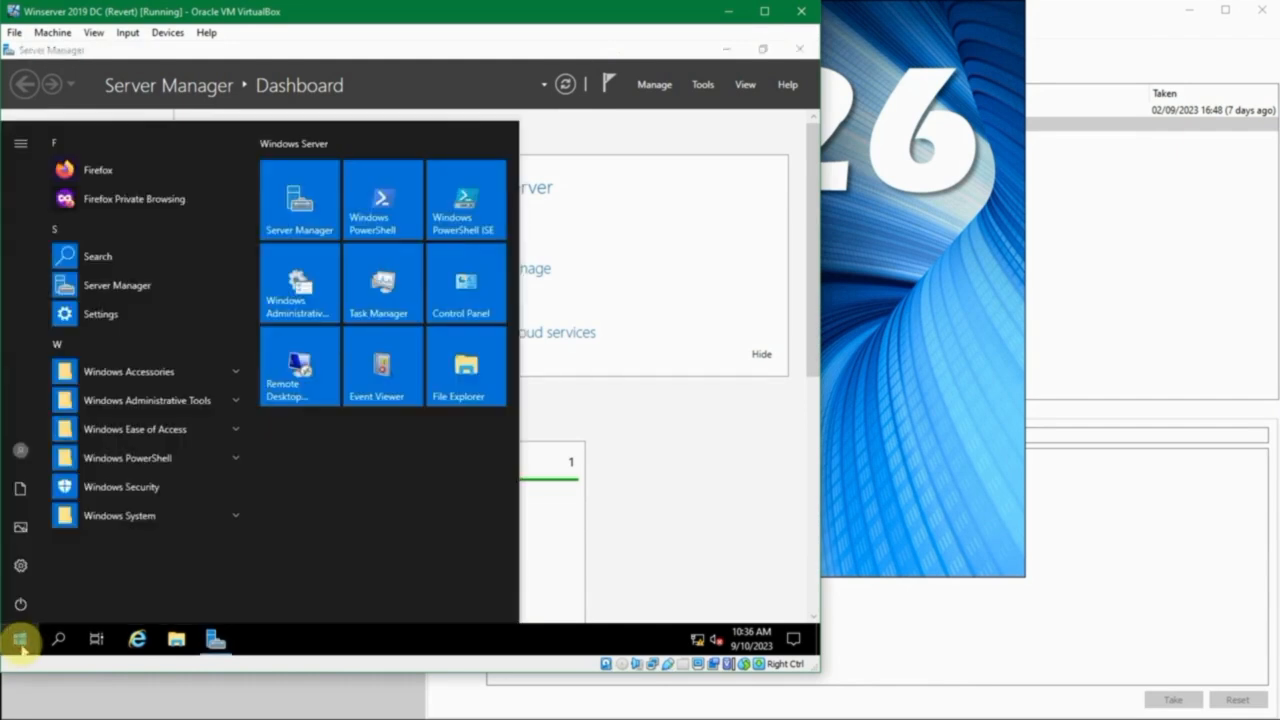
pyautogui.write('tas')
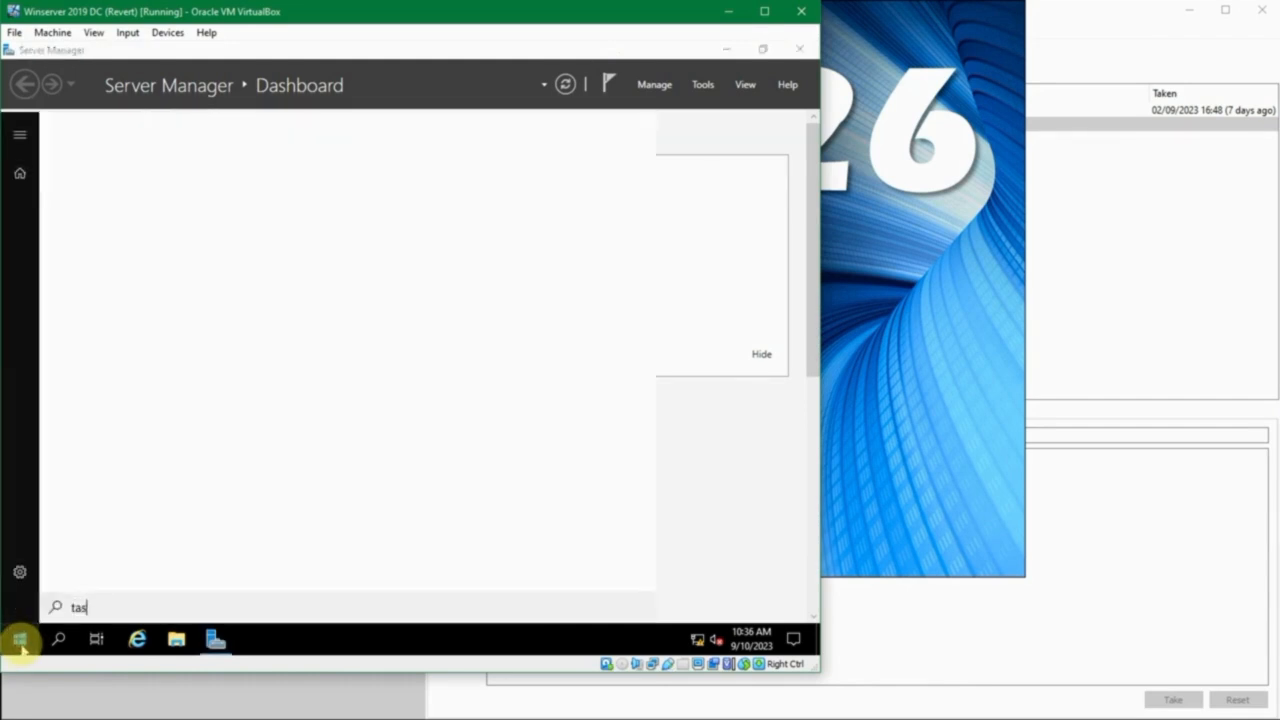
pyautogui.write('k sc')
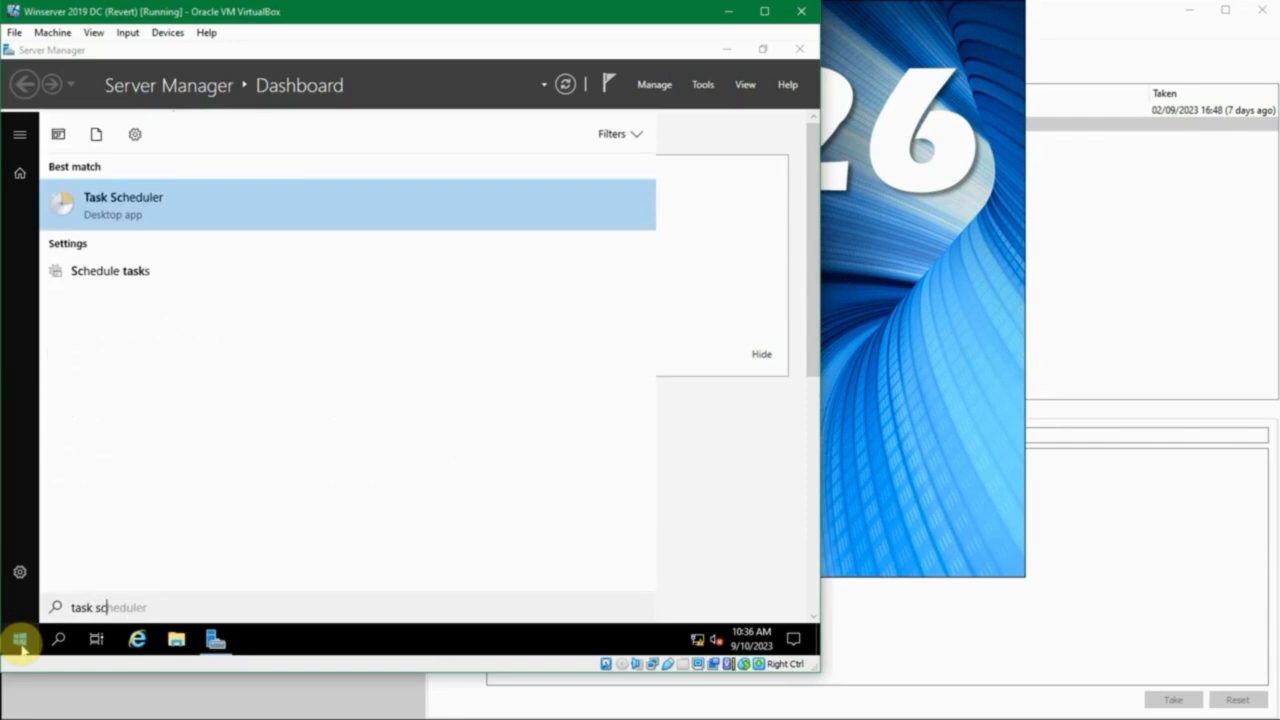
pyautogui.click(125, 200)
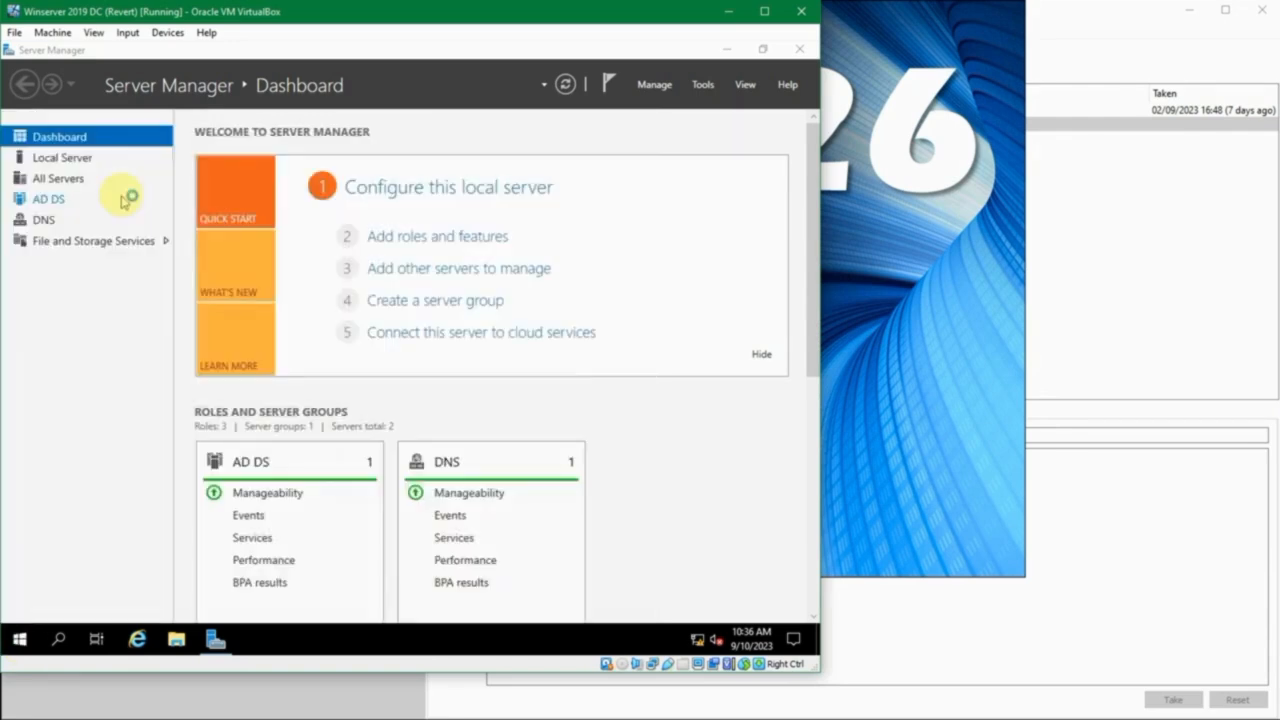
pyautogui.click(759, 175)
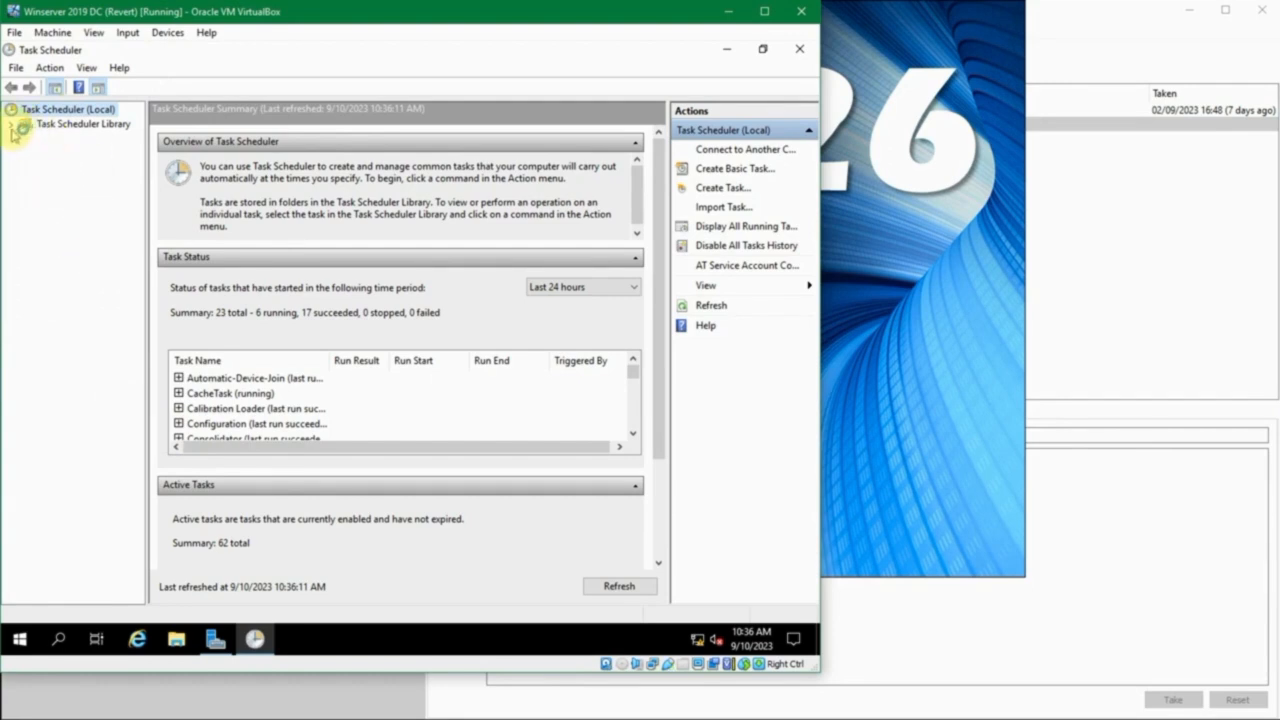
# - Expand the Task Scheduler Library and view the tasks in its Microsoft and Mozilla folders
pyautogui.click(12, 124)
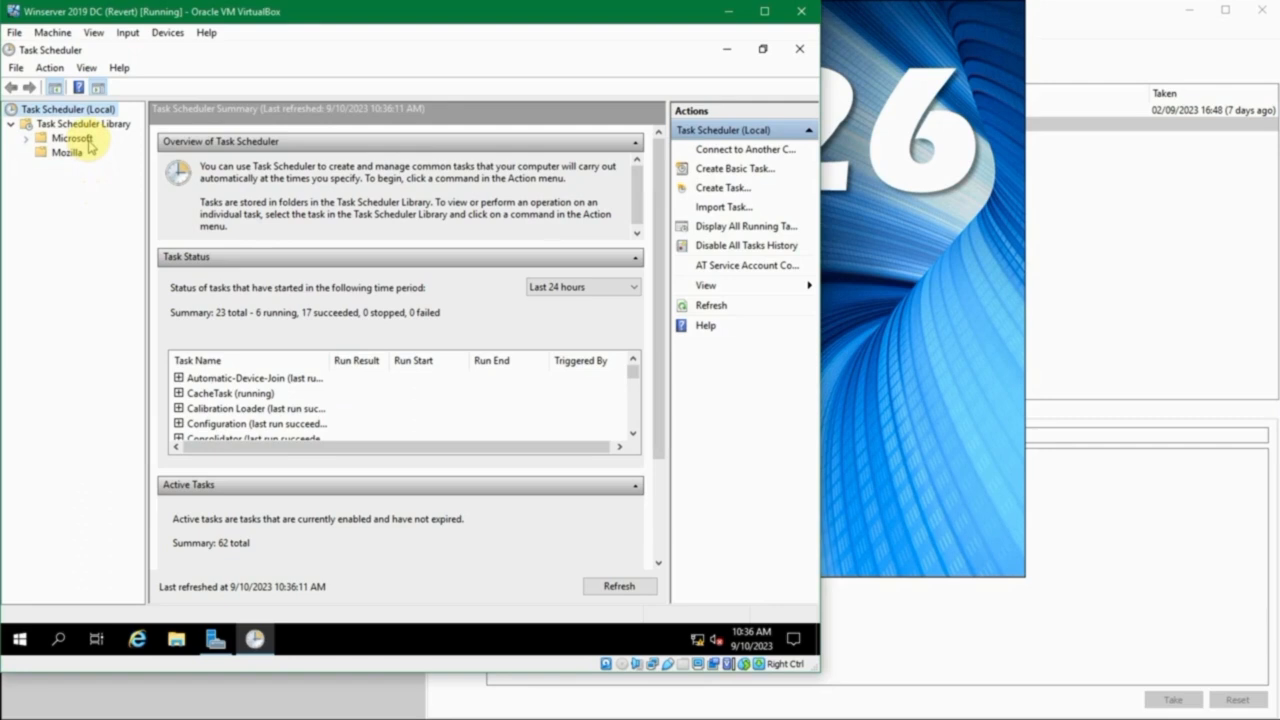
pyautogui.click(58, 140)
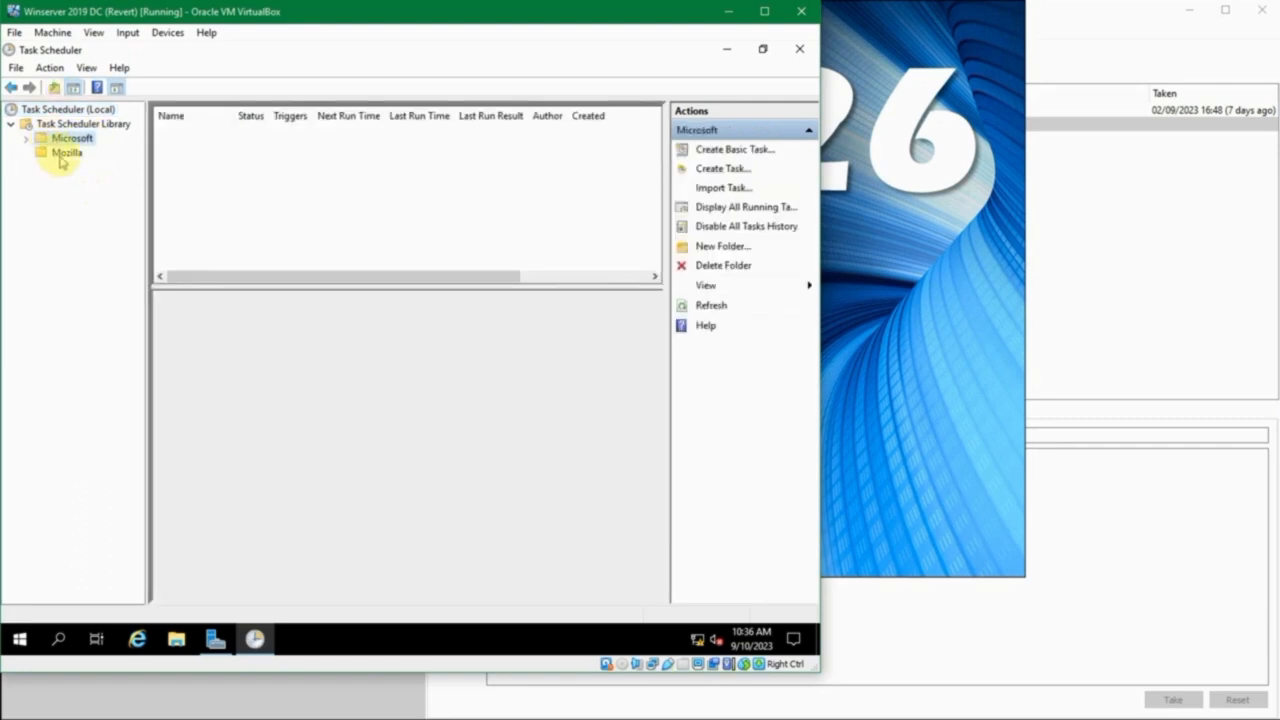
pyautogui.click(66, 155)
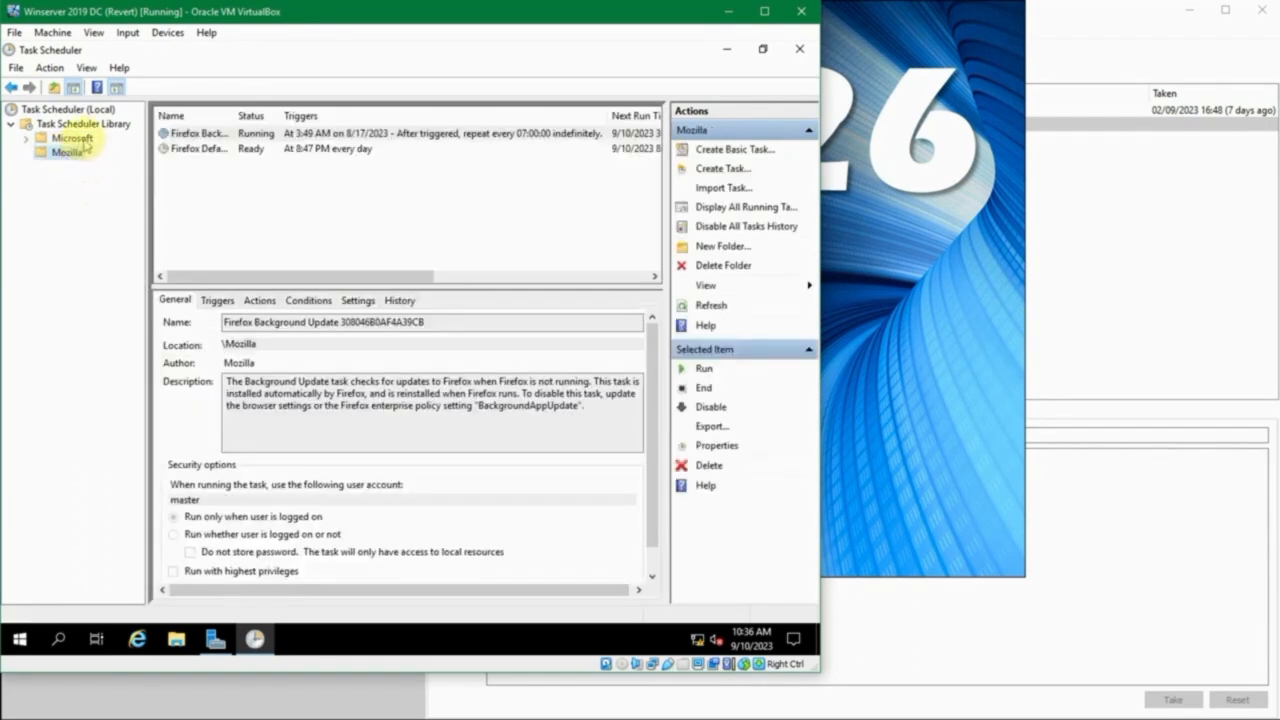
# - Expand the Microsoft and Windows task folders and widen the folder tree so the subfolder names are readable
pyautogui.click(25, 138)
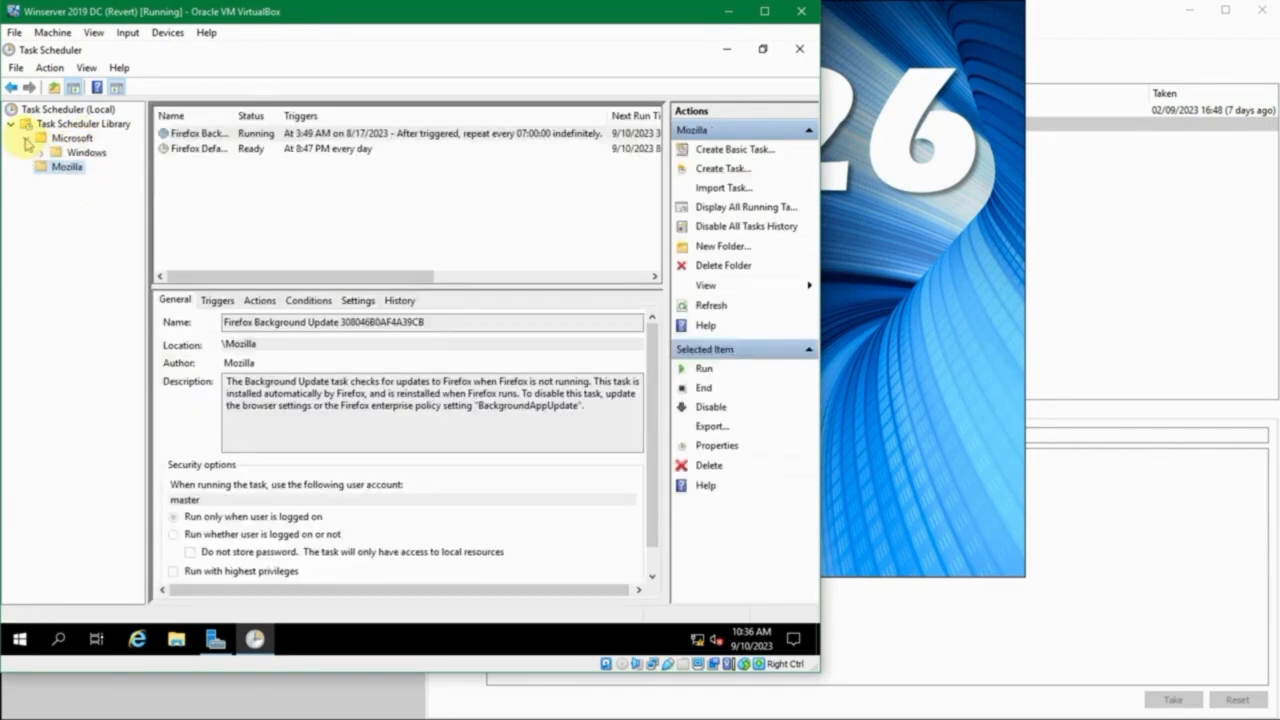
pyautogui.click(80, 152)
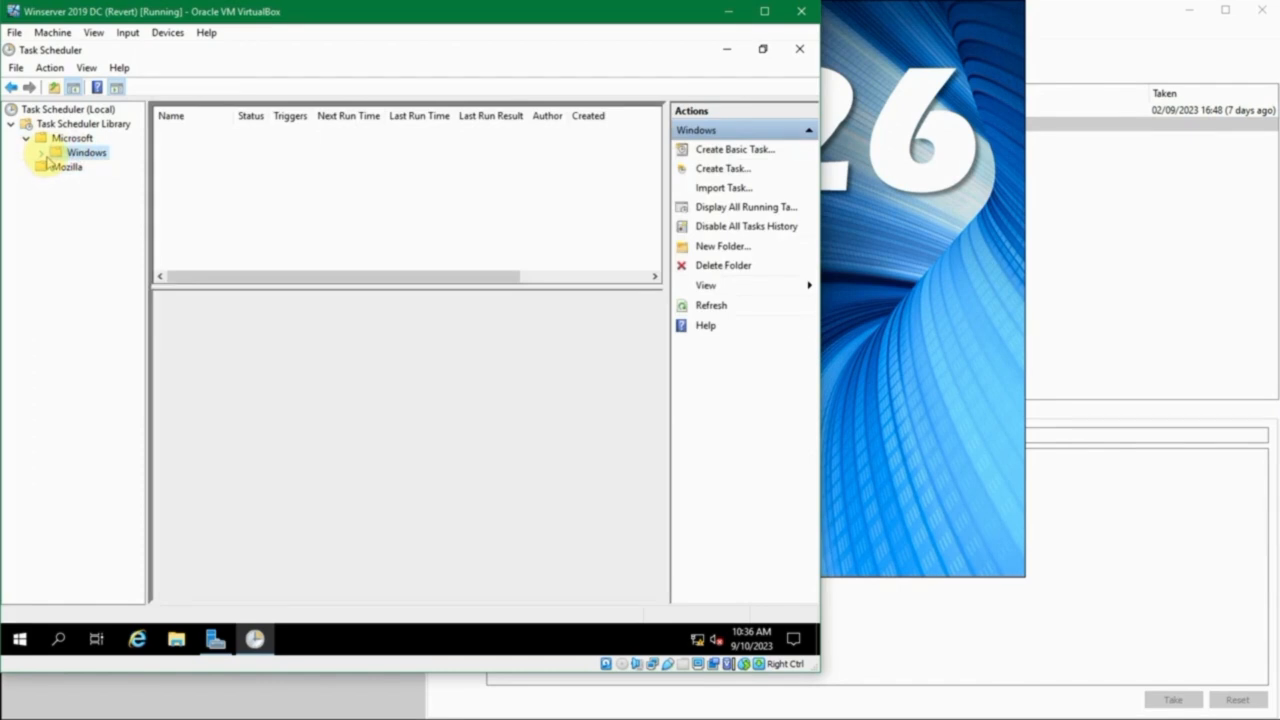
pyautogui.click(41, 153)
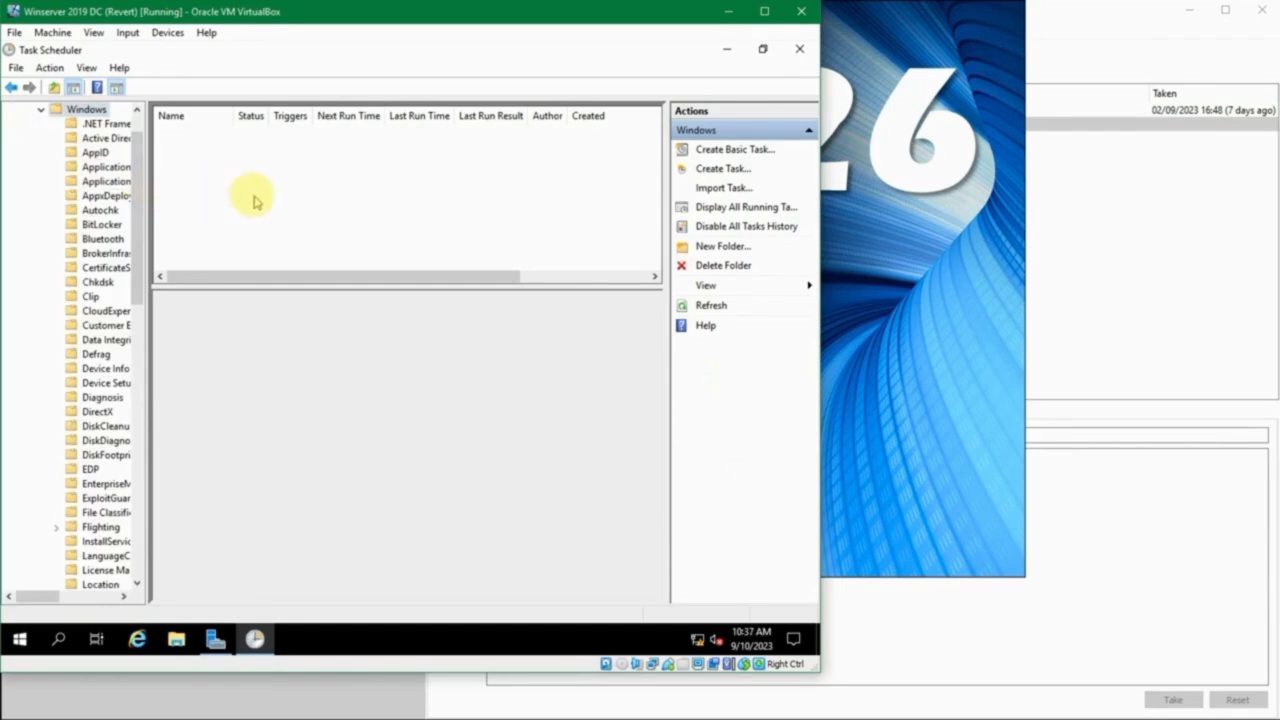
pyautogui.moveTo(145, 187); pyautogui.dragTo(270, 187)
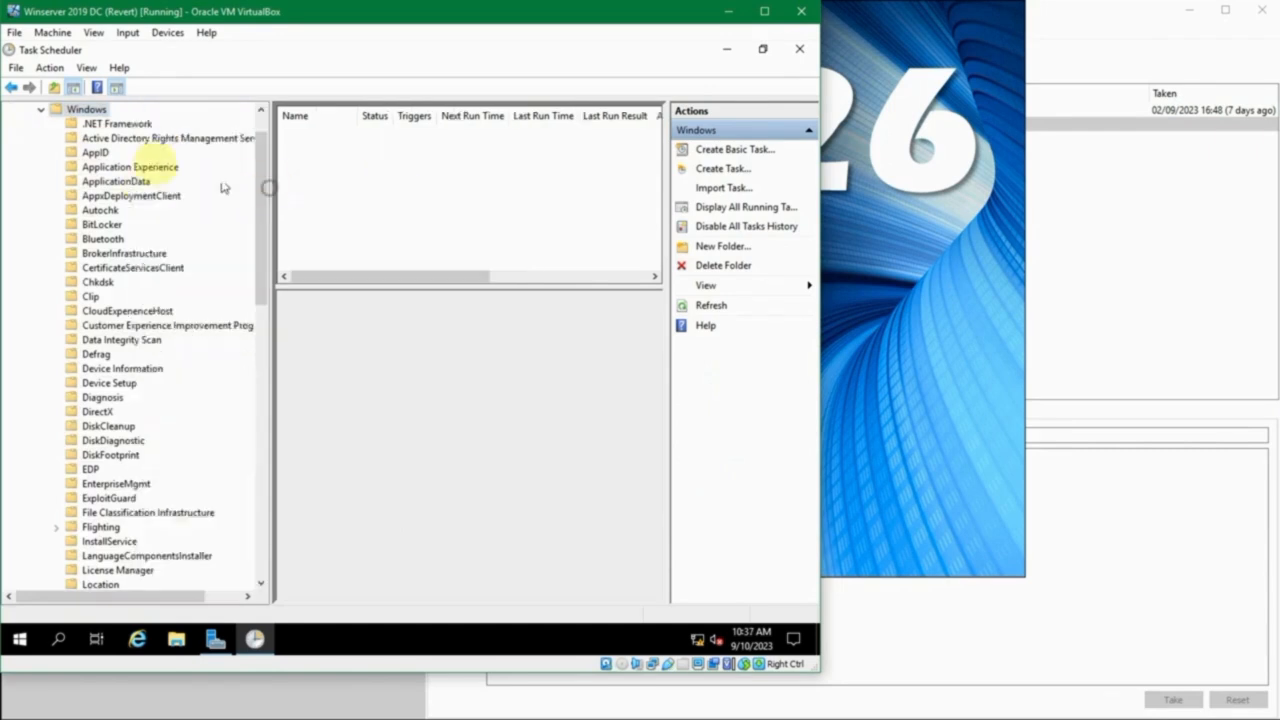
# - Compare the tasks in the .NET Framework and Active Directory Rights Management Services Client folders, widening the Name column to read the .NET task names
pyautogui.click(115, 123)
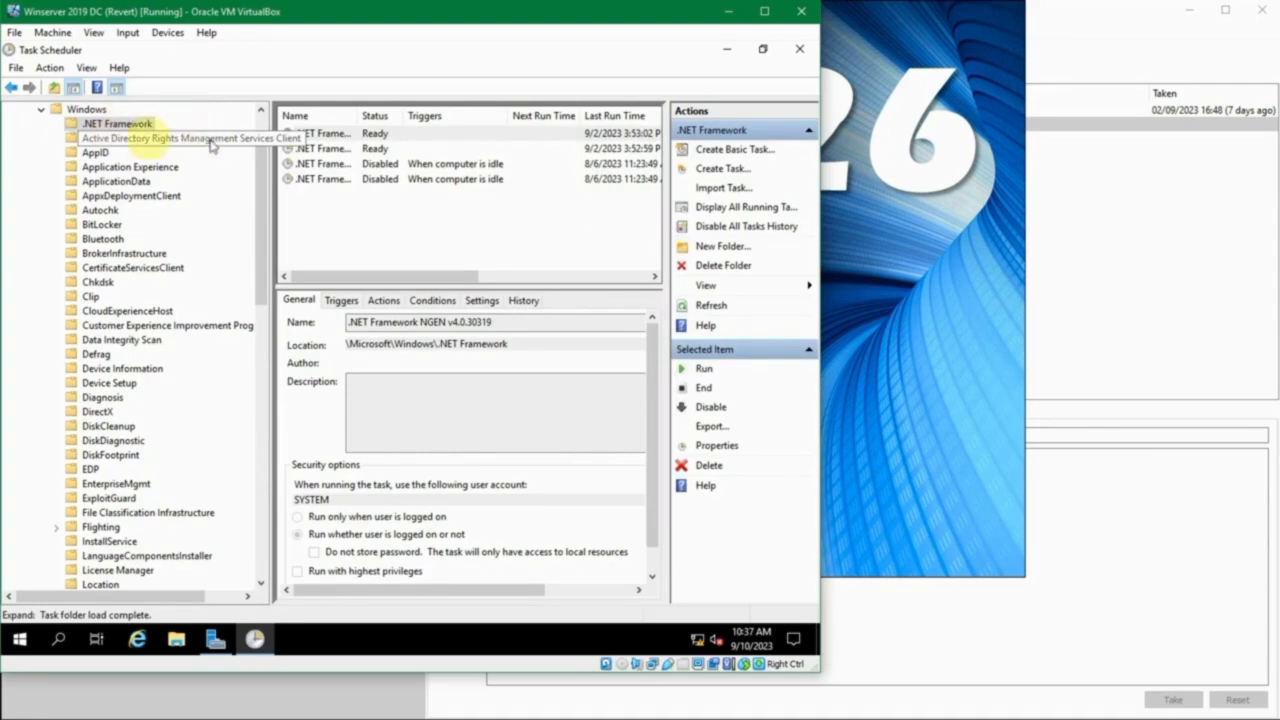
pyautogui.click(145, 138)
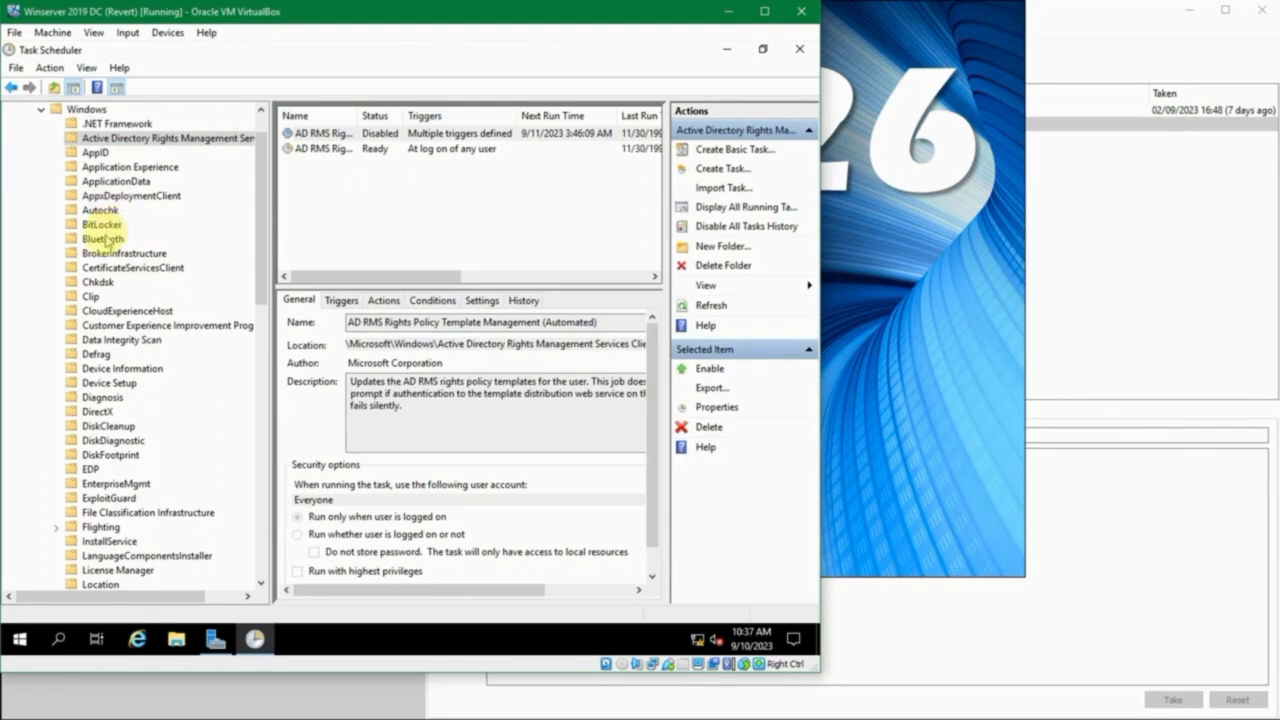
pyautogui.click(108, 123)
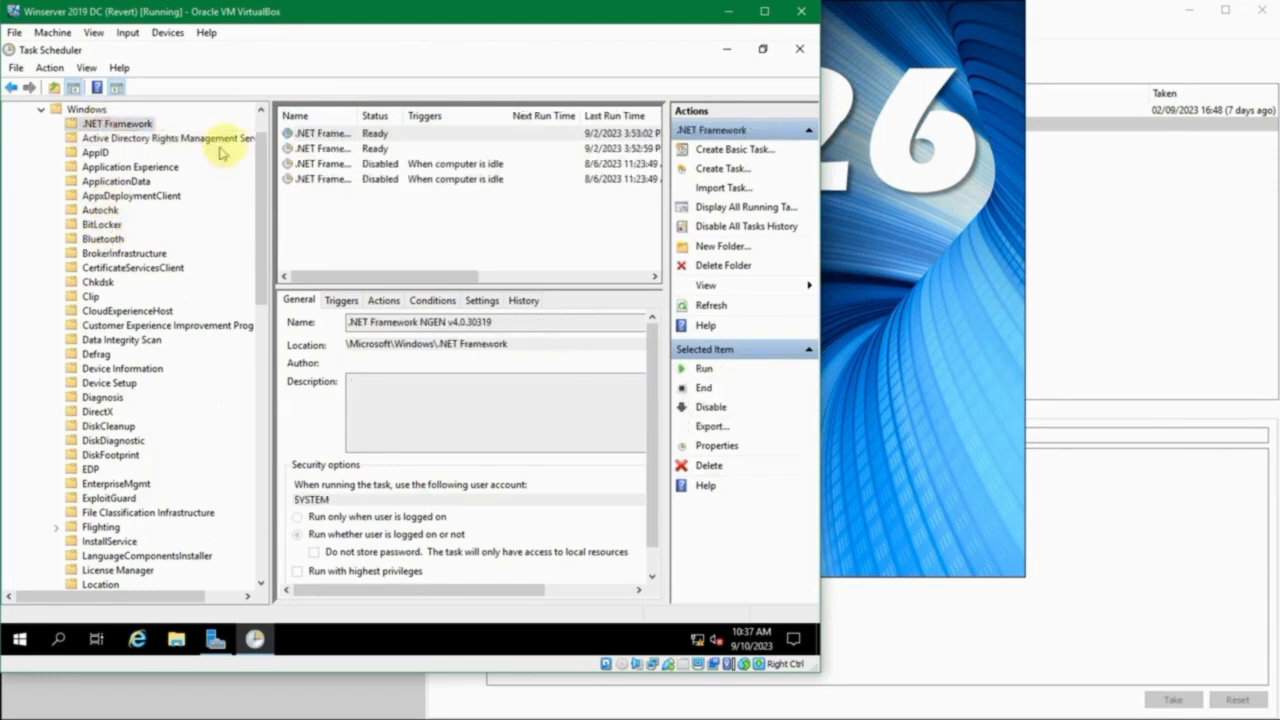
pyautogui.scroll(1, 130, 158)
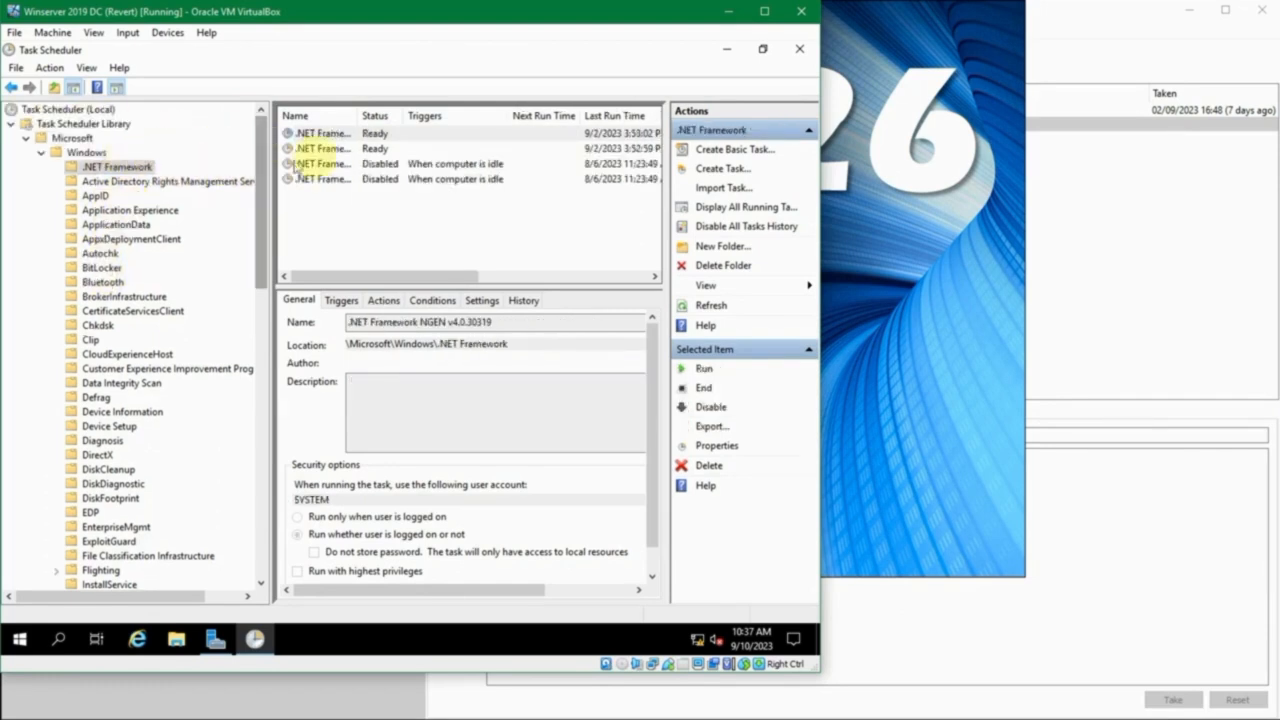
pyautogui.click(340, 137)
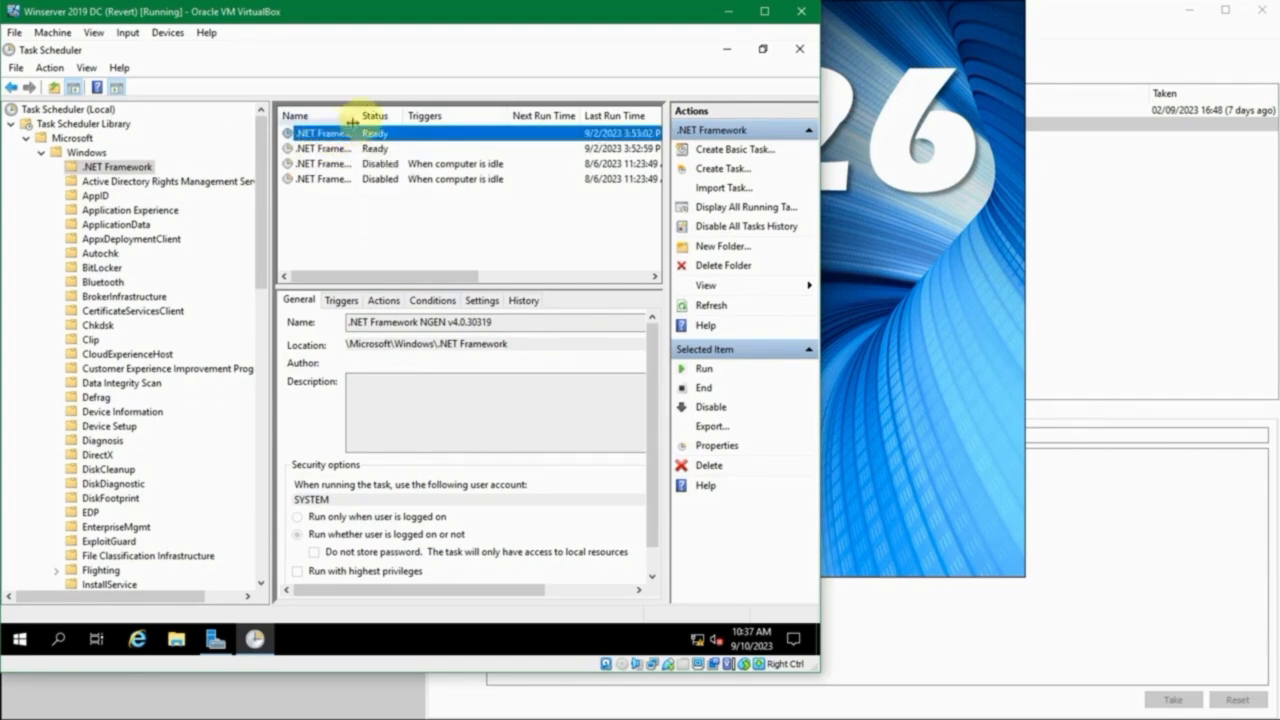
pyautogui.moveTo(360, 115); pyautogui.dragTo(446, 112)
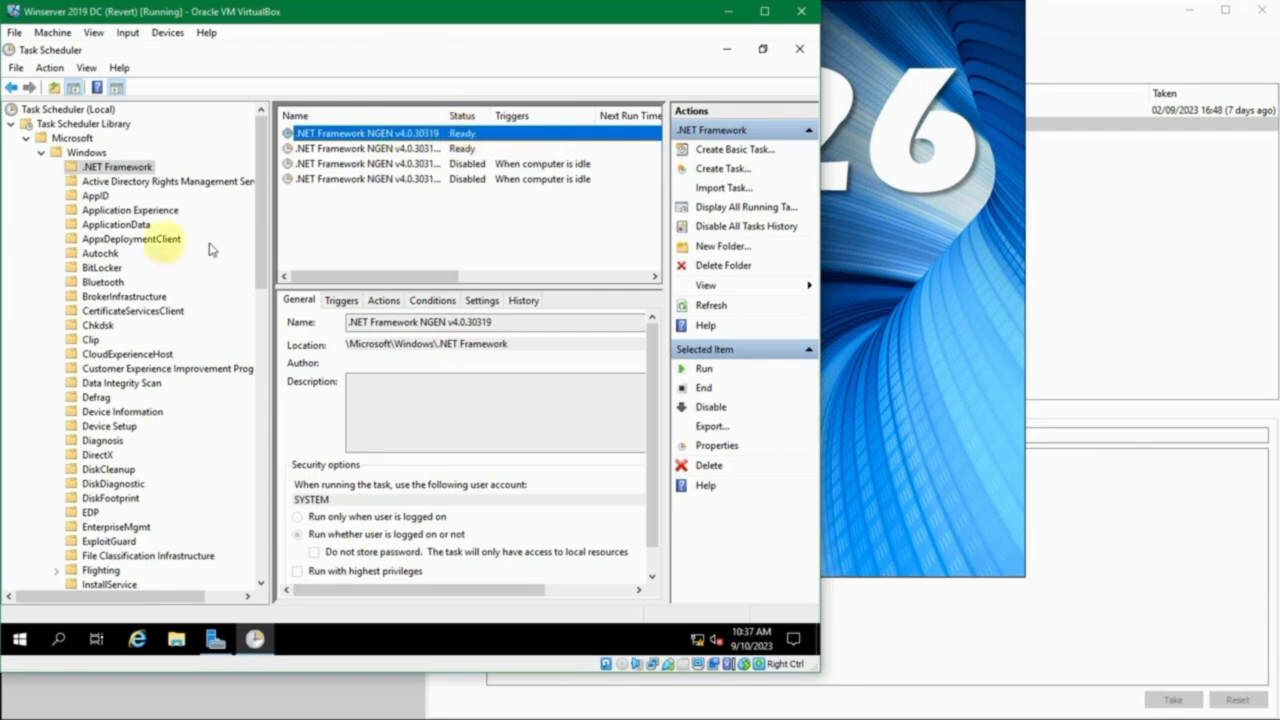
# - Collapse the Windows folder, show the Mozilla tasks, and resize the folder tree and Name column so the task list is easier to read
pyautogui.click(41, 152)
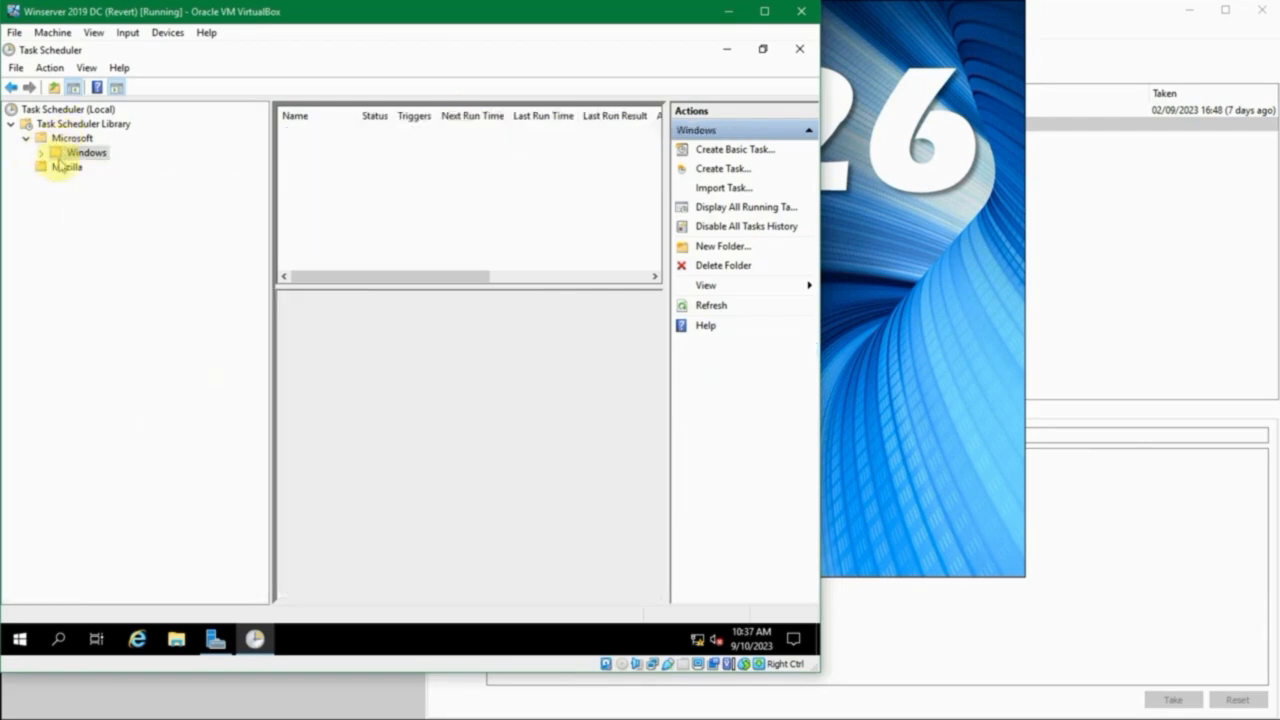
pyautogui.click(59, 174)
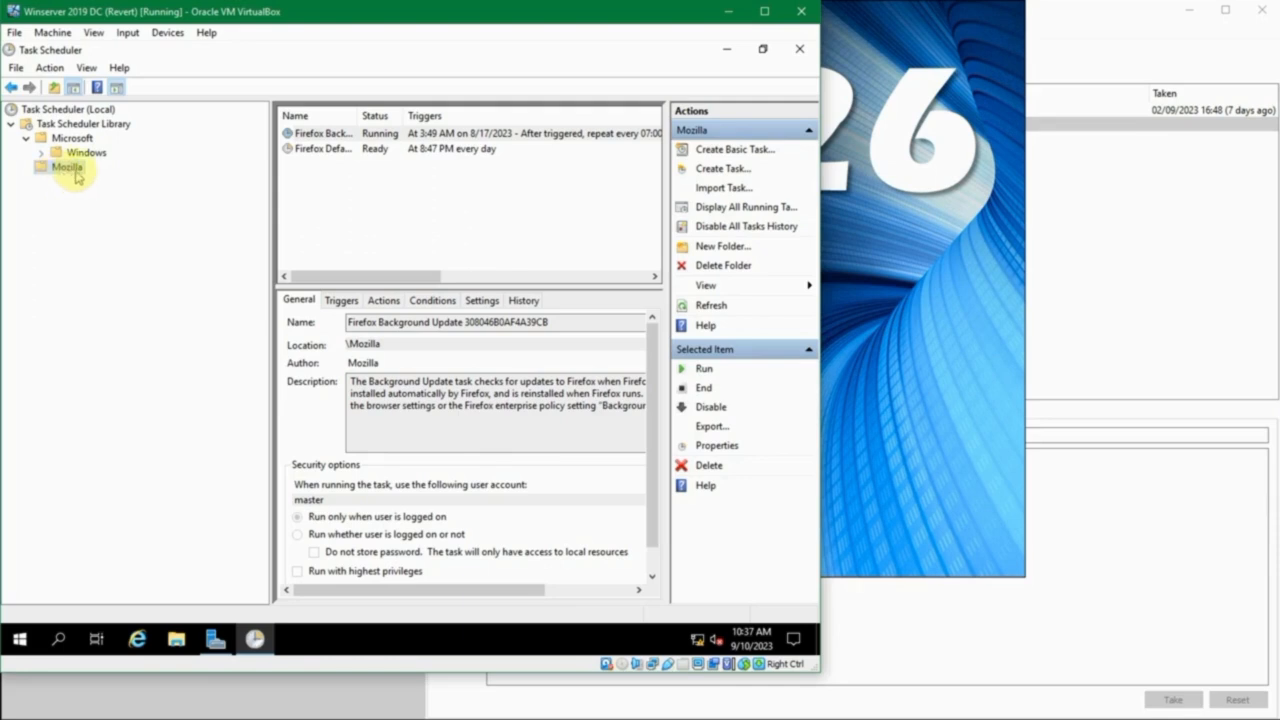
pyautogui.moveTo(404, 112); pyautogui.dragTo(405, 111)
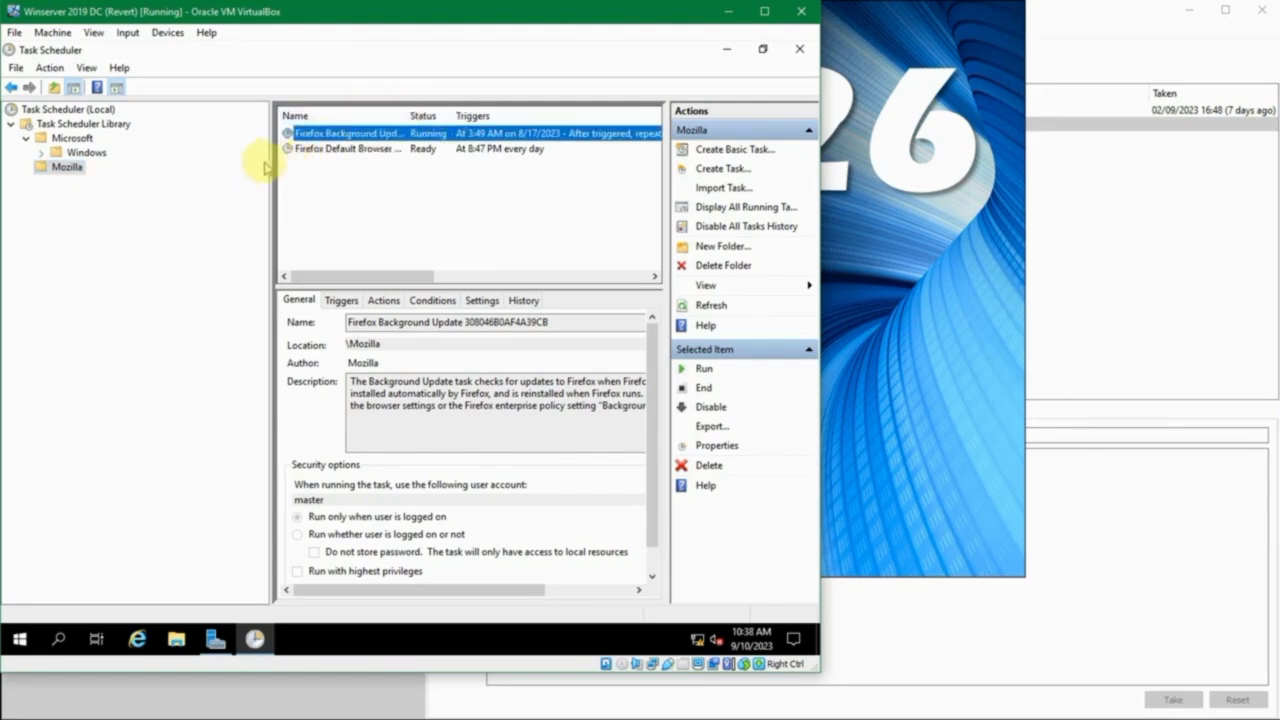
pyautogui.moveTo(268, 171); pyautogui.dragTo(168, 171)
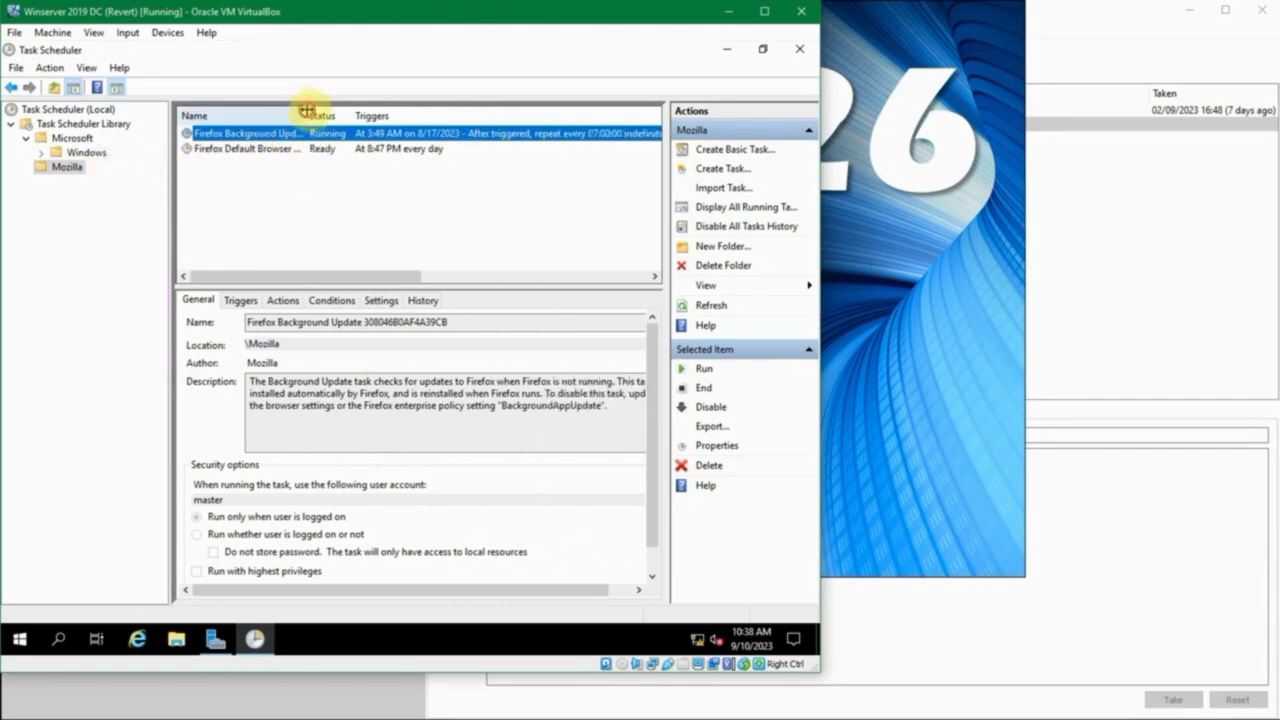
pyautogui.moveTo(307, 112); pyautogui.dragTo(330, 110)
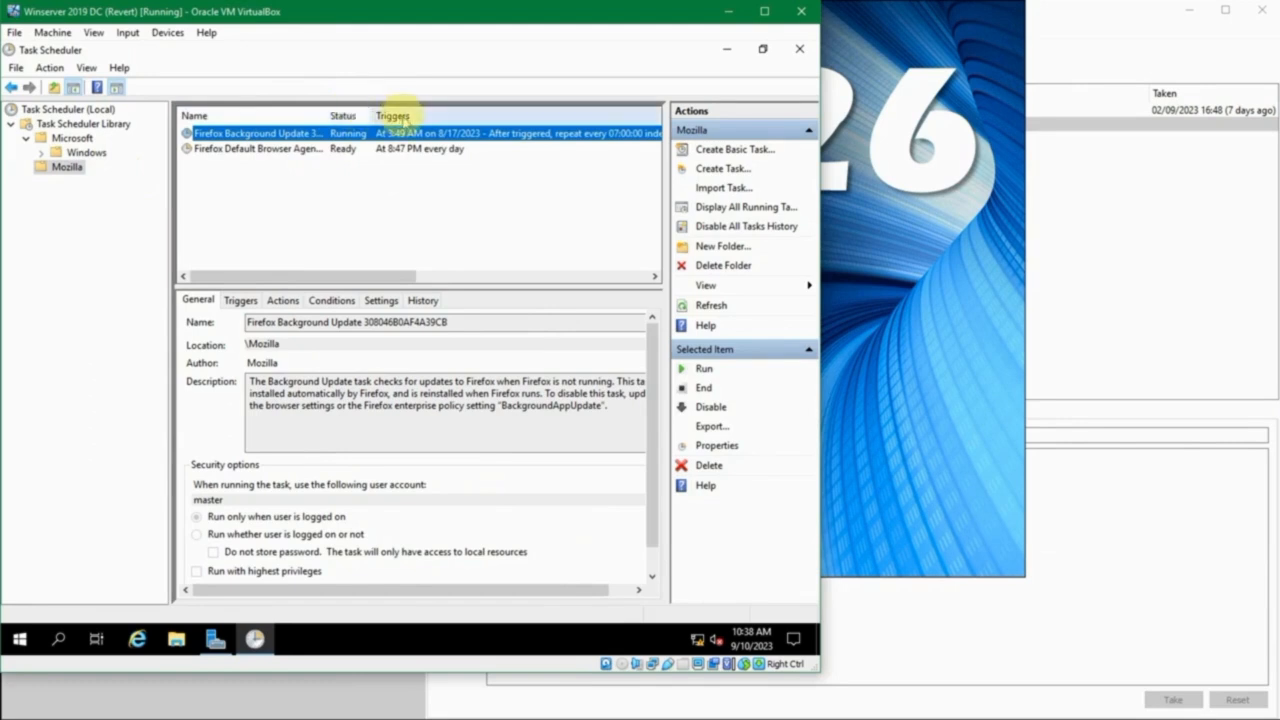
# - Review the next run time, last run time, last run result and author columns of the Mozilla tasks
pyautogui.moveTo(386, 277); pyautogui.dragTo(543, 270)
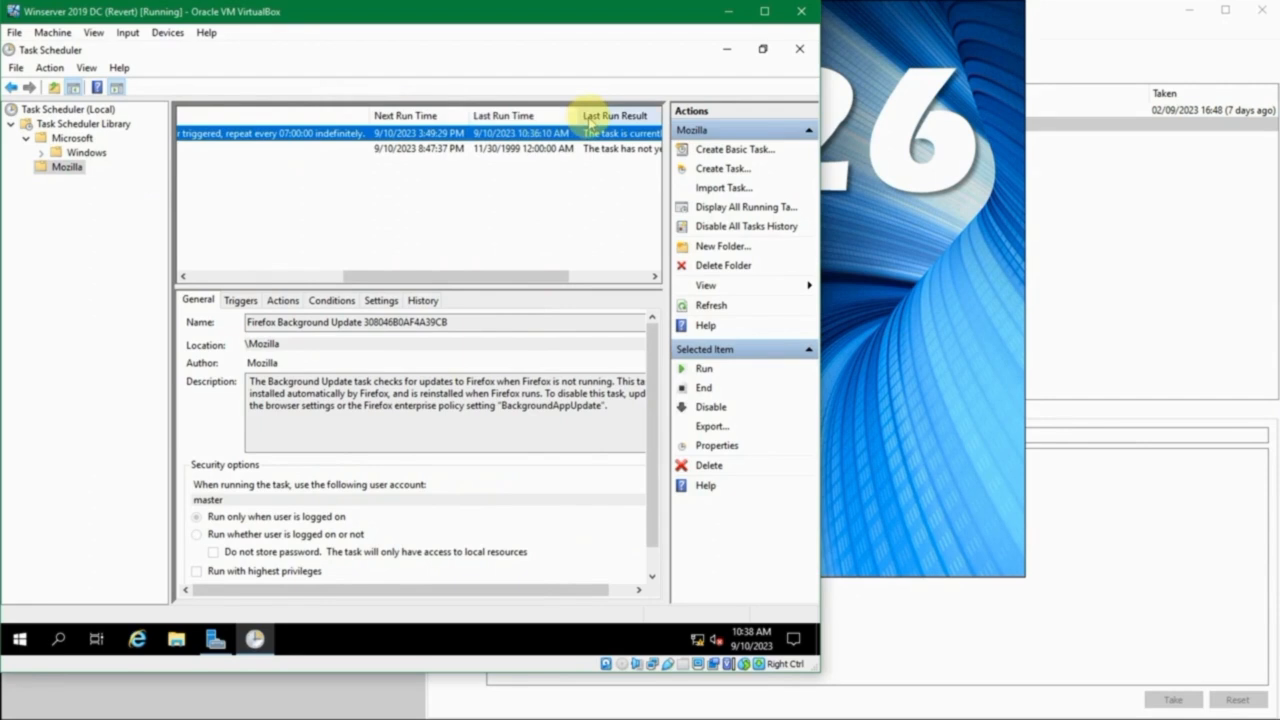
pyautogui.moveTo(543, 274); pyautogui.dragTo(643, 298)
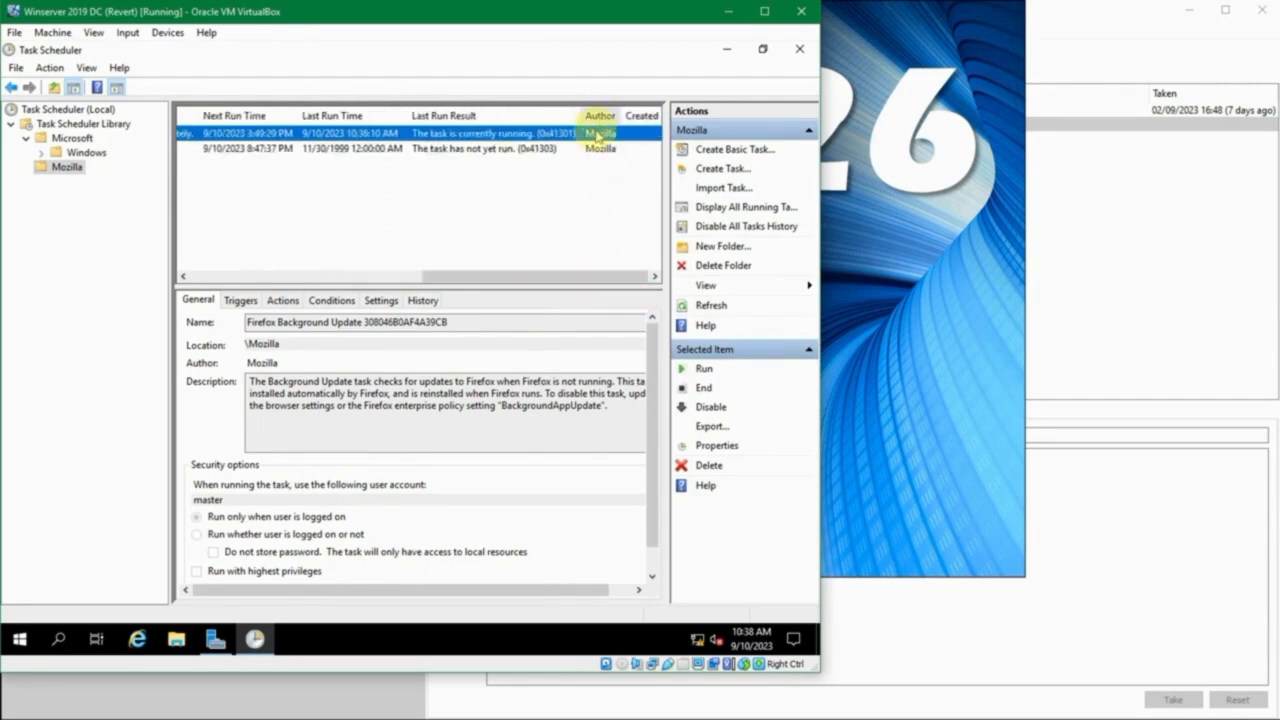
pyautogui.moveTo(575, 275); pyautogui.dragTo(236, 299)
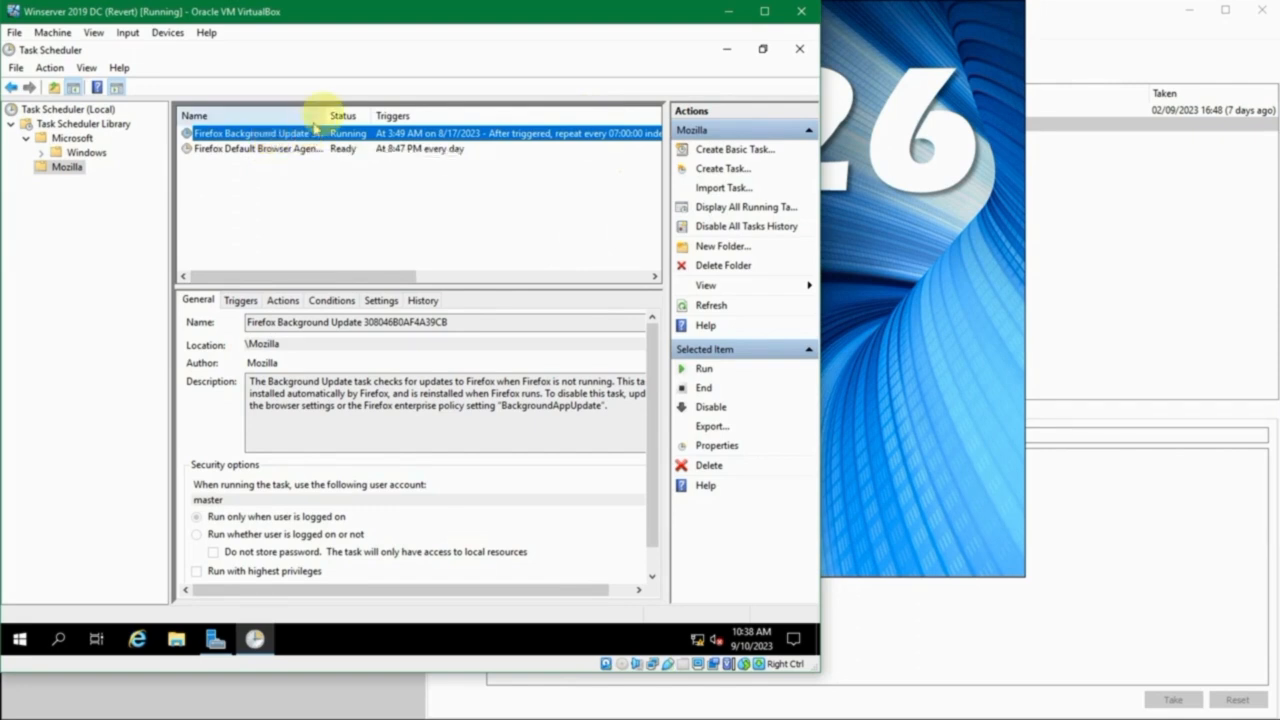
# - Widen the Name column slightly and examine the full name of the Firefox Background Update task in its general details
pyautogui.moveTo(325, 113); pyautogui.dragTo(341, 113)
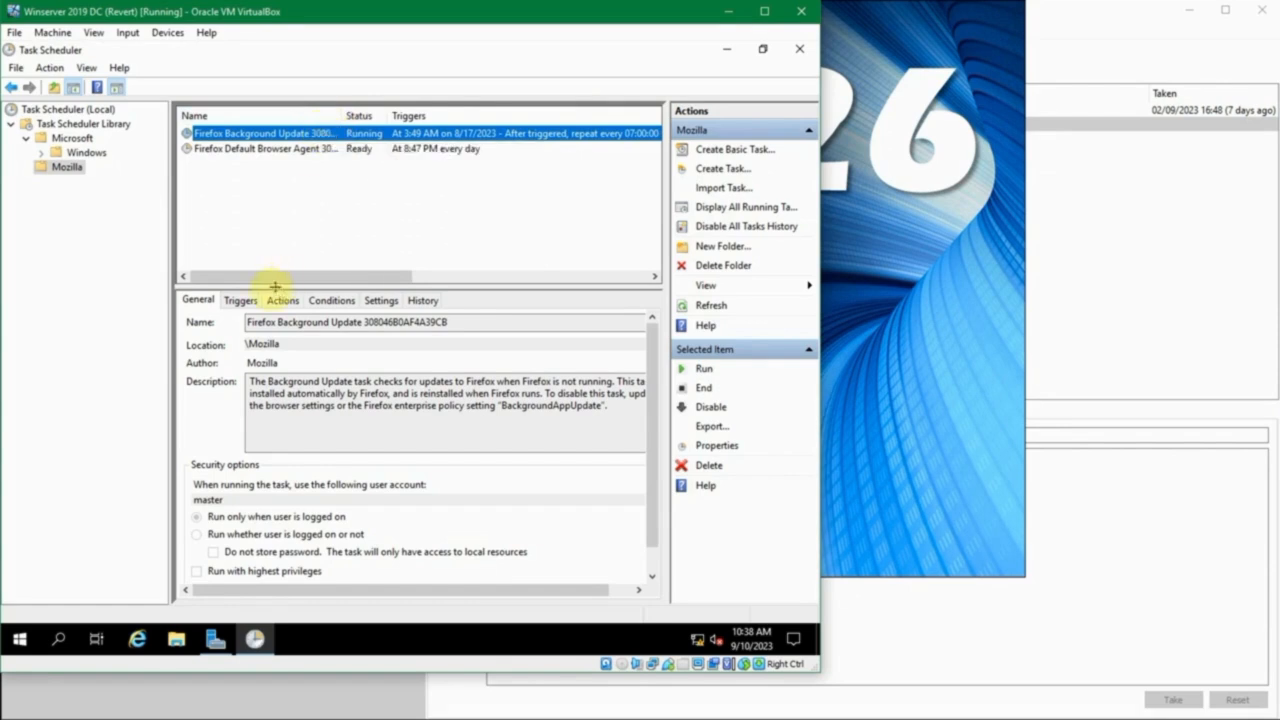
pyautogui.moveTo(263, 320); pyautogui.dragTo(342, 322)
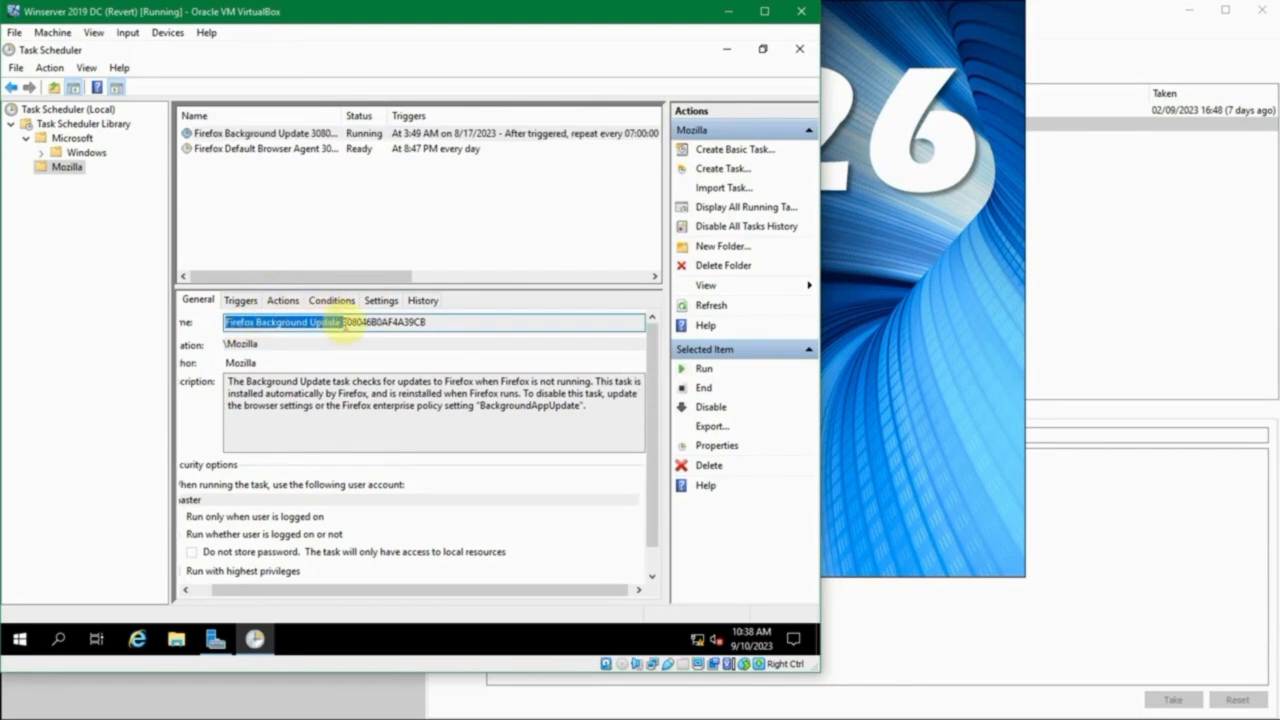
pyautogui.moveTo(345, 325); pyautogui.dragTo(444, 316)
pyautogui.click(444, 316)
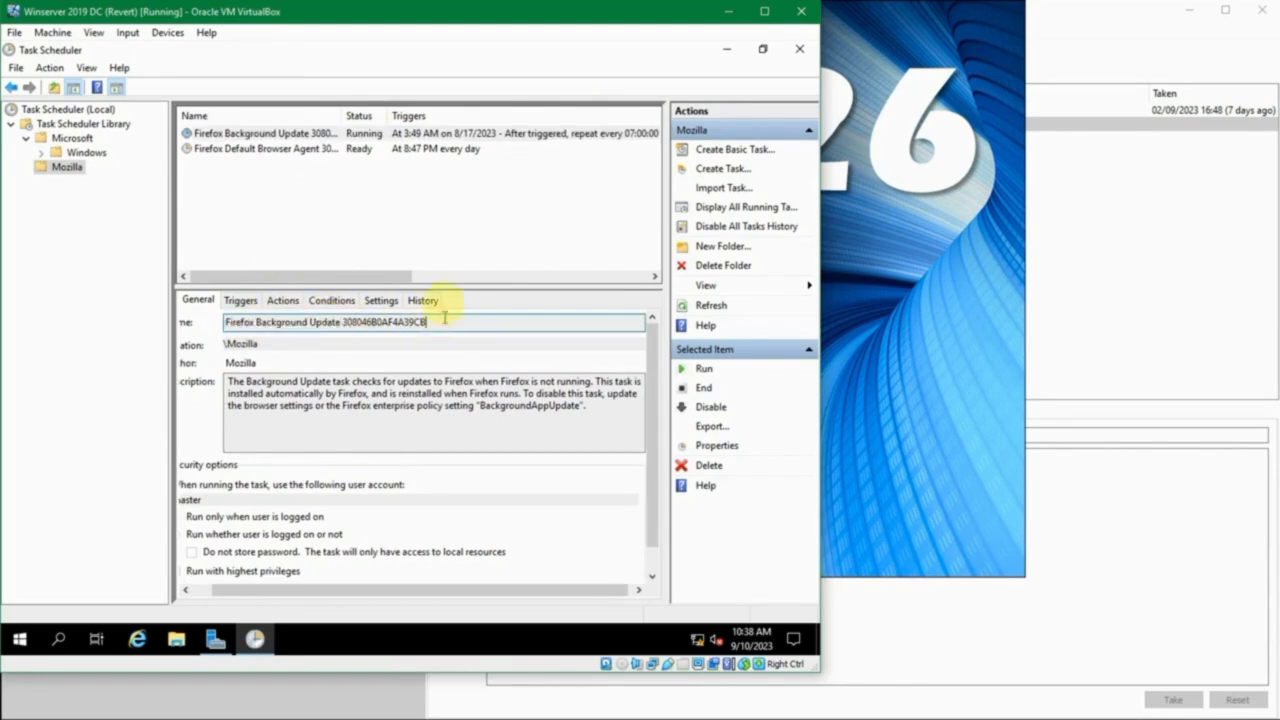
# - Select the Firefox Background Update task and examine its trigger schedule, run times and last result in the task list
pyautogui.click(426, 136)
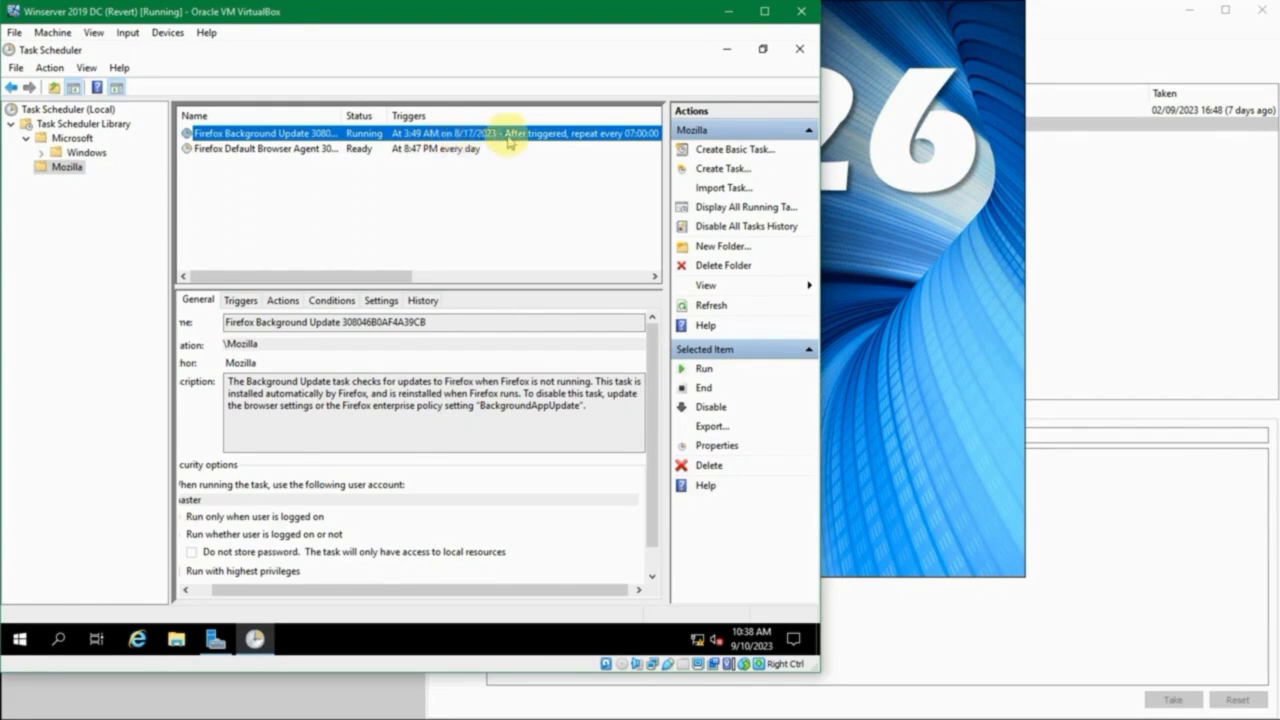
pyautogui.moveTo(400, 275); pyautogui.dragTo(463, 265)
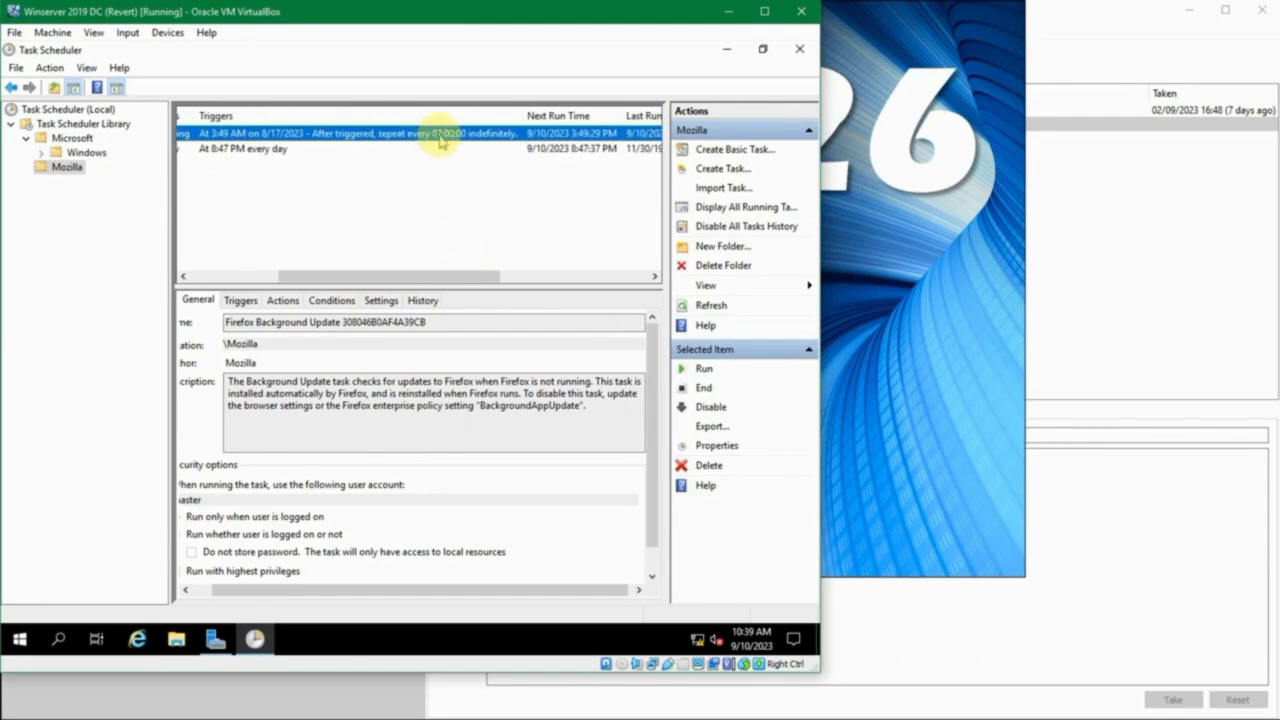
pyautogui.moveTo(445, 270); pyautogui.dragTo(530, 275)
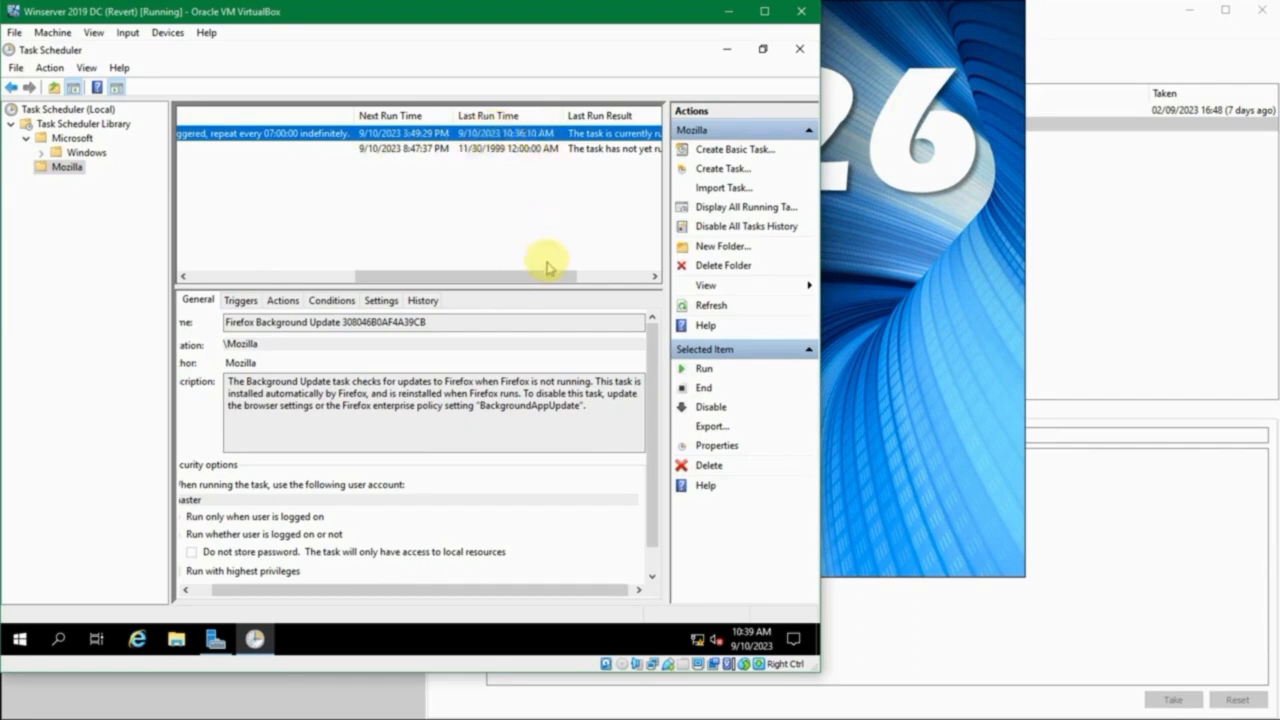
# - Examine the Firefox Background Update task's last run result and author, and its location, description and security options in the general details
pyautogui.moveTo(545, 272); pyautogui.dragTo(619, 276)
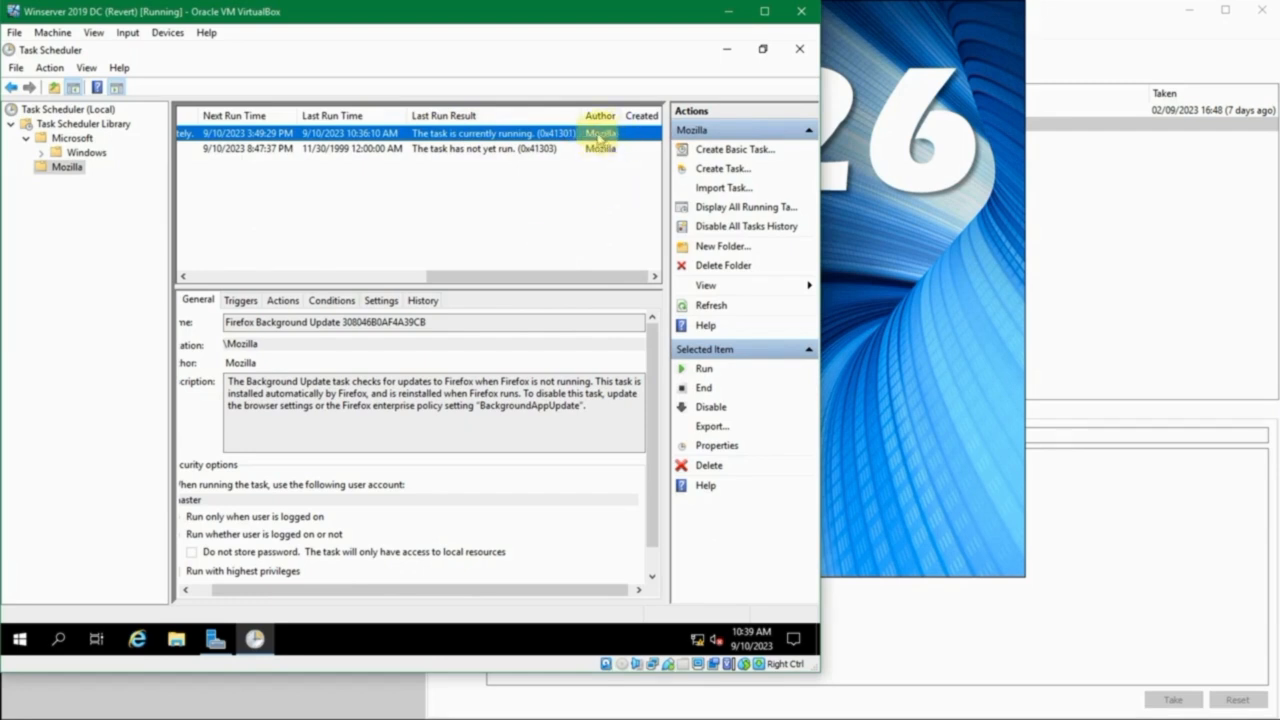
pyautogui.moveTo(530, 277); pyautogui.dragTo(243, 294)
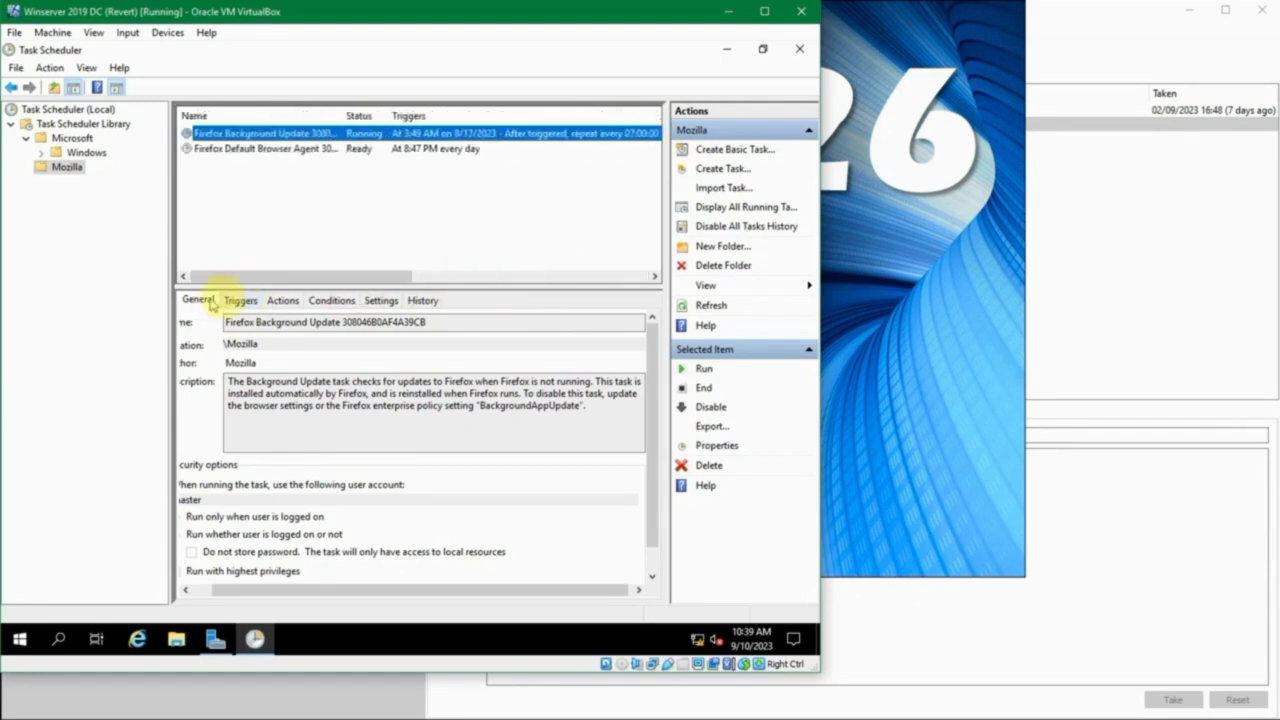
pyautogui.click(207, 299)
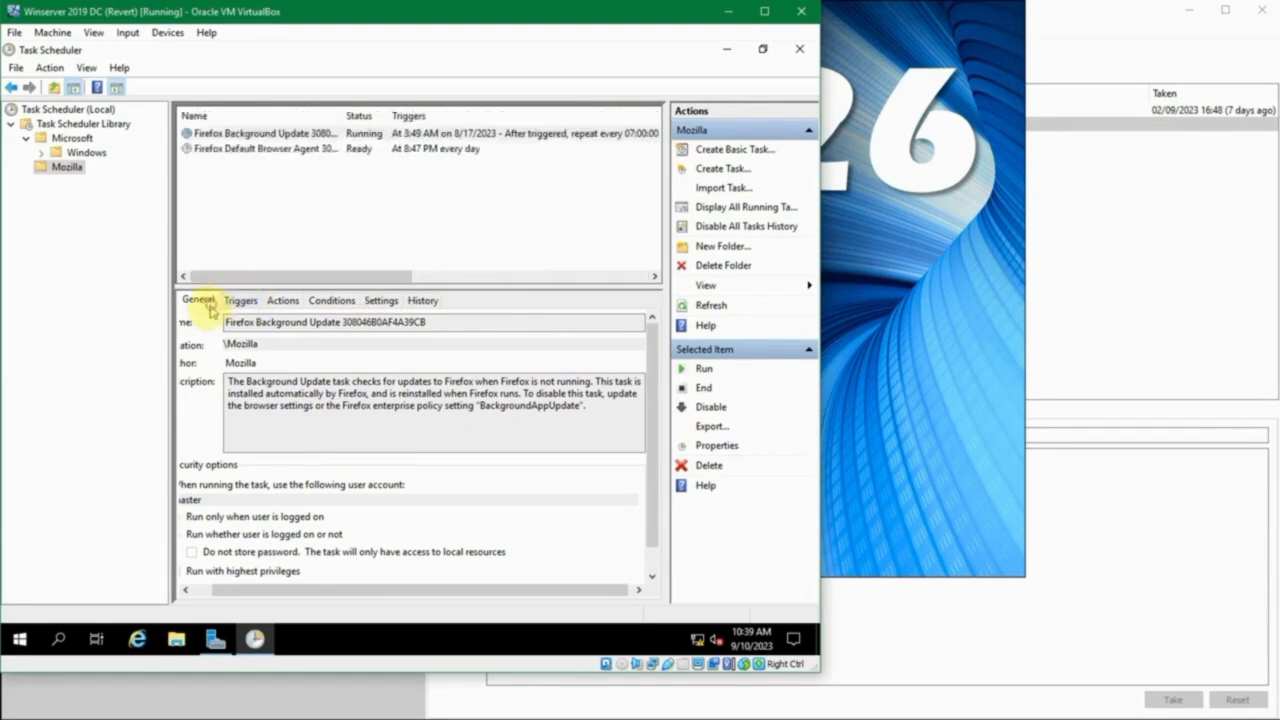
pyautogui.moveTo(328, 590); pyautogui.dragTo(240, 588)
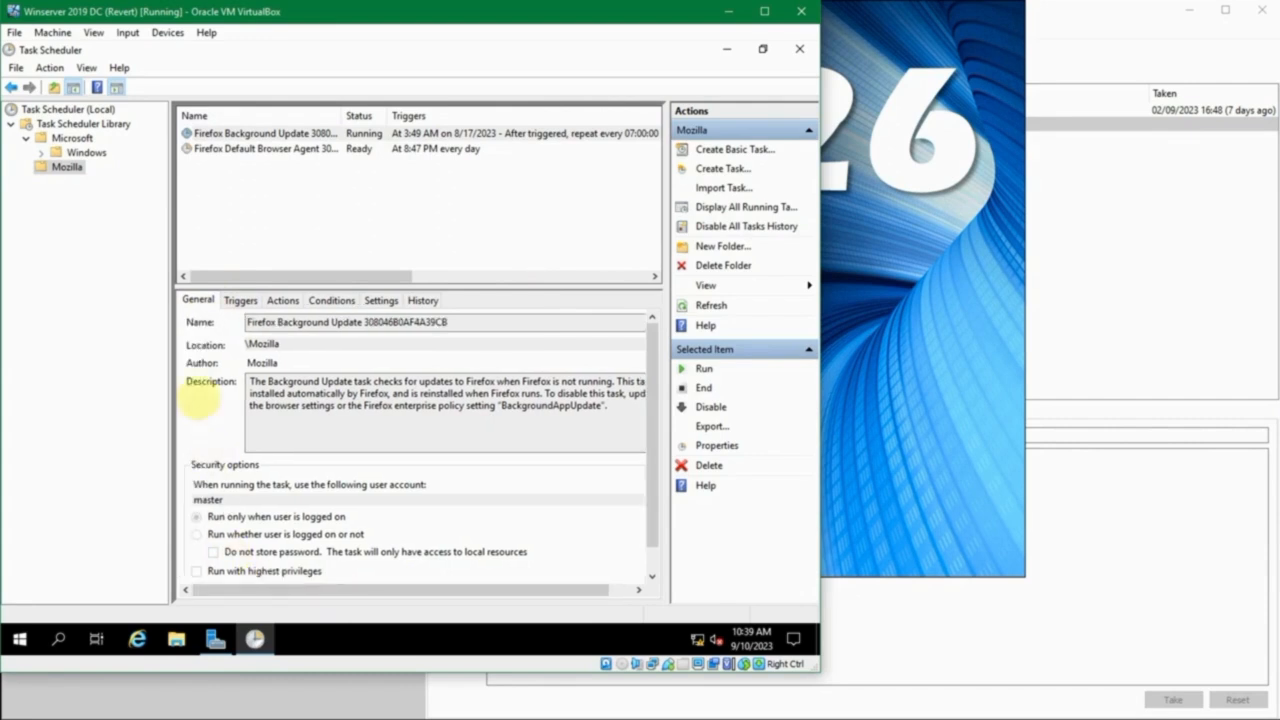
pyautogui.moveTo(256, 344); pyautogui.dragTo(335, 354)
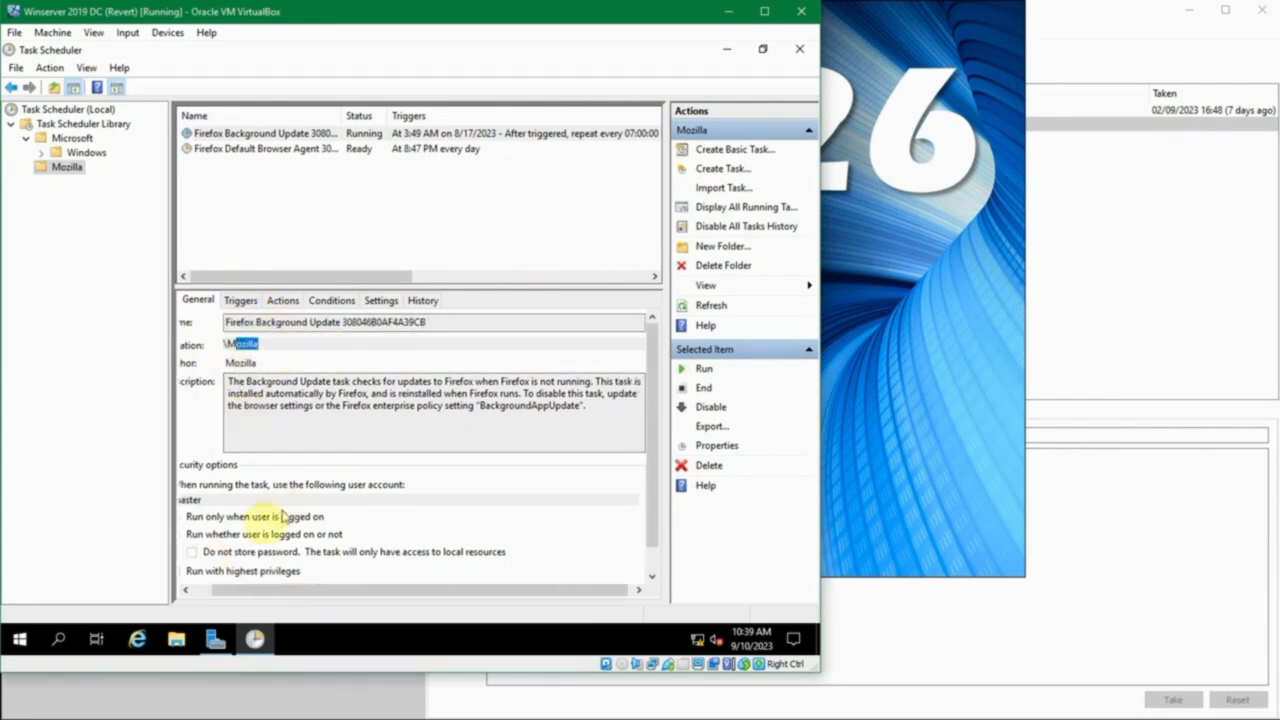
pyautogui.click(193, 591)
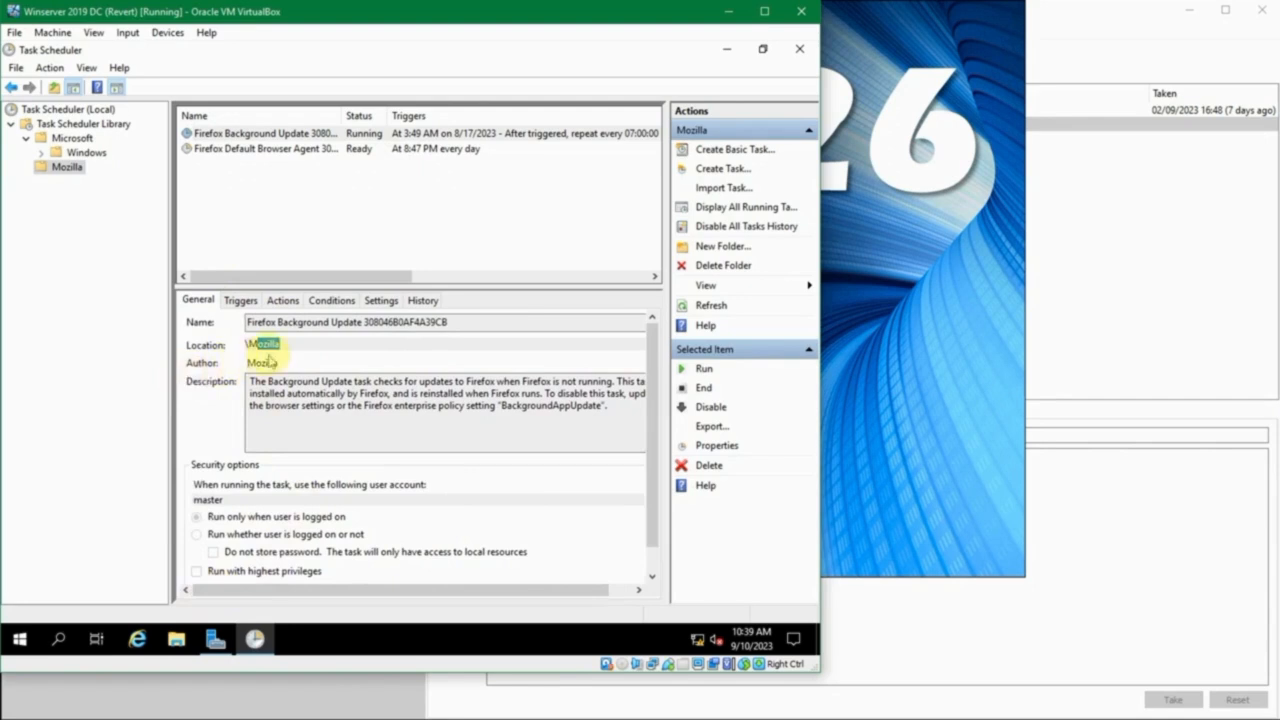
pyautogui.moveTo(271, 393); pyautogui.dragTo(373, 422)
pyautogui.click(446, 426)
pyautogui.moveTo(592, 408)
pyautogui.mouseDown()
pyautogui.moveTo(232, 364)
pyautogui.moveTo(218, 378)
pyautogui.moveTo(598, 415)
pyautogui.mouseUp()
pyautogui.click(599, 415)
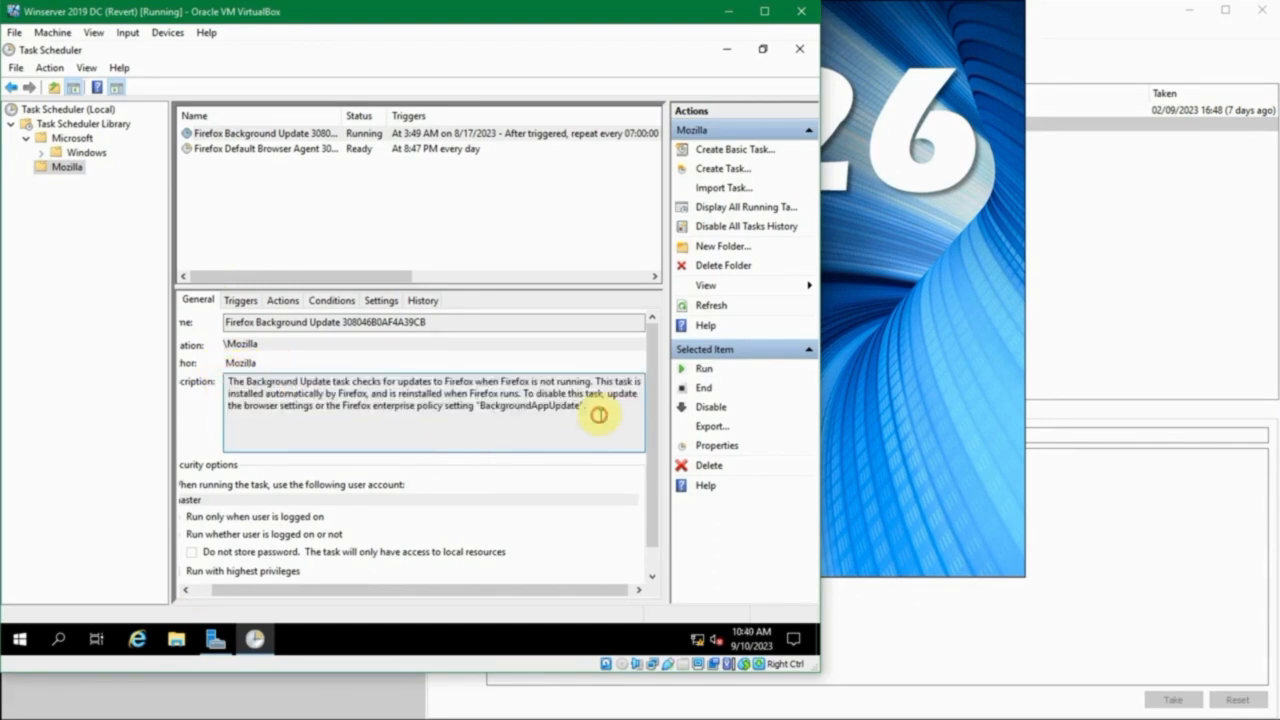
# - Examine the Firefox Background Update task's trigger, start-program action, conditions and settings, widening the action's Details column
pyautogui.click(240, 301)
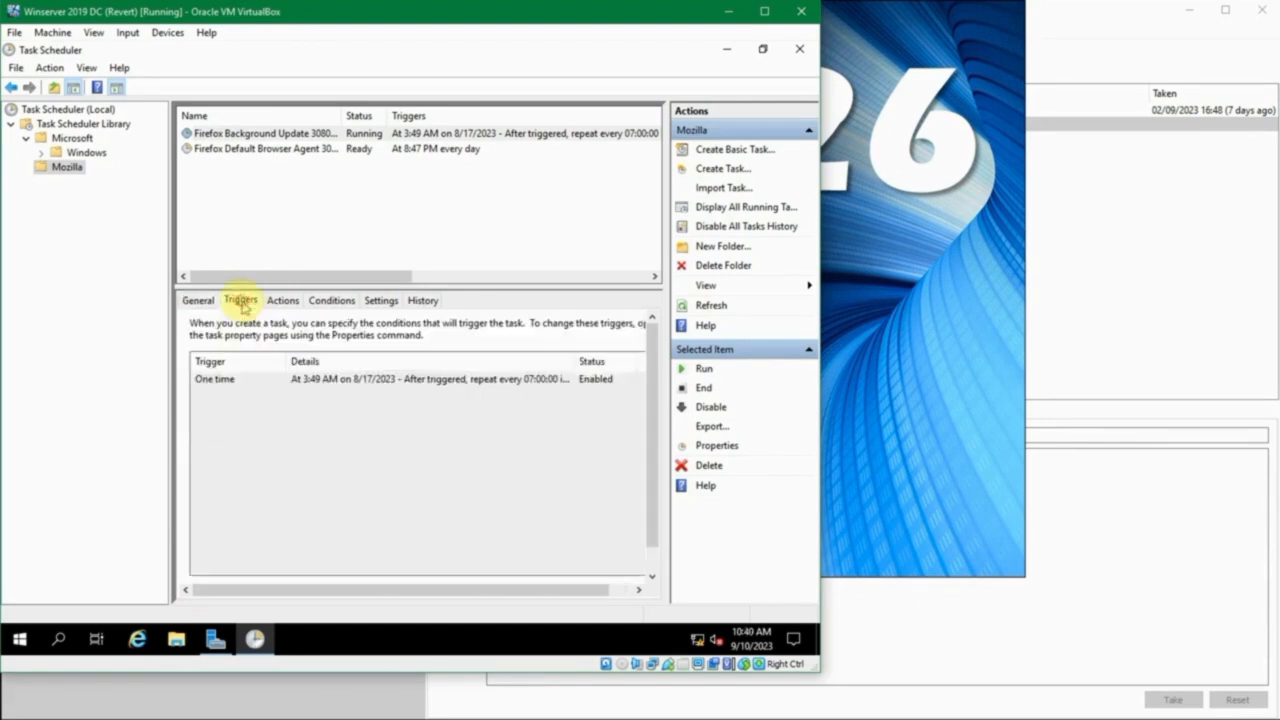
pyautogui.click(250, 384)
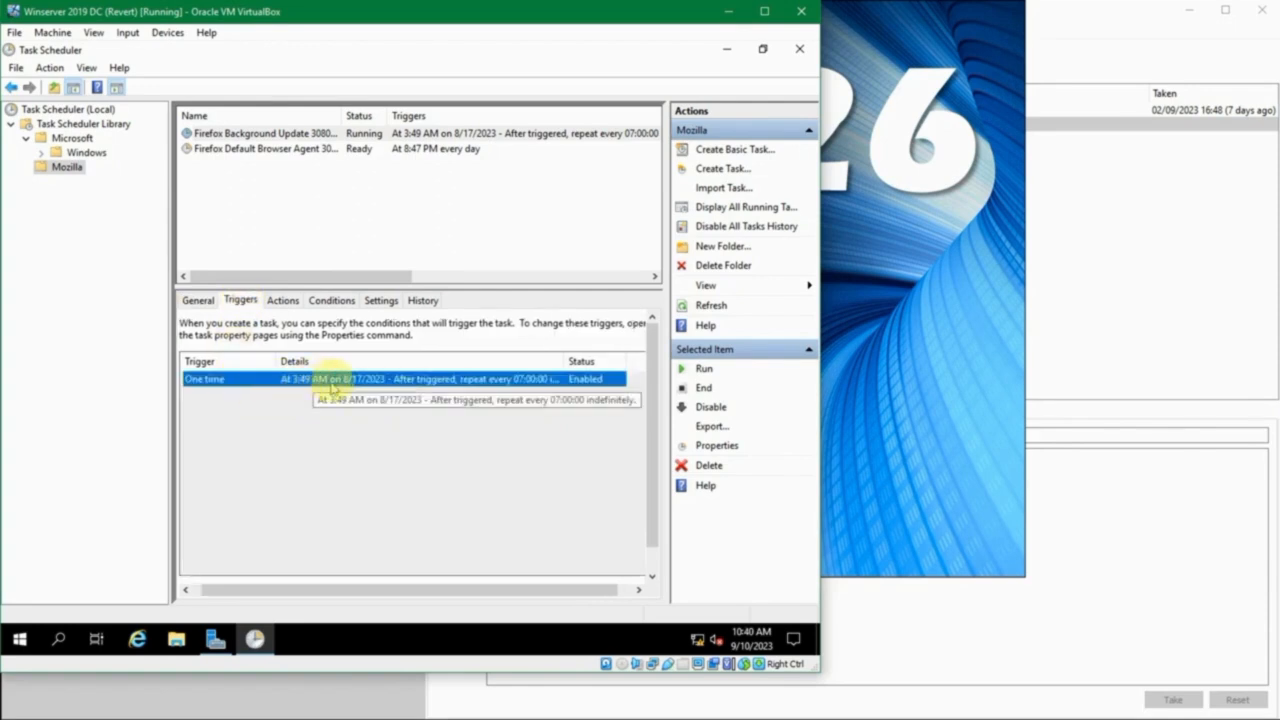
pyautogui.click(289, 303)
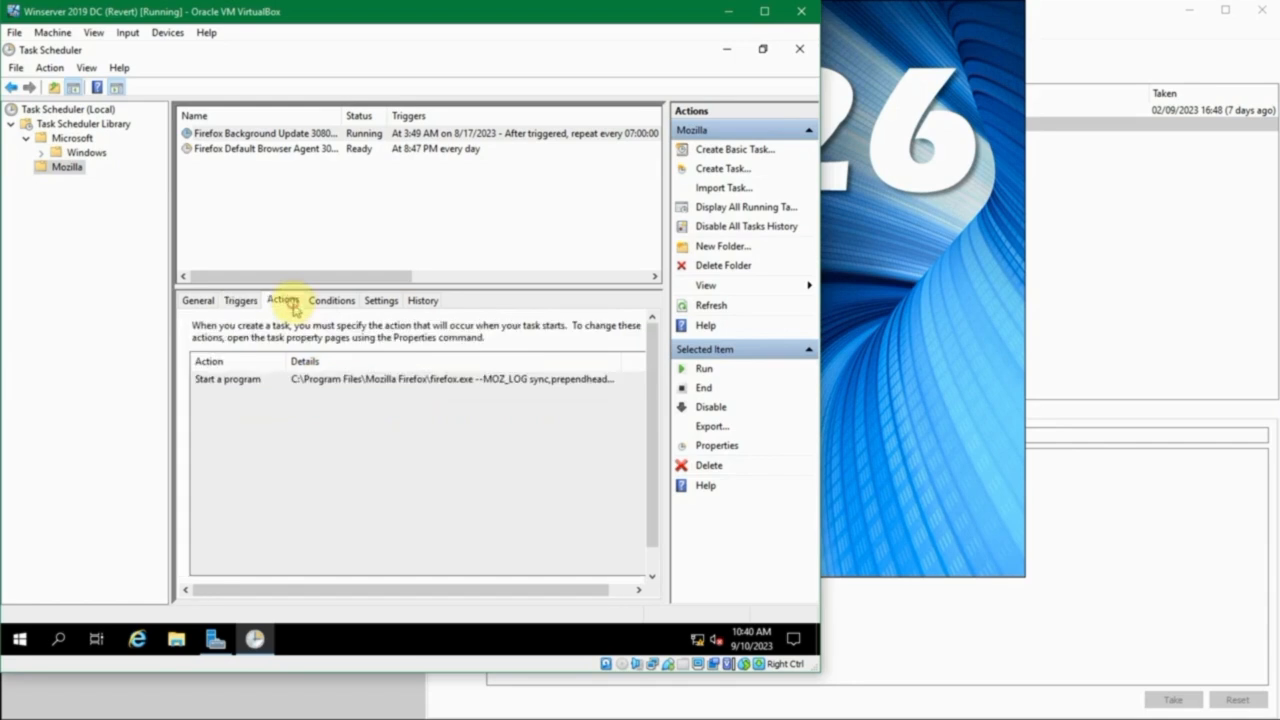
pyautogui.click(291, 386)
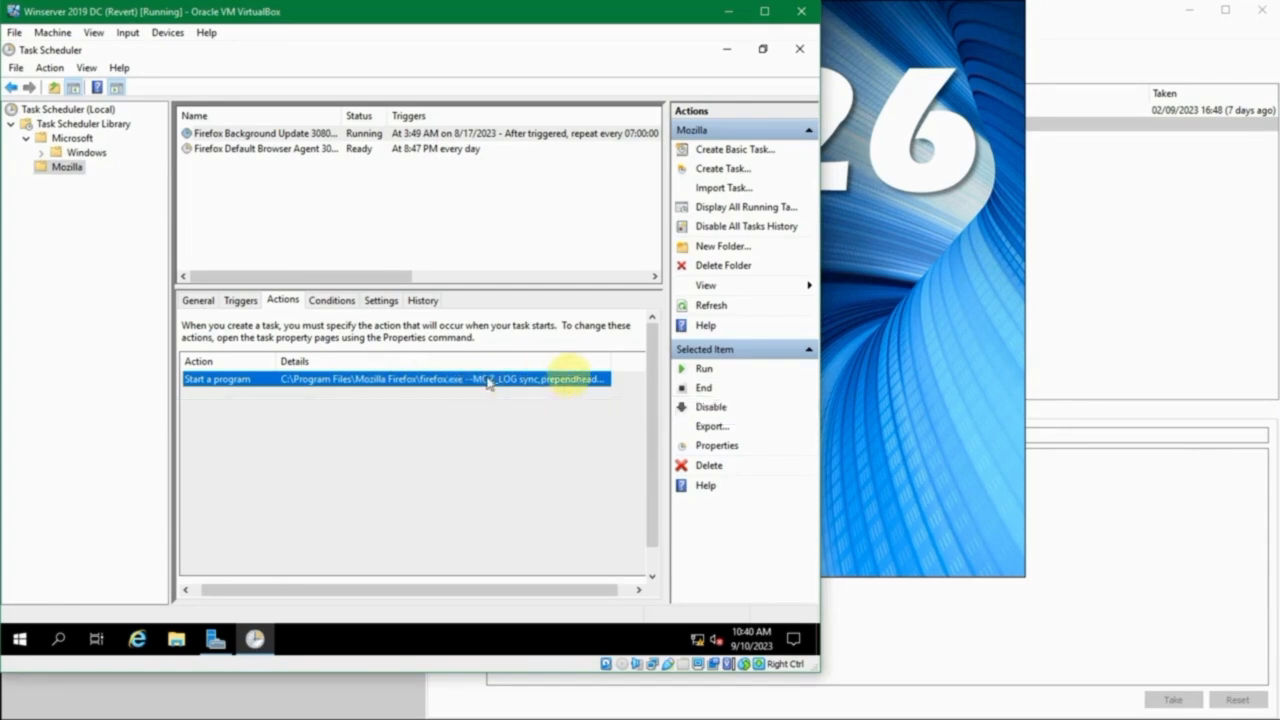
pyautogui.moveTo(609, 359); pyautogui.dragTo(636, 350)
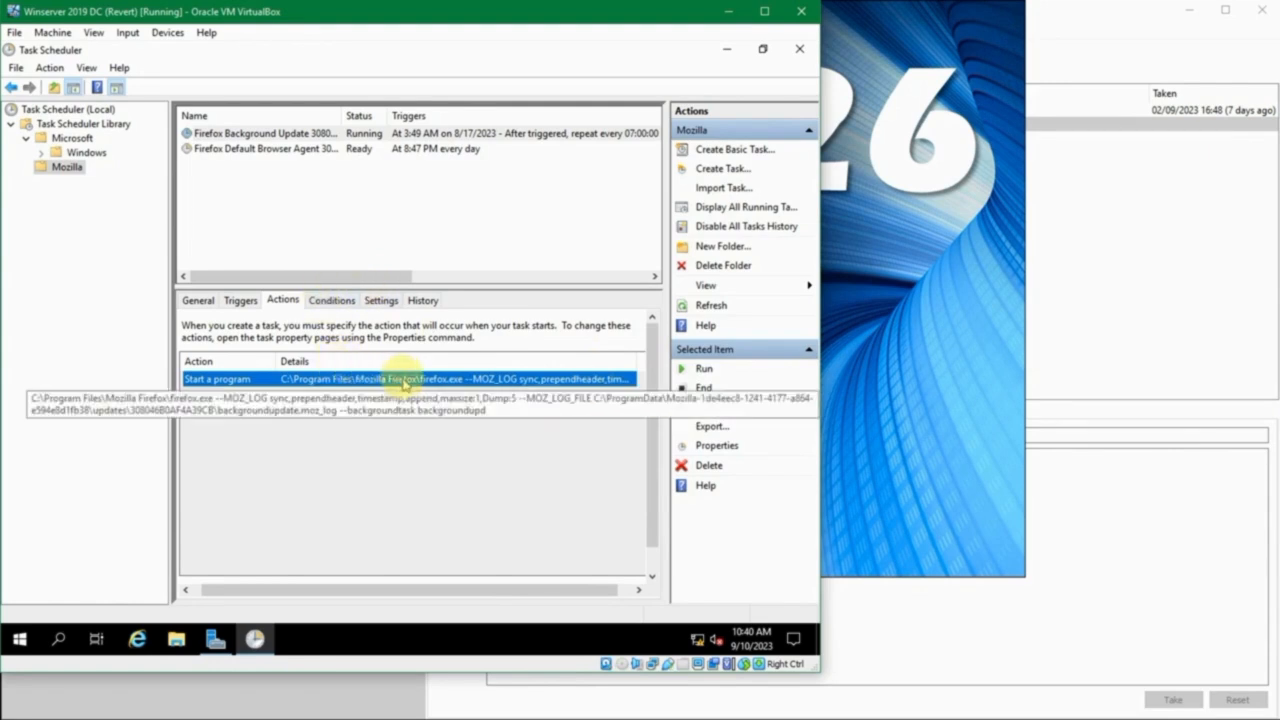
pyautogui.click(331, 301)
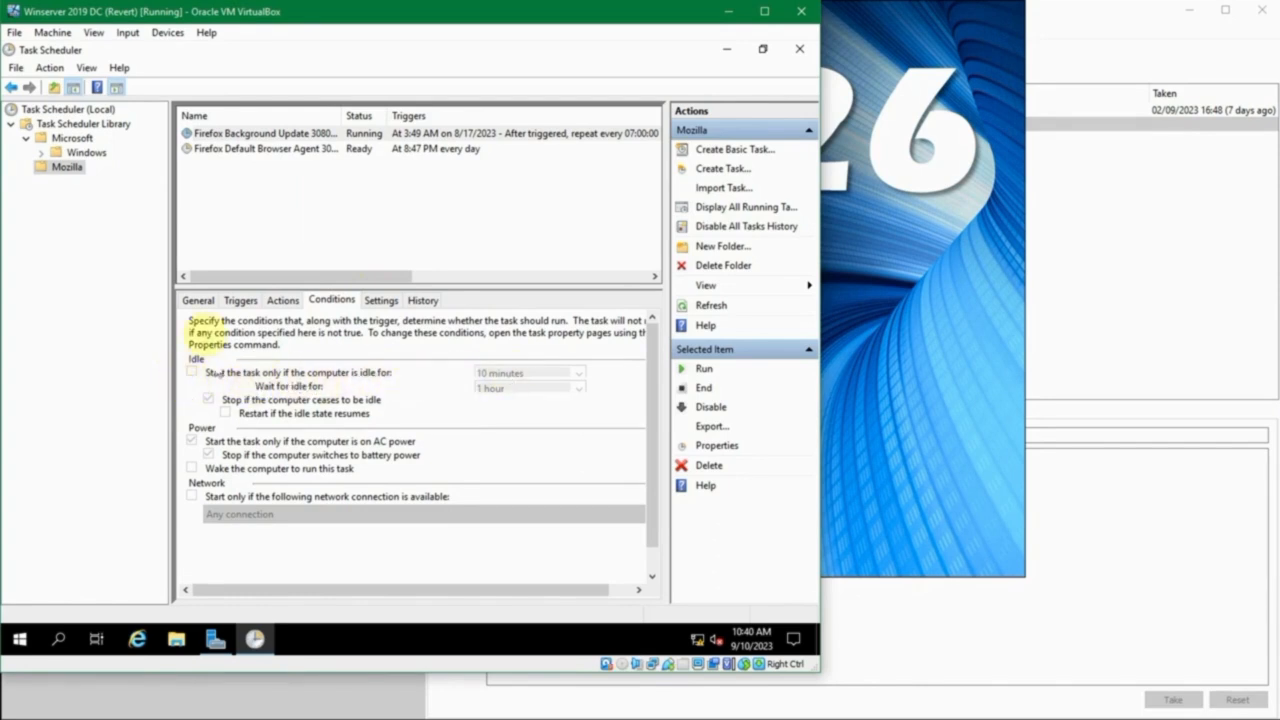
pyautogui.click(380, 300)
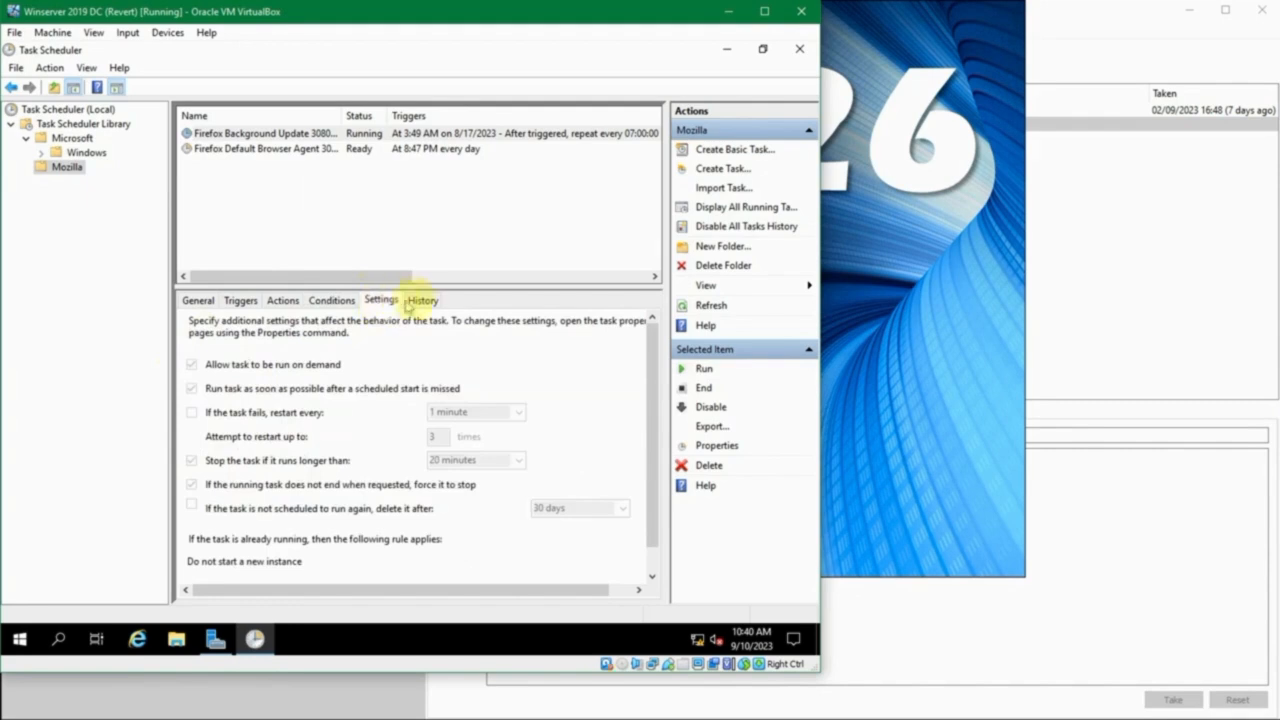
# - Review the Firefox Background Update task's history, examining the created task process, task completed and action completed events
pyautogui.click(424, 301)
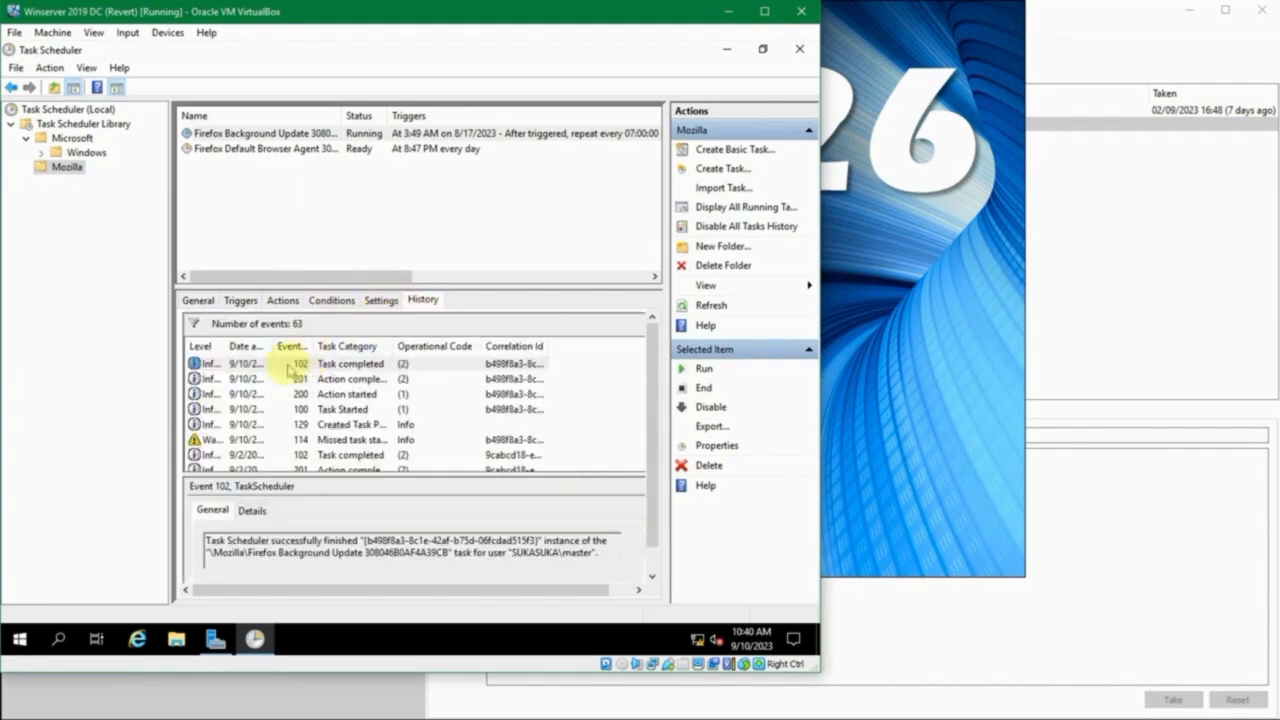
pyautogui.scroll(-3, 292, 377)
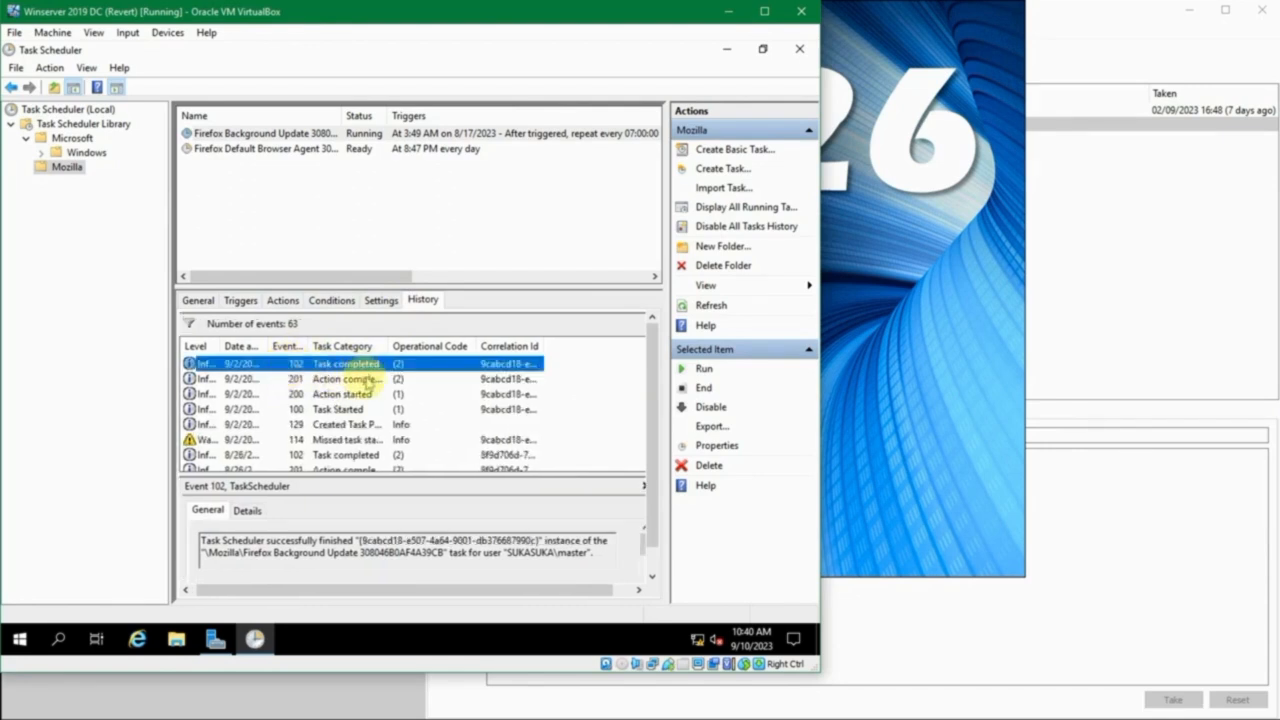
pyautogui.click(377, 424)
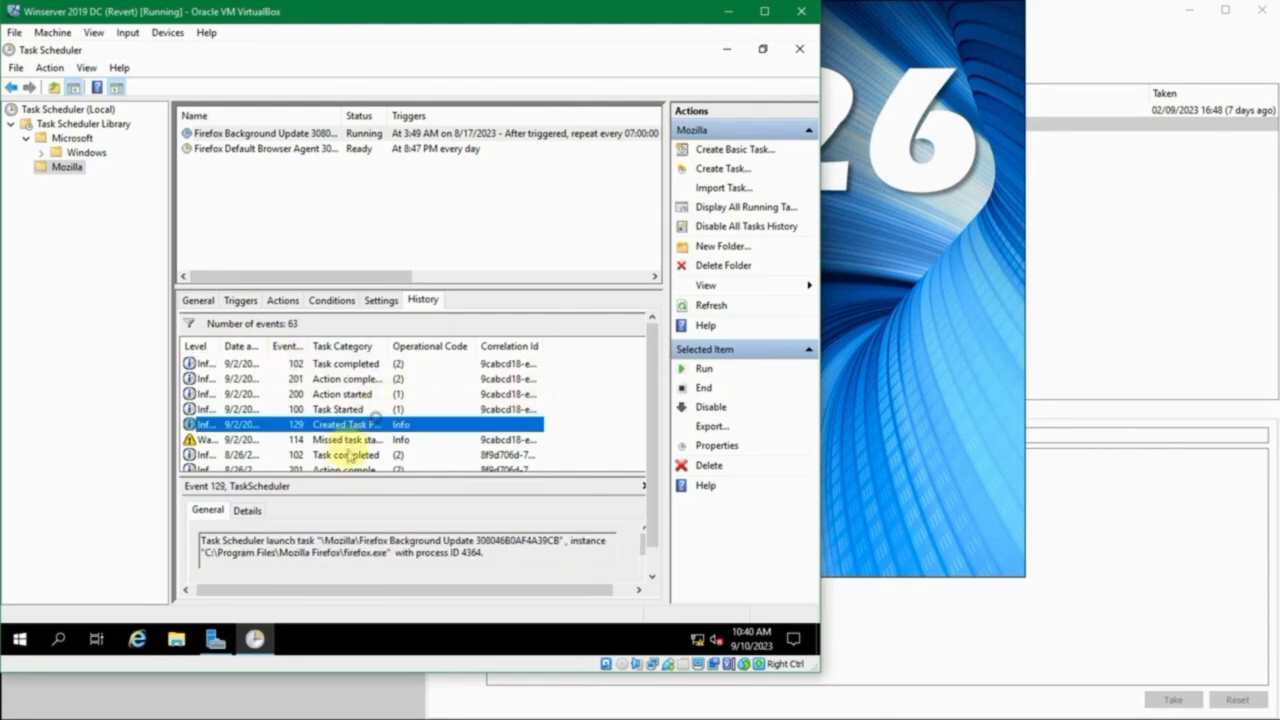
pyautogui.click(348, 455)
pyautogui.click(350, 380)
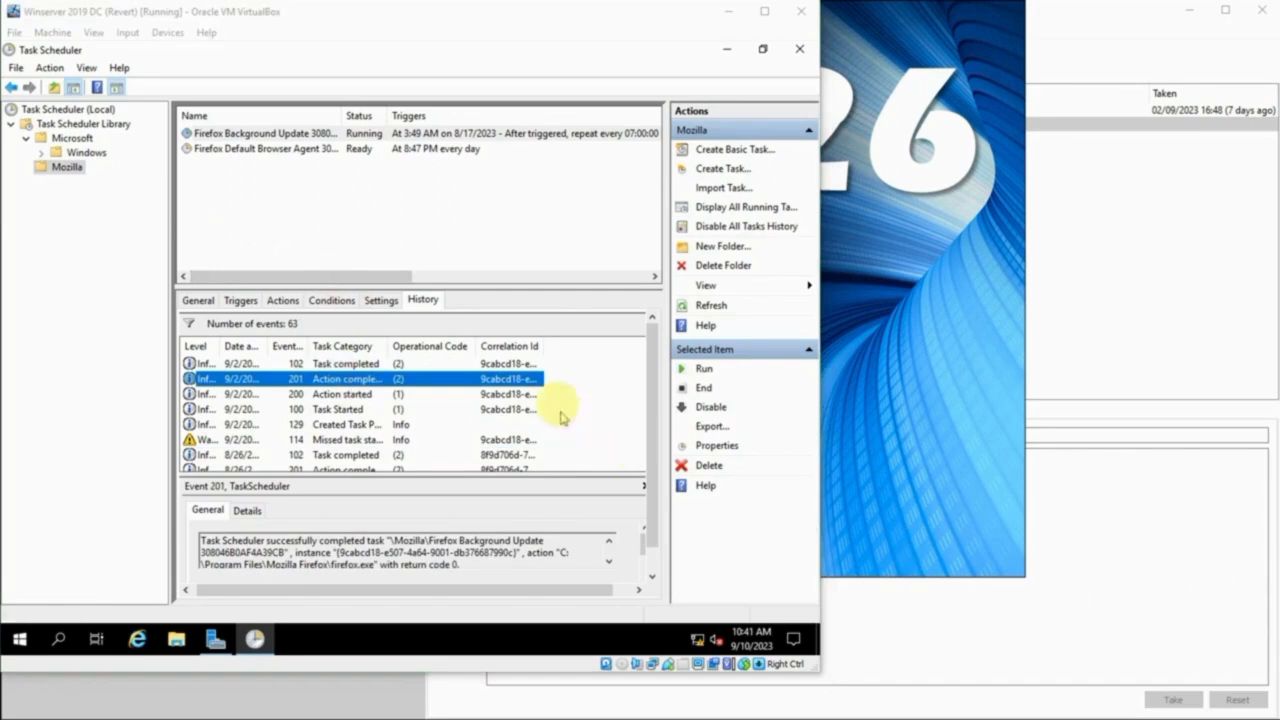
# - Create a new folder named Admin in the Task Scheduler Library
pyautogui.click(440, 225)
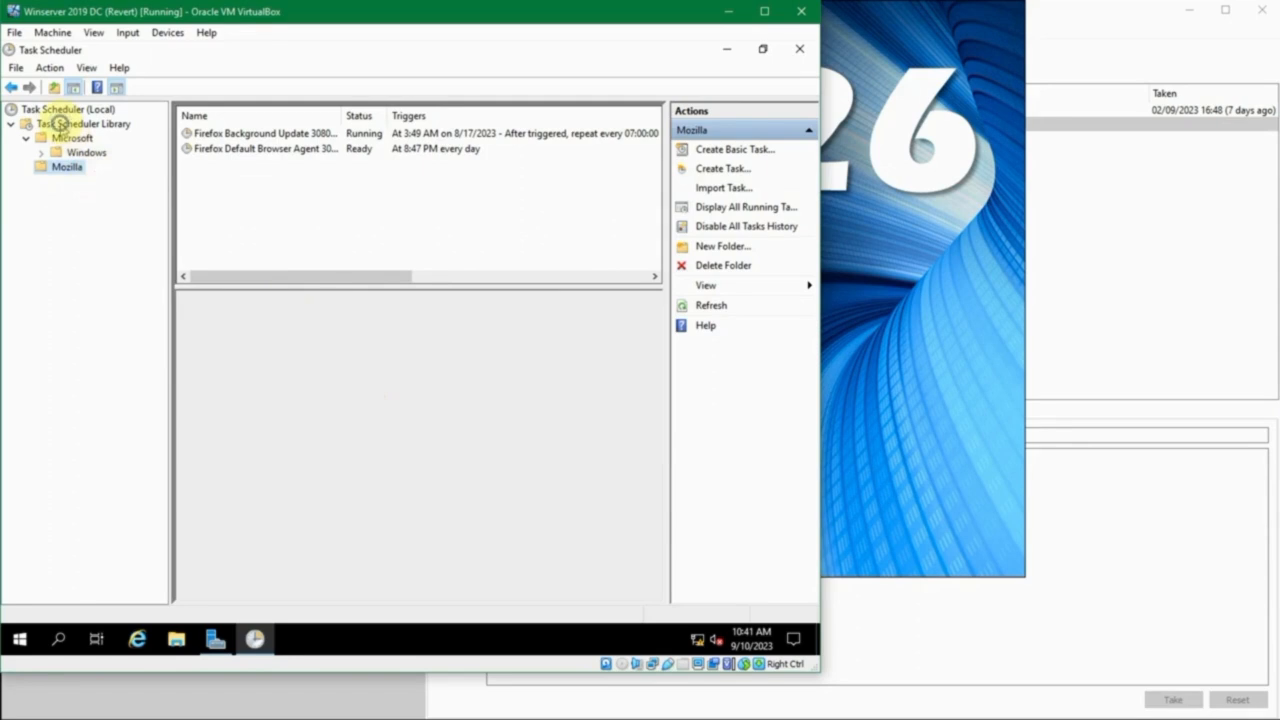
pyautogui.rightClick(60, 128)
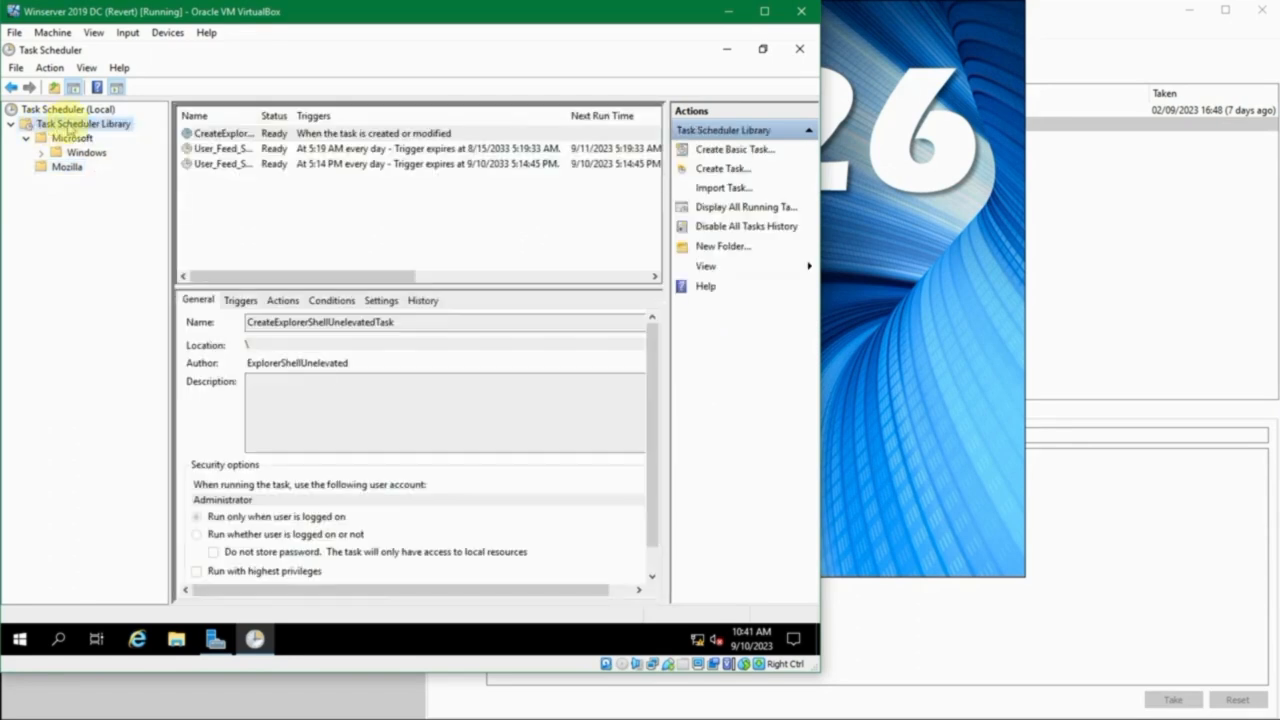
pyautogui.rightClick(68, 125)
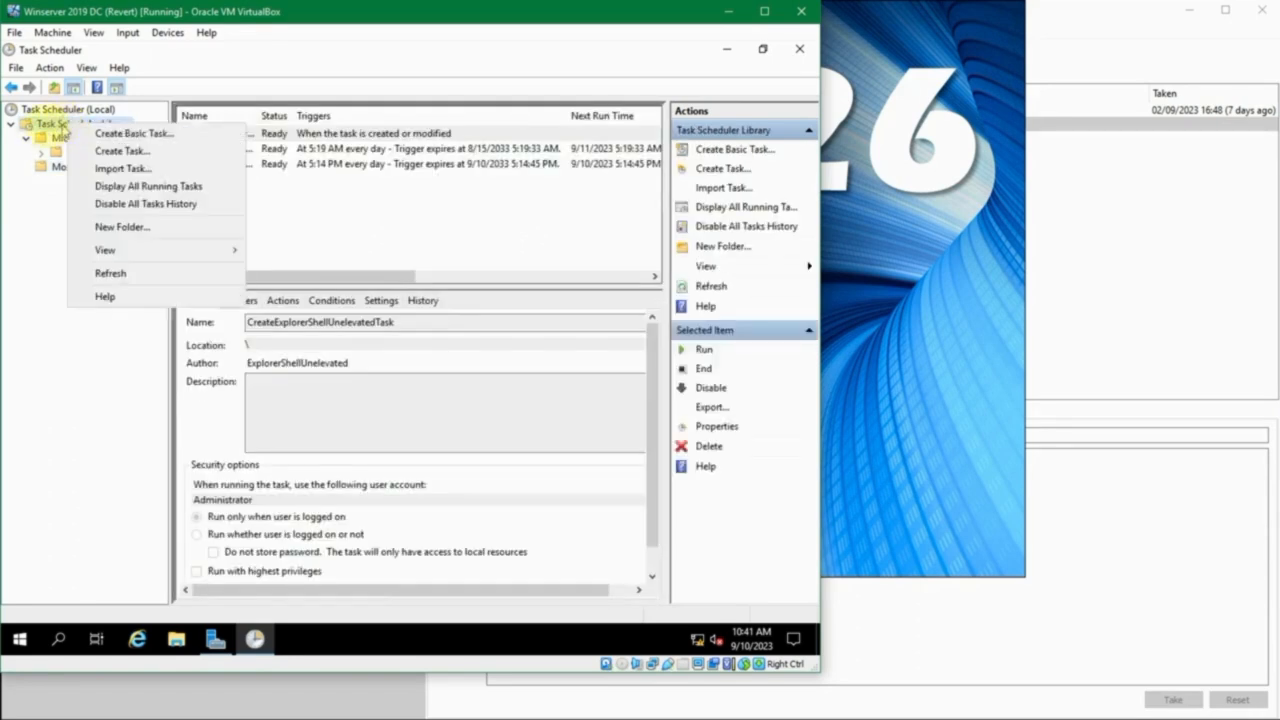
pyautogui.click(62, 127)
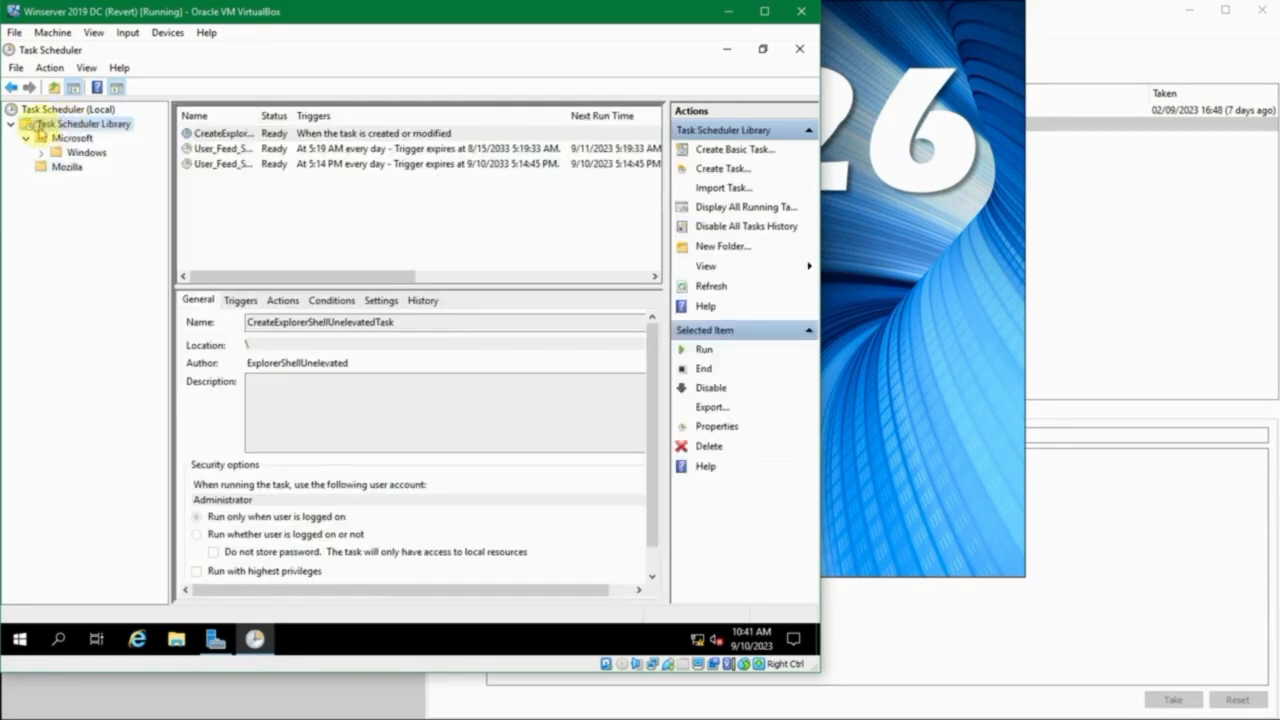
pyautogui.rightClick(76, 120)
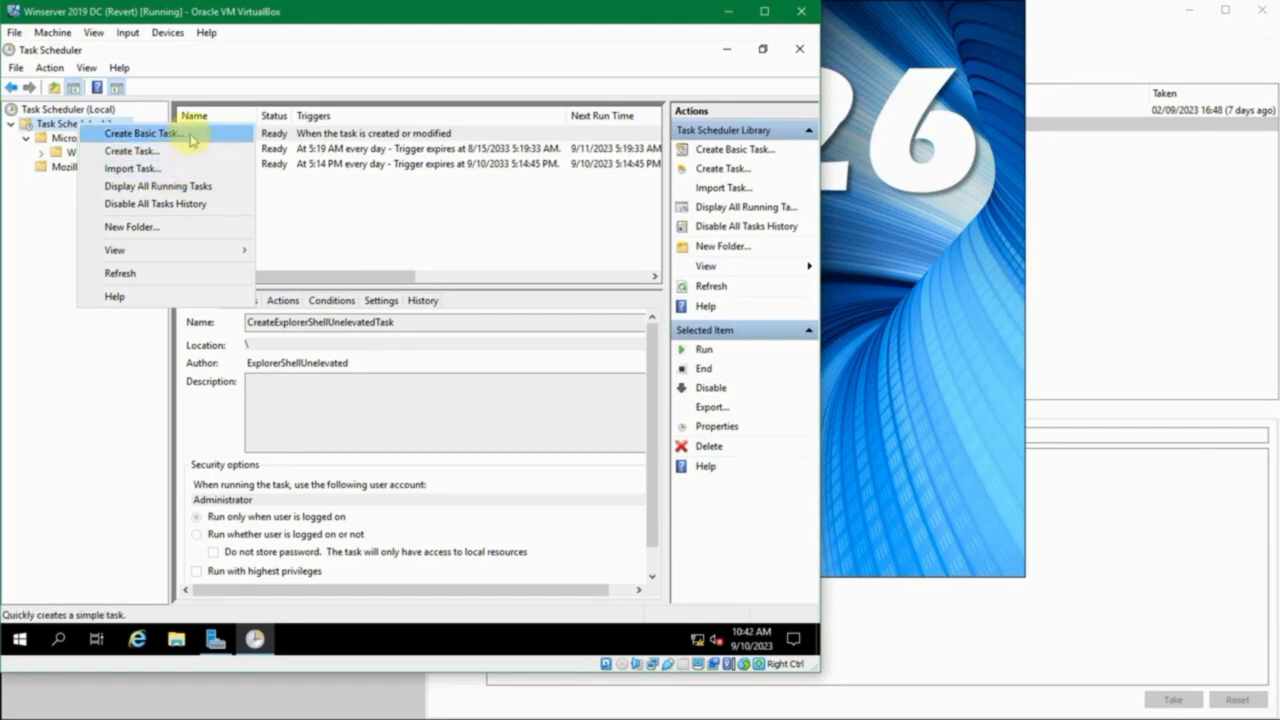
pyautogui.click(173, 231)
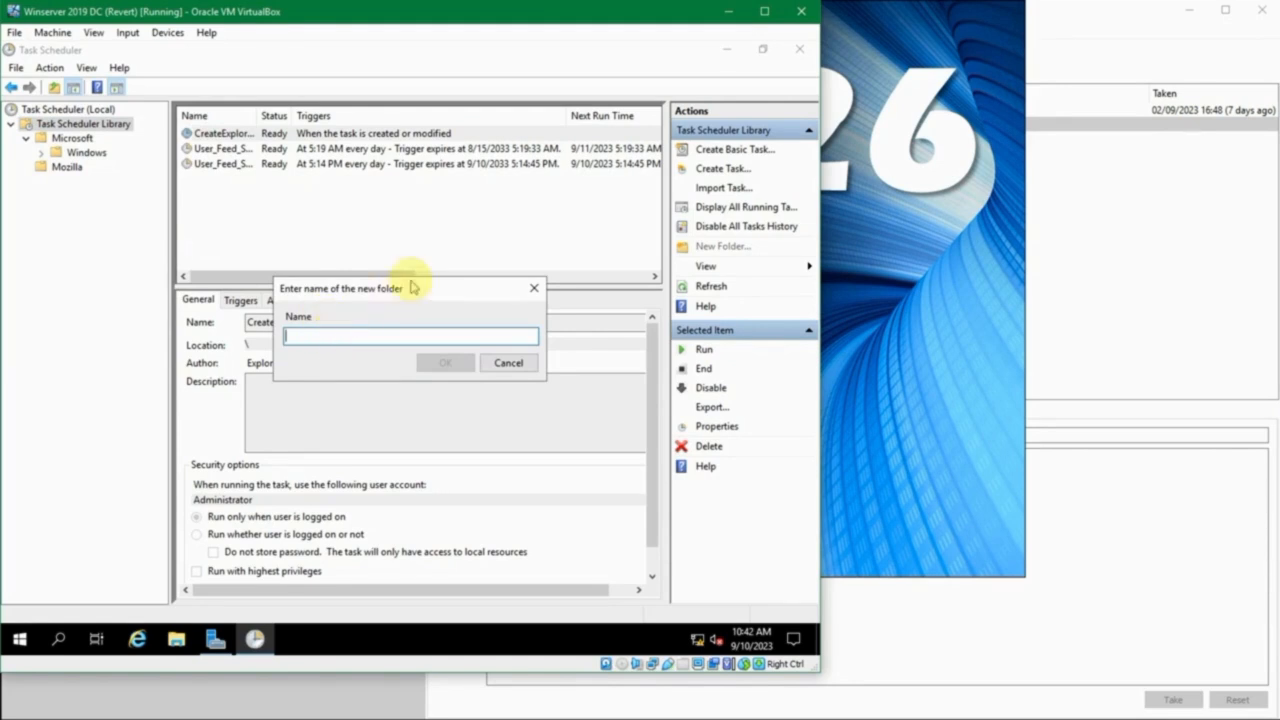
pyautogui.write('Admin')
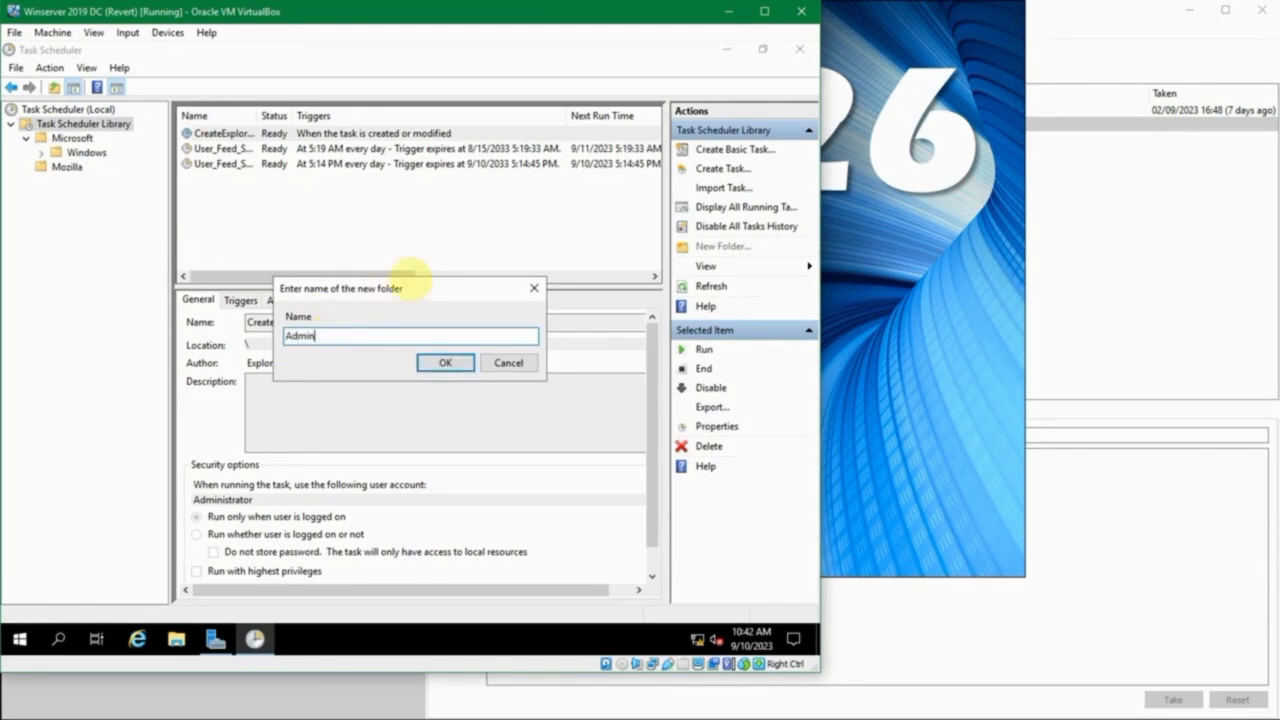
pyautogui.press('Return')
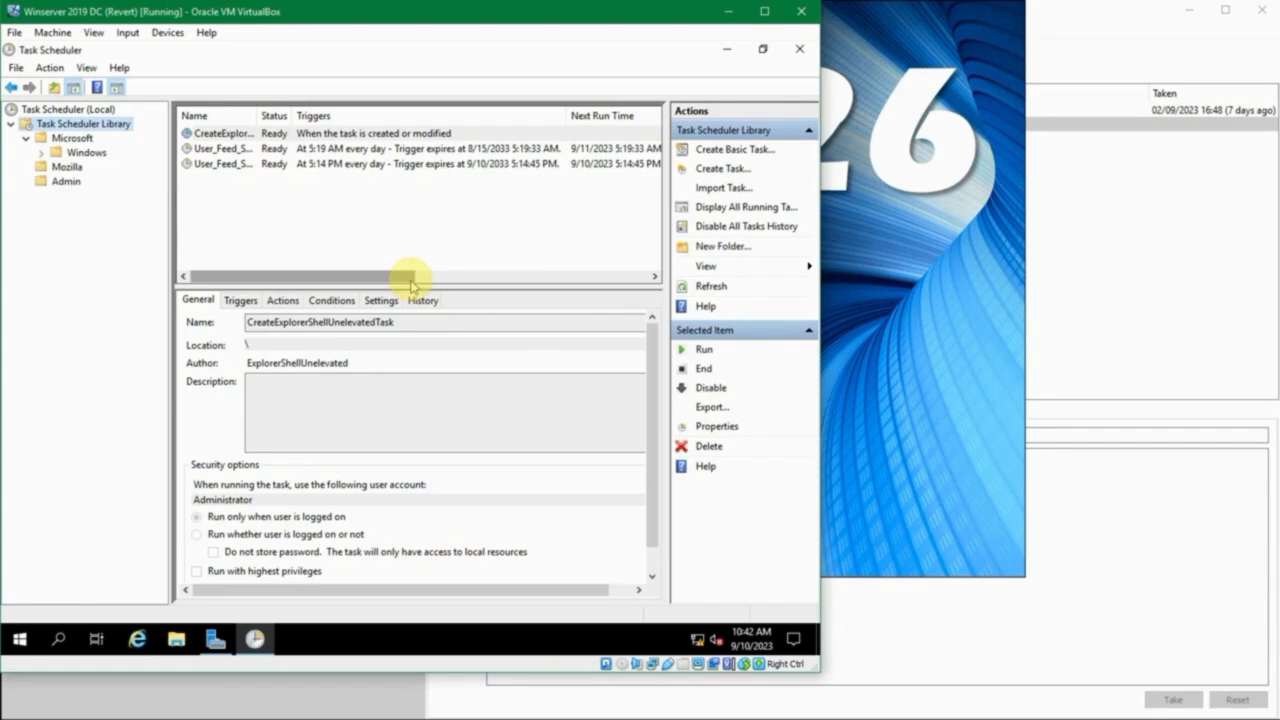
pyautogui.click(65, 183)
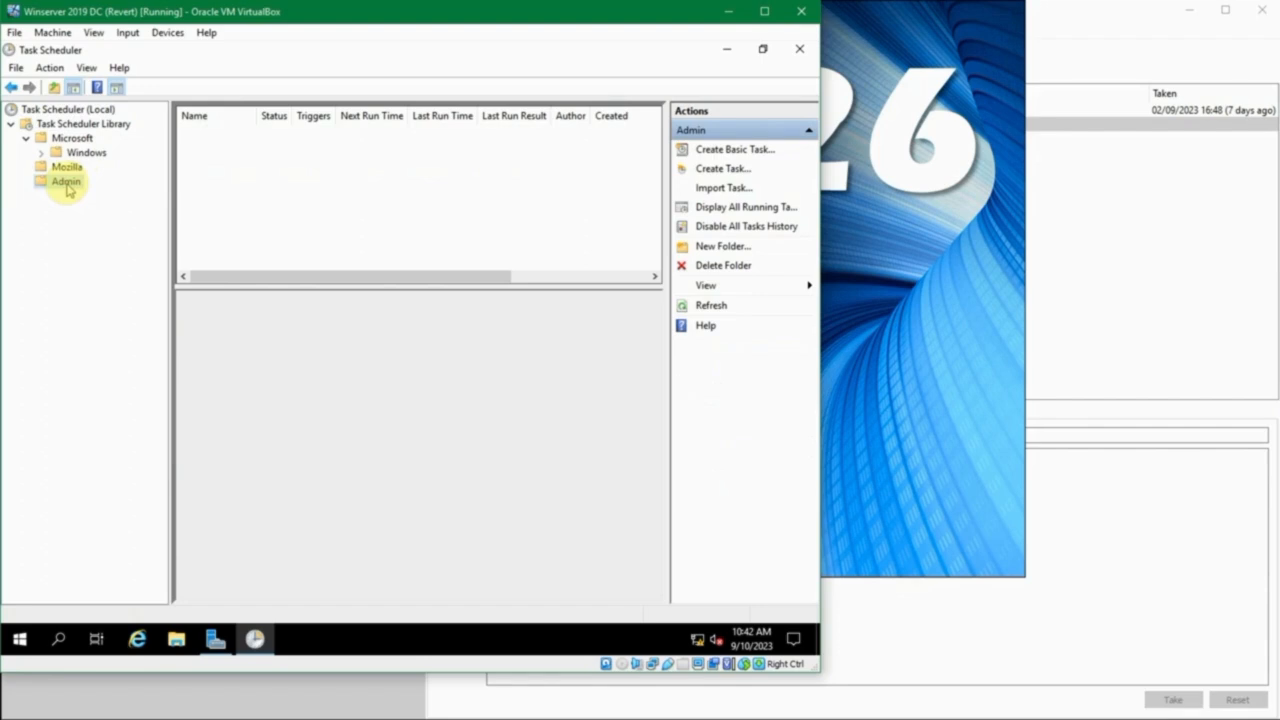
pyautogui.rightClick(68, 190)
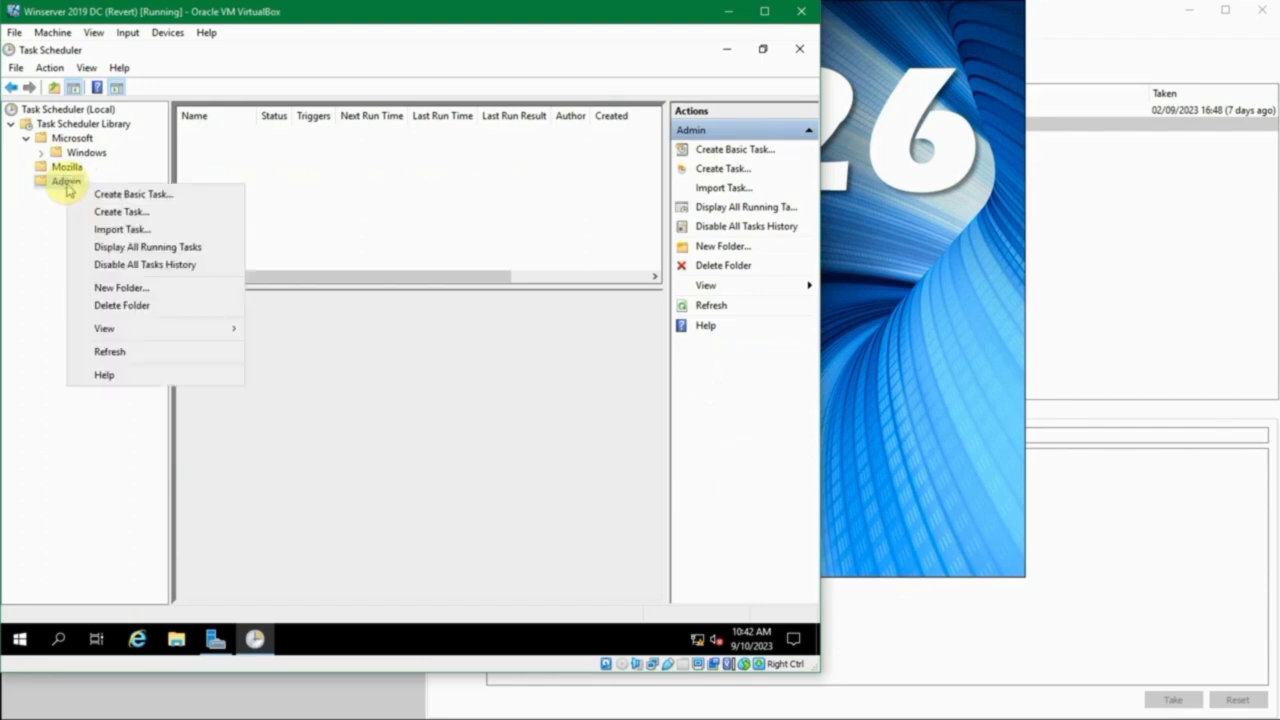
pyautogui.click(98, 195)
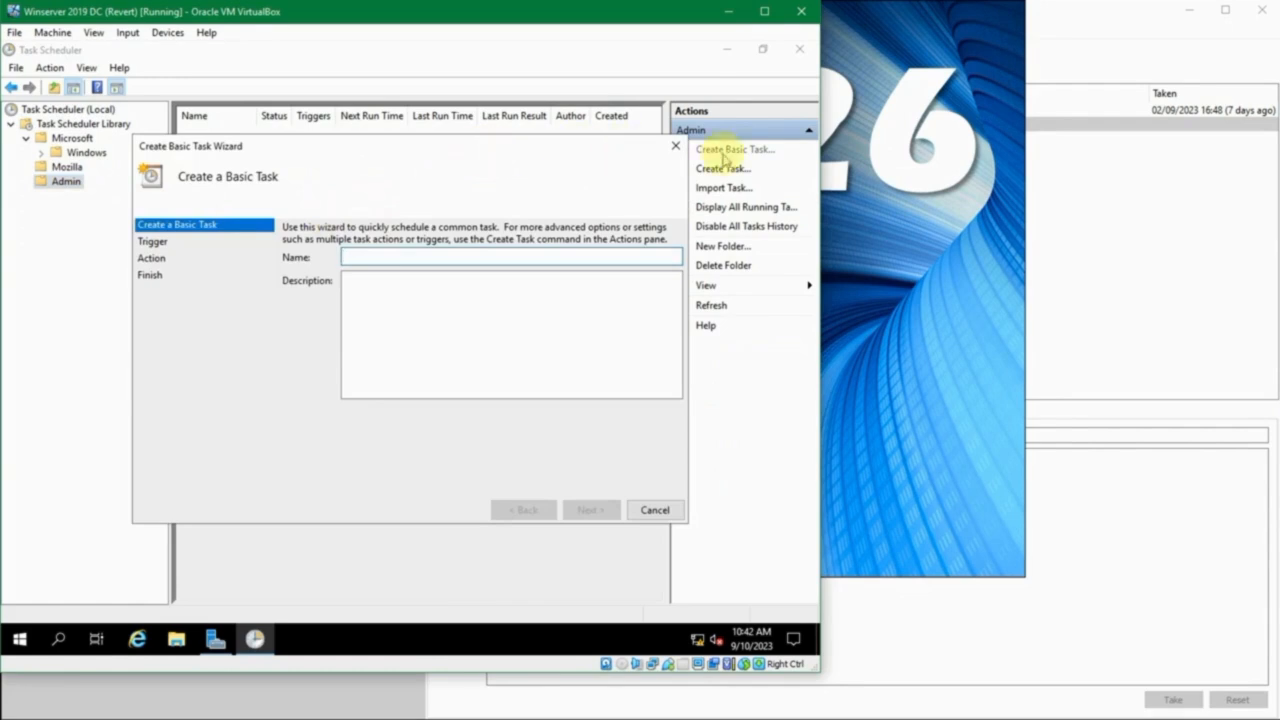
pyautogui.click(675, 145)
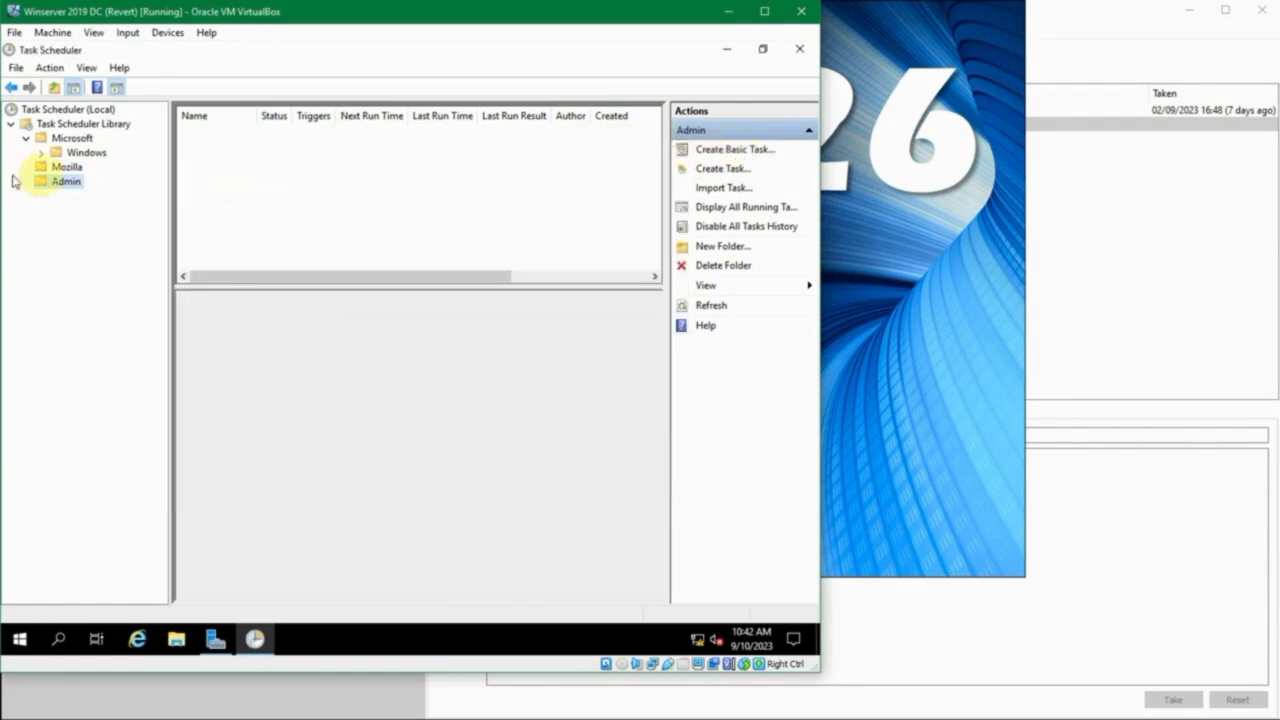
# - Start a basic task in the Admin folder named "Jalankan Notepad", with a description beginning "Jalankan notepad setiap", and proceed to its trigger options
pyautogui.rightClick(62, 183)
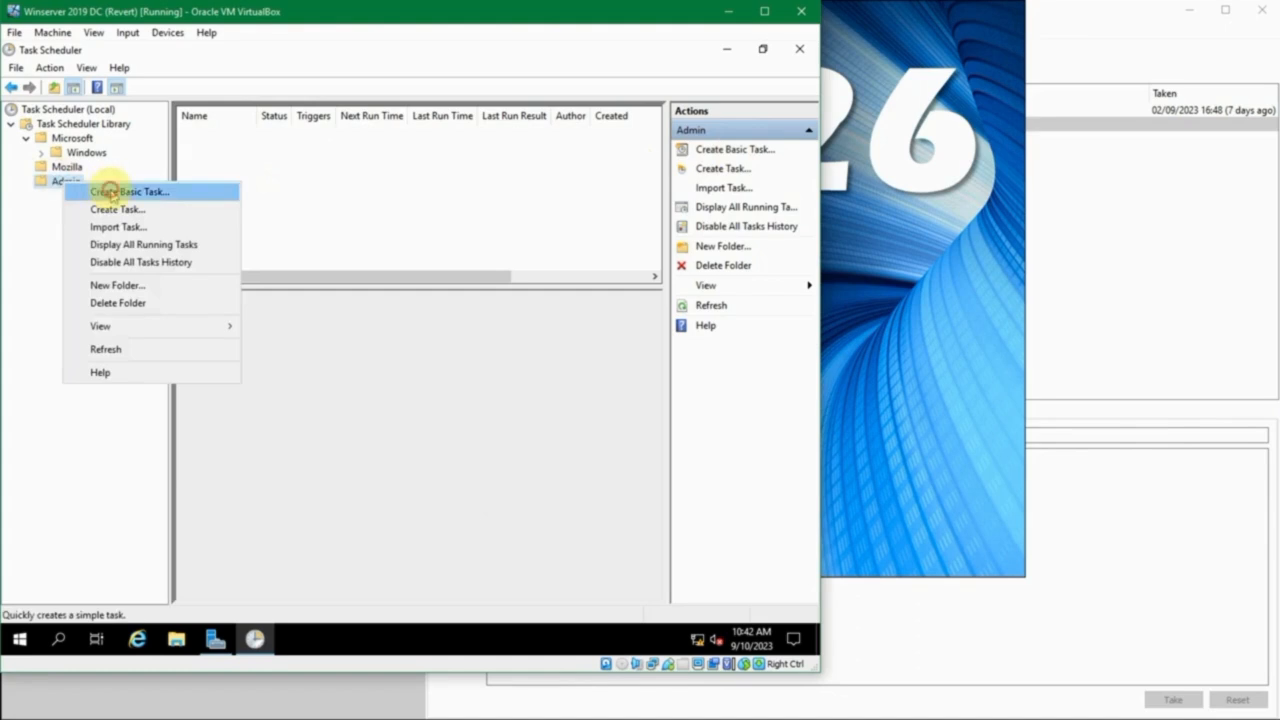
pyautogui.click(105, 191)
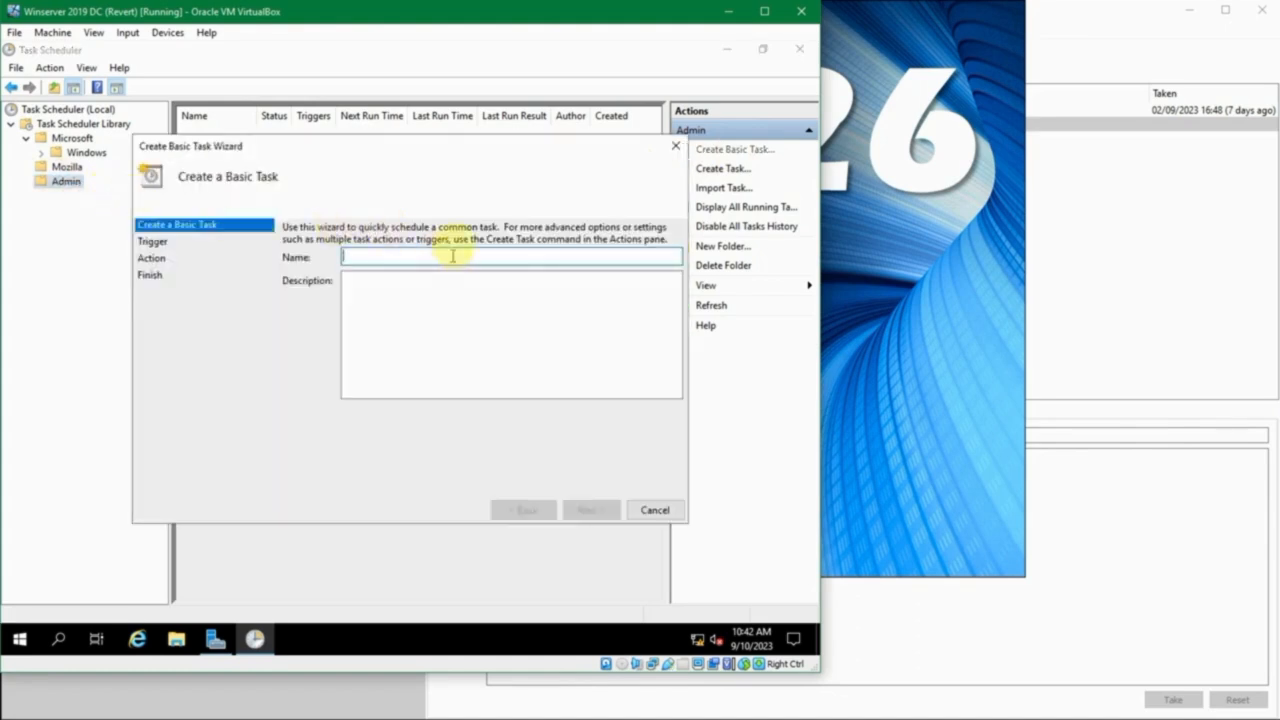
pyautogui.write('Jalankan Notepad')
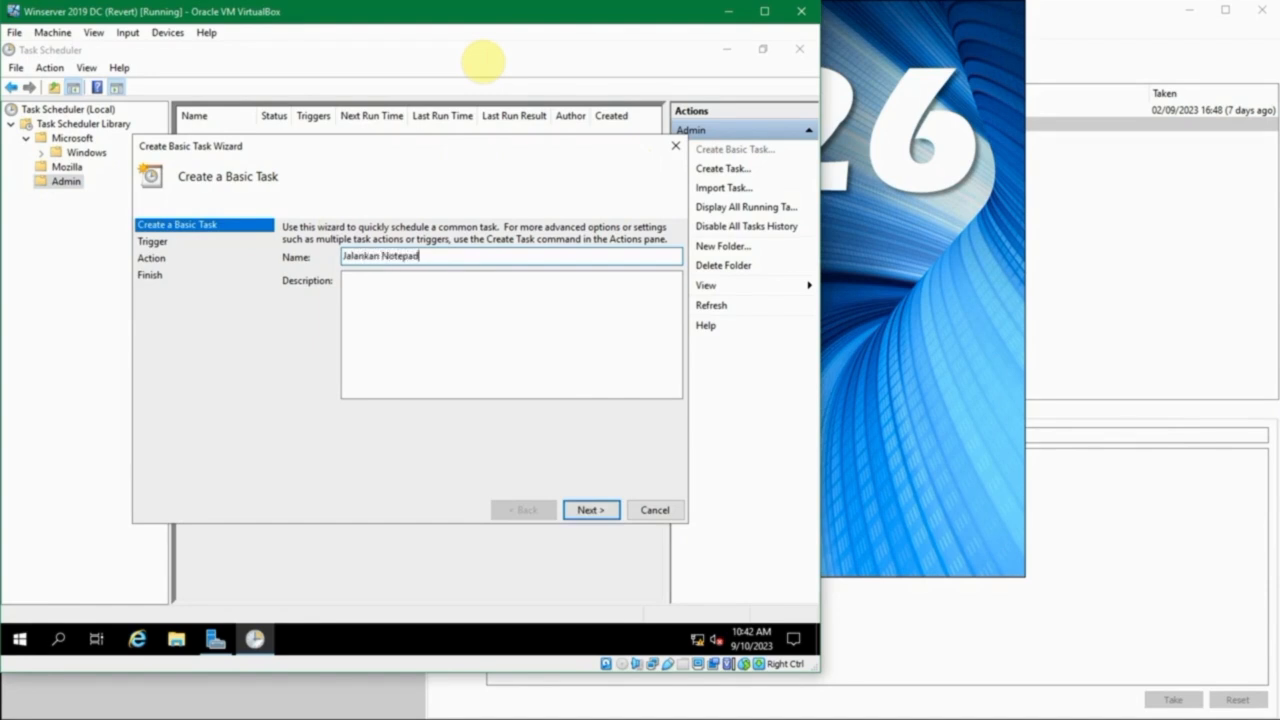
pyautogui.press('Tab')
pyautogui.write('Jalankan notepad ')
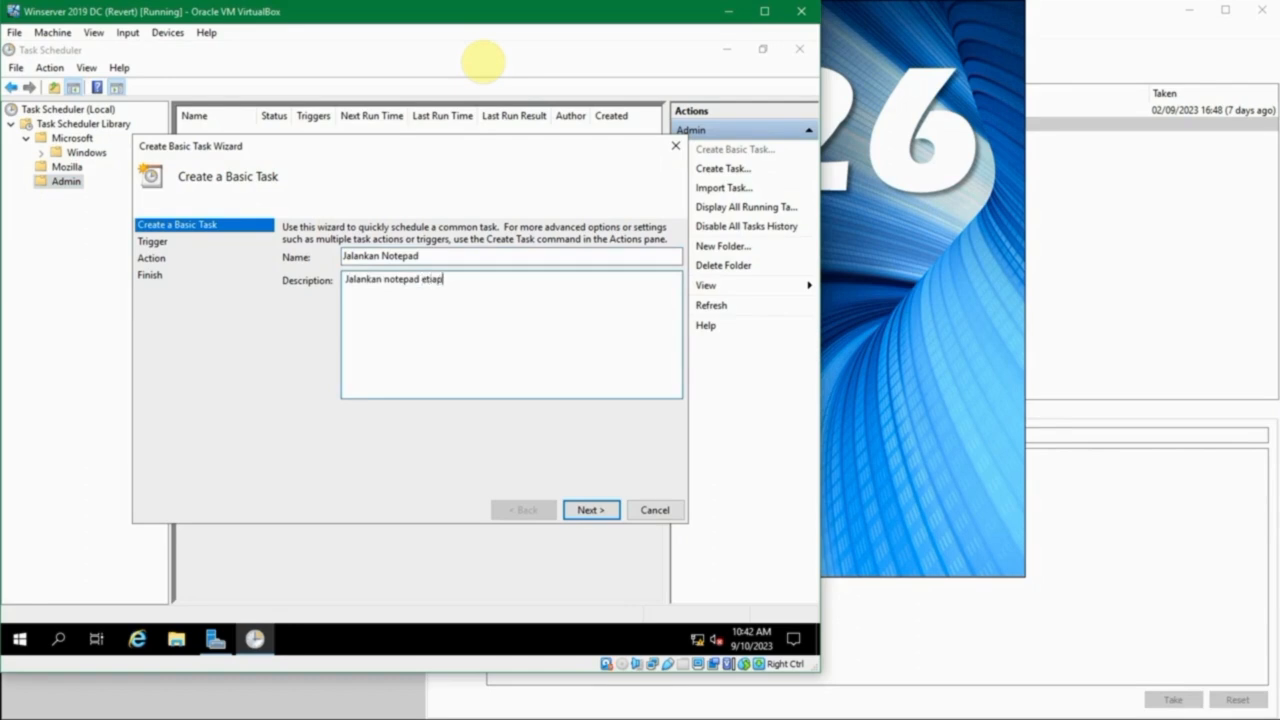
pyautogui.write('setiap')
pyautogui.click(588, 512)
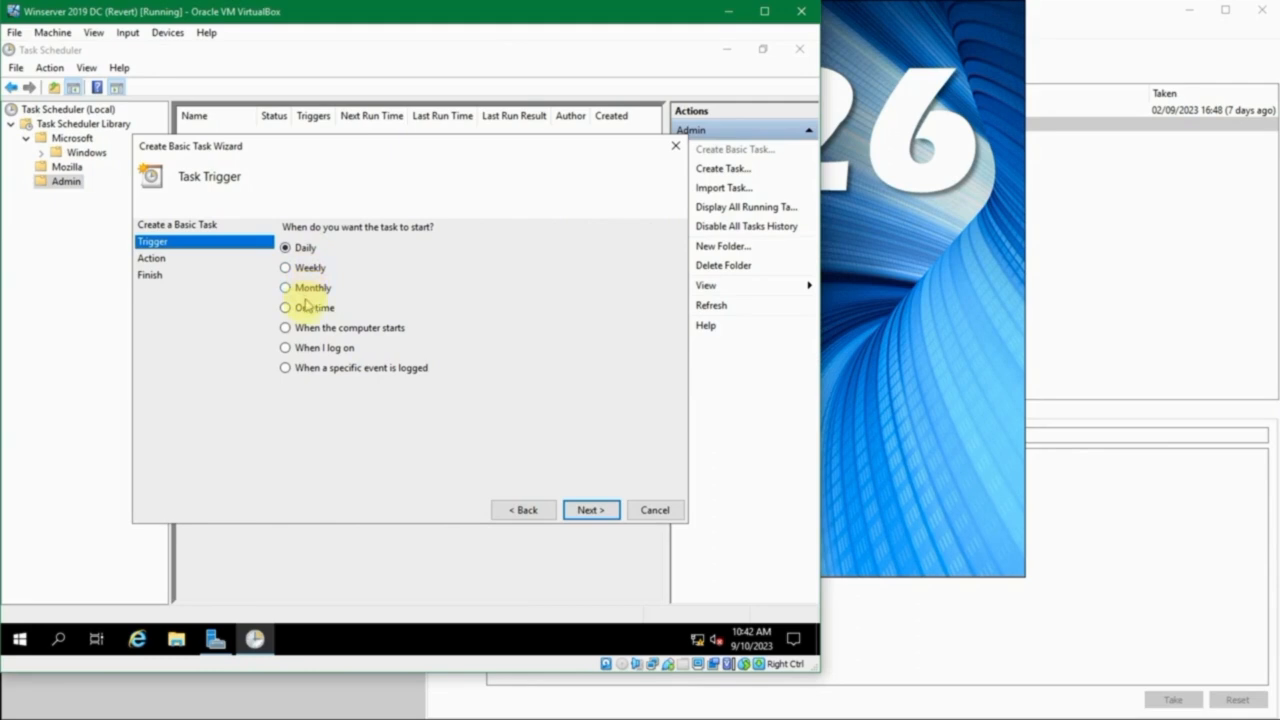
# - Set the basic task's trigger to When I log on and proceed to the action choice
pyautogui.click(330, 331)
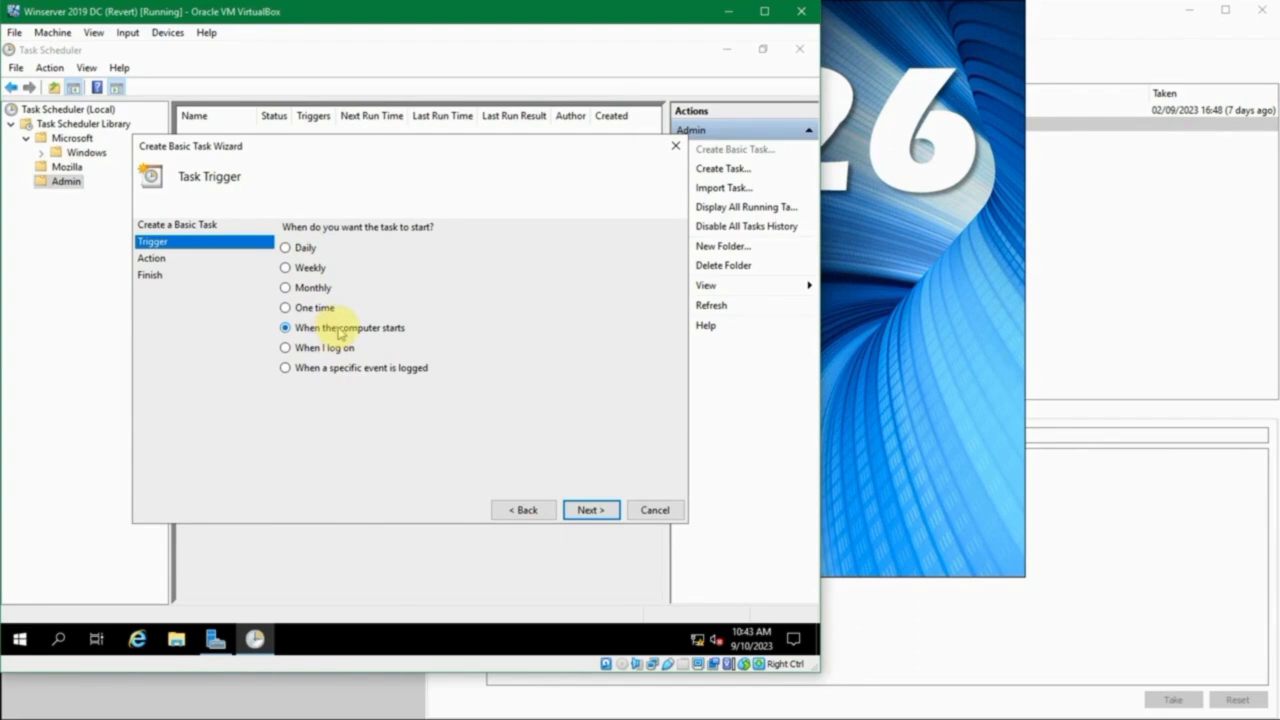
pyautogui.click(331, 347)
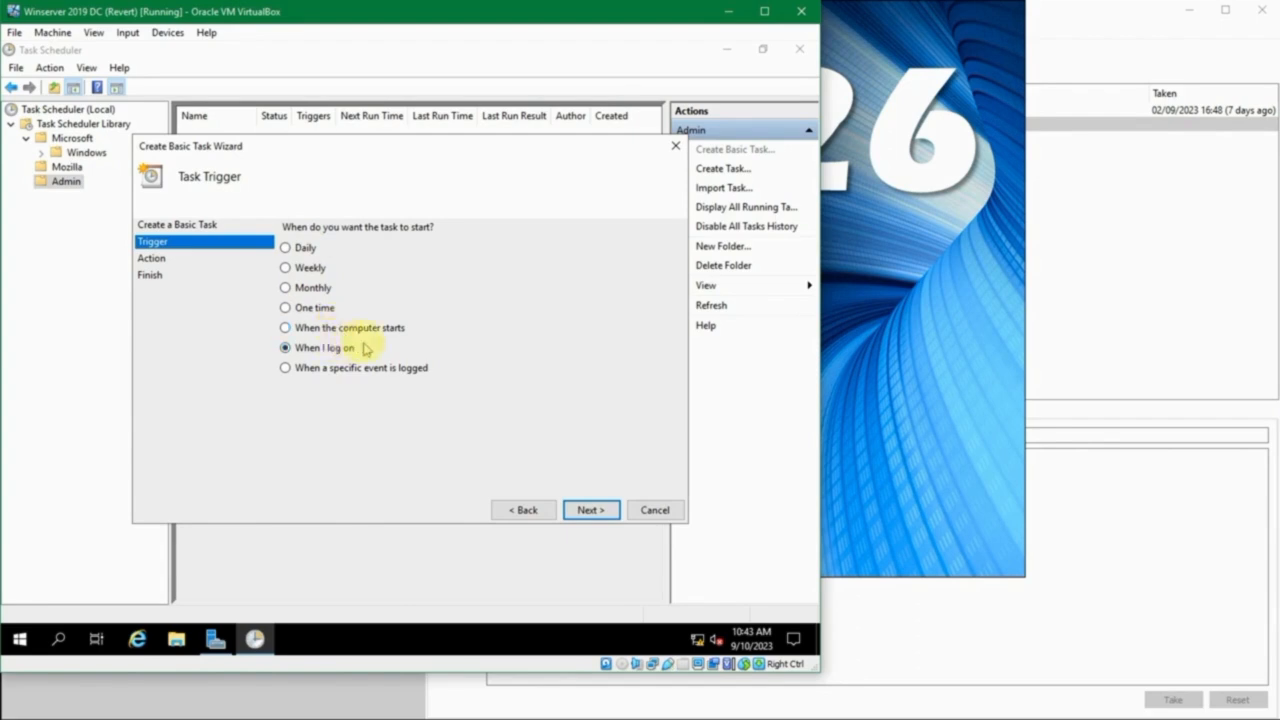
pyautogui.click(355, 367)
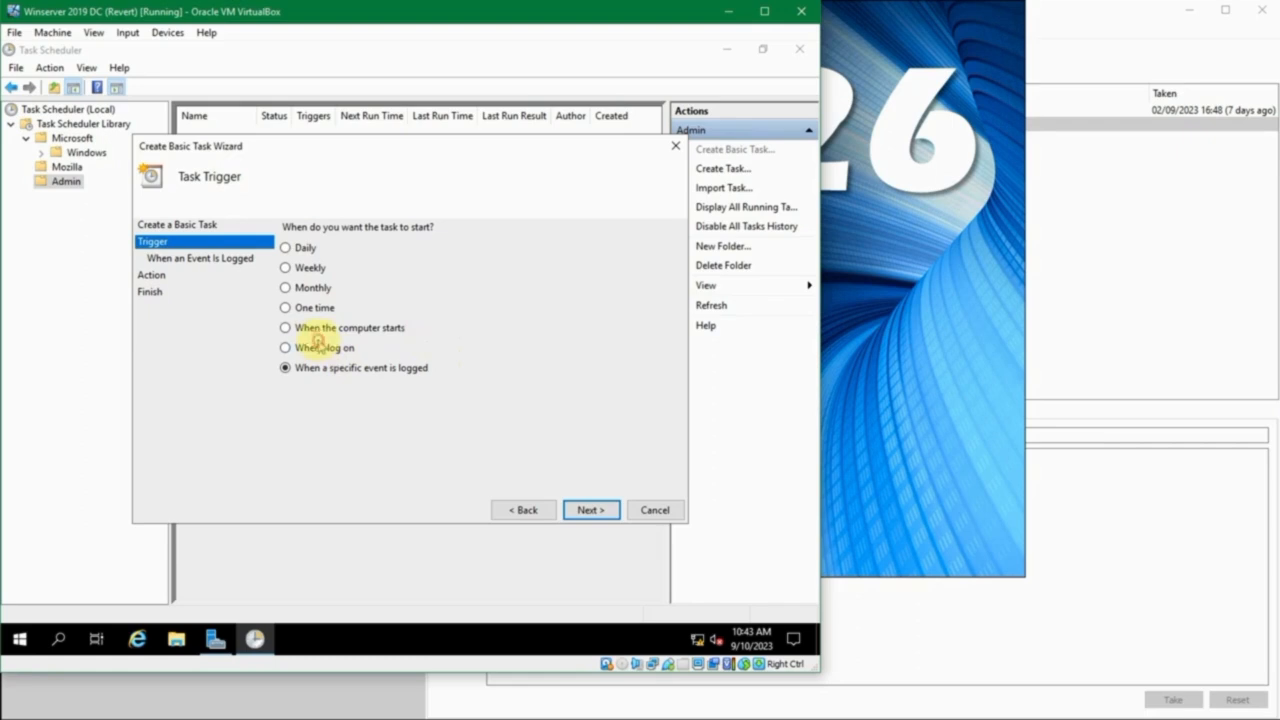
pyautogui.click(350, 347)
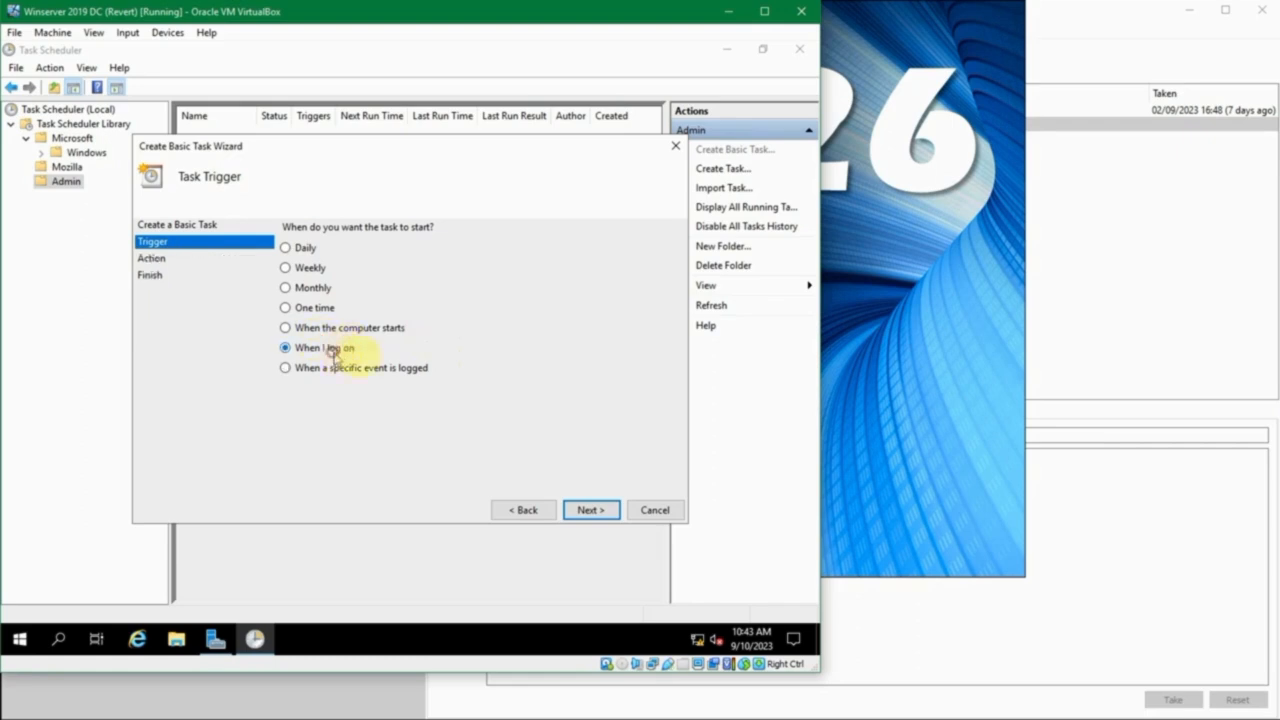
pyautogui.click(590, 510)
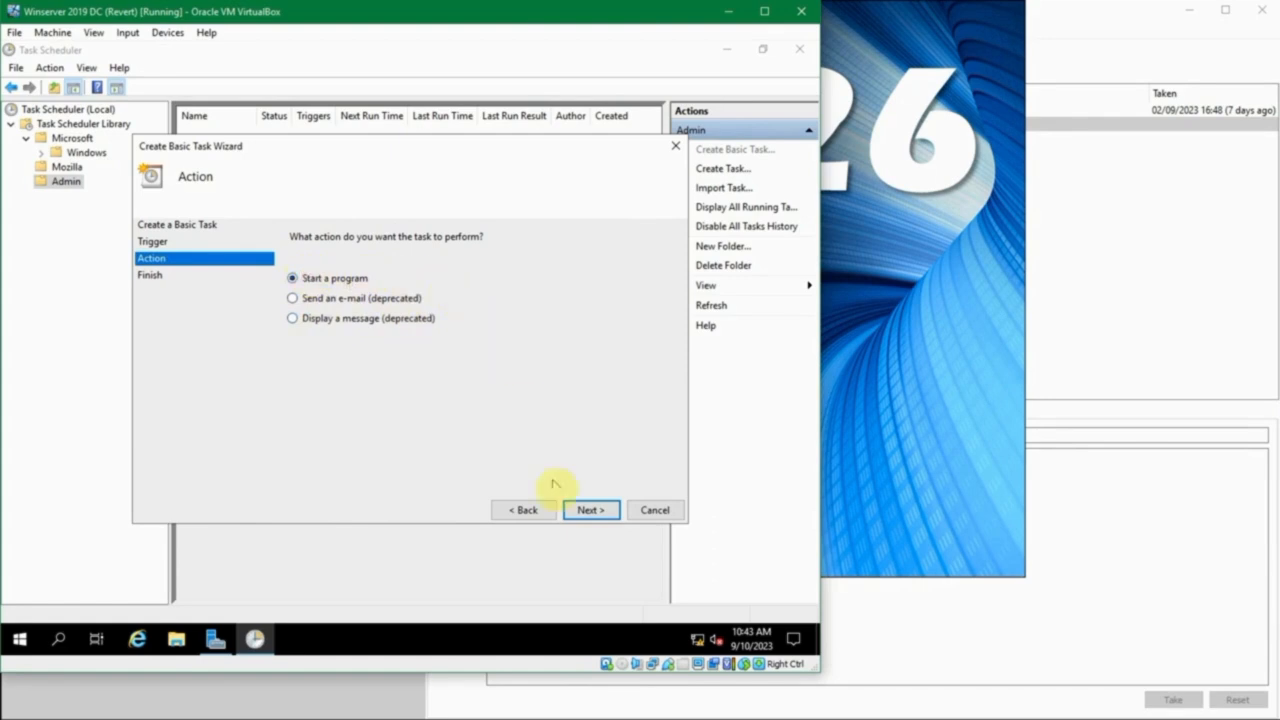
# - Use Start a program as the action with C:\Windows\notepad.exe, leaving the arguments and start-in location empty, and proceed to the summary
pyautogui.click(580, 511)
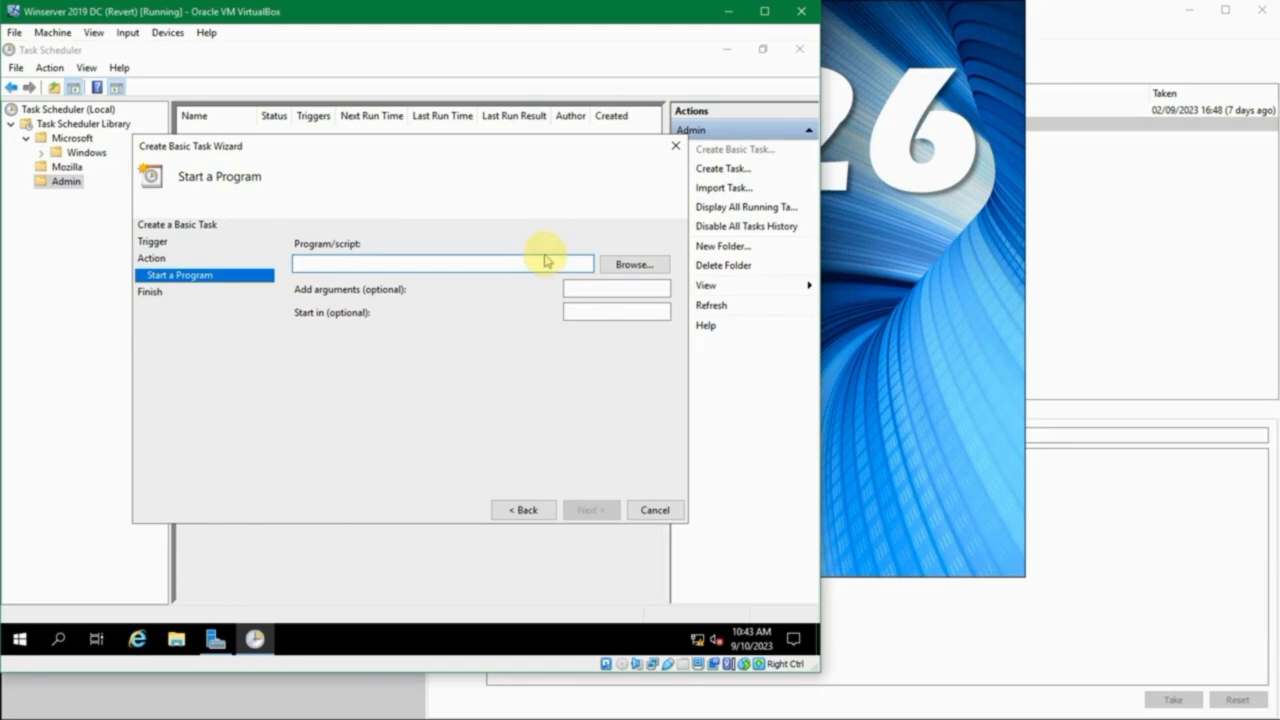
pyautogui.click(612, 272)
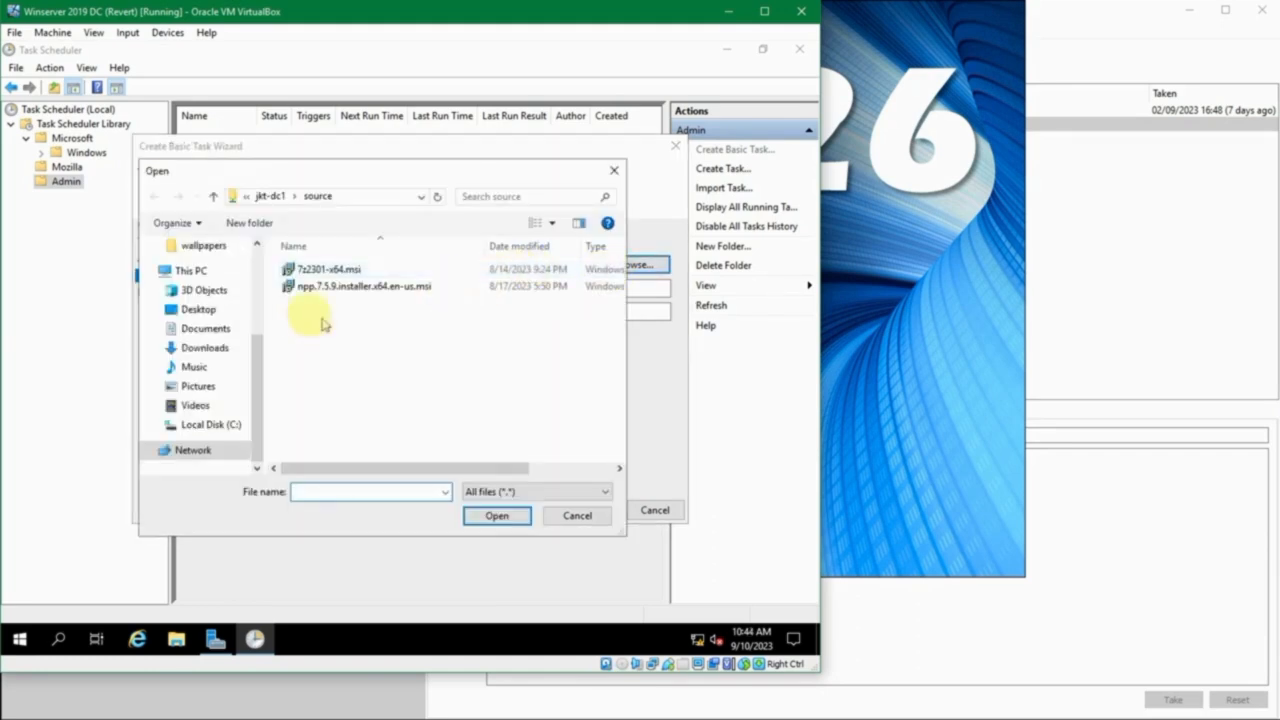
pyautogui.moveTo(257, 343)
pyautogui.mouseDown()
pyautogui.moveTo(256, 258)
pyautogui.moveTo(256, 346)
pyautogui.mouseUp()
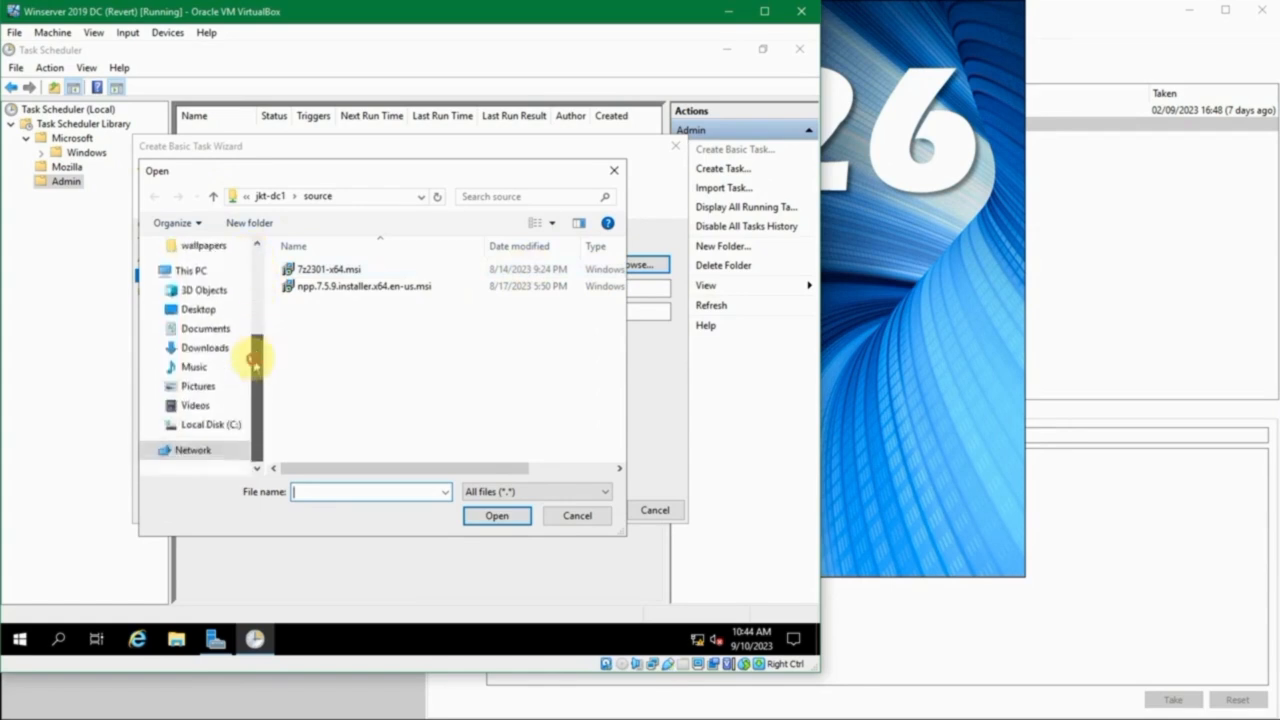
pyautogui.click(218, 424)
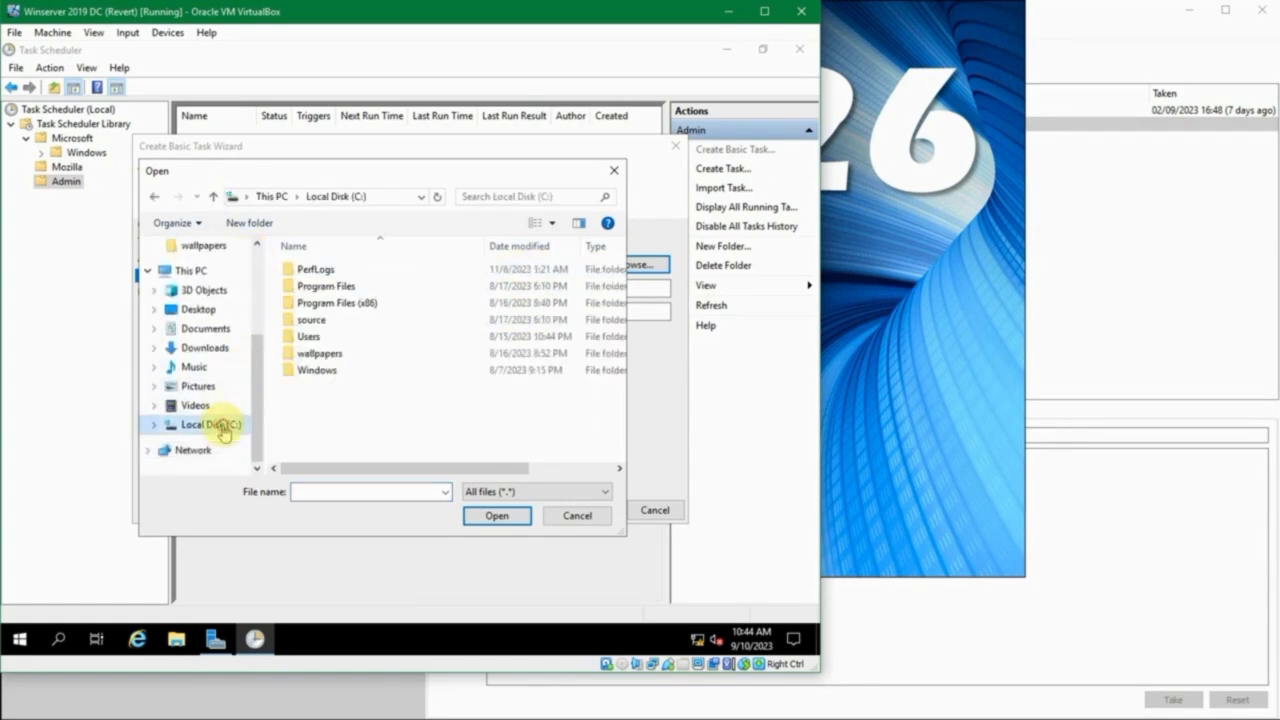
pyautogui.doubleClick(311, 372)
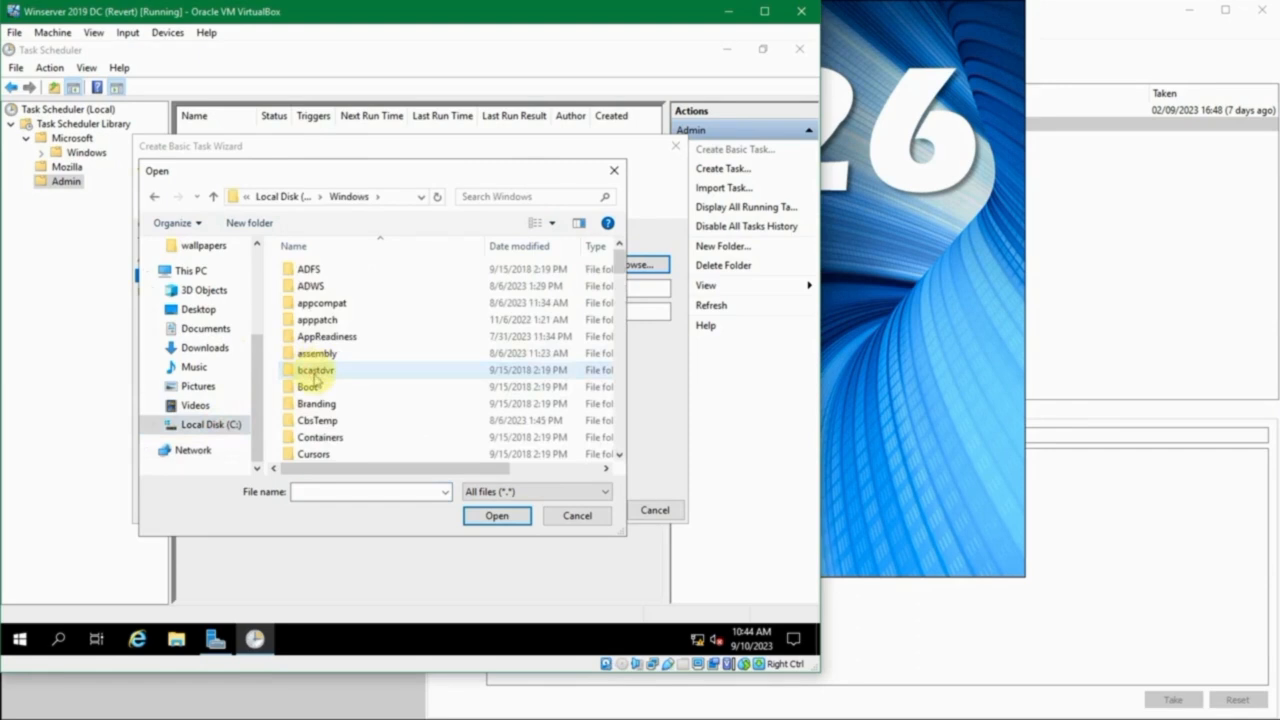
pyautogui.scroll(-20, 313, 372)
pyautogui.click(348, 270)
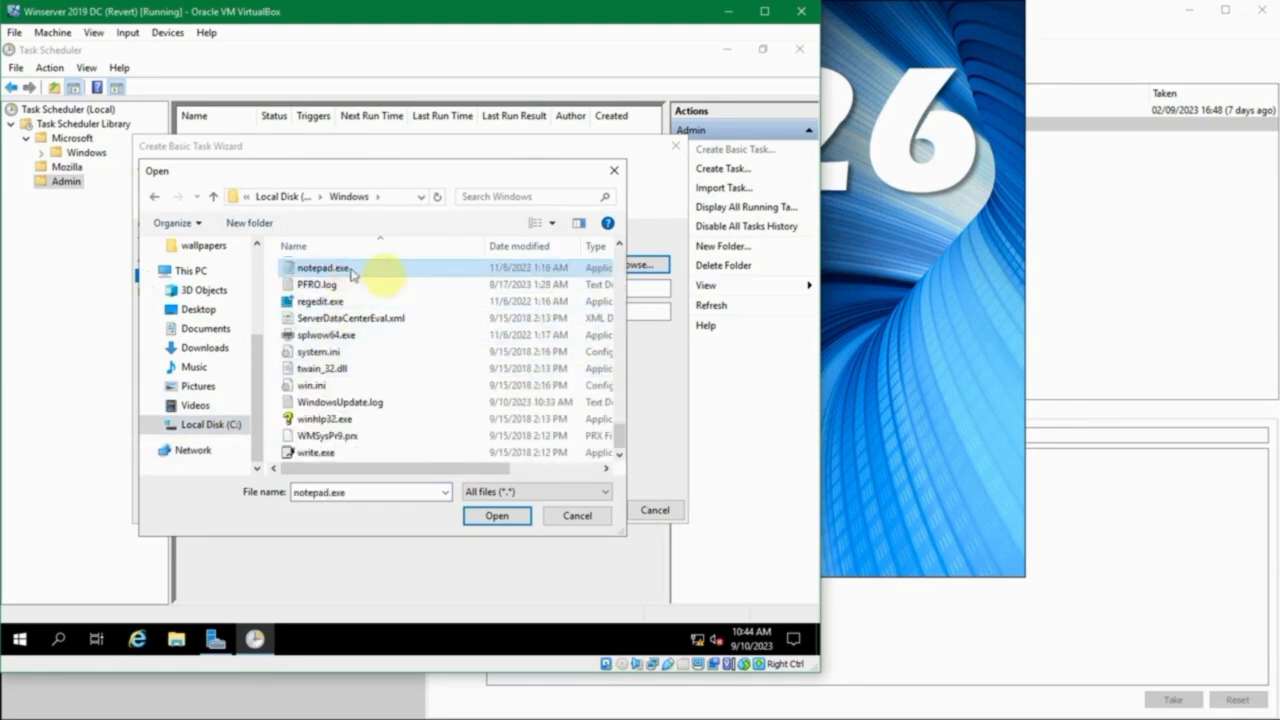
pyautogui.click(494, 515)
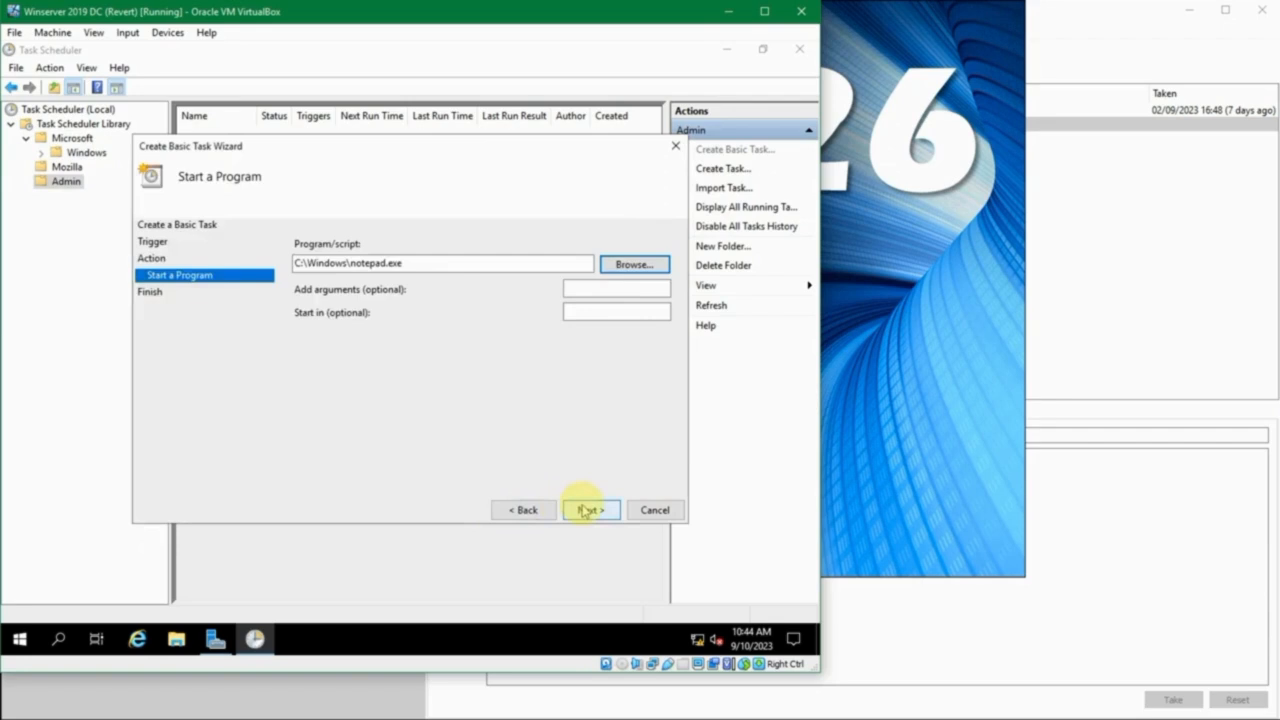
pyautogui.click(616, 287)
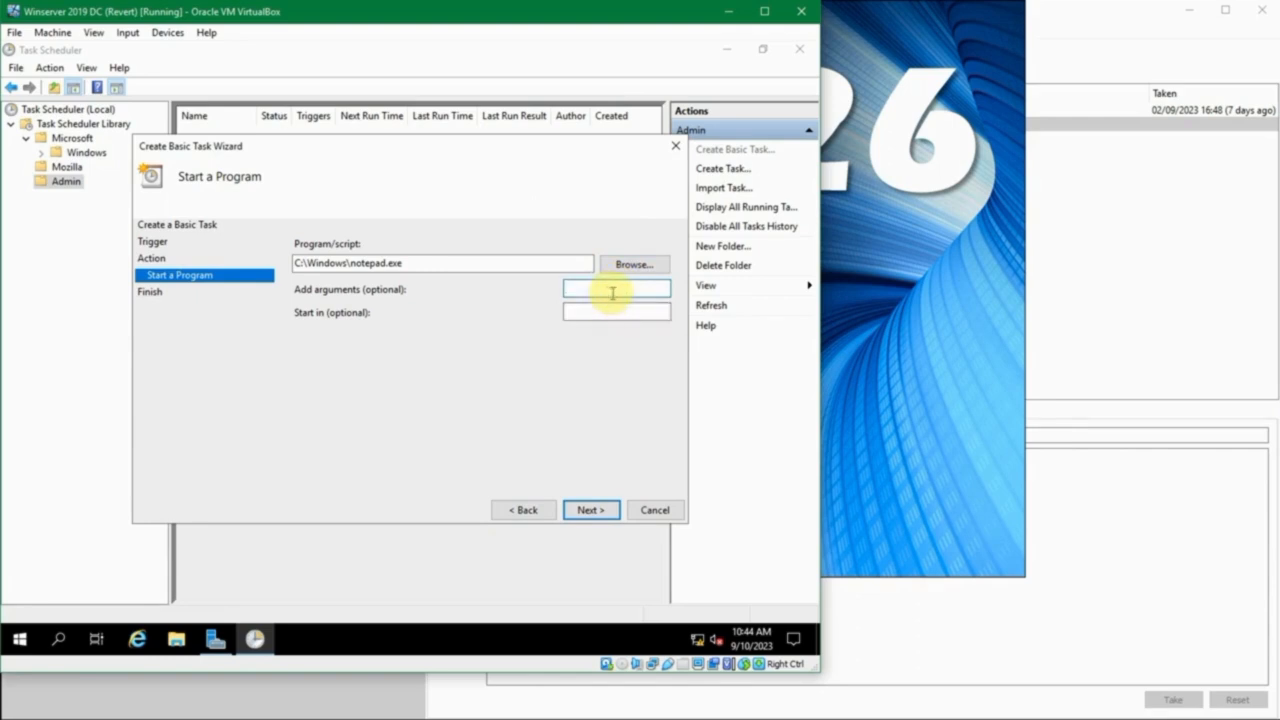
pyautogui.click(603, 310)
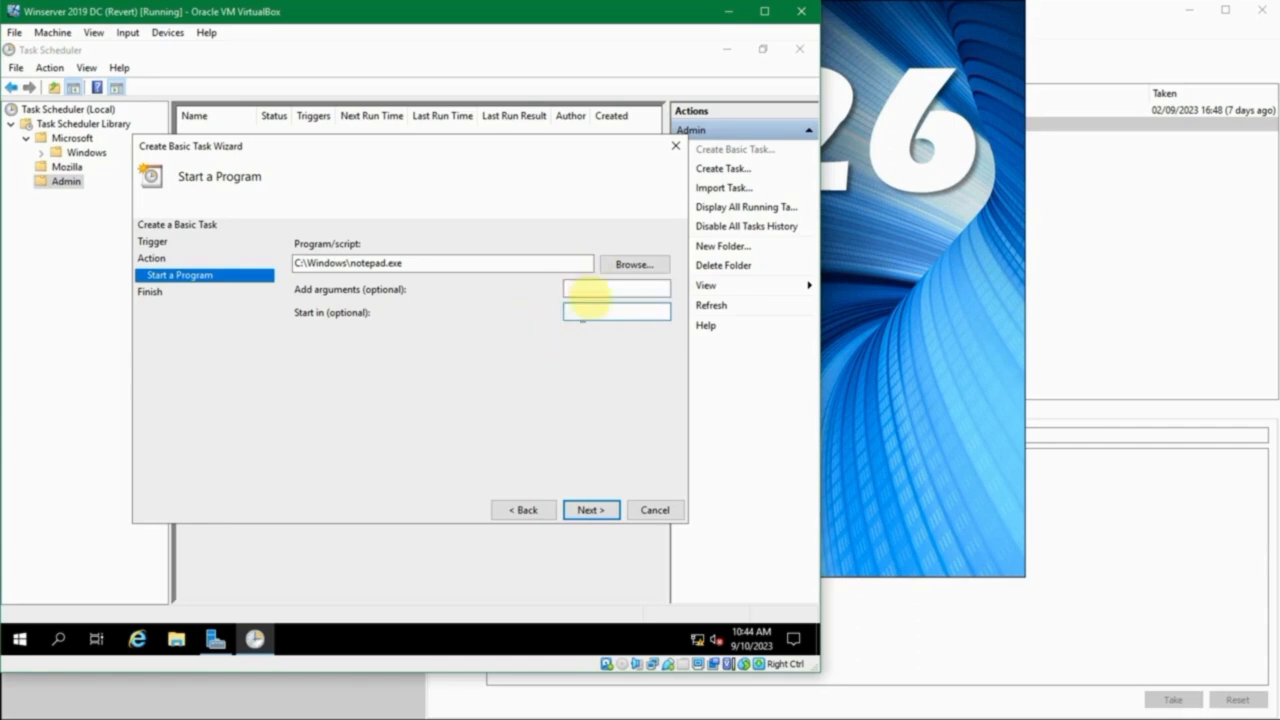
pyautogui.click(595, 512)
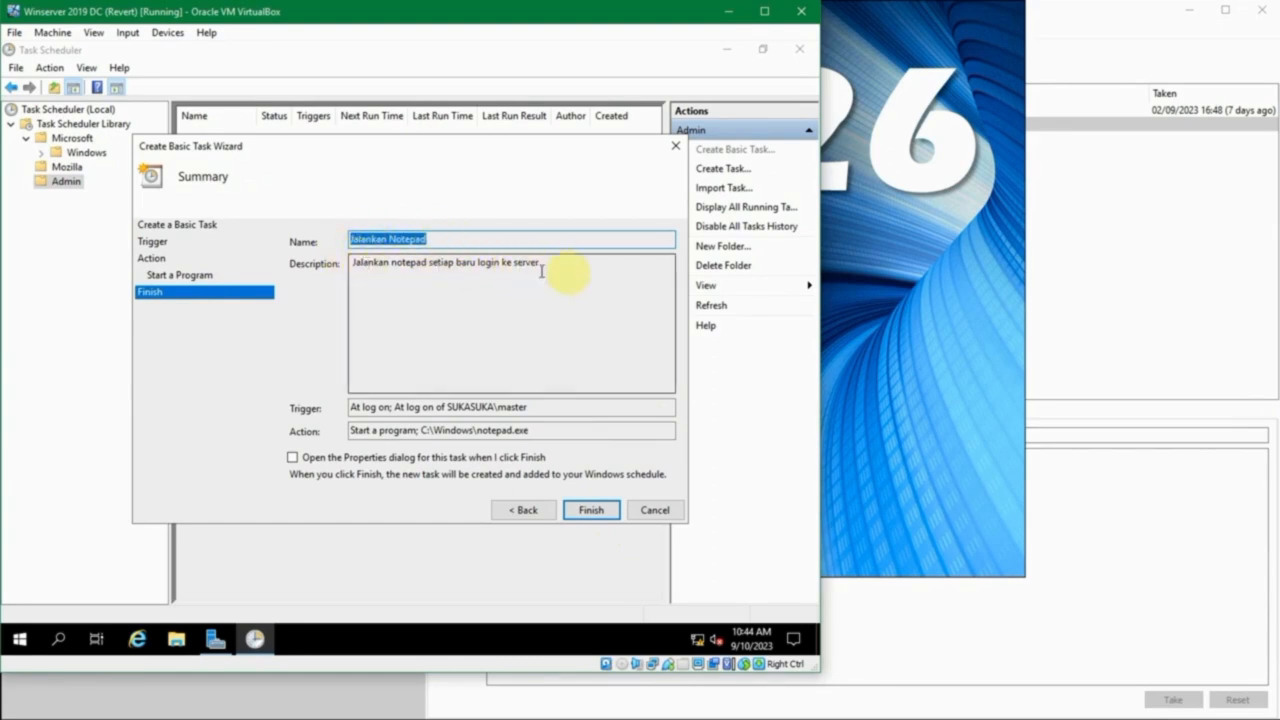
# - Check the description and logon trigger in the summary, and finish creating the Jalankan Notepad task
pyautogui.moveTo(579, 277); pyautogui.dragTo(338, 264)
pyautogui.click(477, 287)
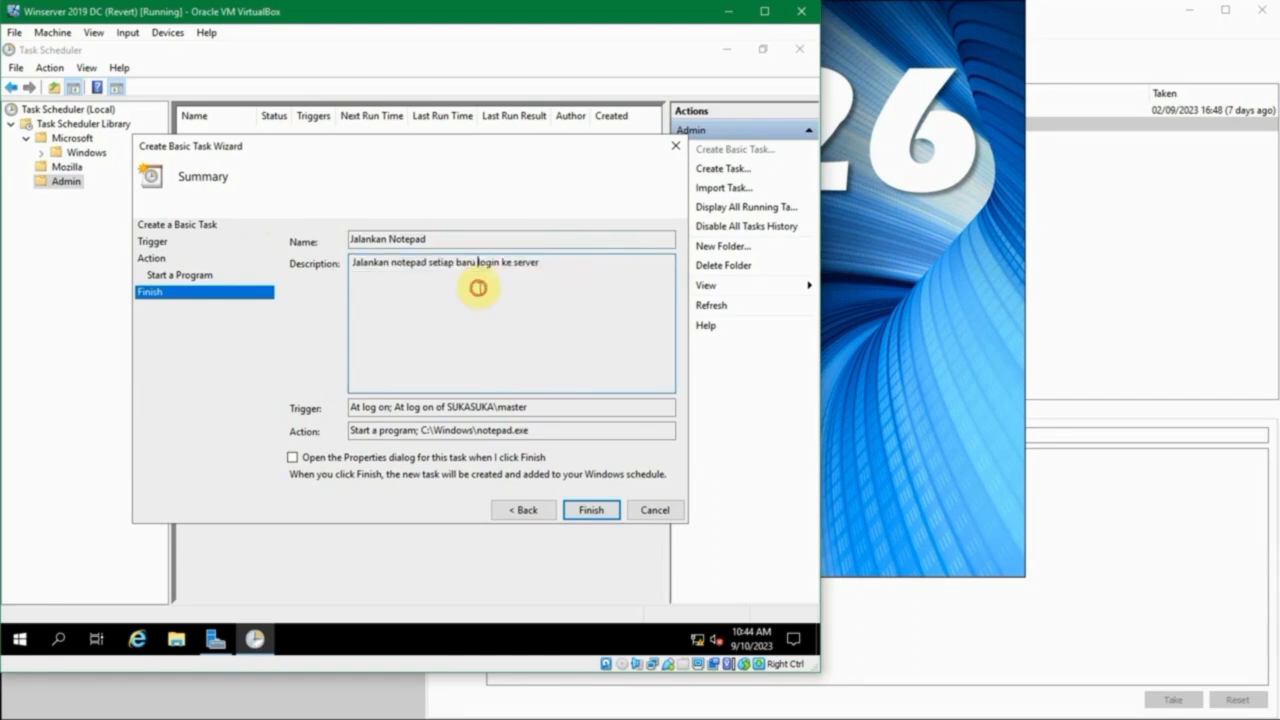
pyautogui.click(530, 407)
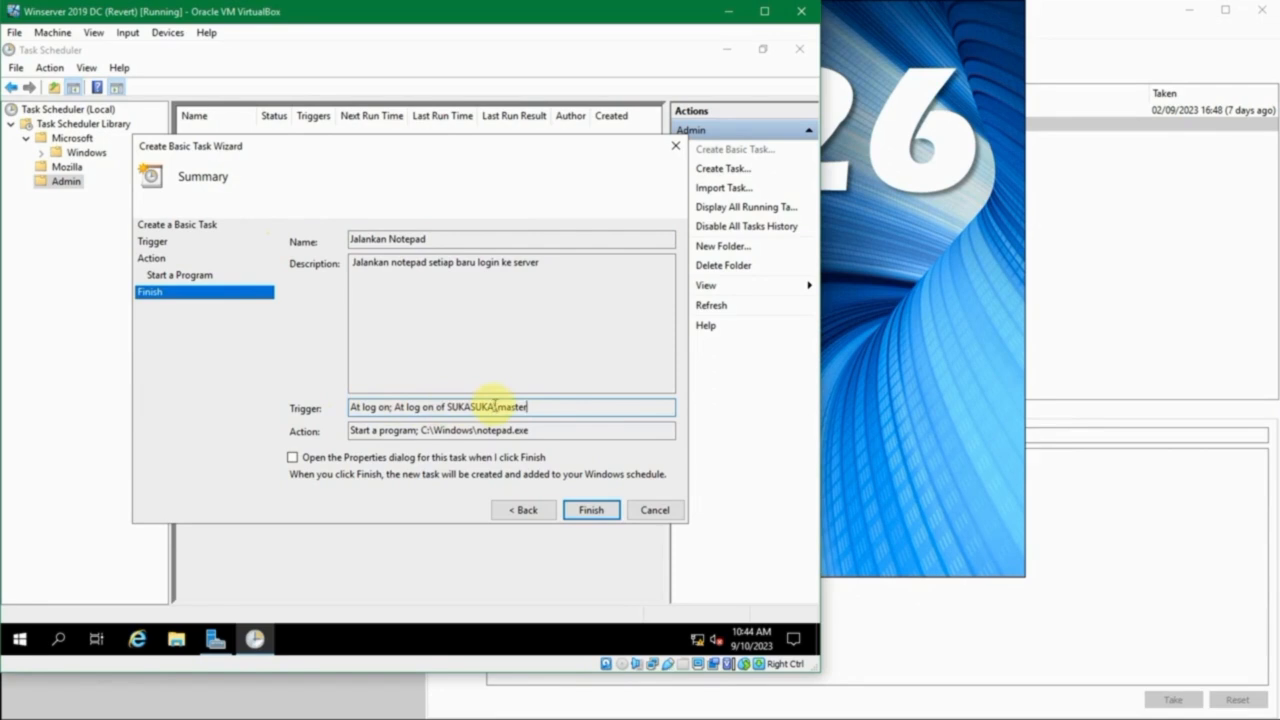
pyautogui.click(552, 407)
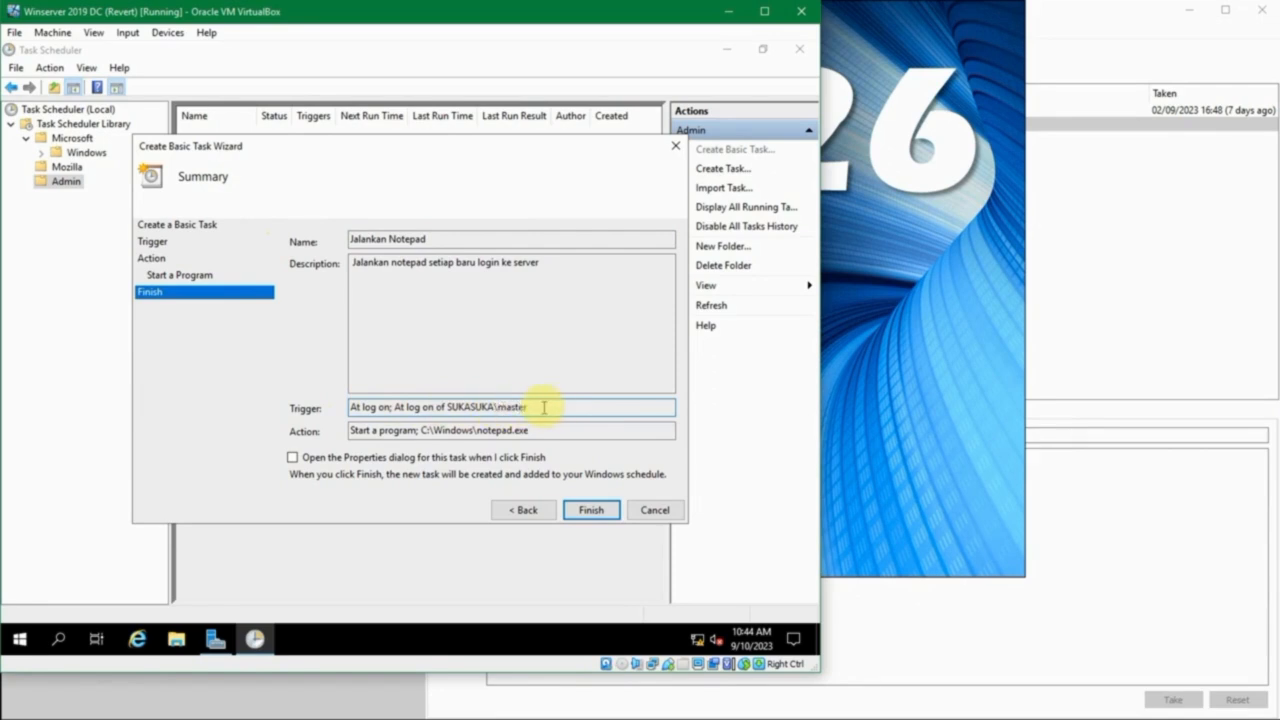
pyautogui.moveTo(498, 407); pyautogui.dragTo(531, 406)
pyautogui.click(533, 406)
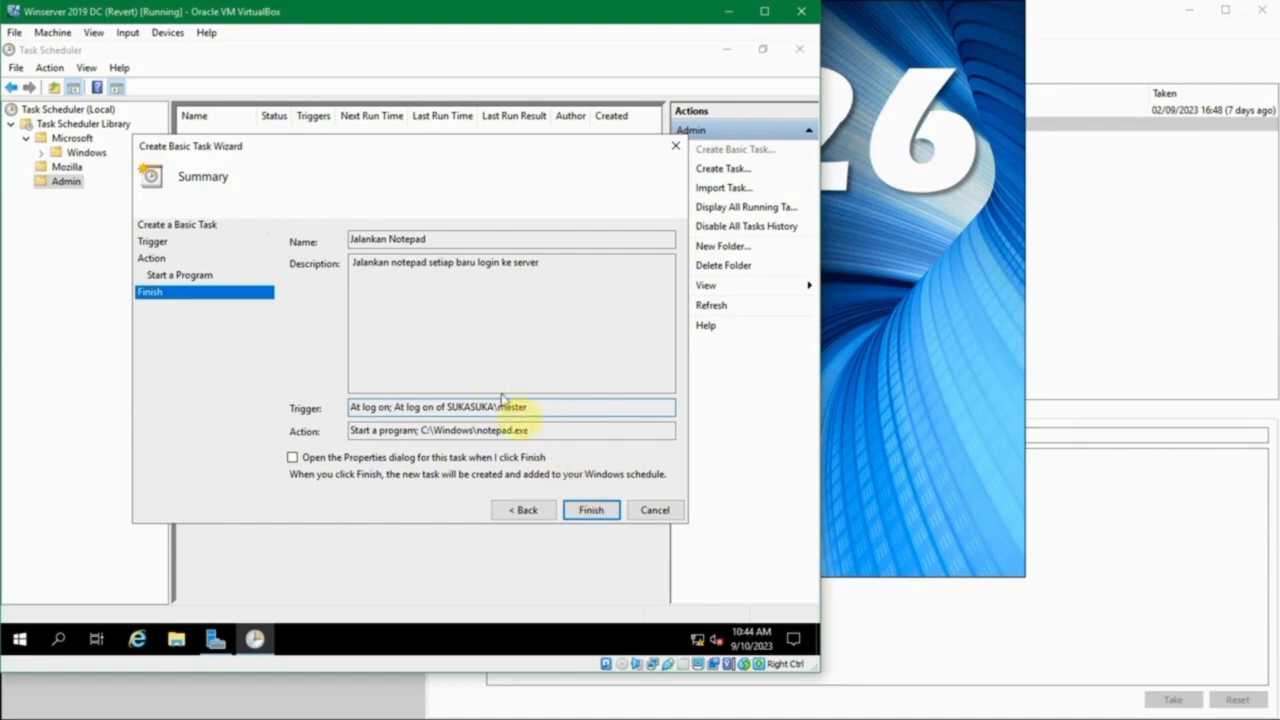
pyautogui.click(591, 512)
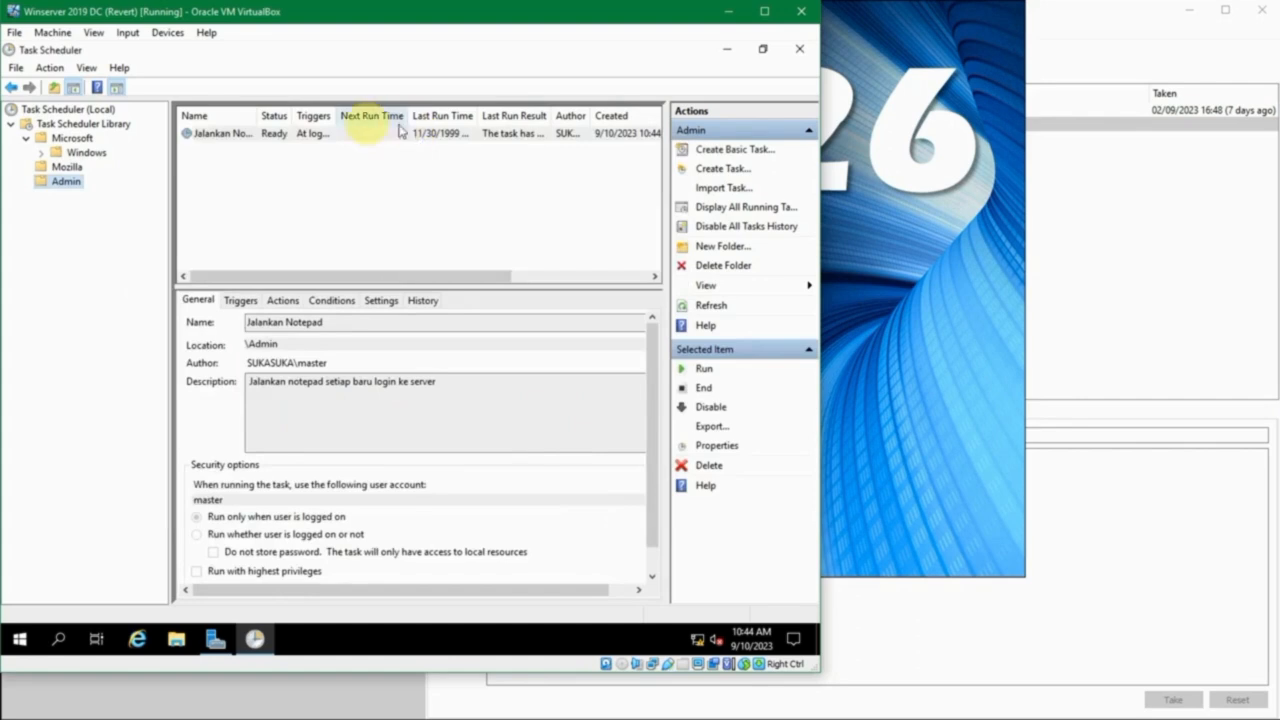
# - Widen the Name, Triggers, Last Run Time and Author columns in the Admin task list to read the new task's details
pyautogui.click(297, 134)
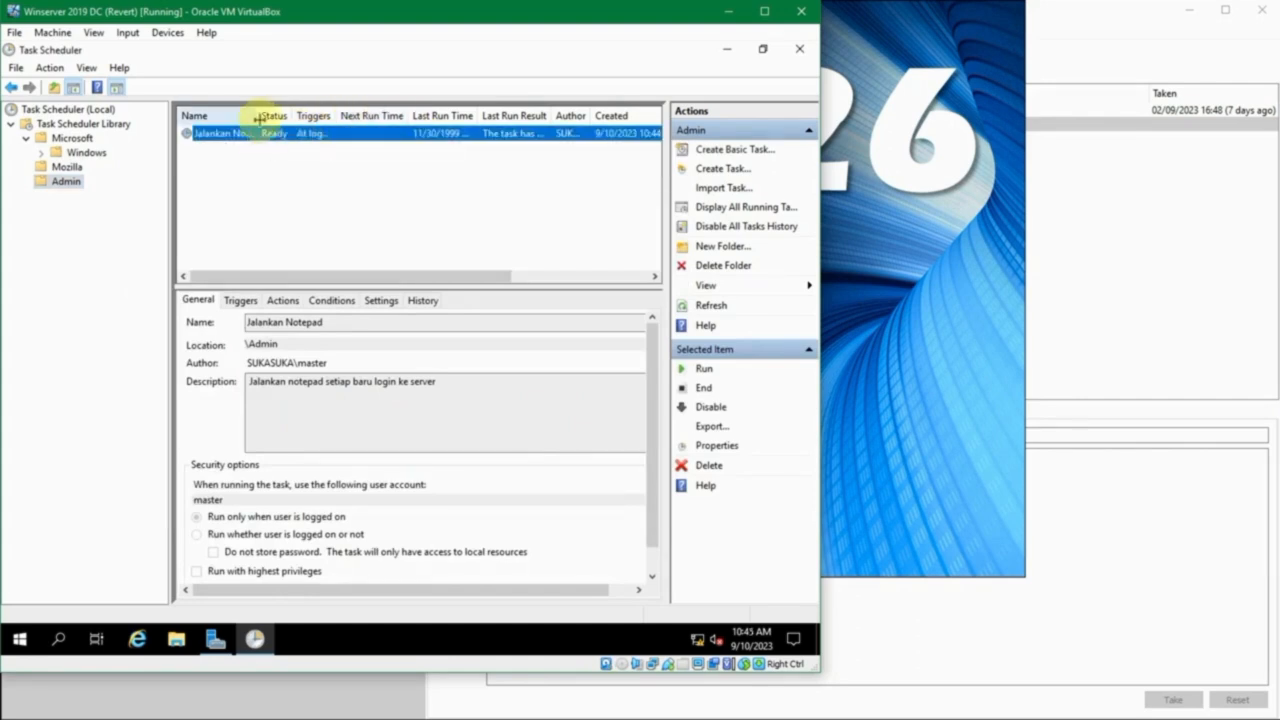
pyautogui.moveTo(258, 116); pyautogui.dragTo(284, 117)
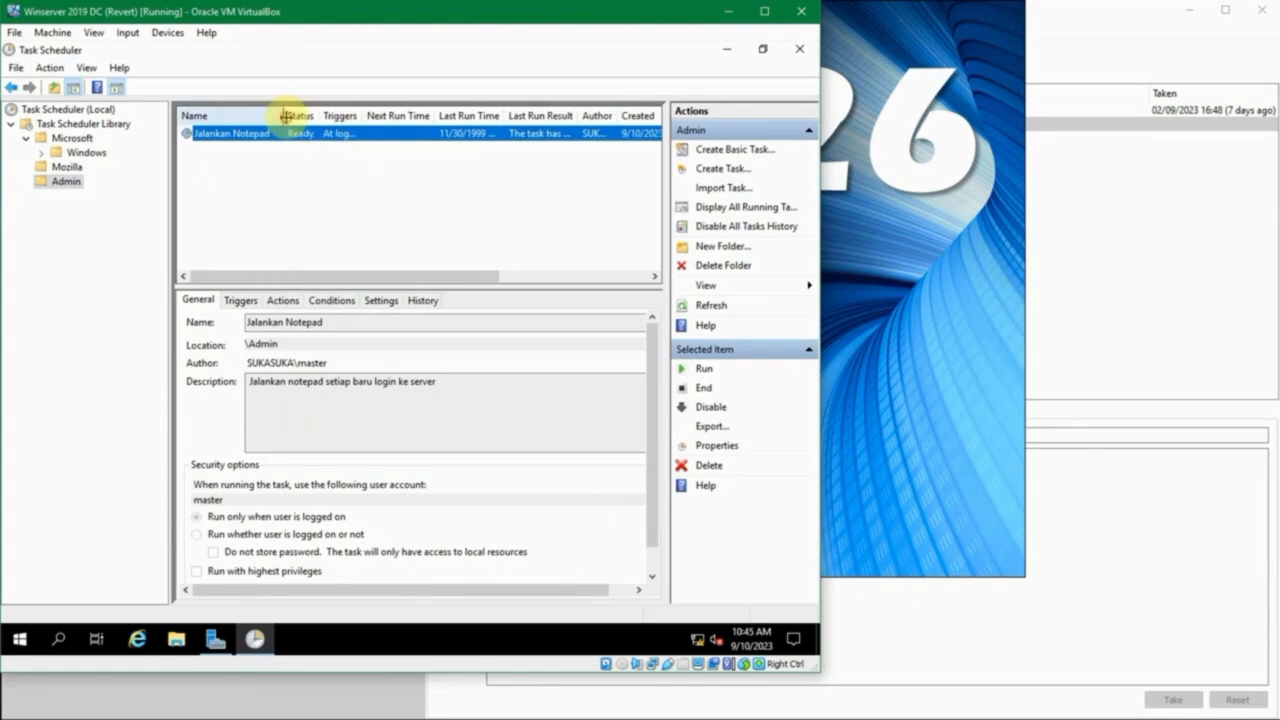
pyautogui.moveTo(388, 116); pyautogui.dragTo(468, 119)
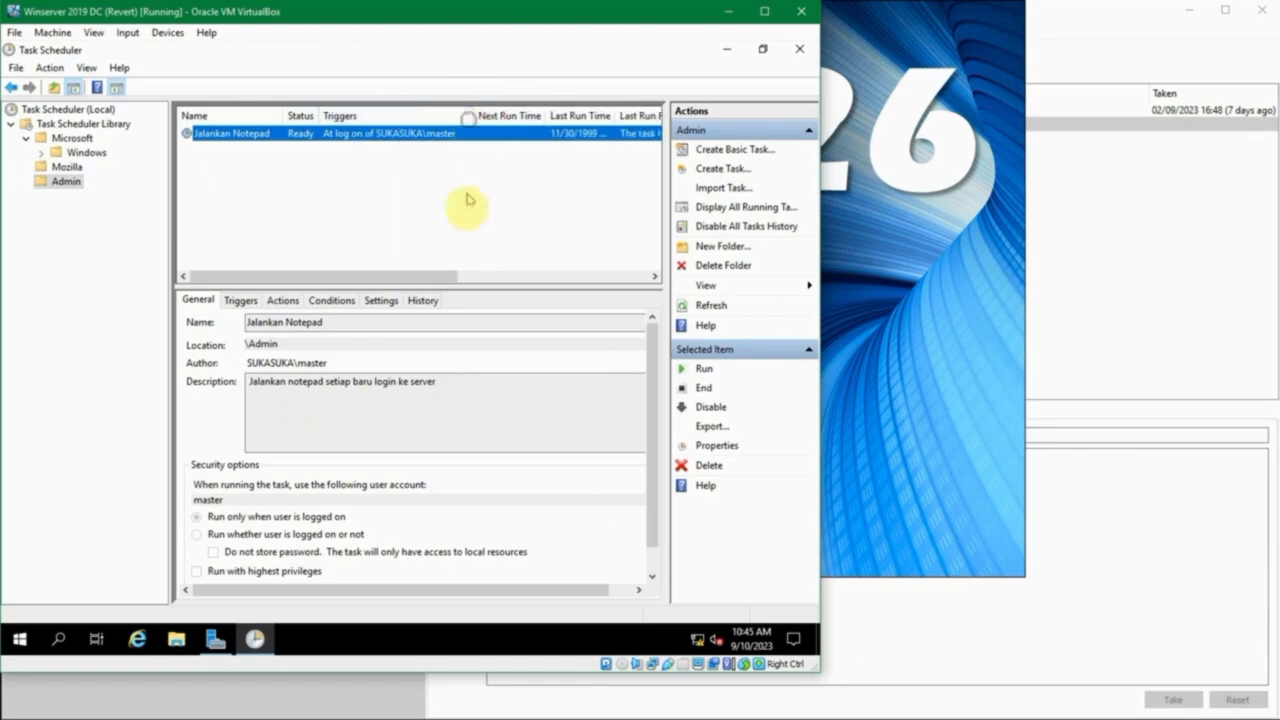
pyautogui.moveTo(409, 274); pyautogui.dragTo(520, 277)
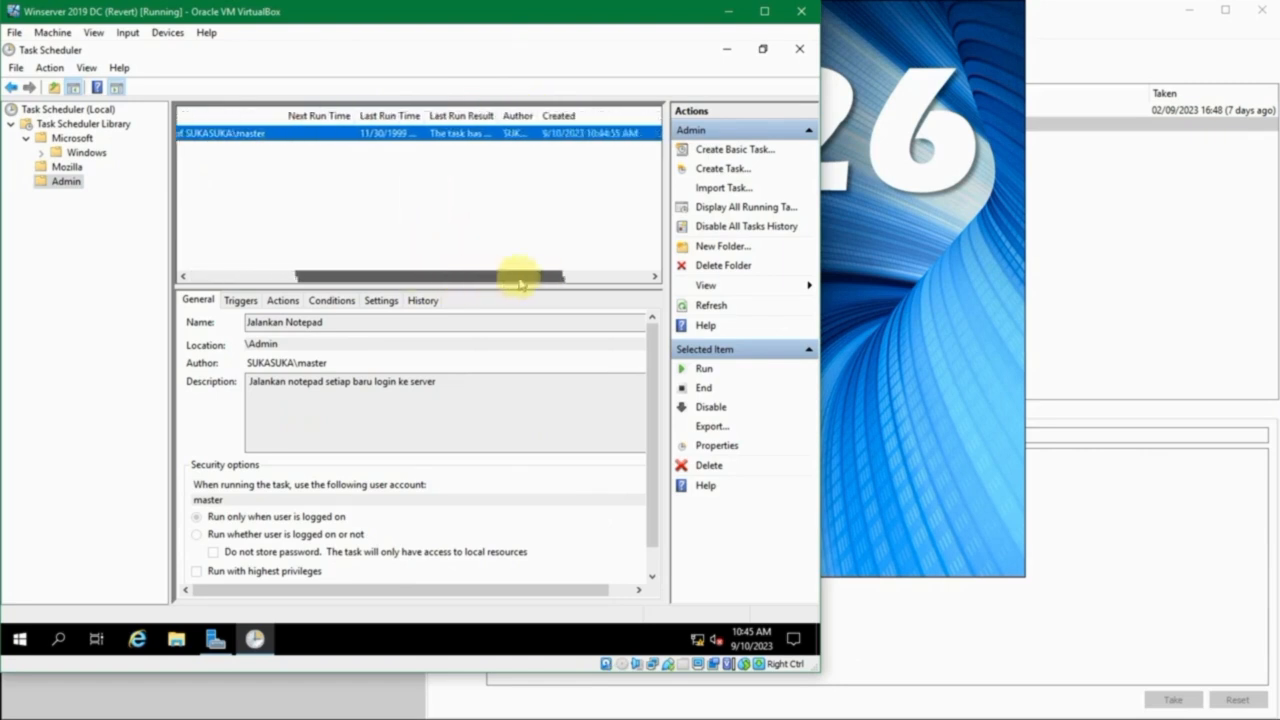
pyautogui.moveTo(420, 106); pyautogui.dragTo(455, 116)
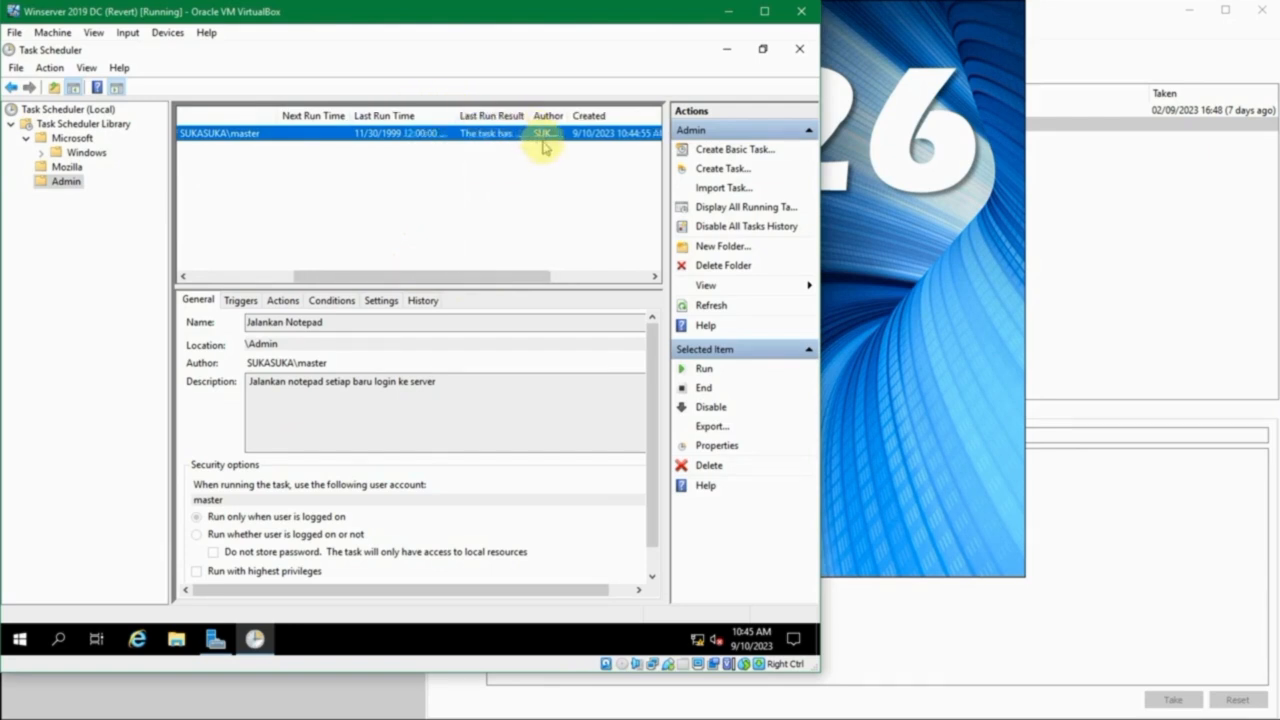
pyautogui.moveTo(530, 274); pyautogui.dragTo(660, 286)
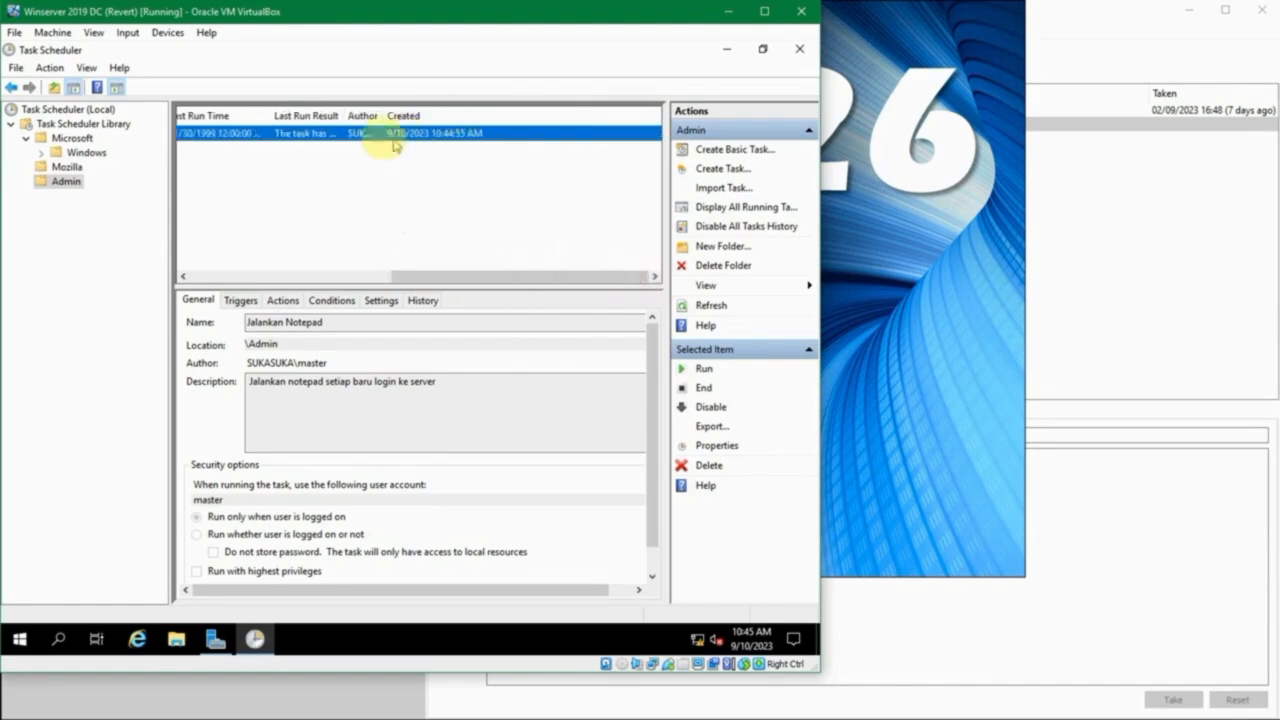
pyautogui.moveTo(382, 116); pyautogui.dragTo(439, 112)
pyautogui.moveTo(432, 112); pyautogui.dragTo(430, 113)
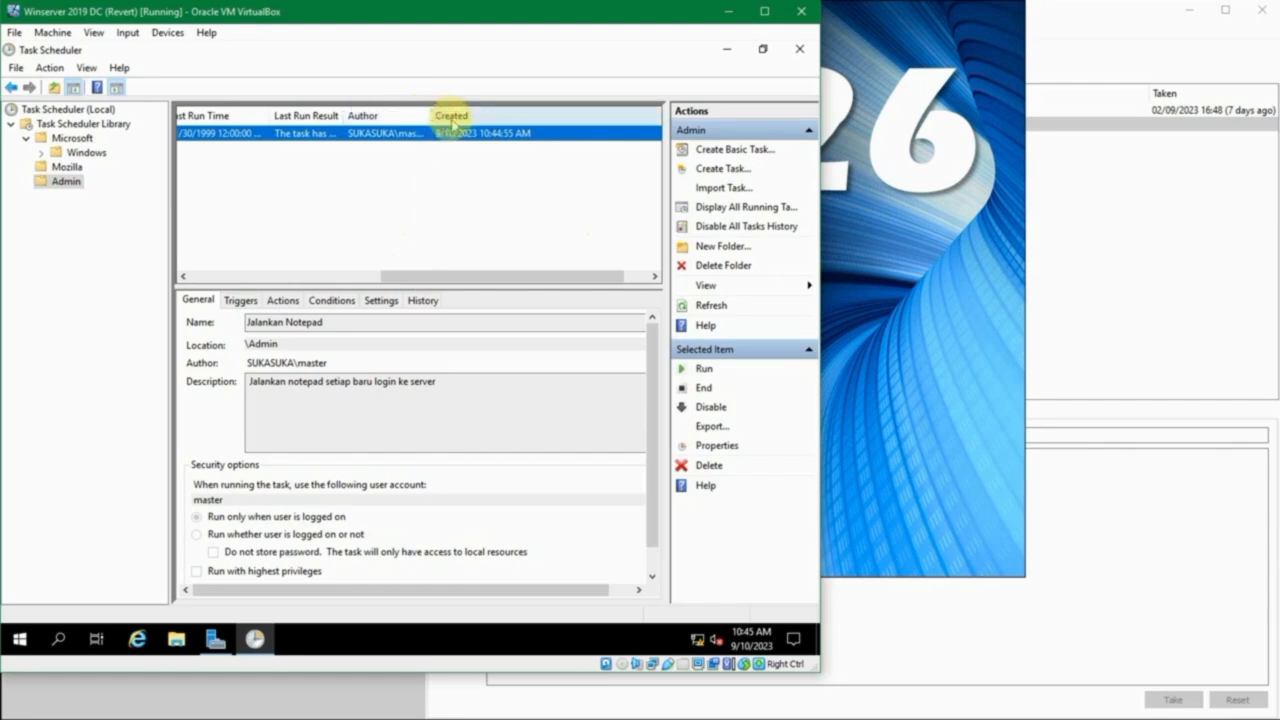
pyautogui.moveTo(427, 283); pyautogui.dragTo(243, 297)
# - Examine the Jalankan Notepad task's triggers, actions and conditions in its details below the task list
pyautogui.click(245, 302)
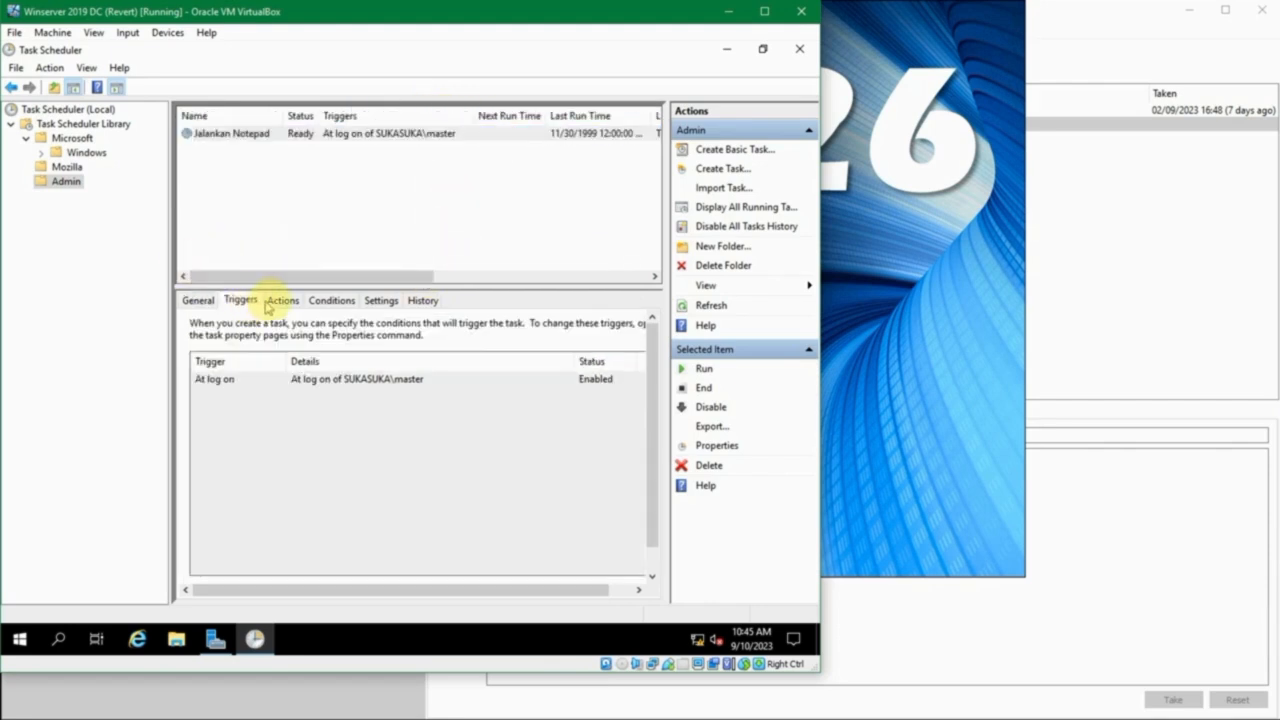
pyautogui.click(284, 300)
pyautogui.click(322, 304)
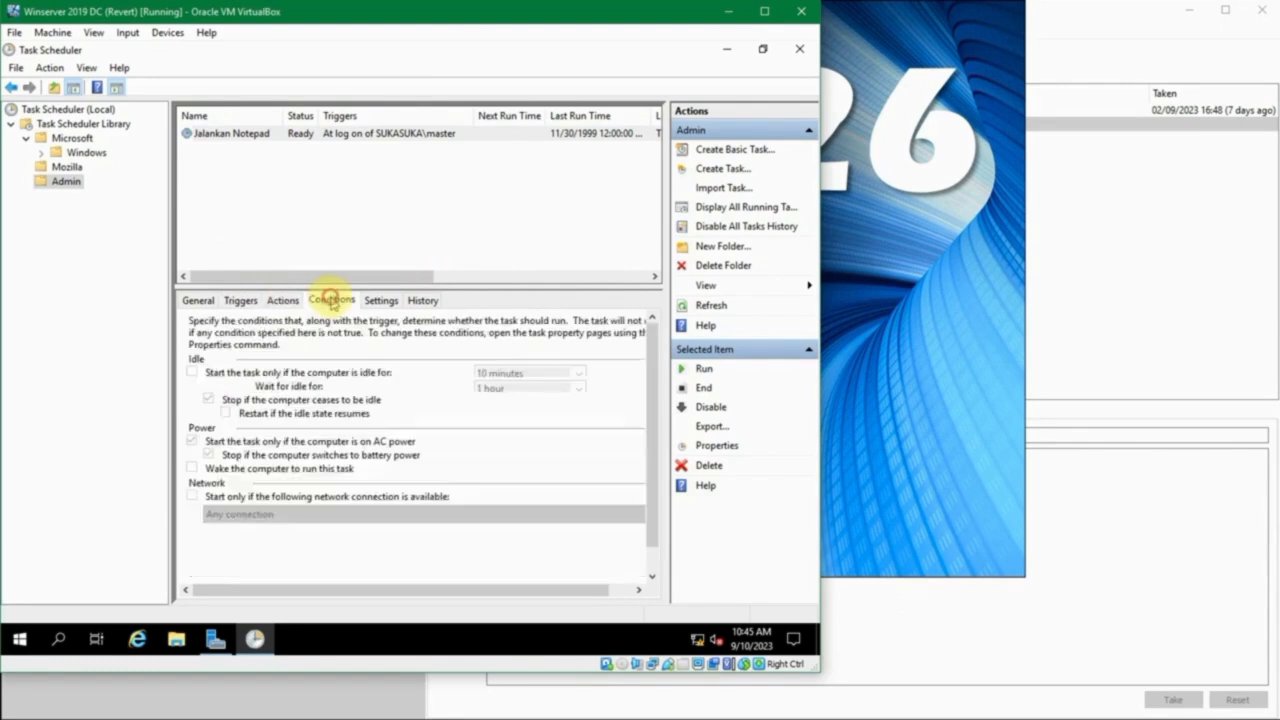
# - Open the Jalankan Notepad task's properties and review its trigger and start-program action
pyautogui.rightClick(286, 134)
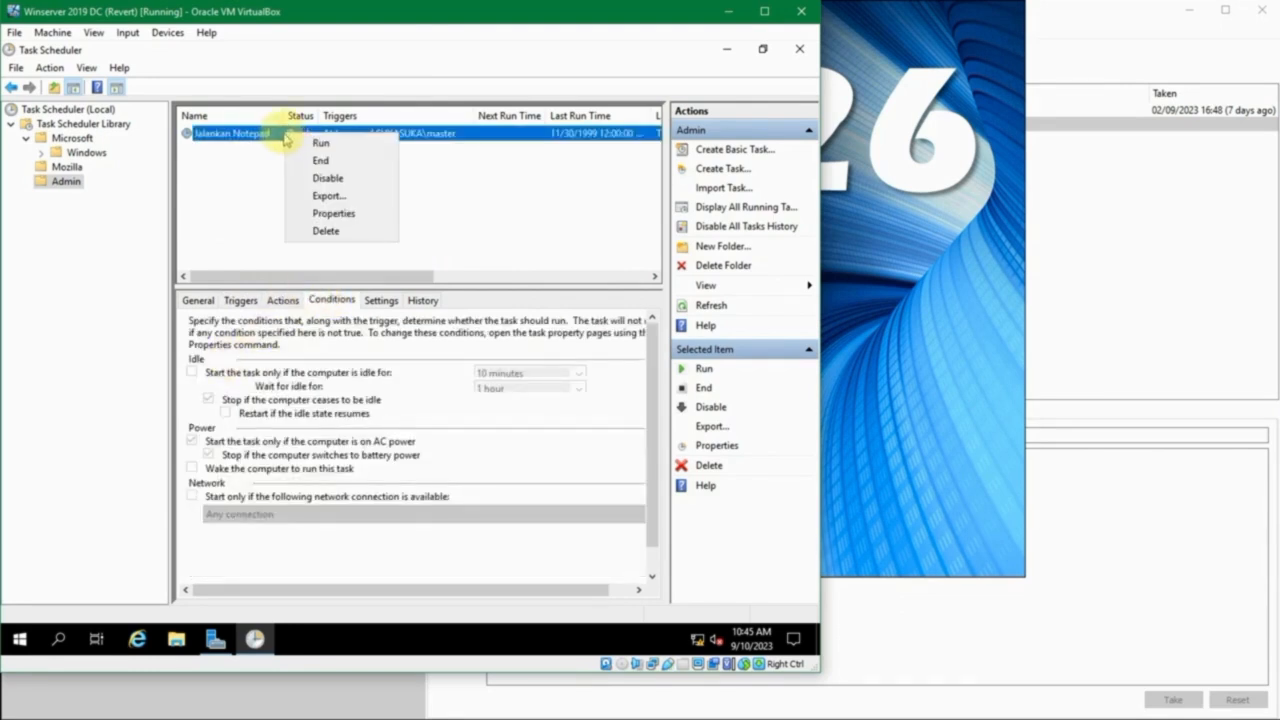
pyautogui.click(355, 218)
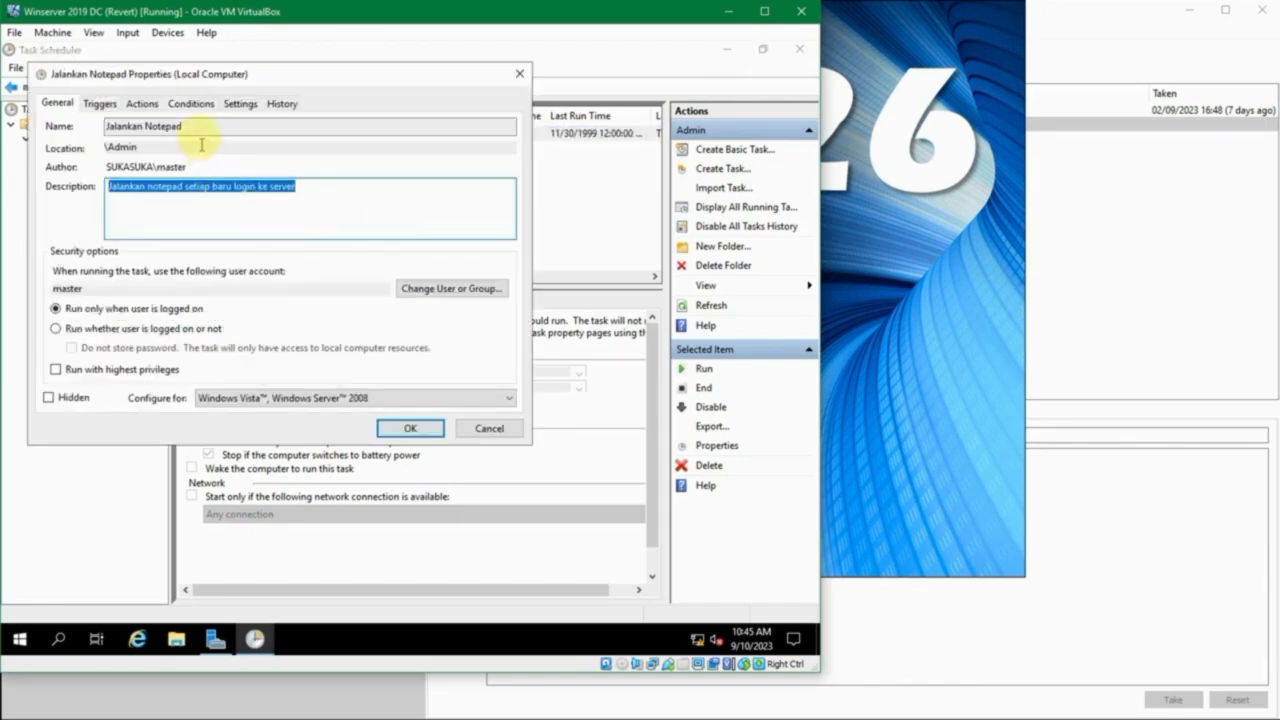
pyautogui.moveTo(181, 78); pyautogui.dragTo(313, 166)
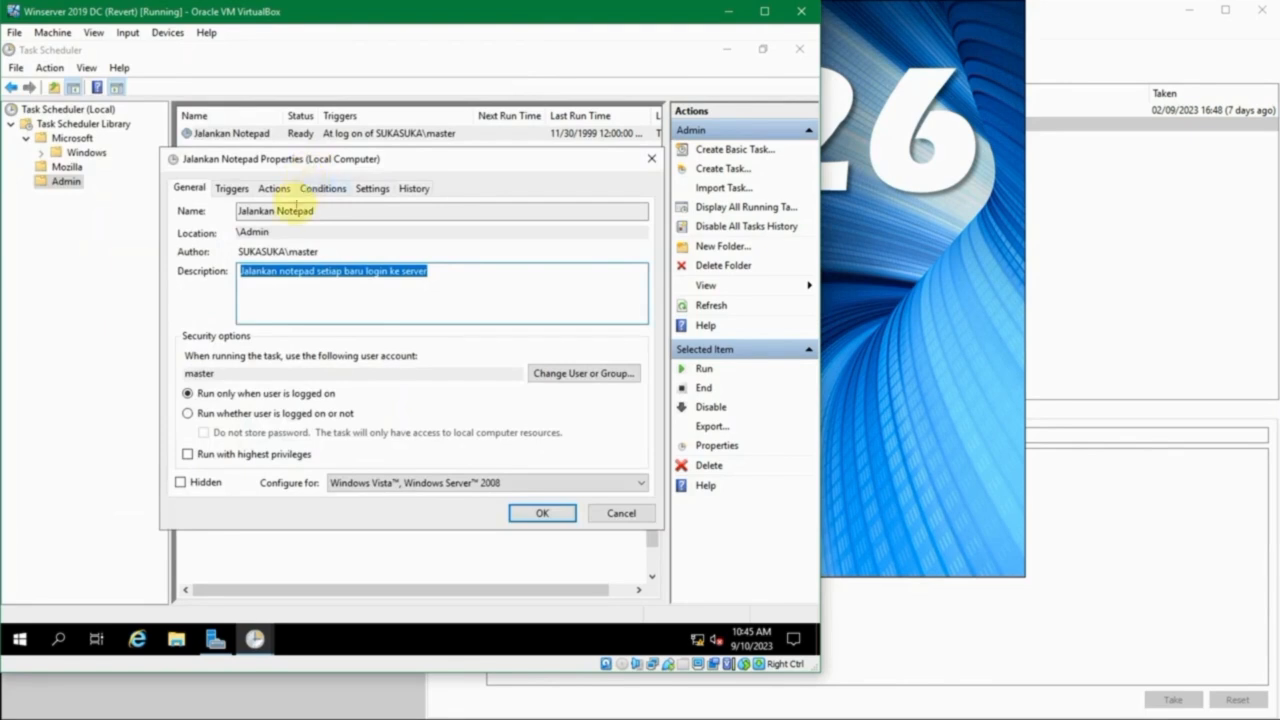
pyautogui.click(240, 188)
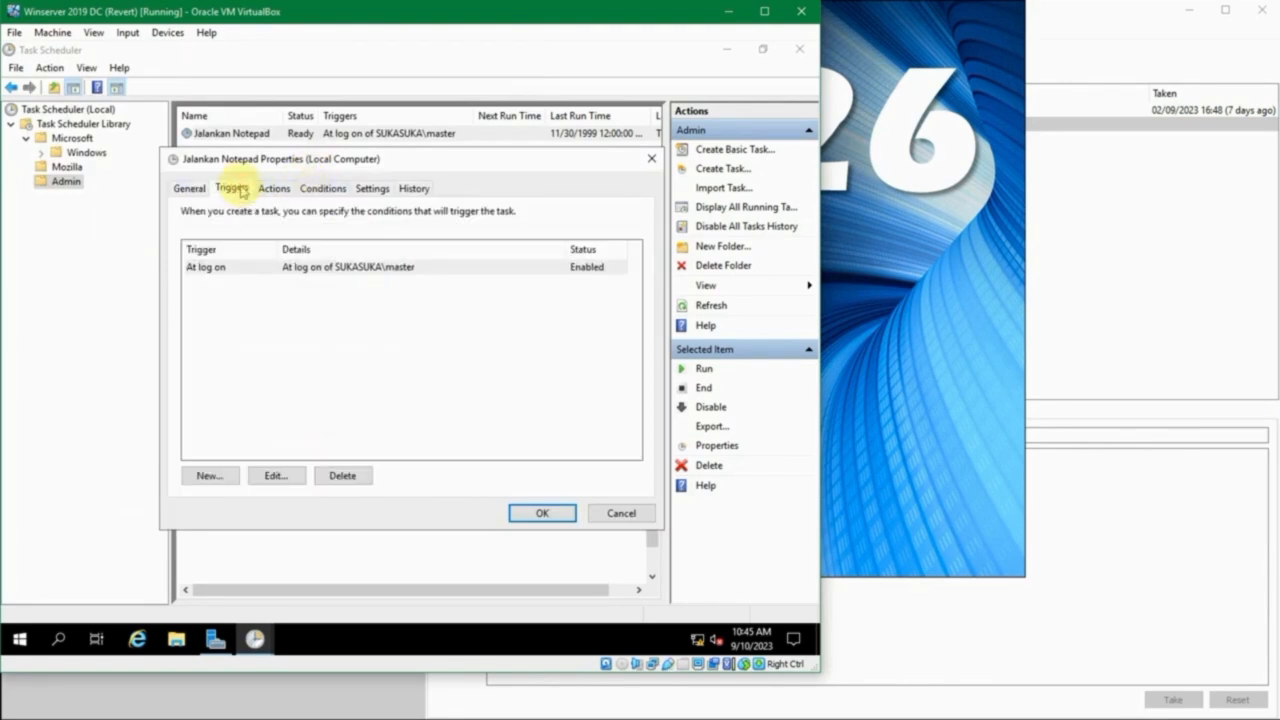
pyautogui.click(285, 188)
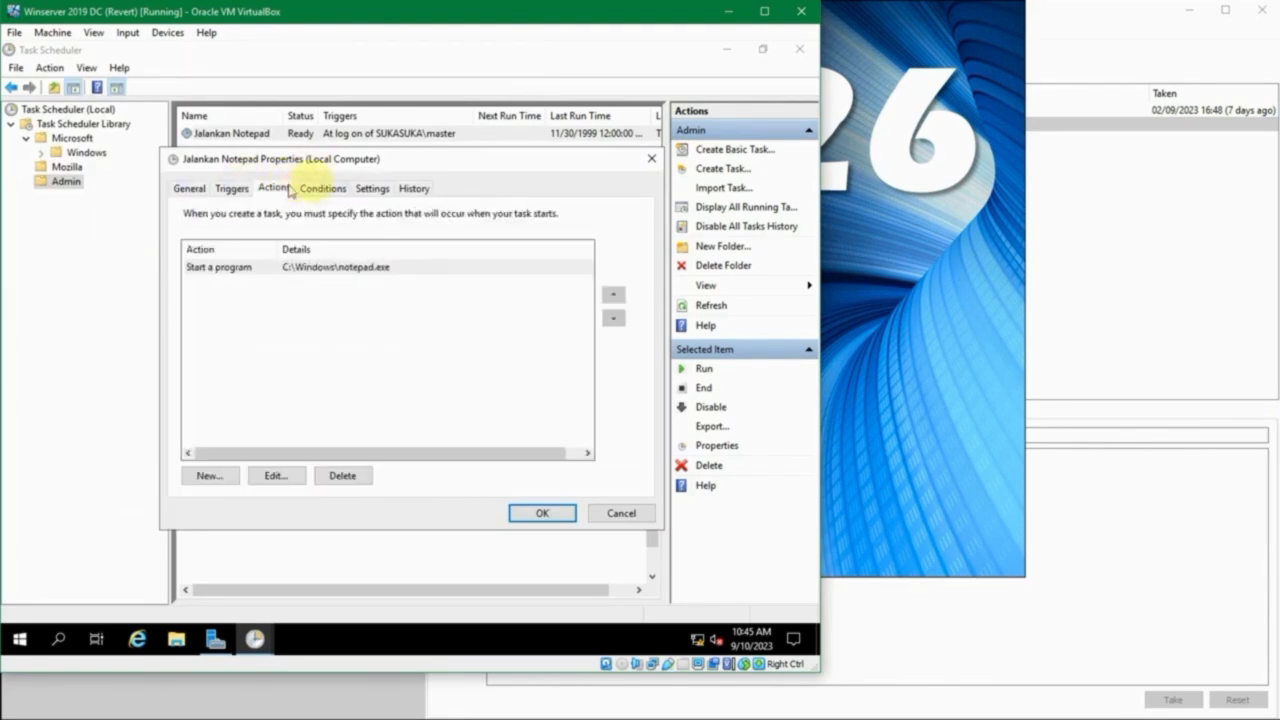
# - Examine the task's conditions, including the idle-start duration choices, and its additional settings such as the maximum run time
pyautogui.click(336, 193)
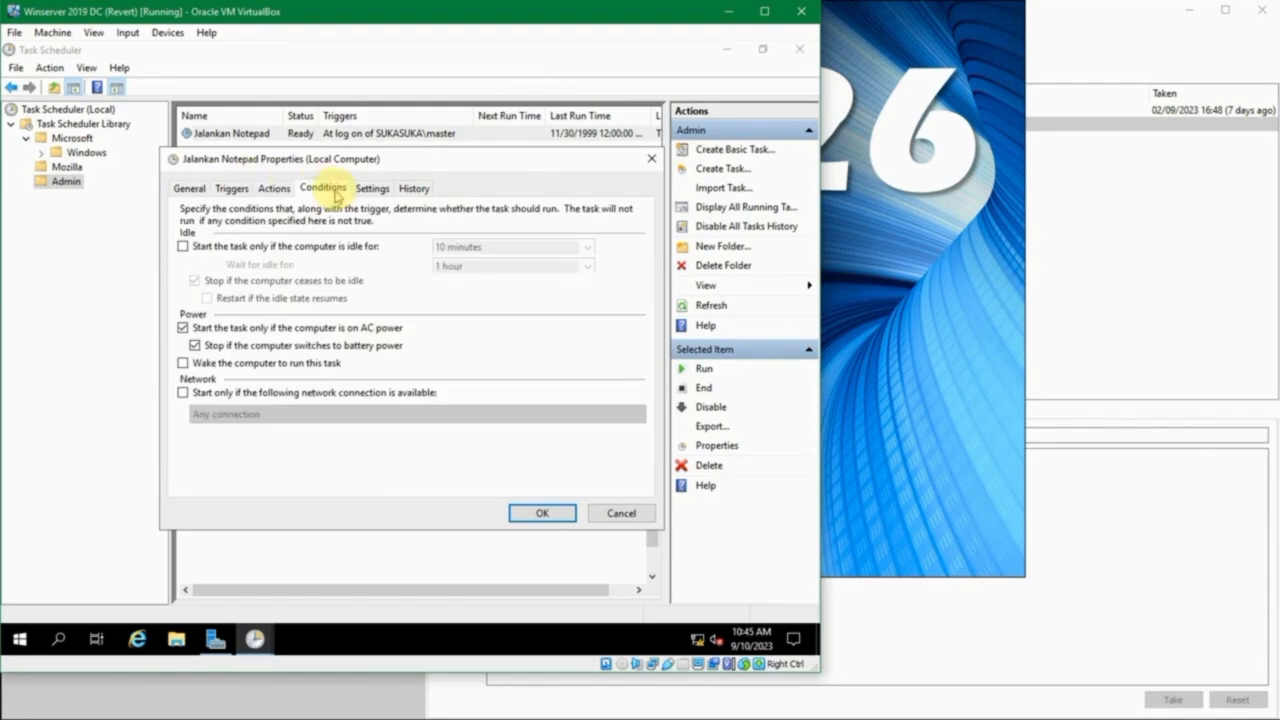
pyautogui.click(329, 250)
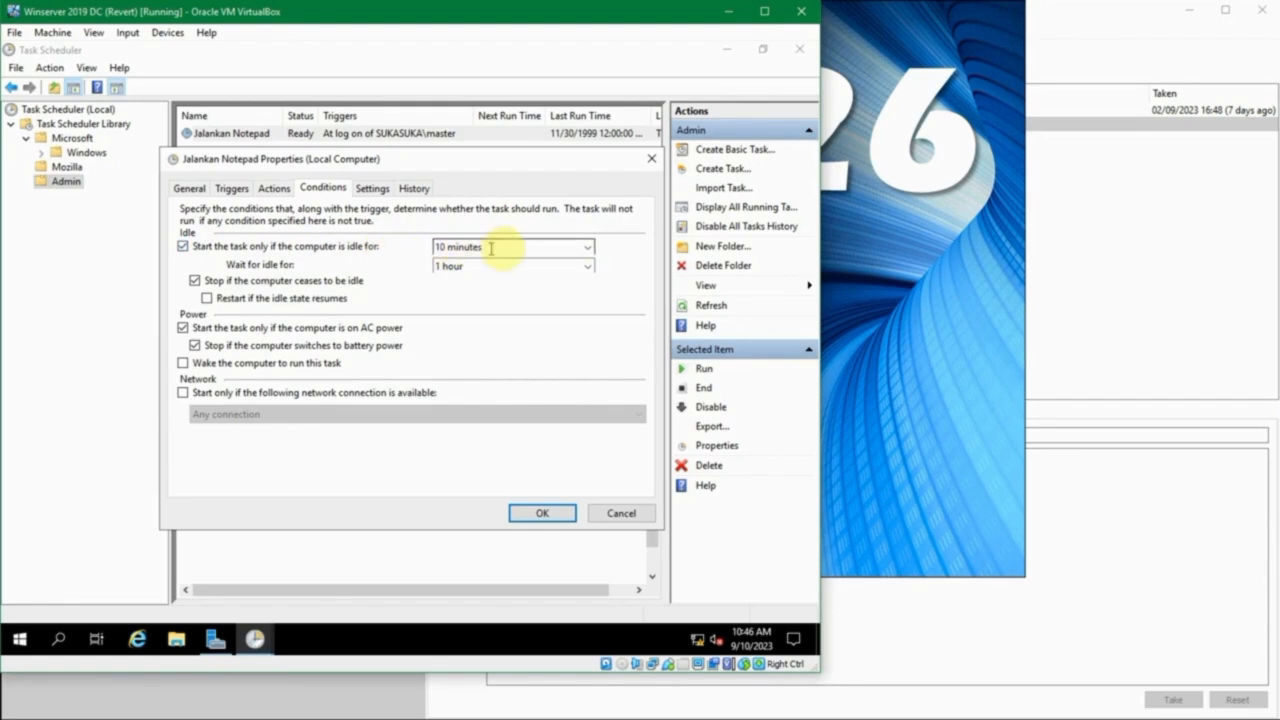
pyautogui.click(588, 250)
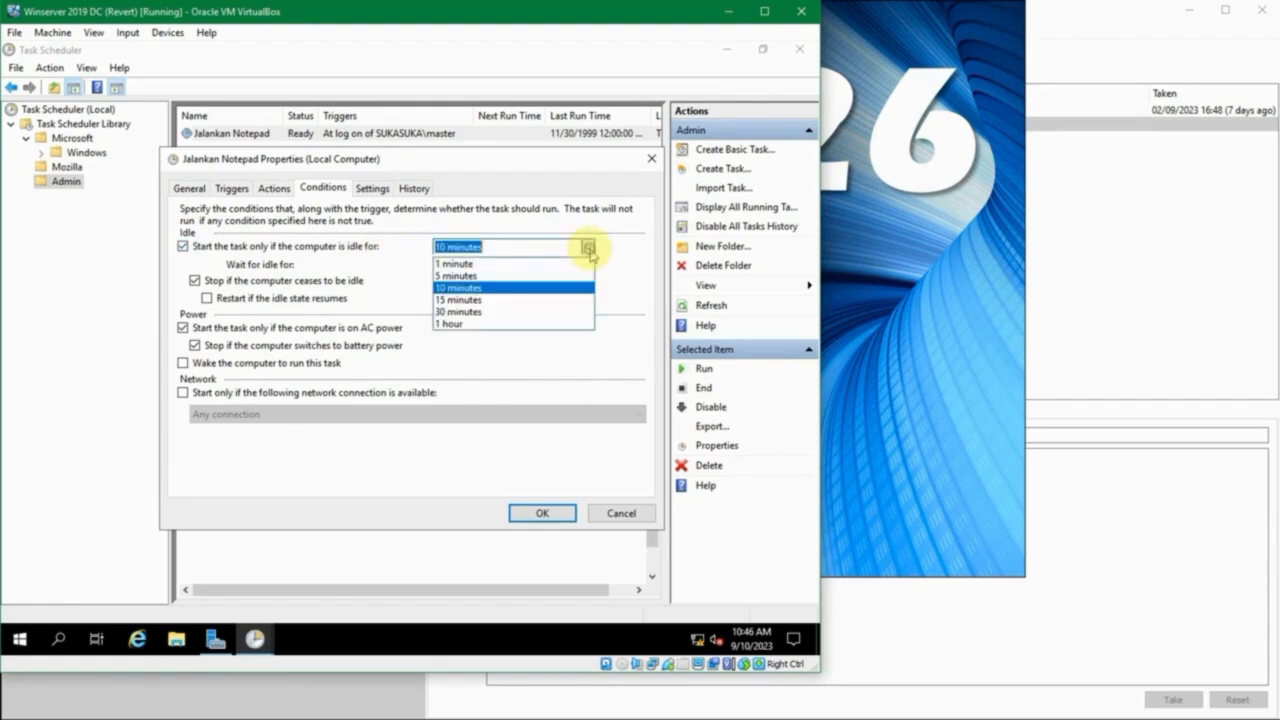
pyautogui.click(589, 250)
pyautogui.click(589, 250)
pyautogui.click(589, 251)
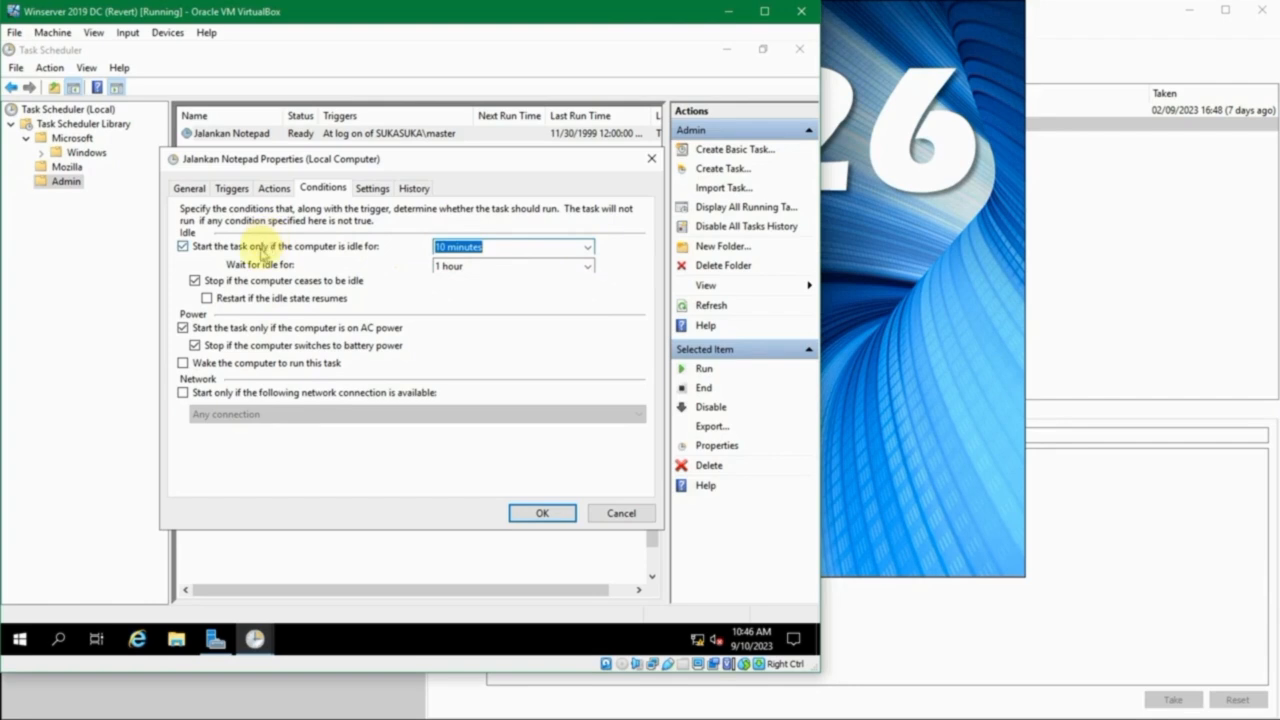
pyautogui.click(262, 250)
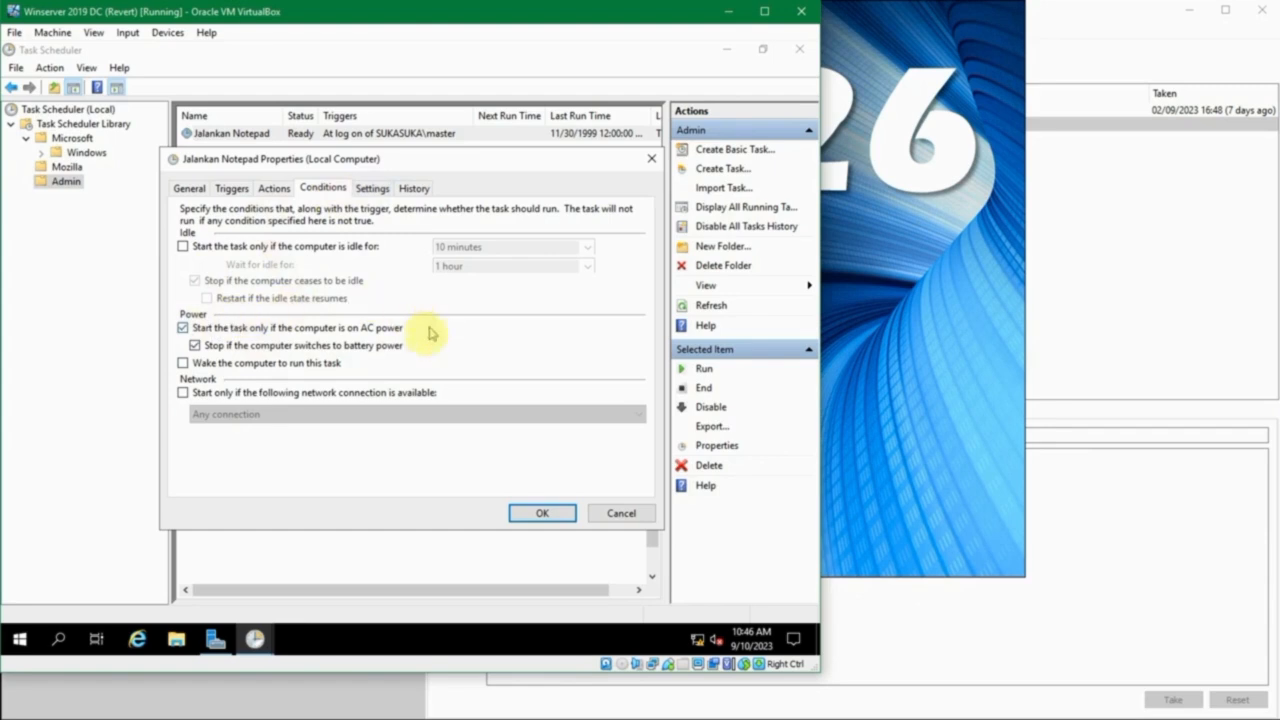
pyautogui.click(371, 190)
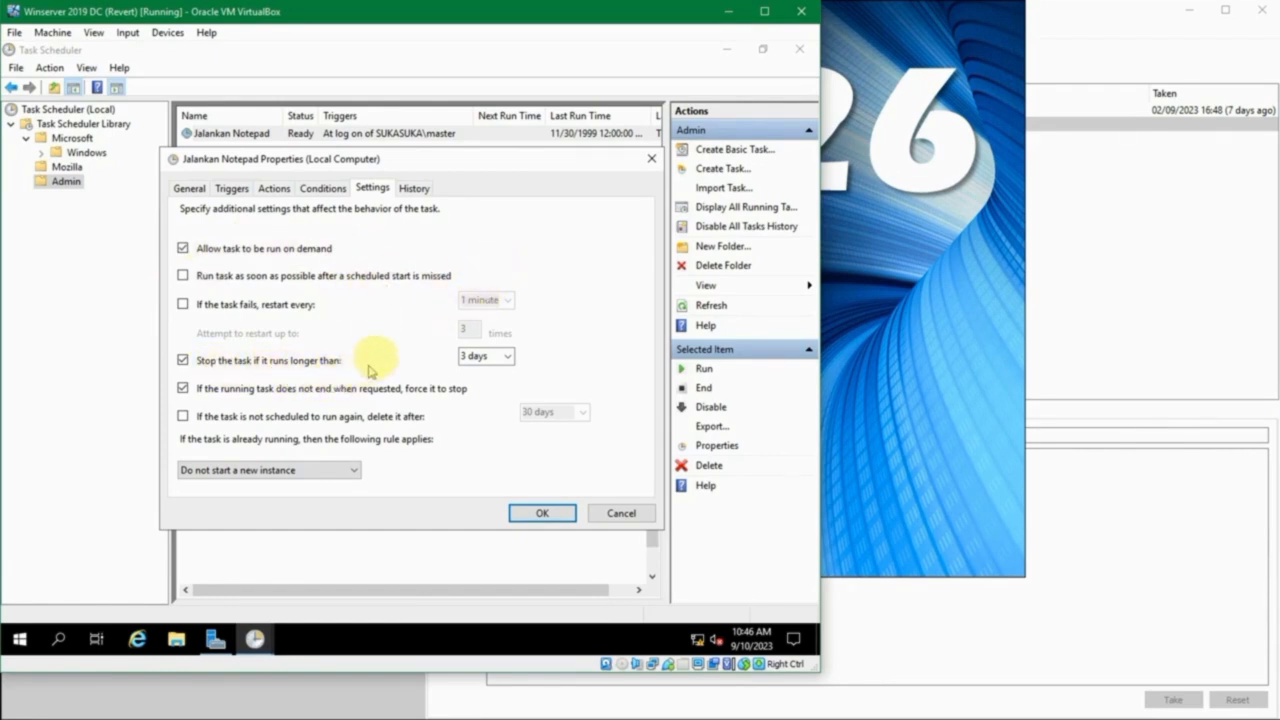
pyautogui.click(470, 355)
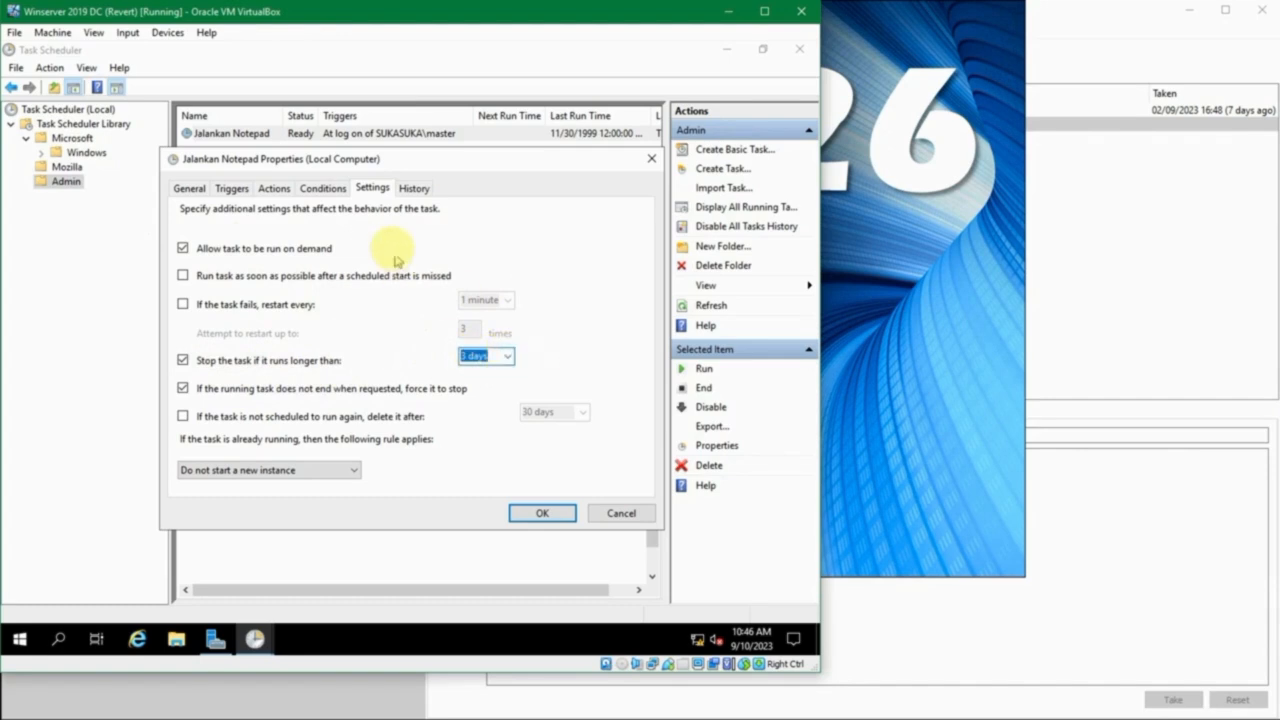
# - Examine the task's history, widening the Date and Time column and reading the general and detailed information of the registered event
pyautogui.click(404, 188)
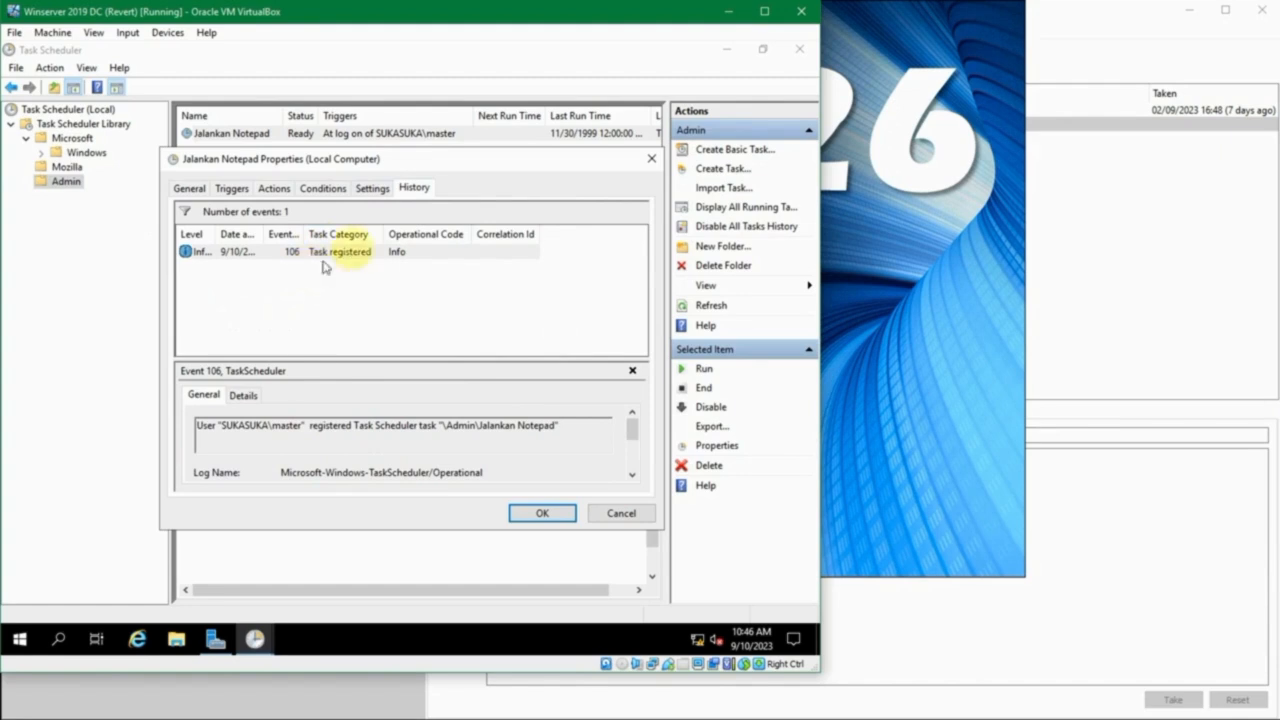
pyautogui.moveTo(266, 235); pyautogui.dragTo(390, 235)
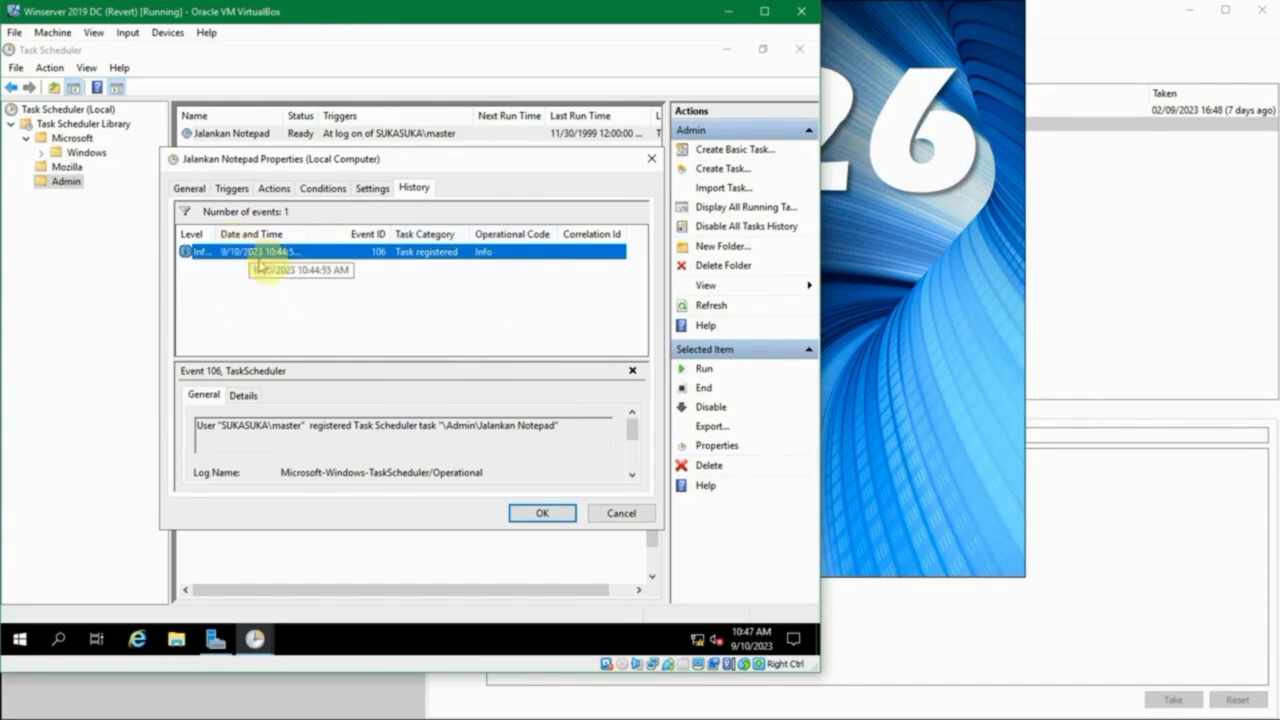
pyautogui.click(240, 397)
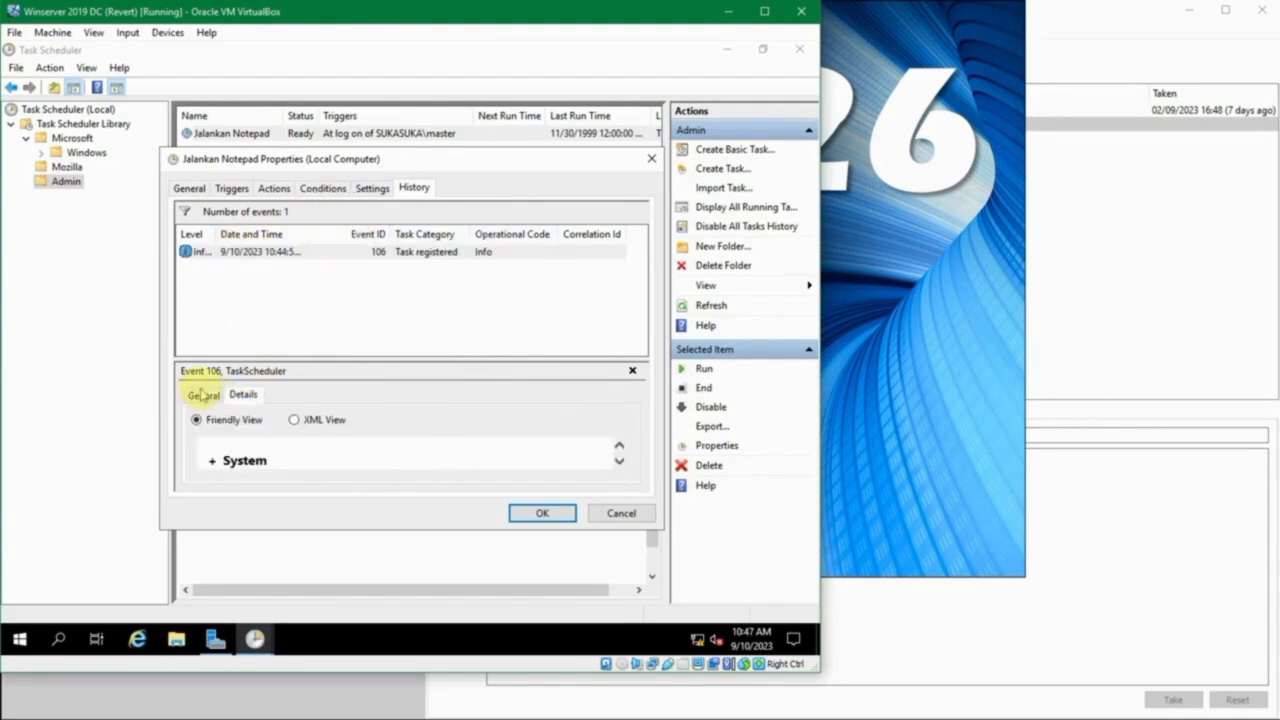
pyautogui.scroll(-3, 457, 451)
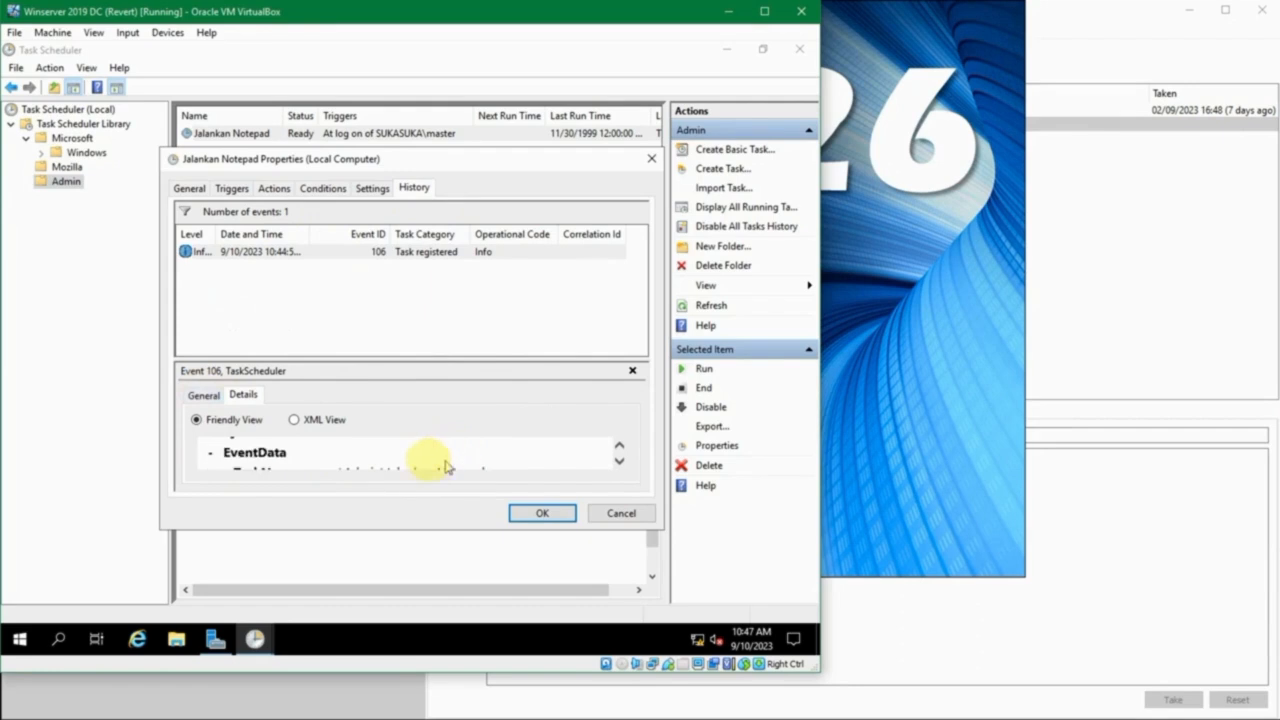
pyautogui.scroll(-2, 430, 460)
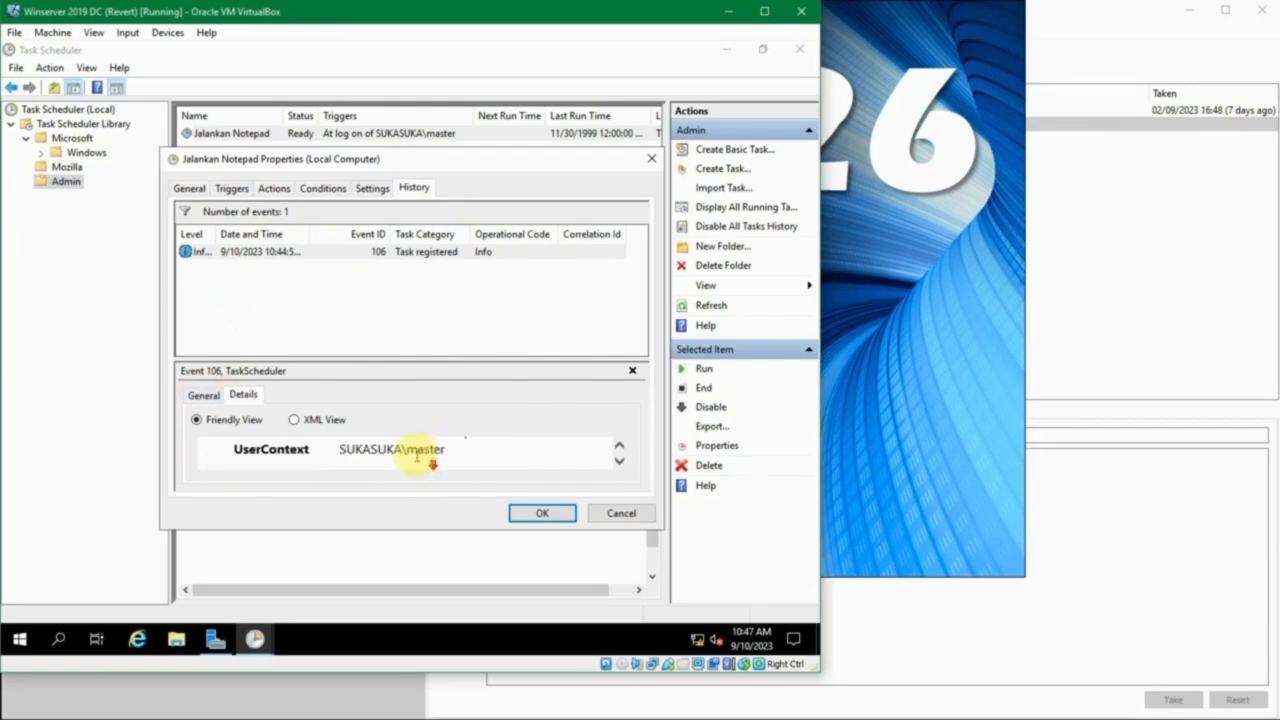
pyautogui.click(203, 395)
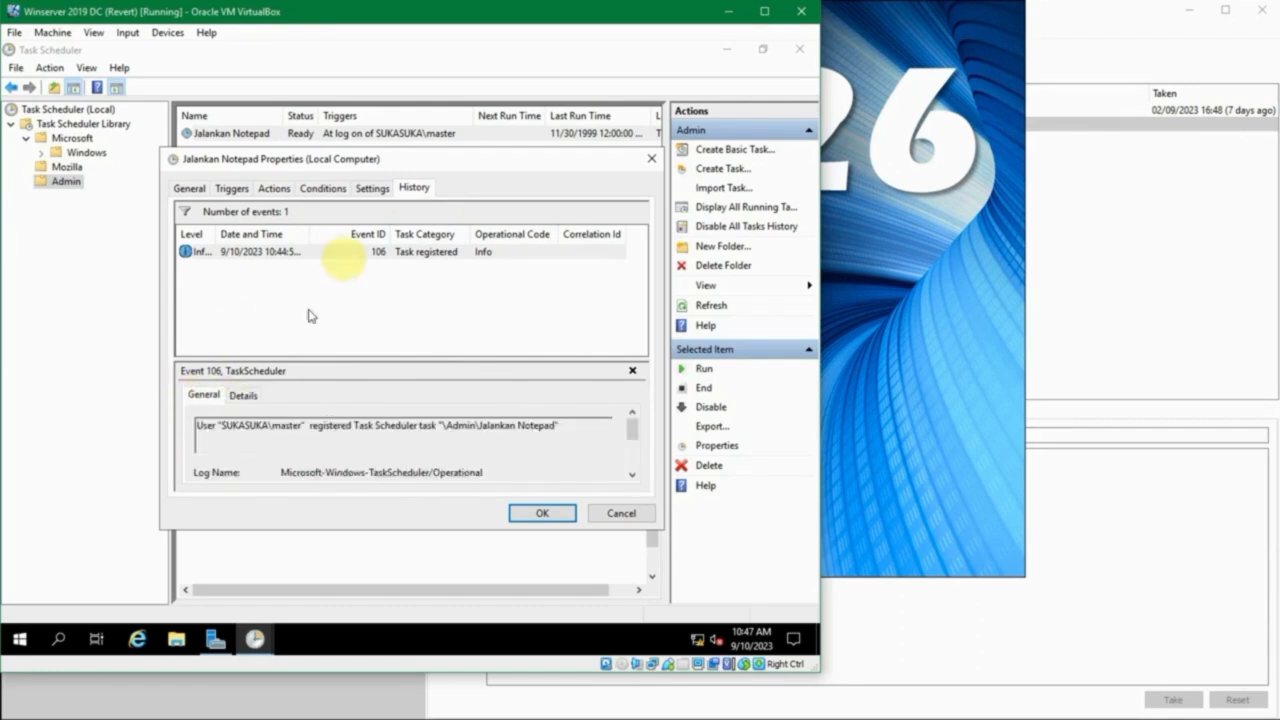
# - Recheck the task's conditions, and review its general information and security options
pyautogui.click(322, 189)
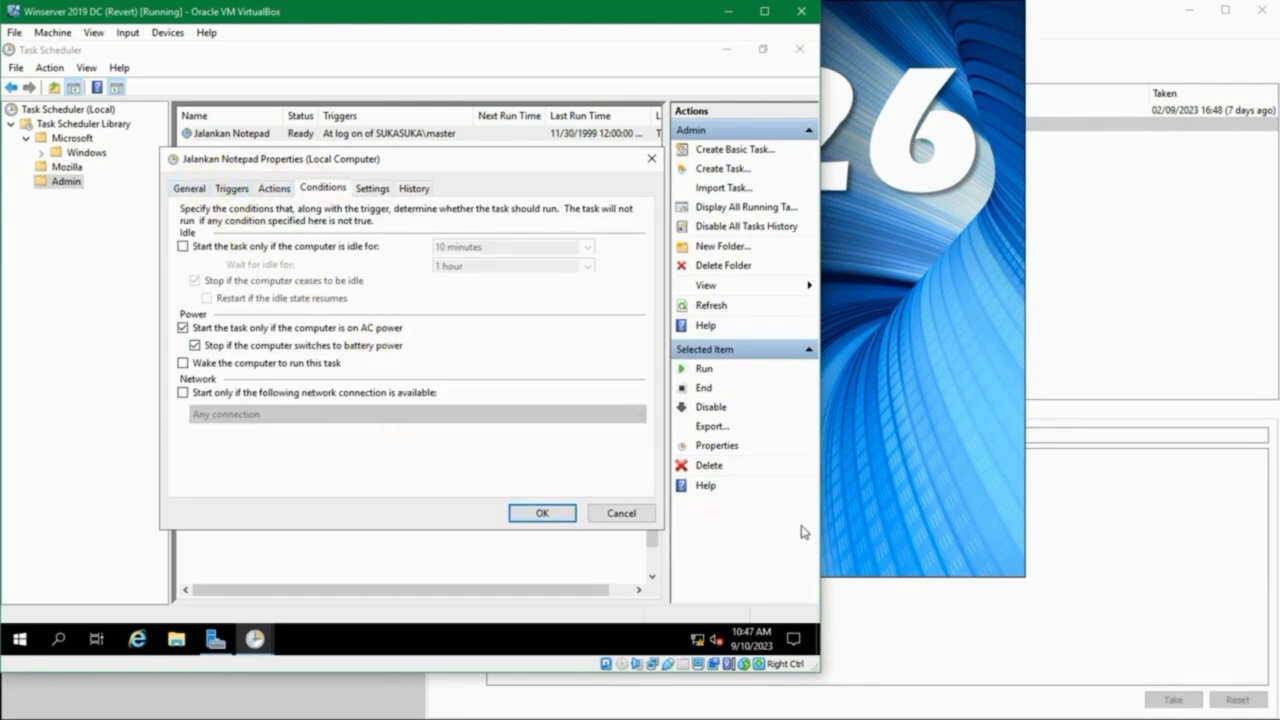
pyautogui.click(188, 190)
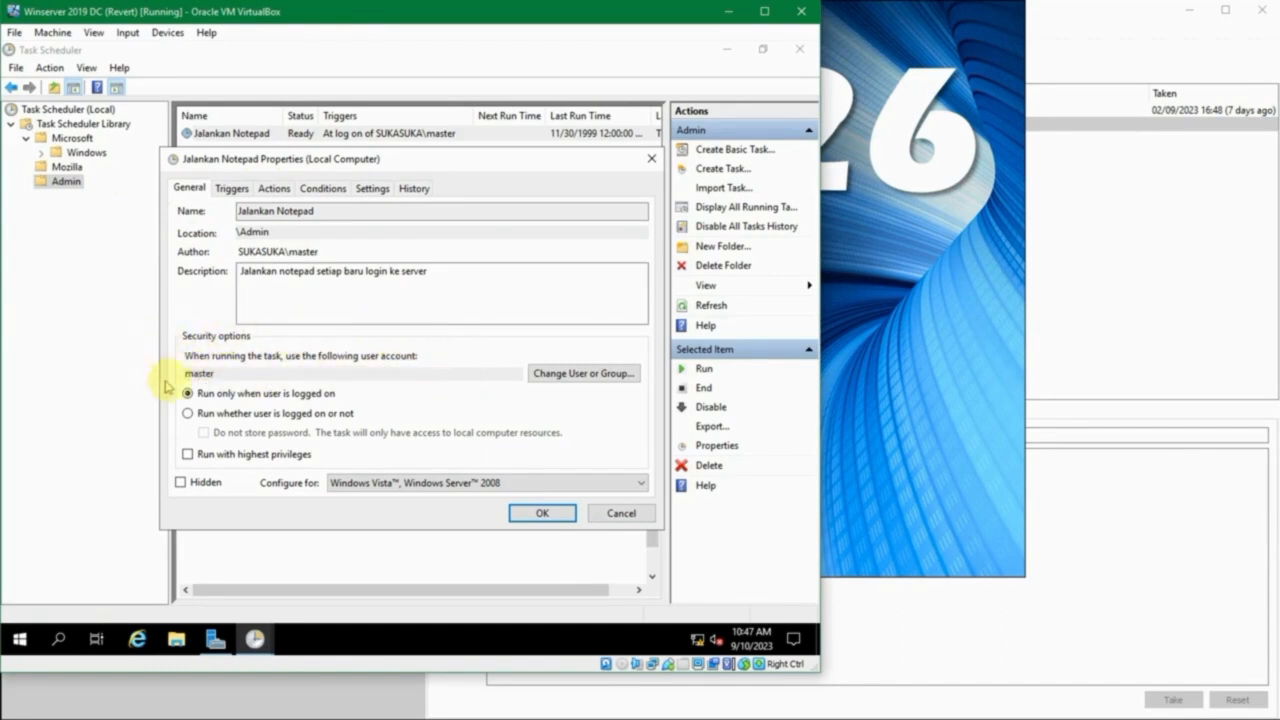
pyautogui.moveTo(280, 158); pyautogui.dragTo(262, 172)
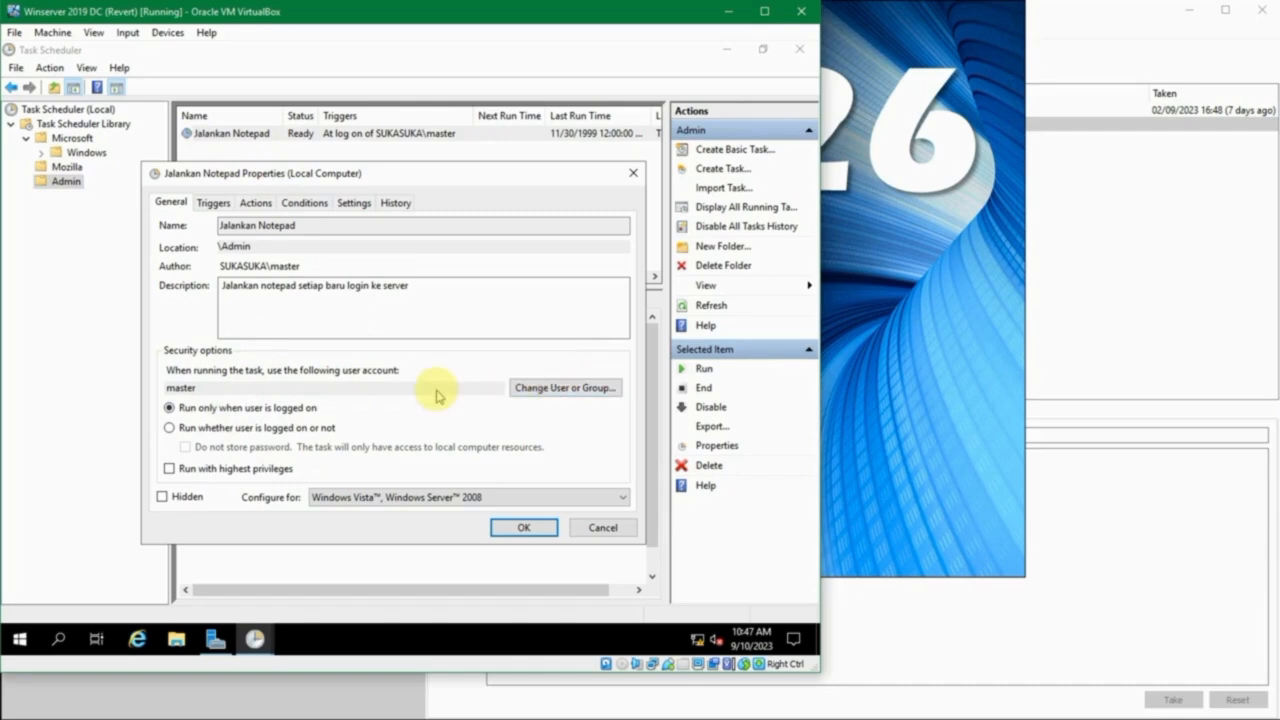
# - Change the account that runs the task to the built-in Administrator, checking the In Folder details of the matching names for "administrator"
pyautogui.click(537, 395)
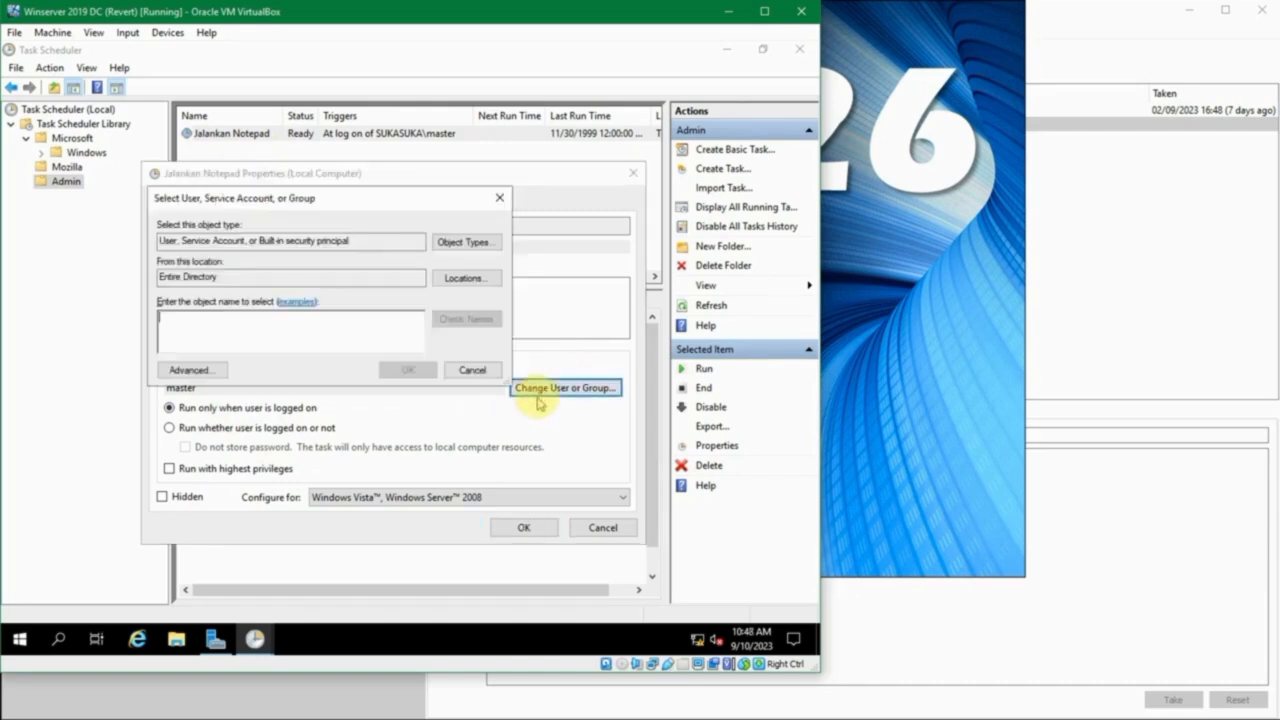
pyautogui.moveTo(395, 203); pyautogui.dragTo(432, 201)
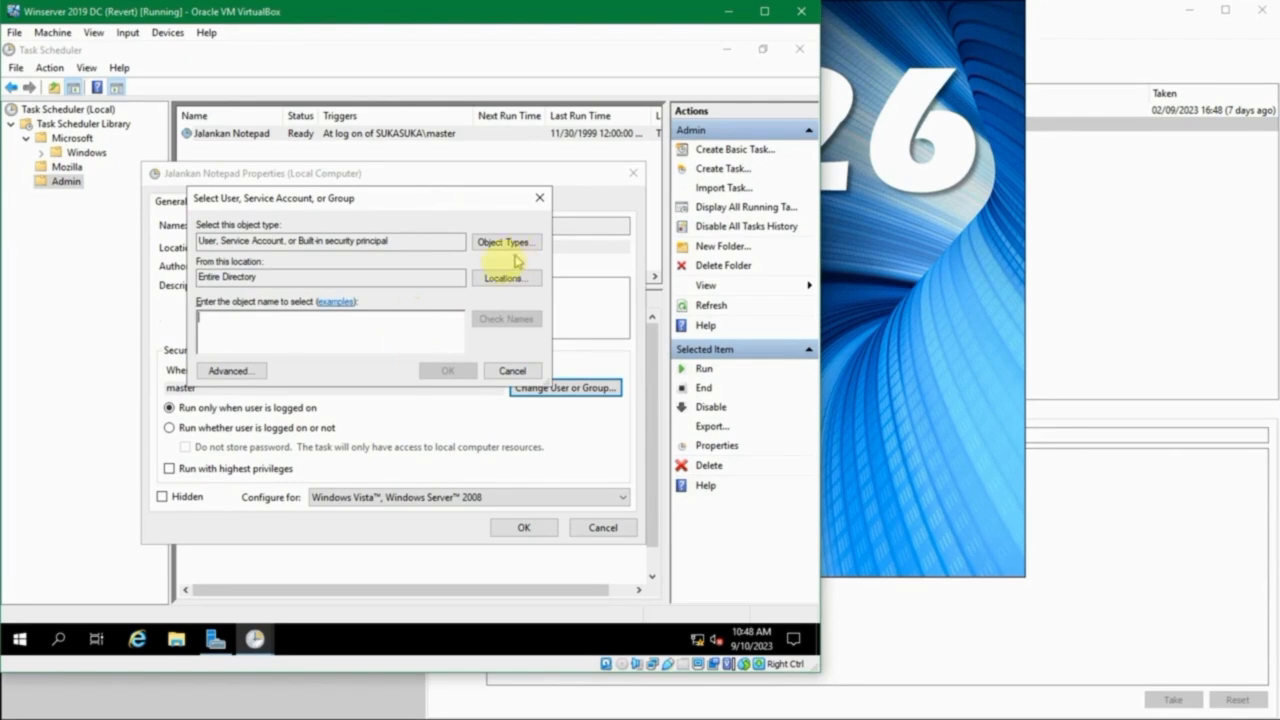
pyautogui.write('administrator')
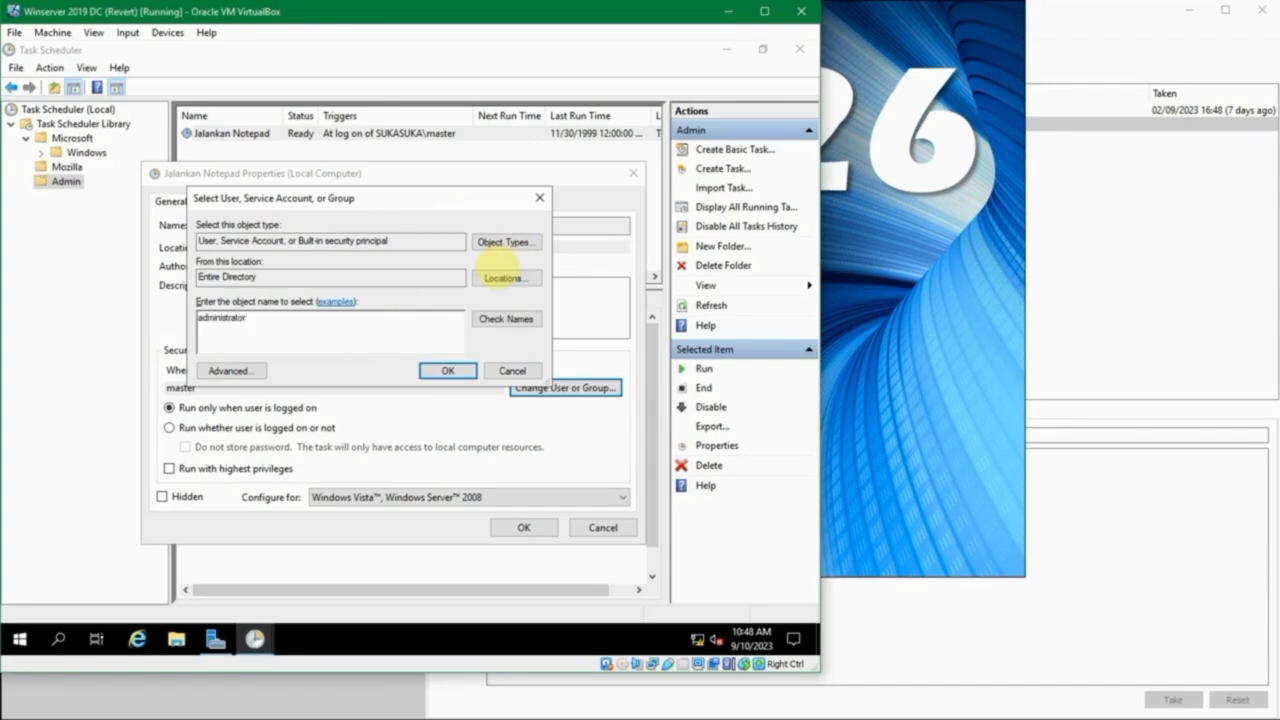
pyautogui.click(506, 318)
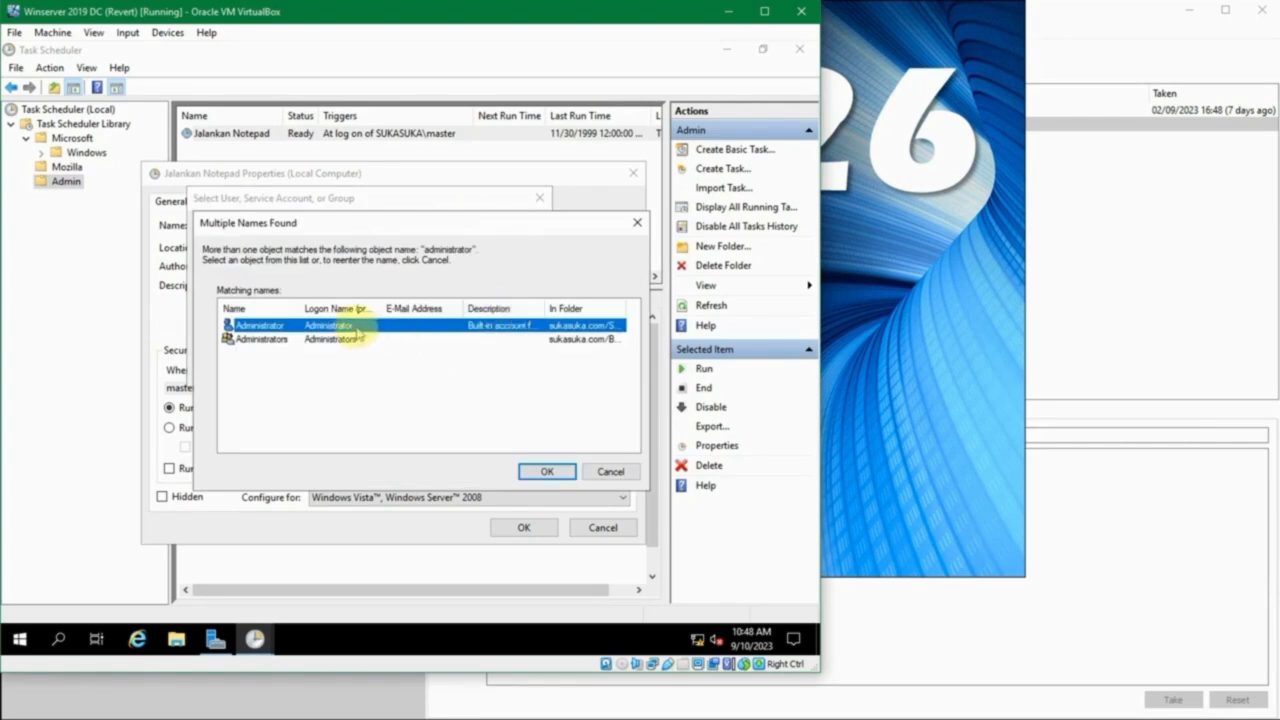
pyautogui.click(563, 471)
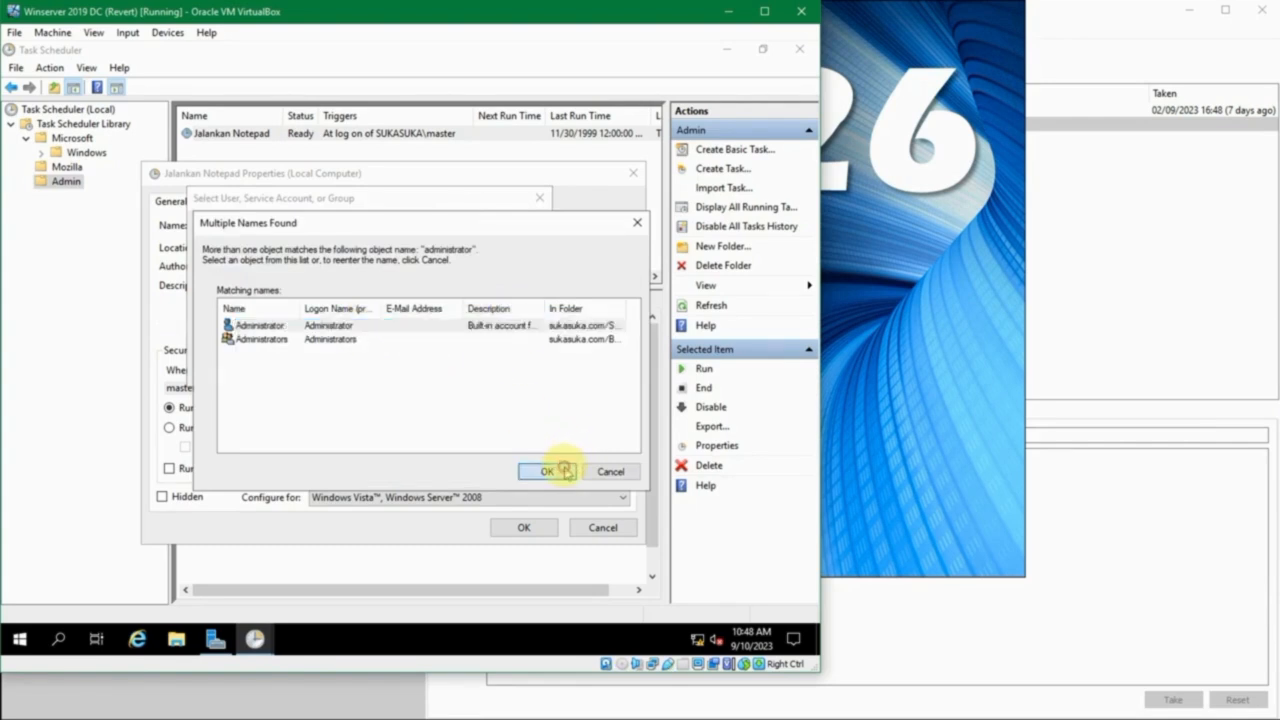
pyautogui.doubleClick(622, 303)
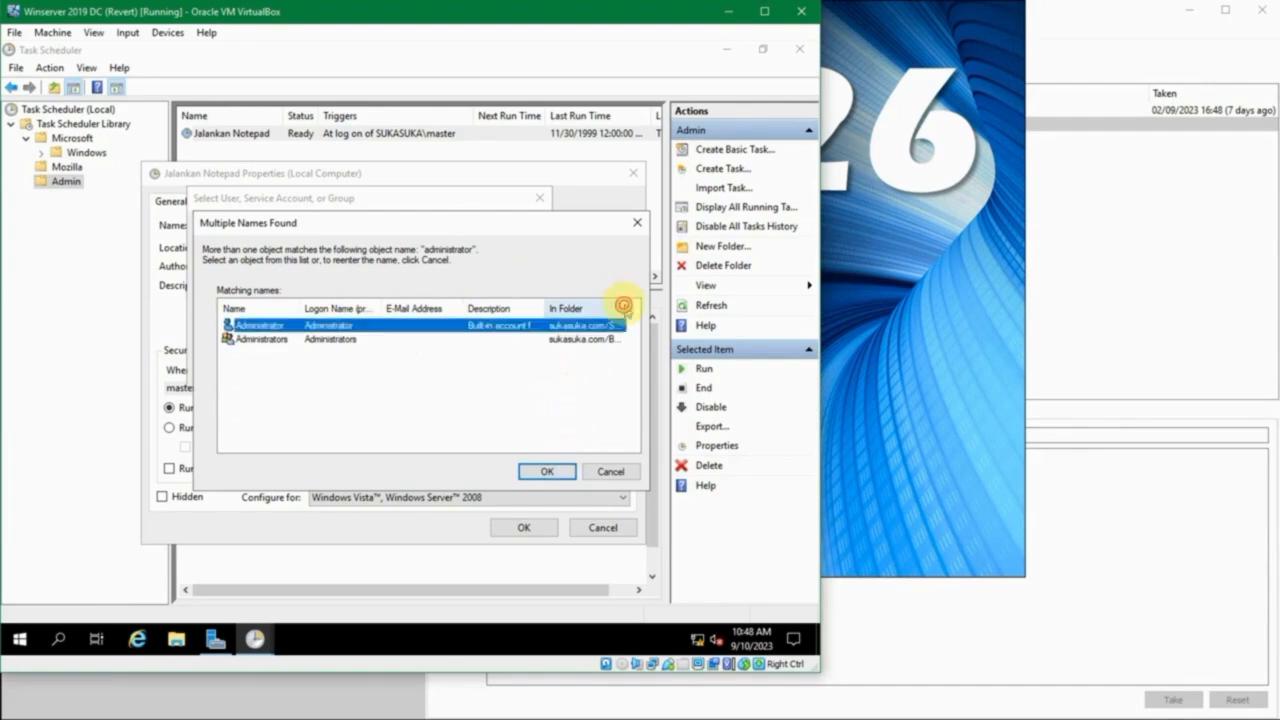
pyautogui.click(511, 441)
pyautogui.moveTo(511, 441); pyautogui.dragTo(428, 449)
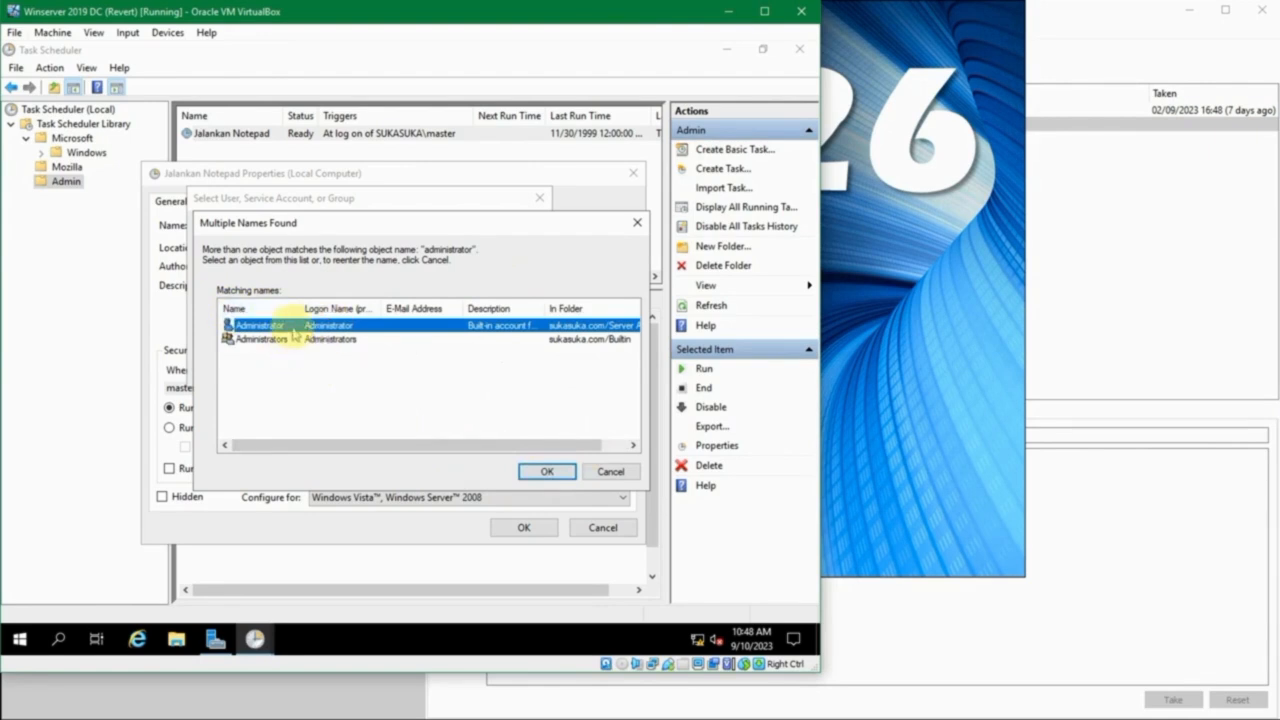
pyautogui.click(536, 468)
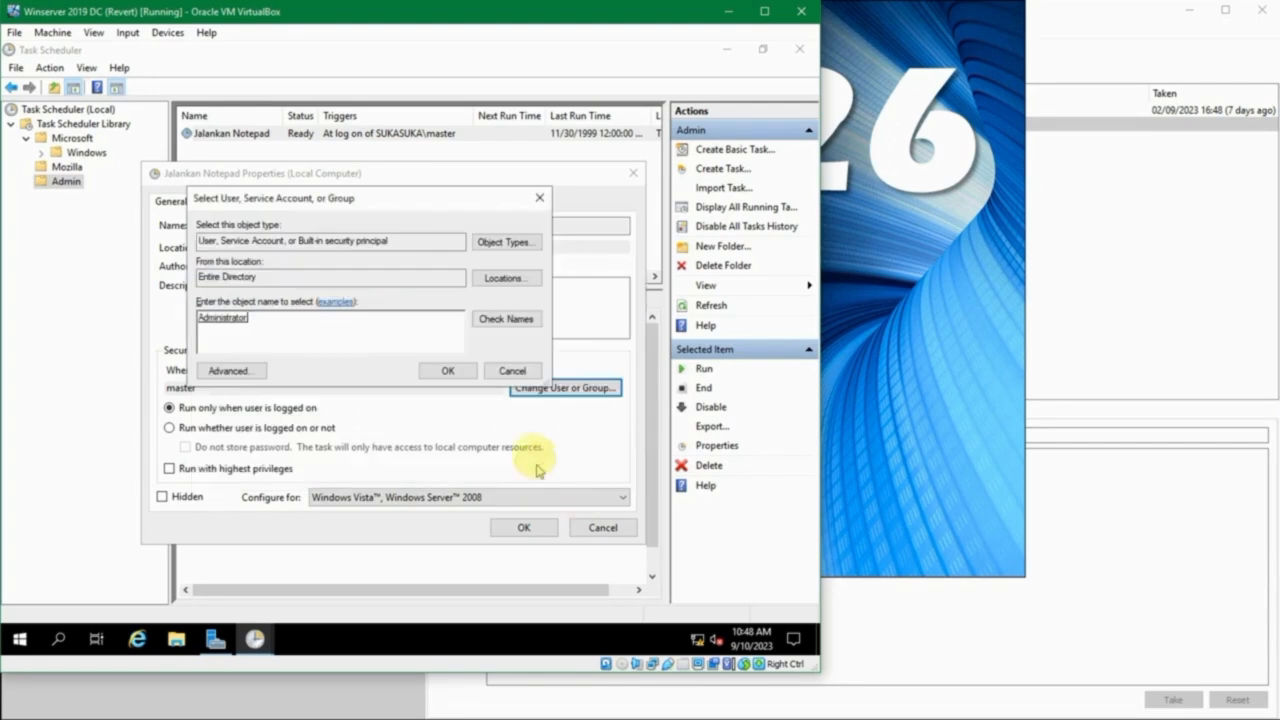
pyautogui.click(449, 370)
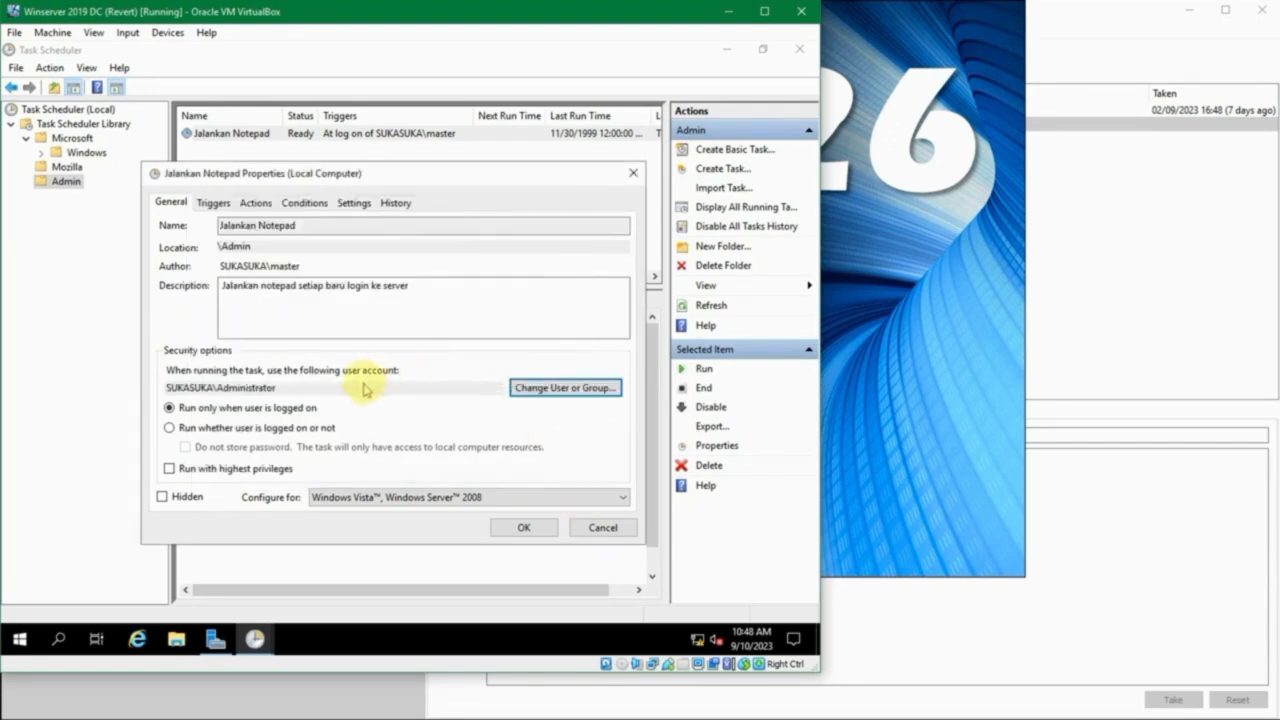
# - Look up "mas" in the directory and set the account that runs the task back to the master user
pyautogui.click(565, 387)
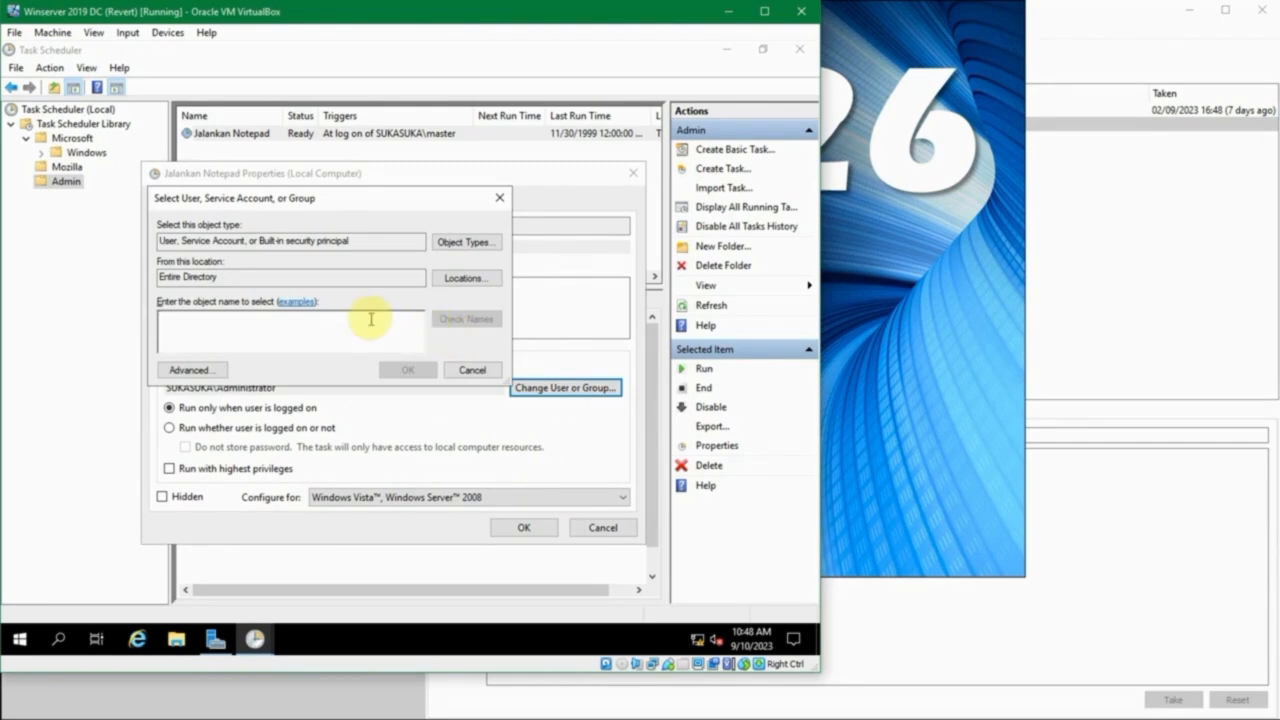
pyautogui.write('mas')
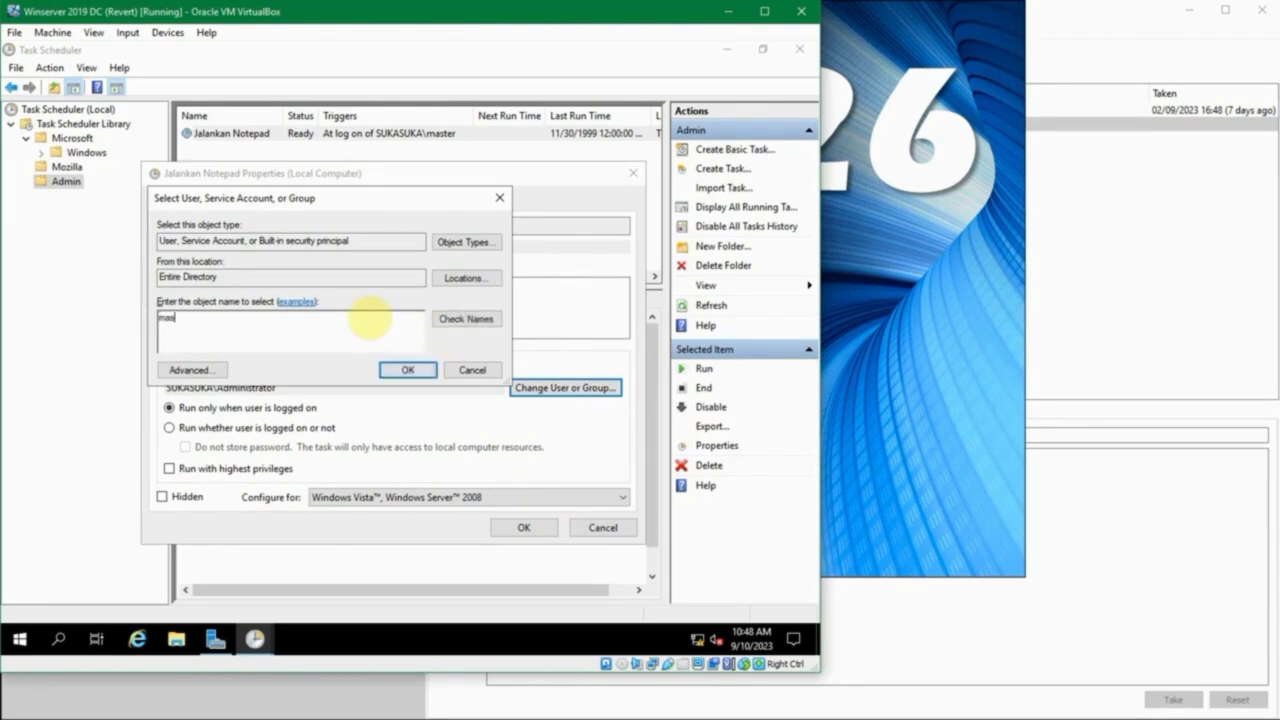
pyautogui.click(486, 318)
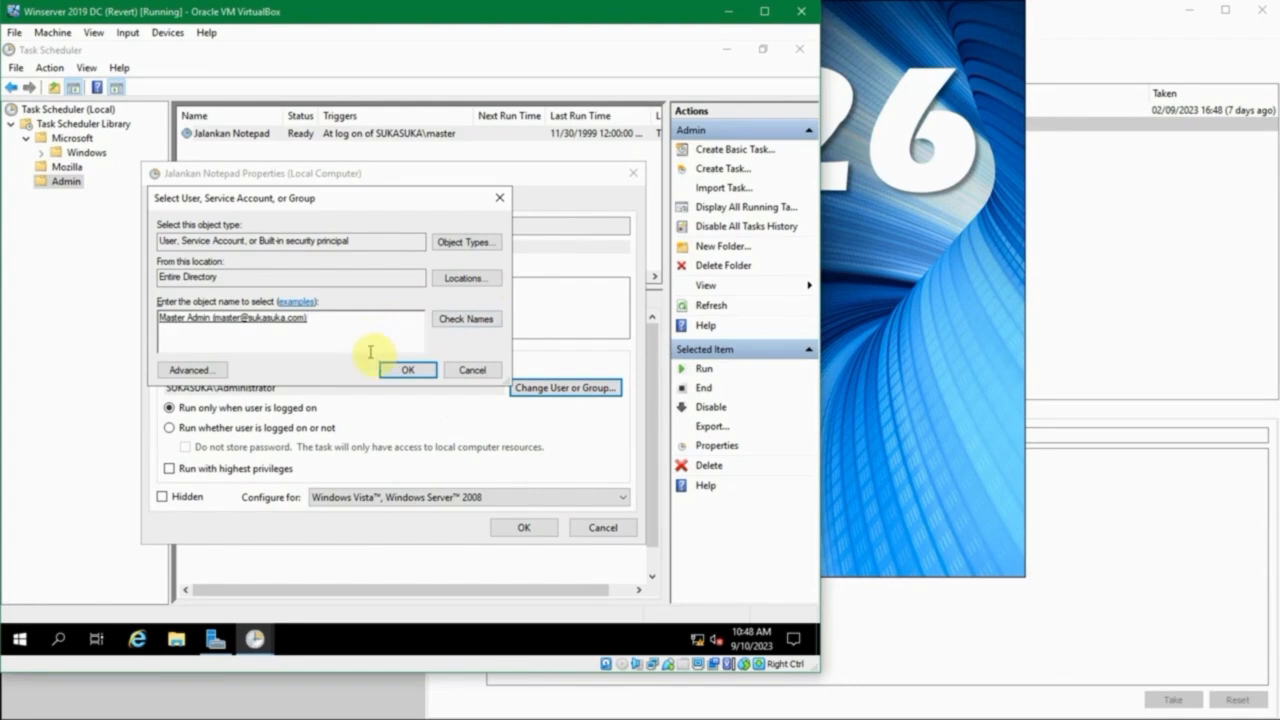
pyautogui.click(405, 370)
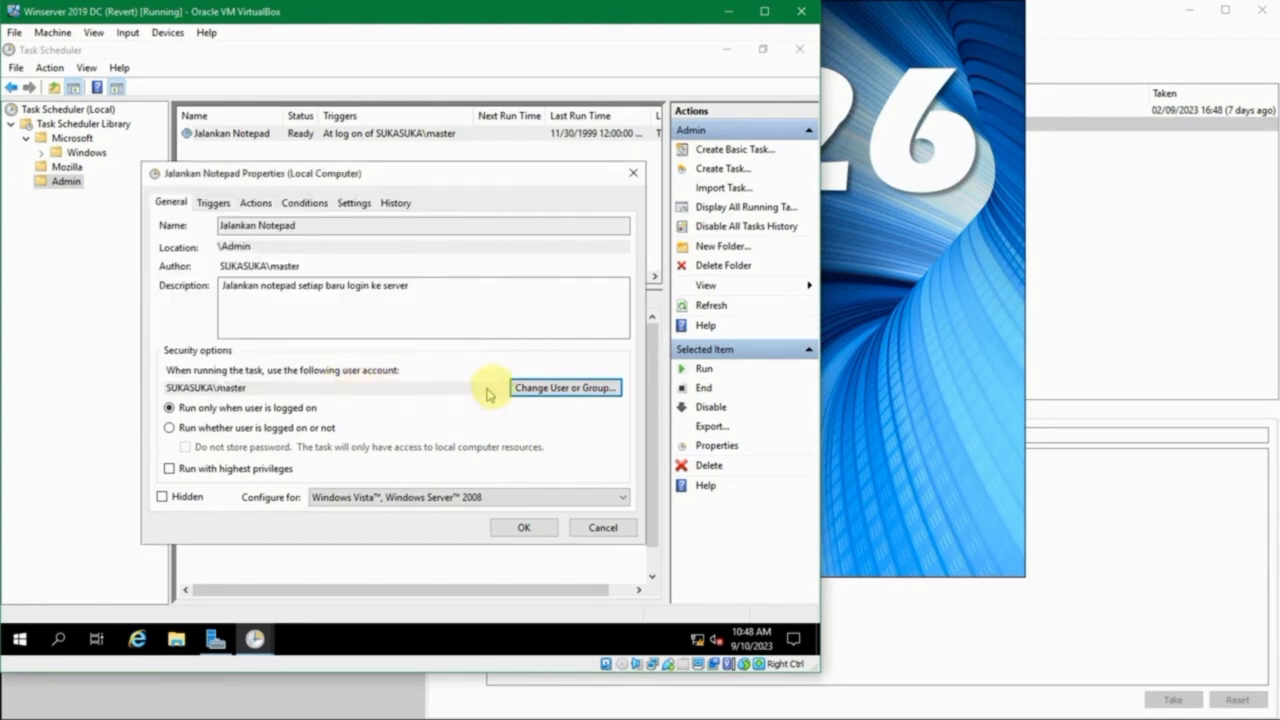
# - Set the task to run under the Administrators group
pyautogui.click(533, 387)
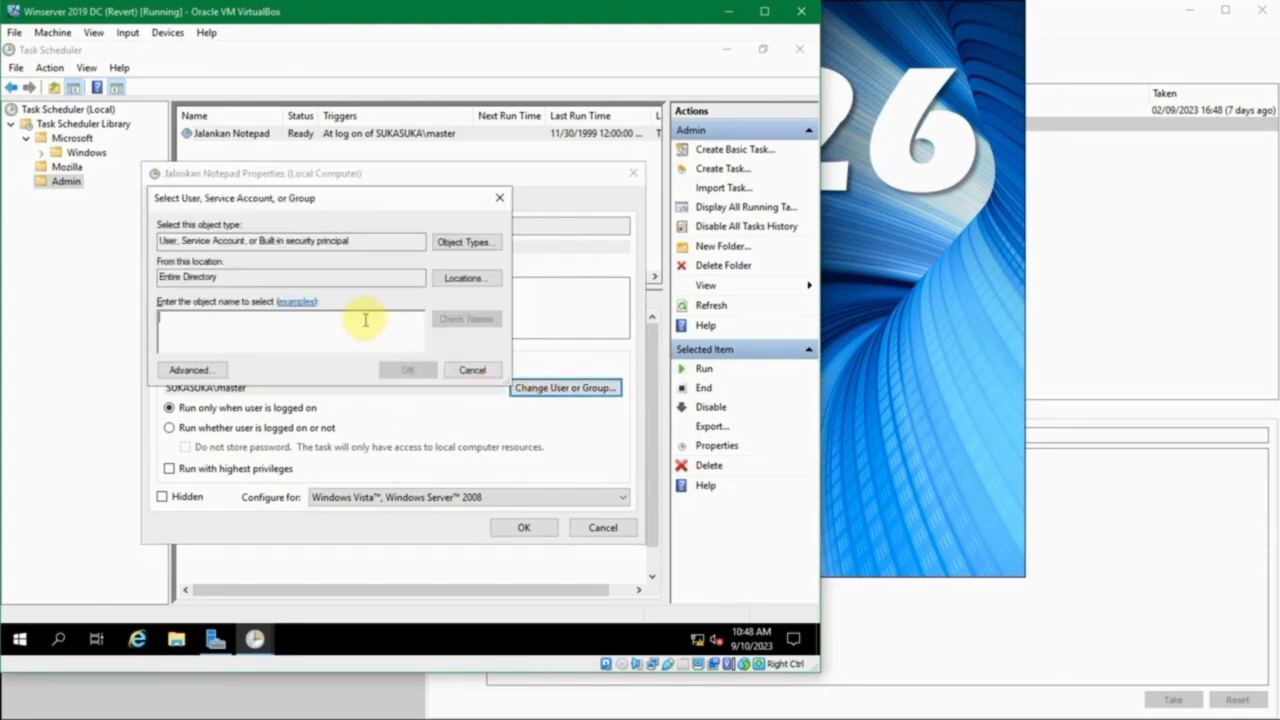
pyautogui.write('ators')
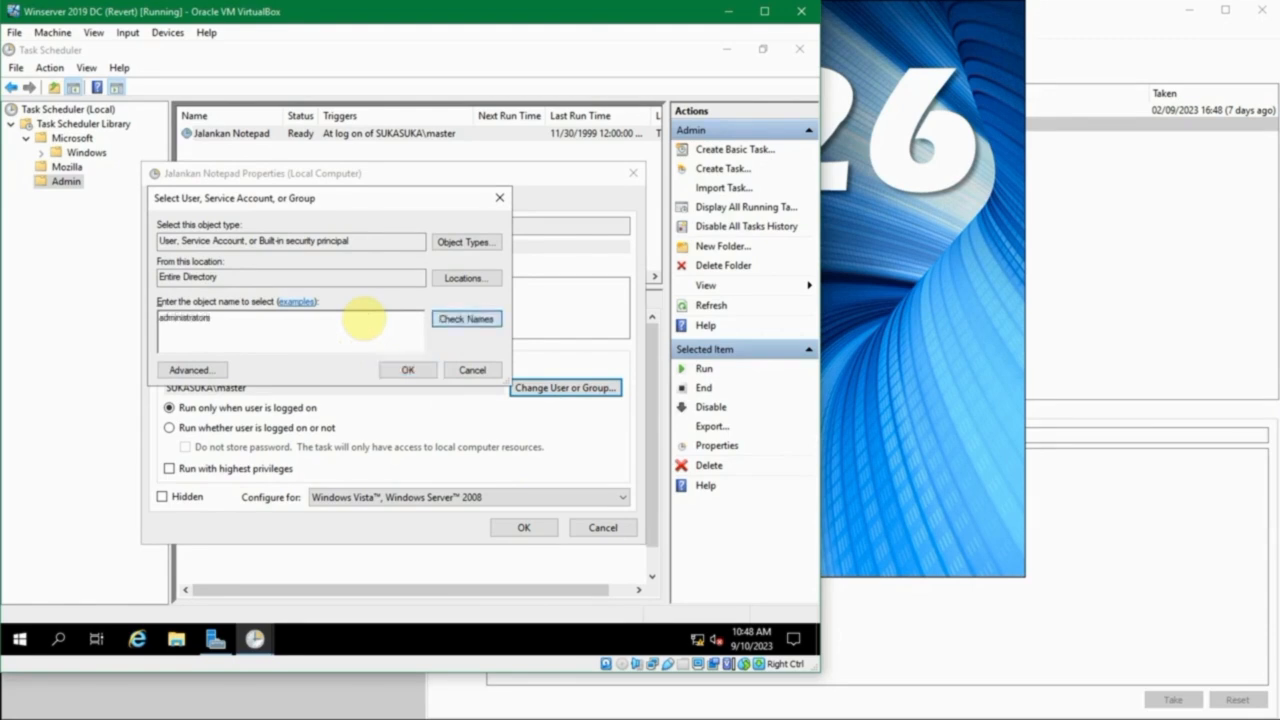
pyautogui.click(414, 375)
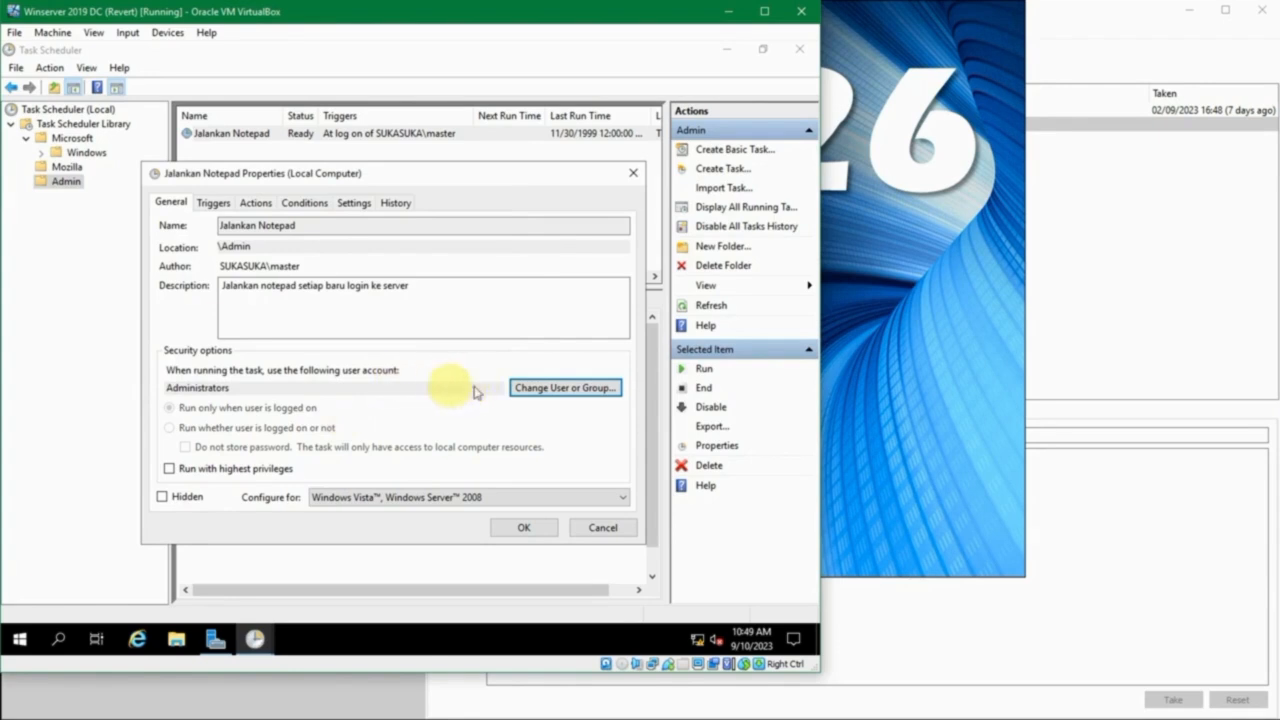
# - Replace the Administrators group with the resolved domain user "master" as the account that runs the task
pyautogui.click(531, 388)
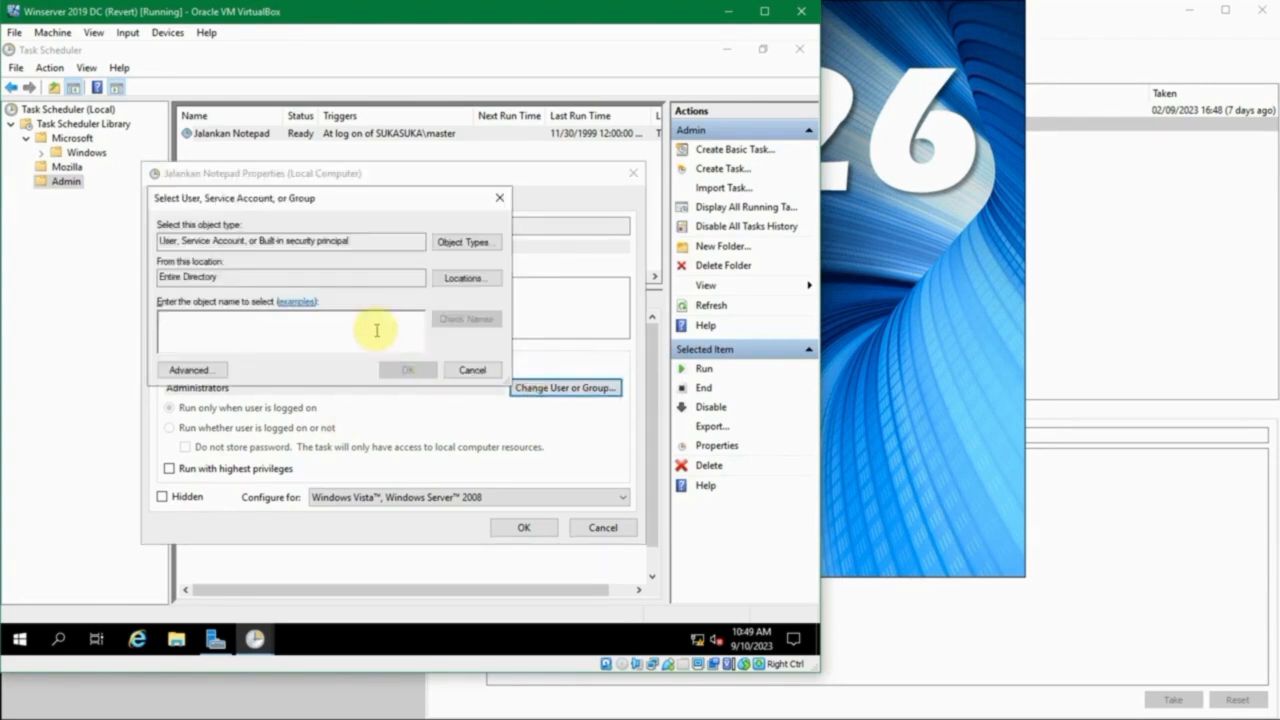
pyautogui.write('master')
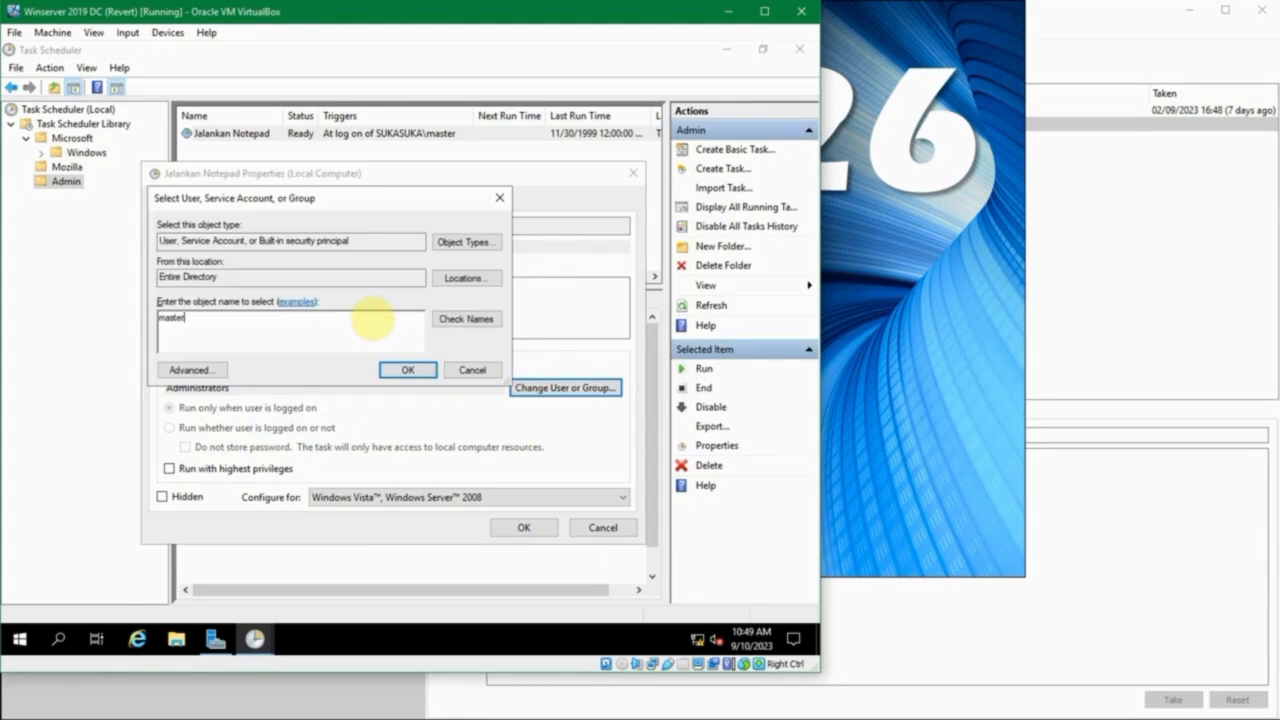
pyautogui.click(440, 318)
pyautogui.click(416, 370)
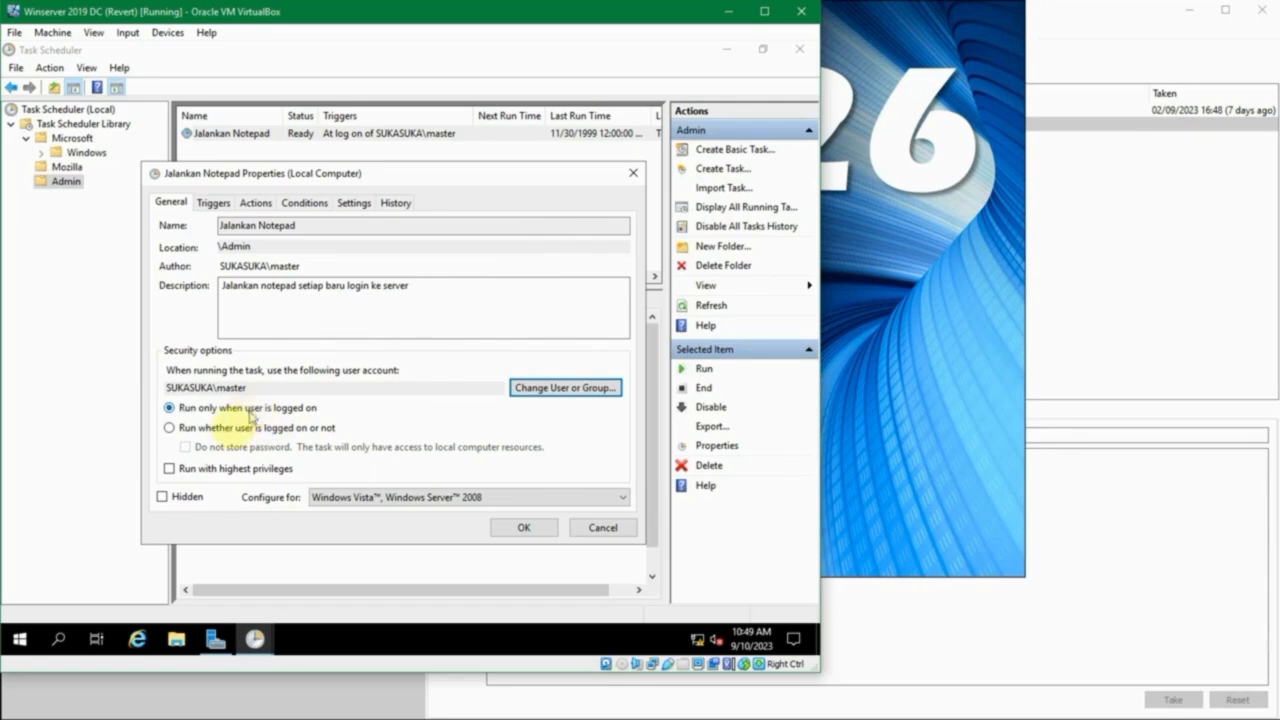
# - Save the Jalankan Notepad task's properties with highest privileges left off, and close Task Scheduler
pyautogui.click(208, 469)
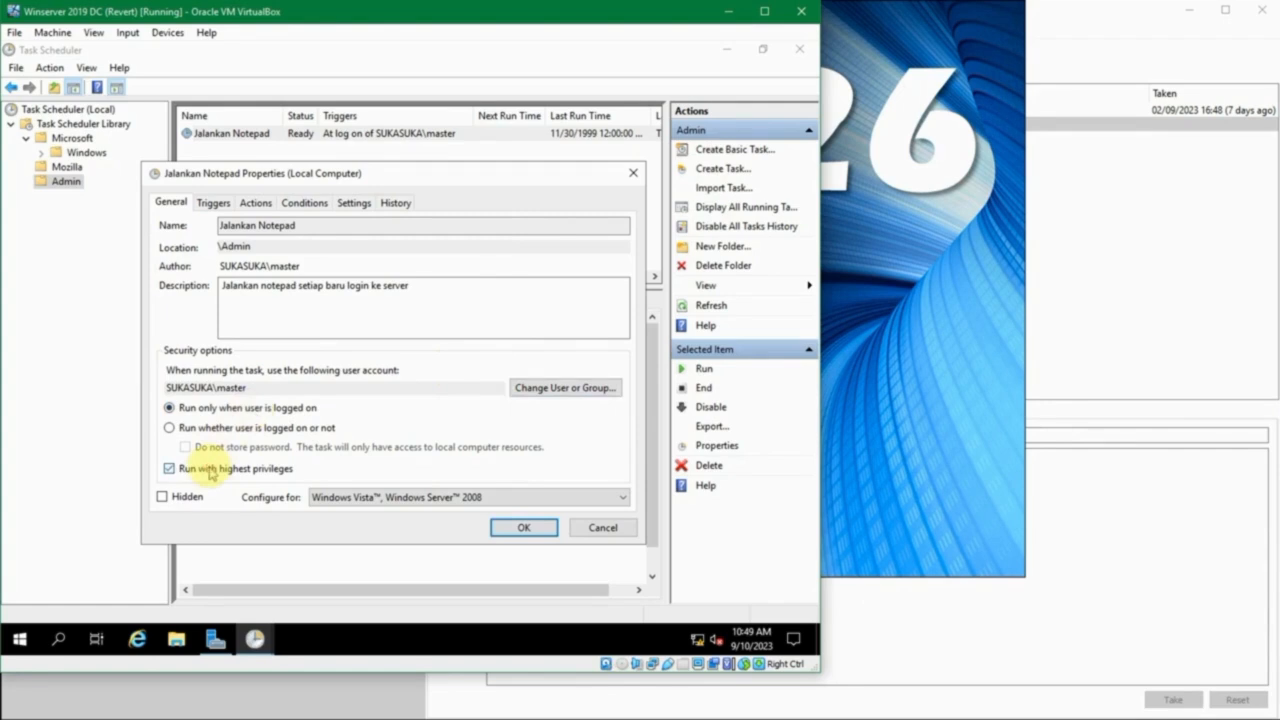
pyautogui.click(210, 471)
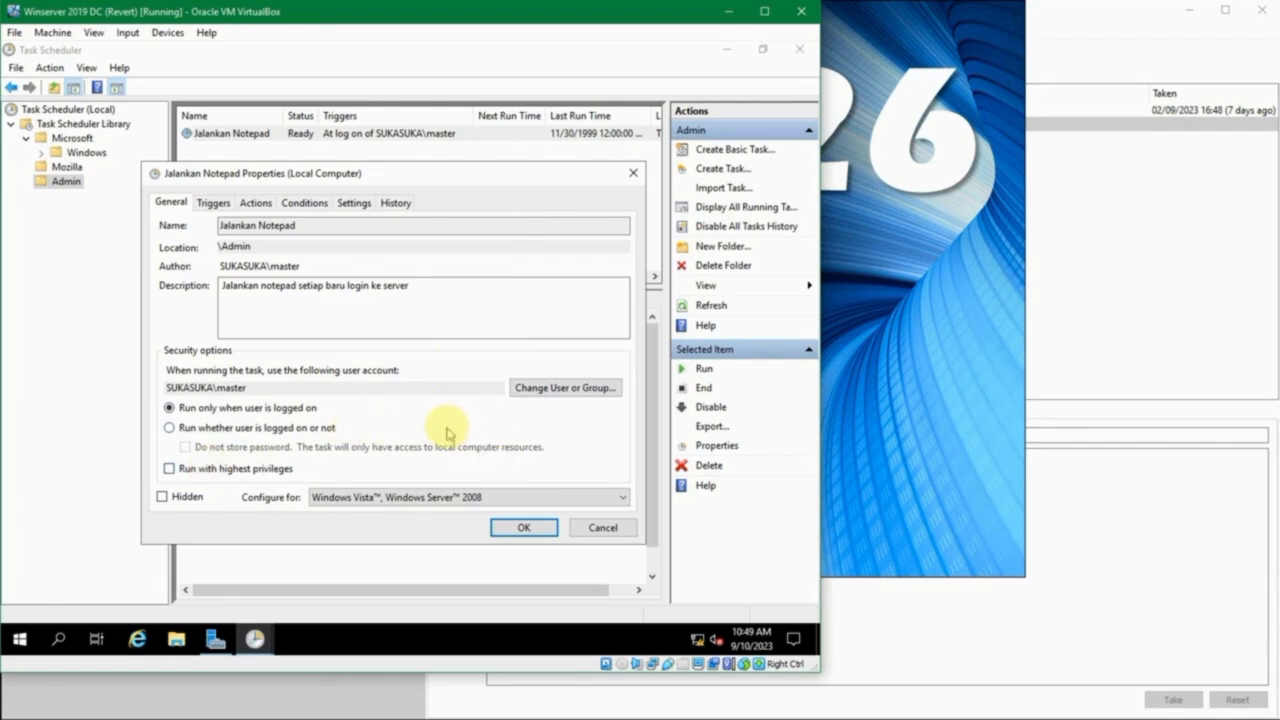
pyautogui.click(520, 533)
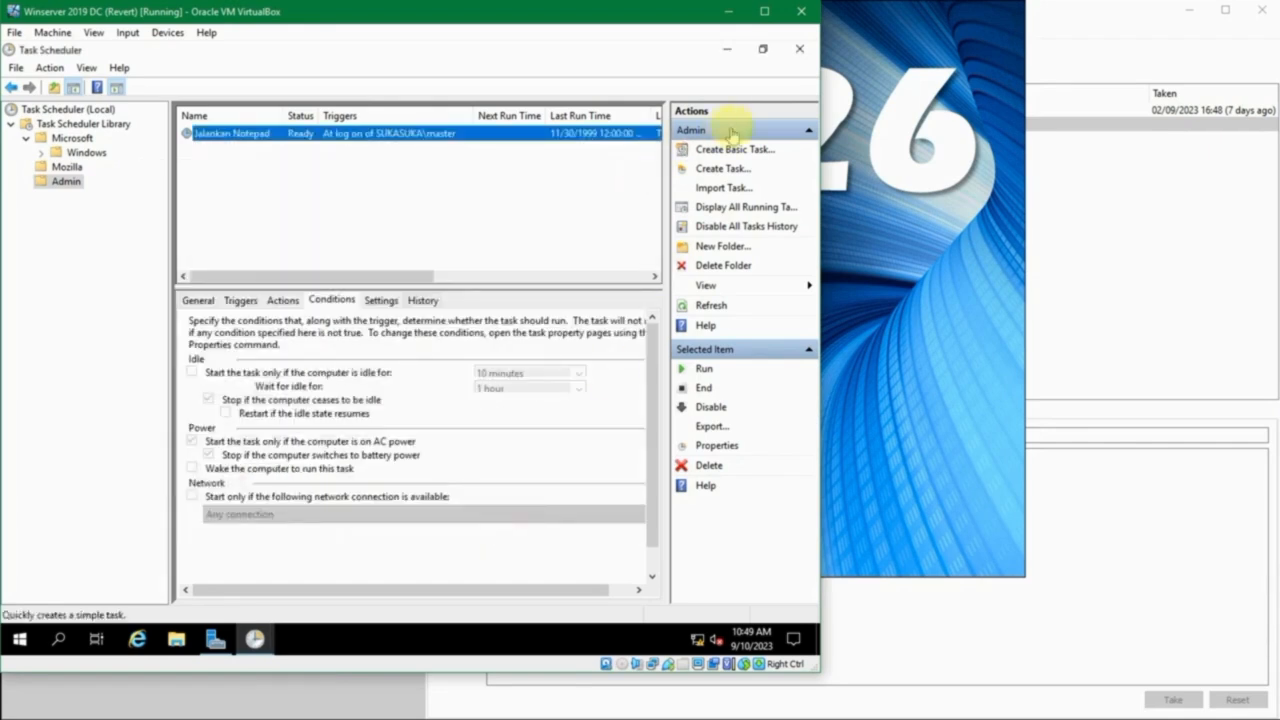
pyautogui.click(795, 55)
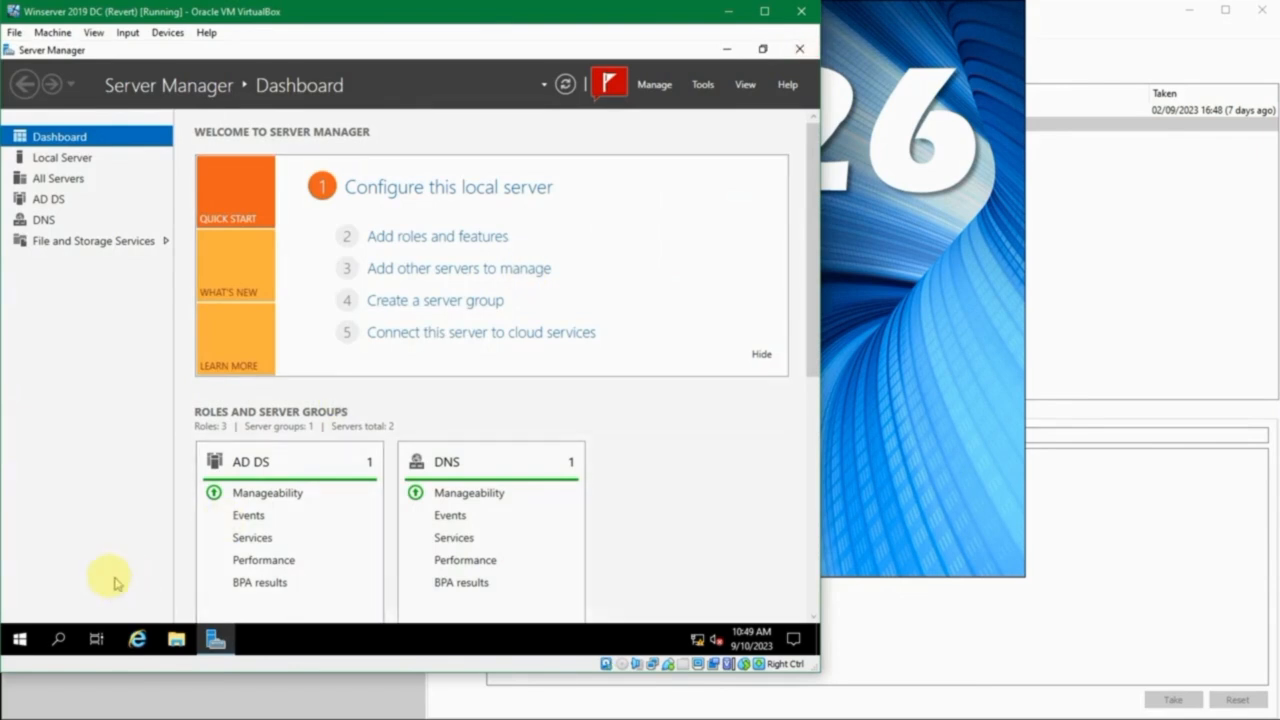
# - Restart the server, giving Other (Unplanned) as the shutdown reason
pyautogui.rightClick(6, 648)
pyautogui.moveTo(189, 591)
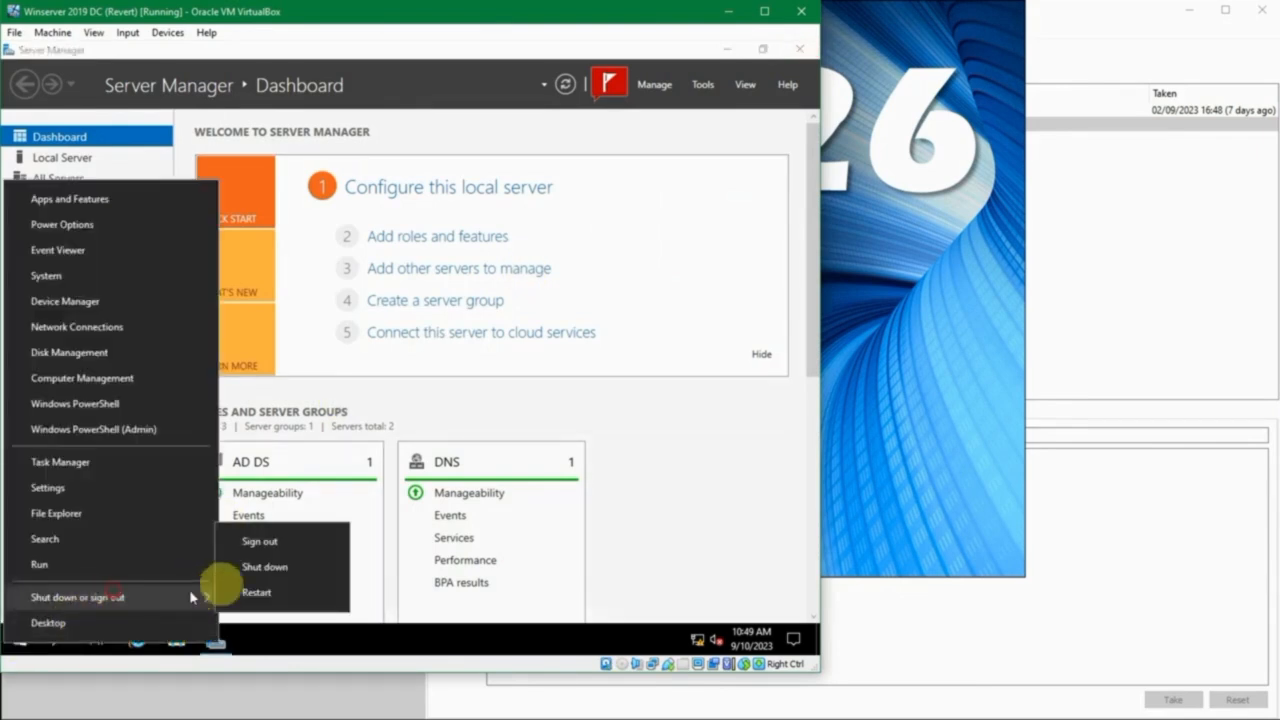
pyautogui.click(305, 603)
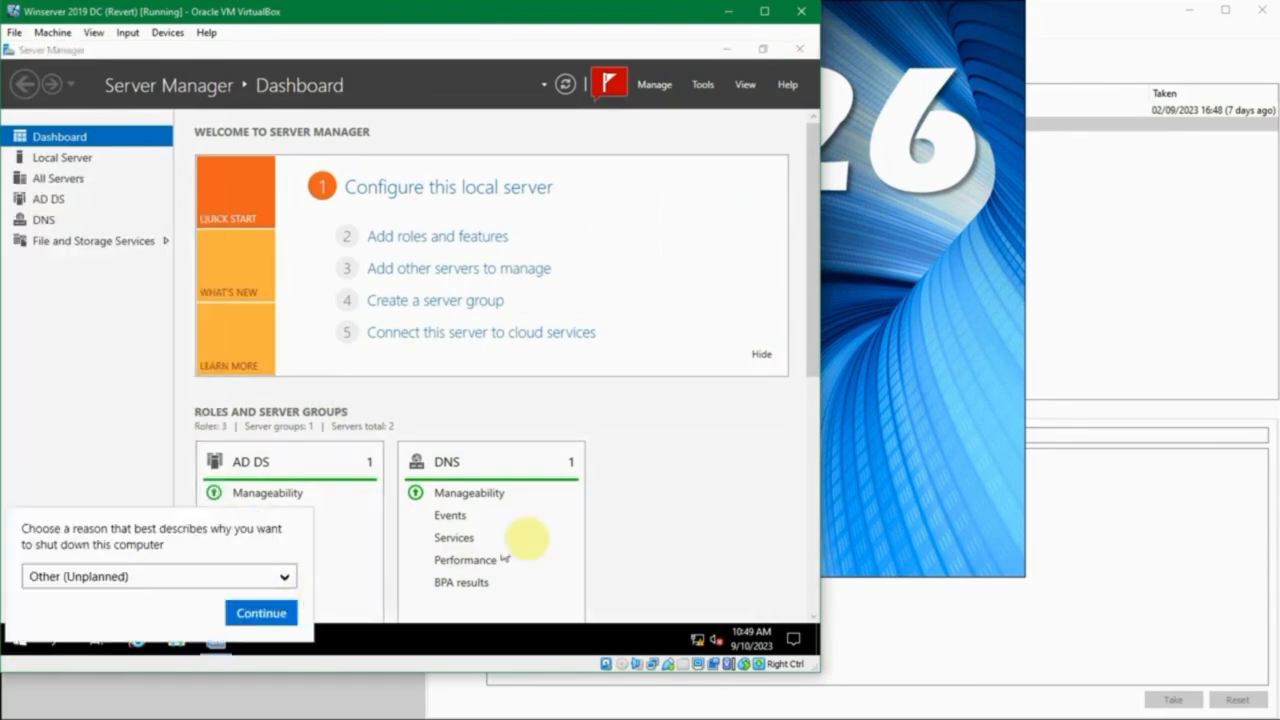
pyautogui.click(288, 612)
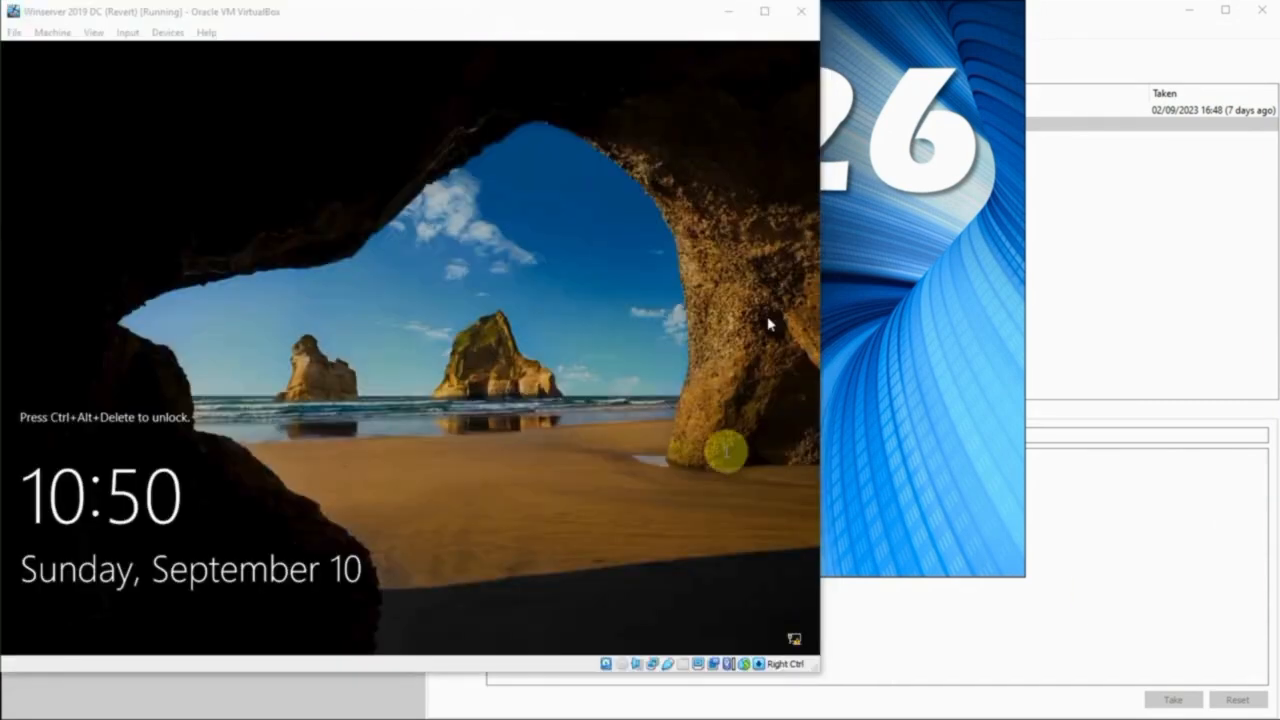
# - Unlock the restarted server and sign in to the preselected admin account with its account password
pyautogui.hotkey('ctrl', 'alt', 'Delete')
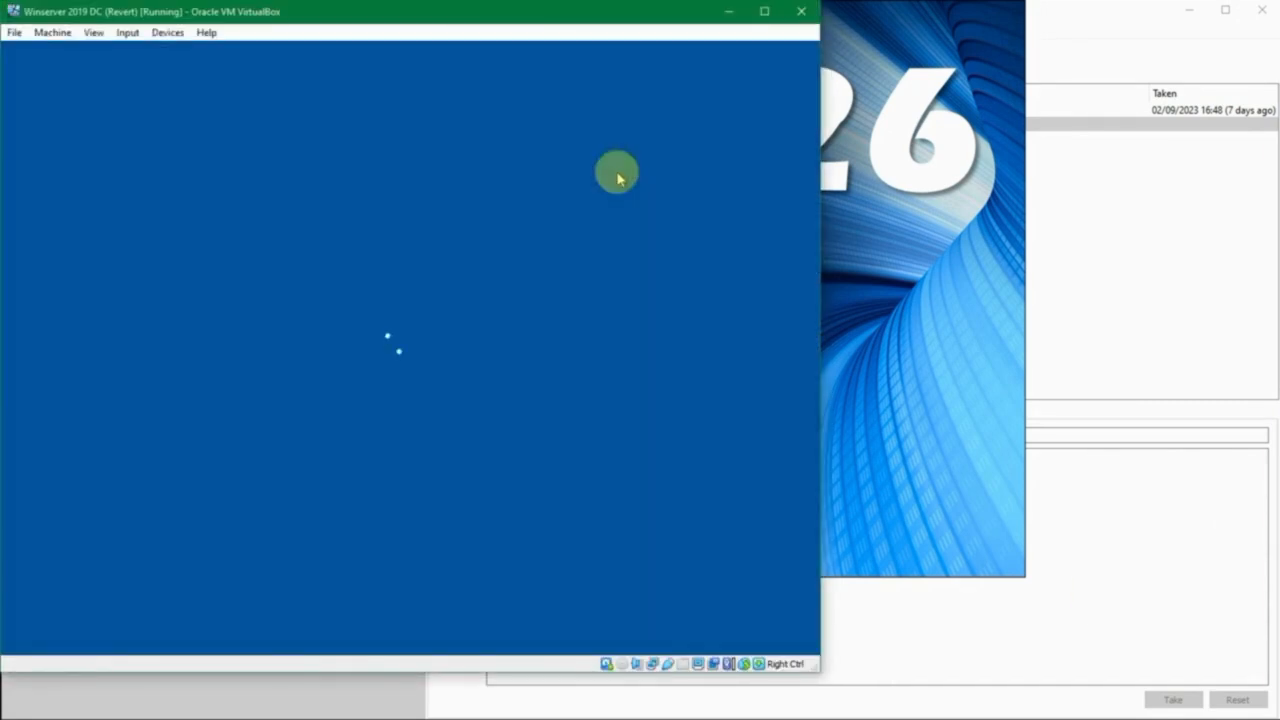
pyautogui.write('•••••••••••••')
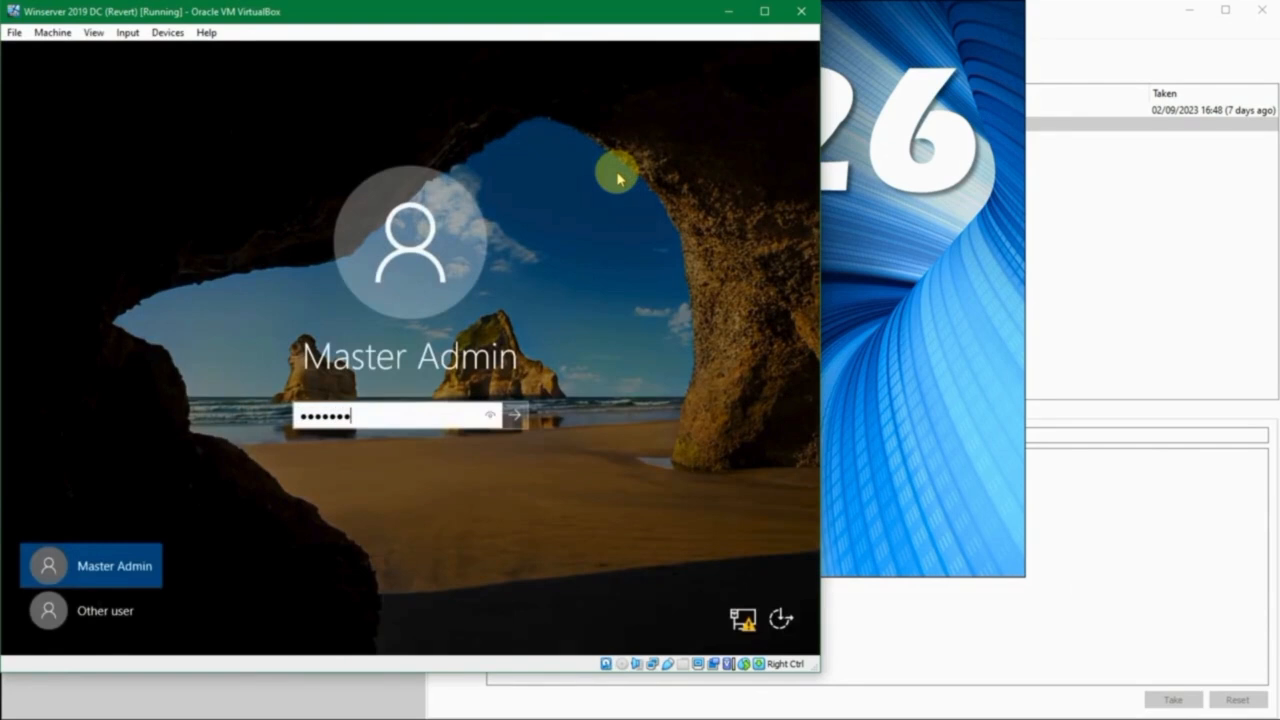
pyautogui.press('Return')
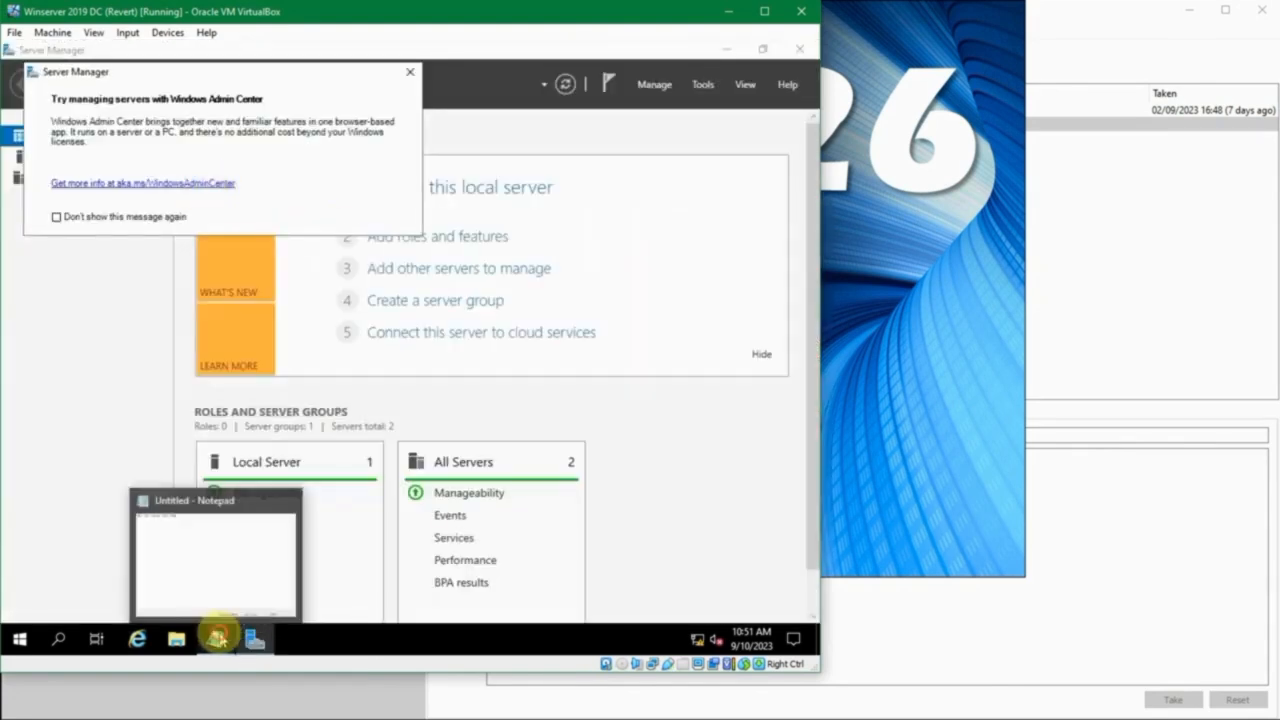
# - Check the Notepad window opened at logon, and close it along with the Windows Admin Center message and the Automatic Refresh notification
pyautogui.click(216, 638)
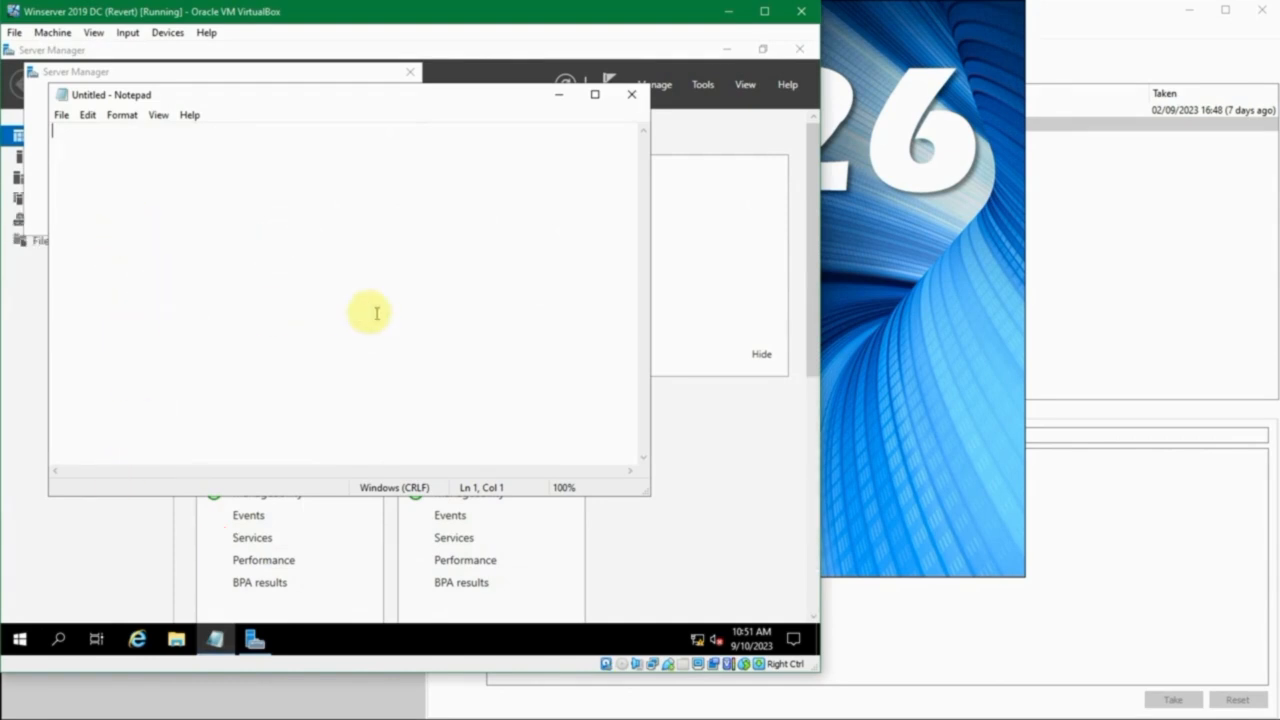
pyautogui.click(631, 94)
pyautogui.click(409, 73)
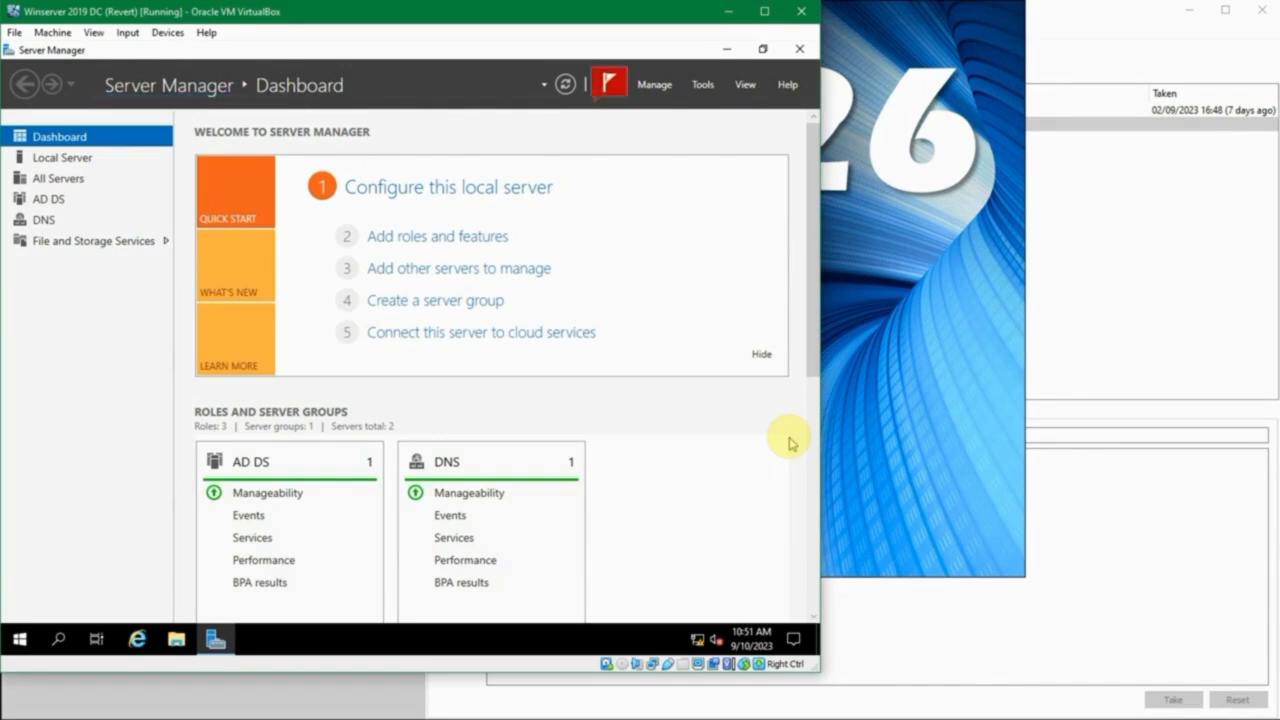
pyautogui.click(608, 86)
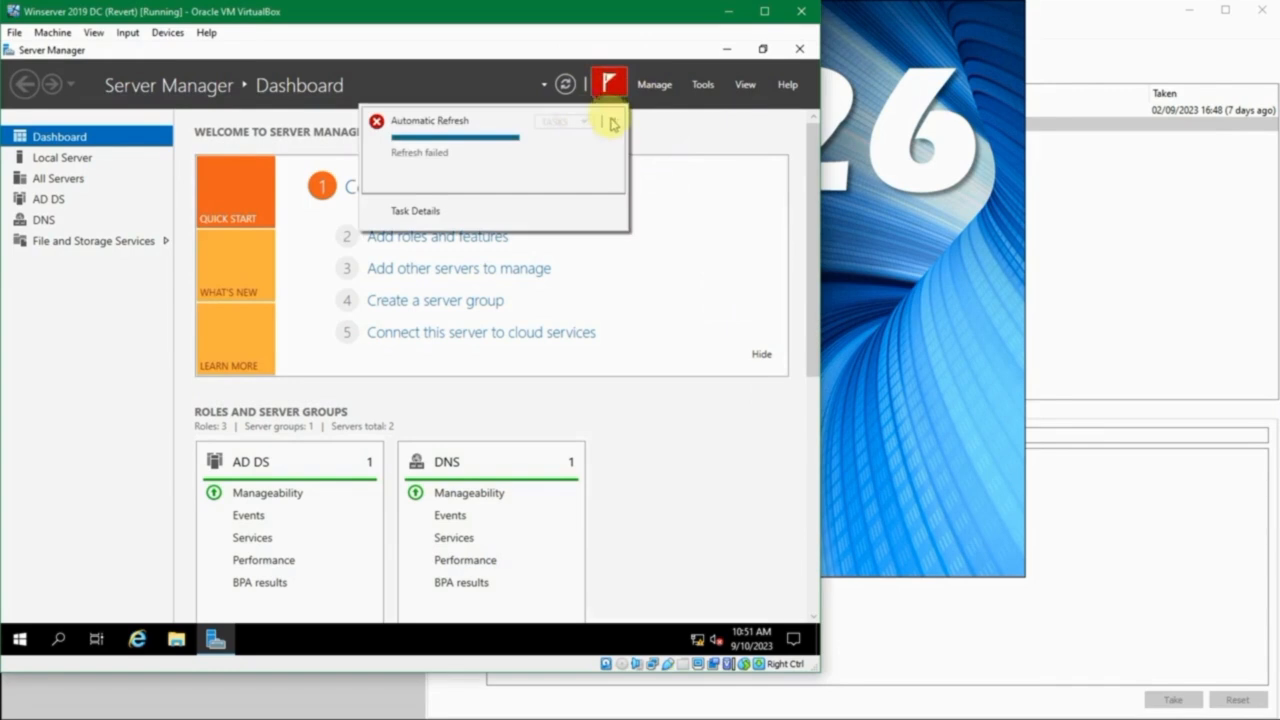
pyautogui.click(614, 120)
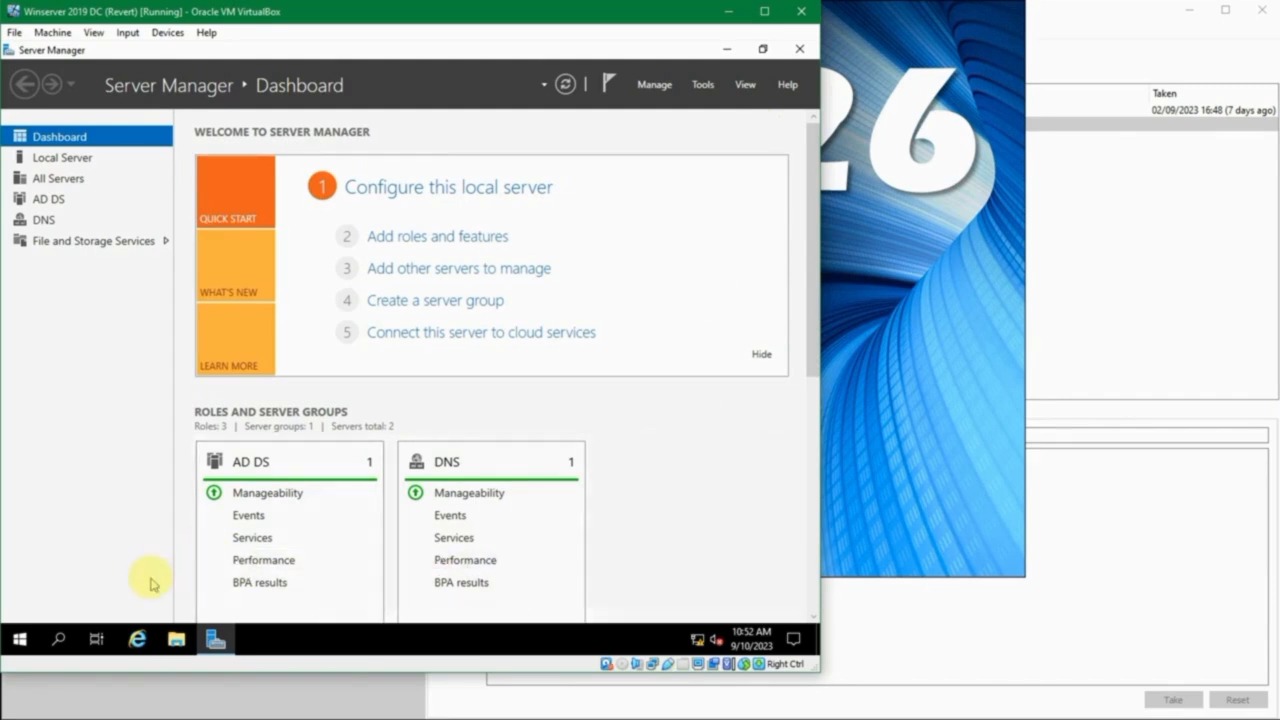
# - Launch a new blank Notepad window by running notepad
pyautogui.press('super+r')
pyautogui.write('notepad')
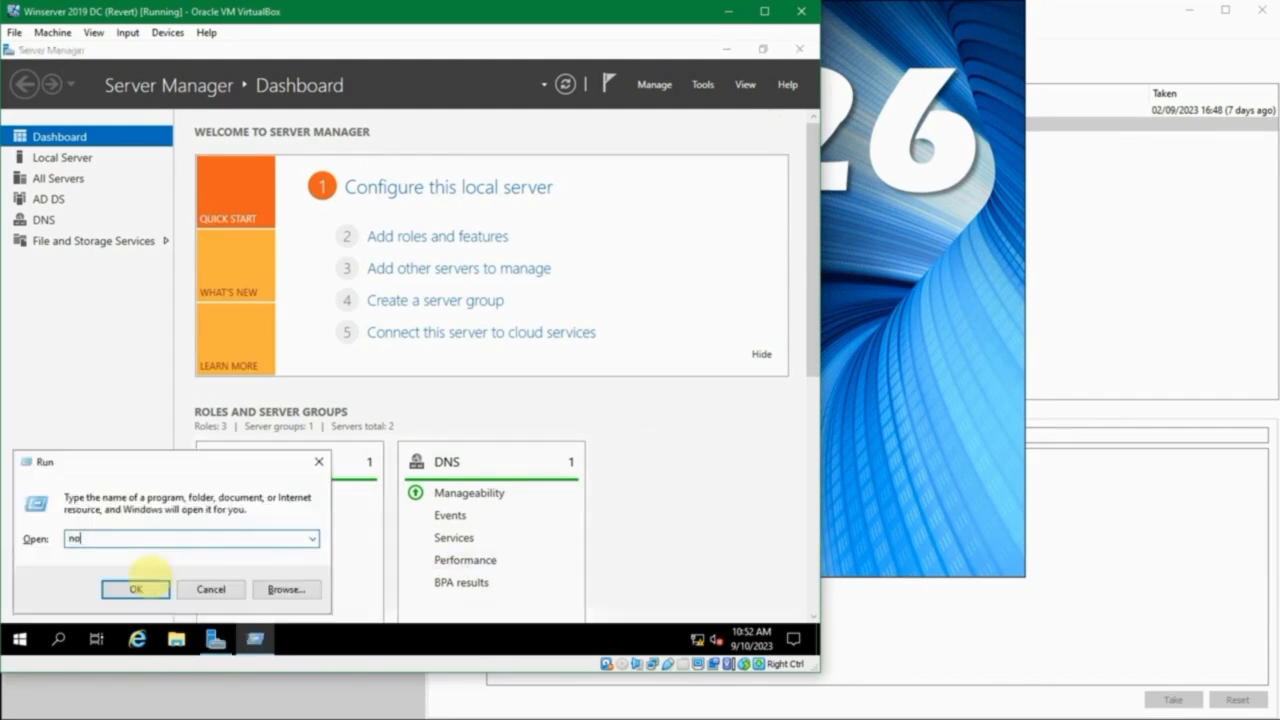
pyautogui.press('Return')
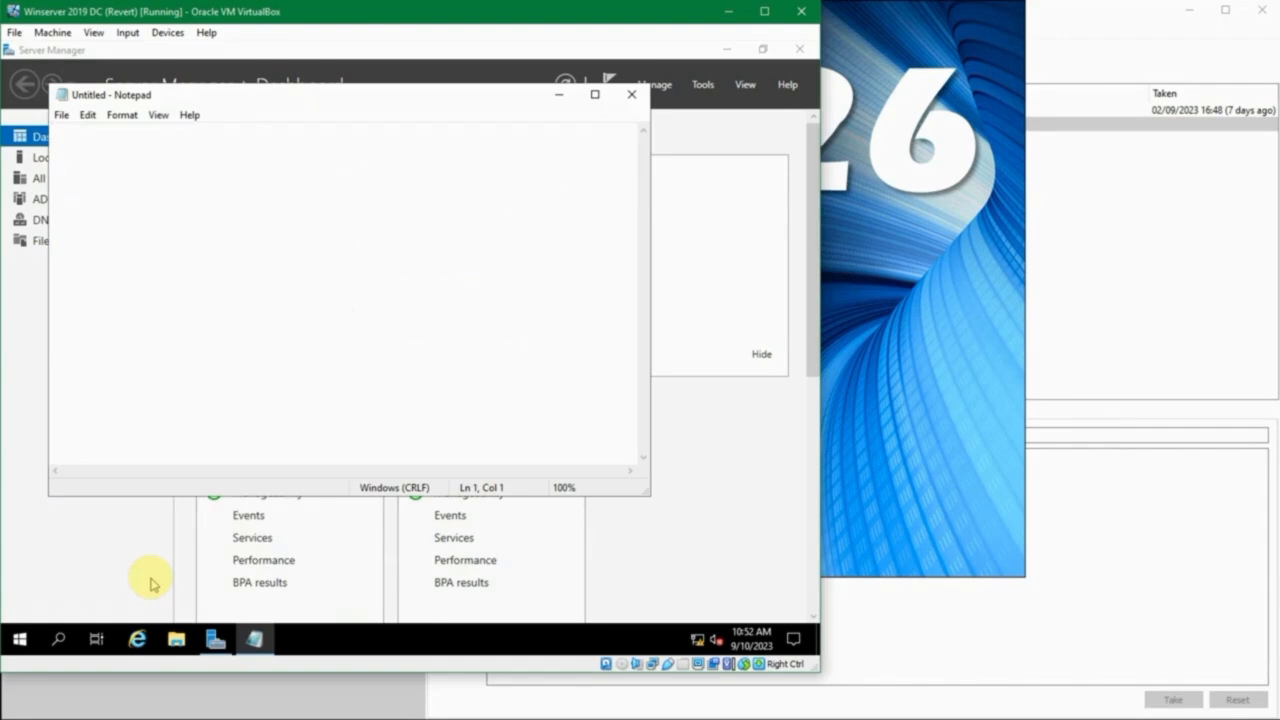
# - Open a Command Prompt and display the help for the shutdown command with shutdown /?
pyautogui.press('super+r')
pyautogui.write('cmd')
pyautogui.press('Return')
pyautogui.write('shutdown /?')
pyautogui.press('Return')
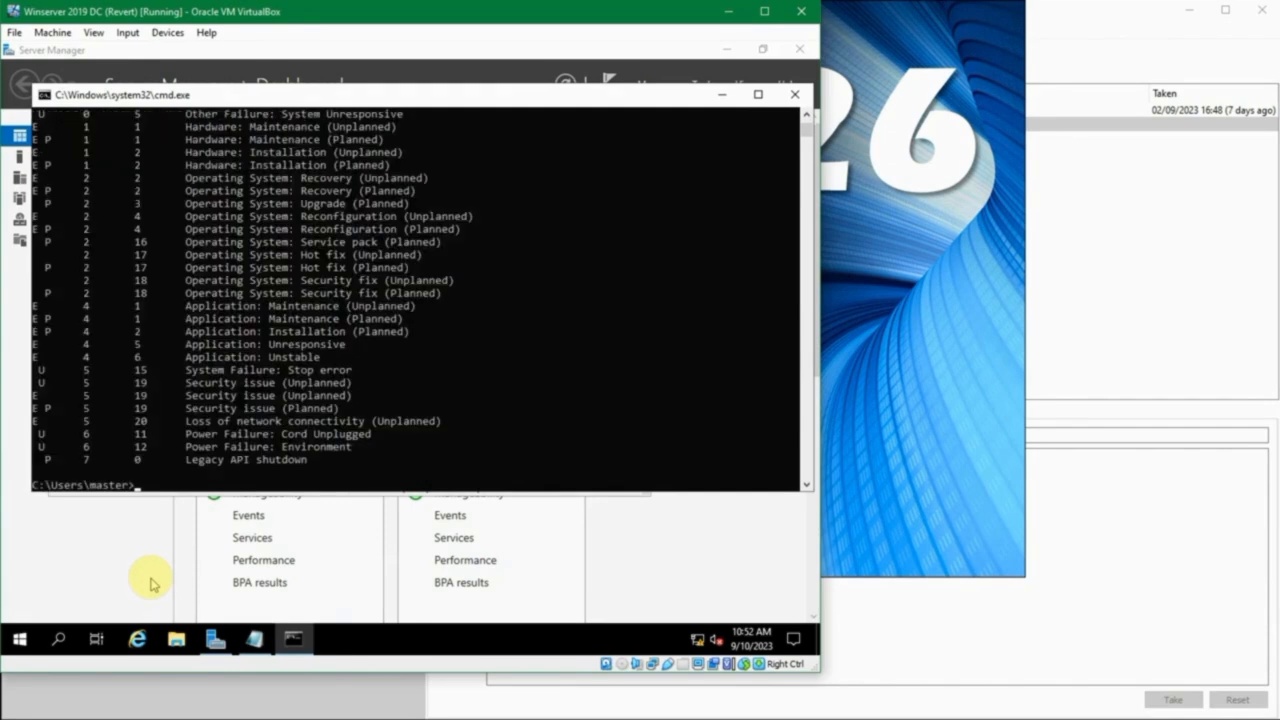
# - Read through the shutdown help, examining the option switches and marking the description of /r
pyautogui.scroll(10, 168, 385)
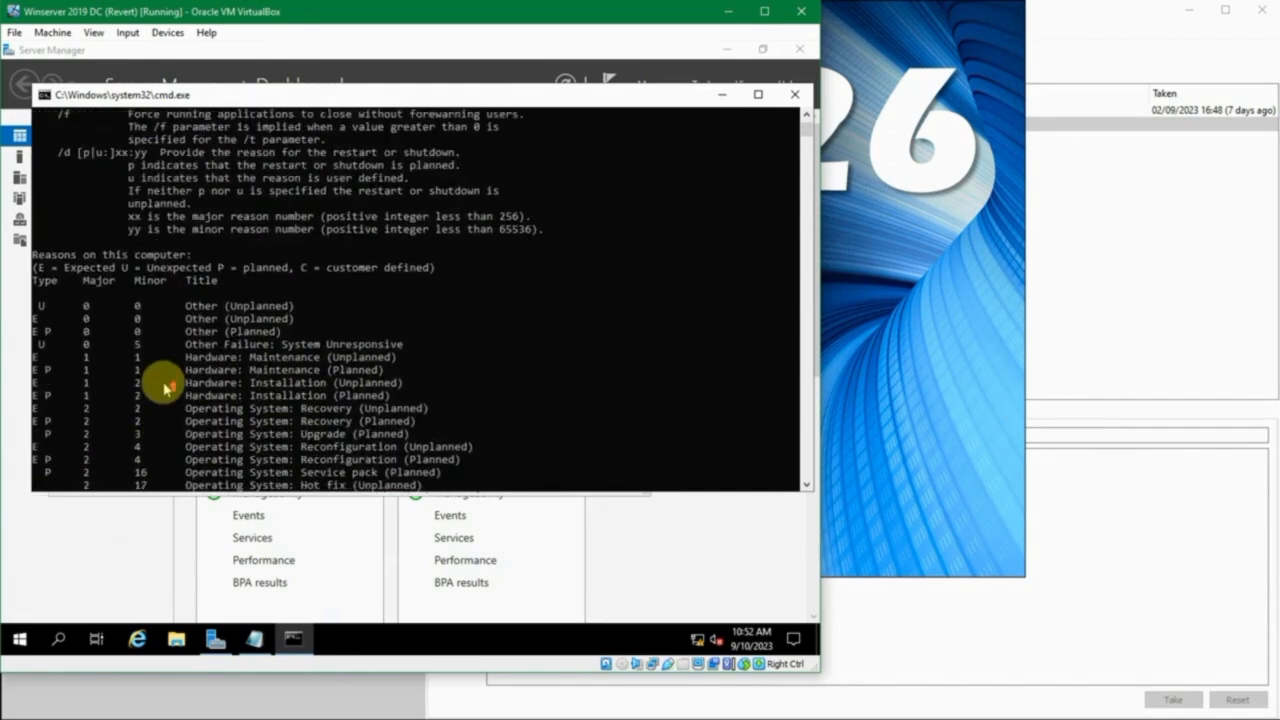
pyautogui.scroll(6, 168, 385)
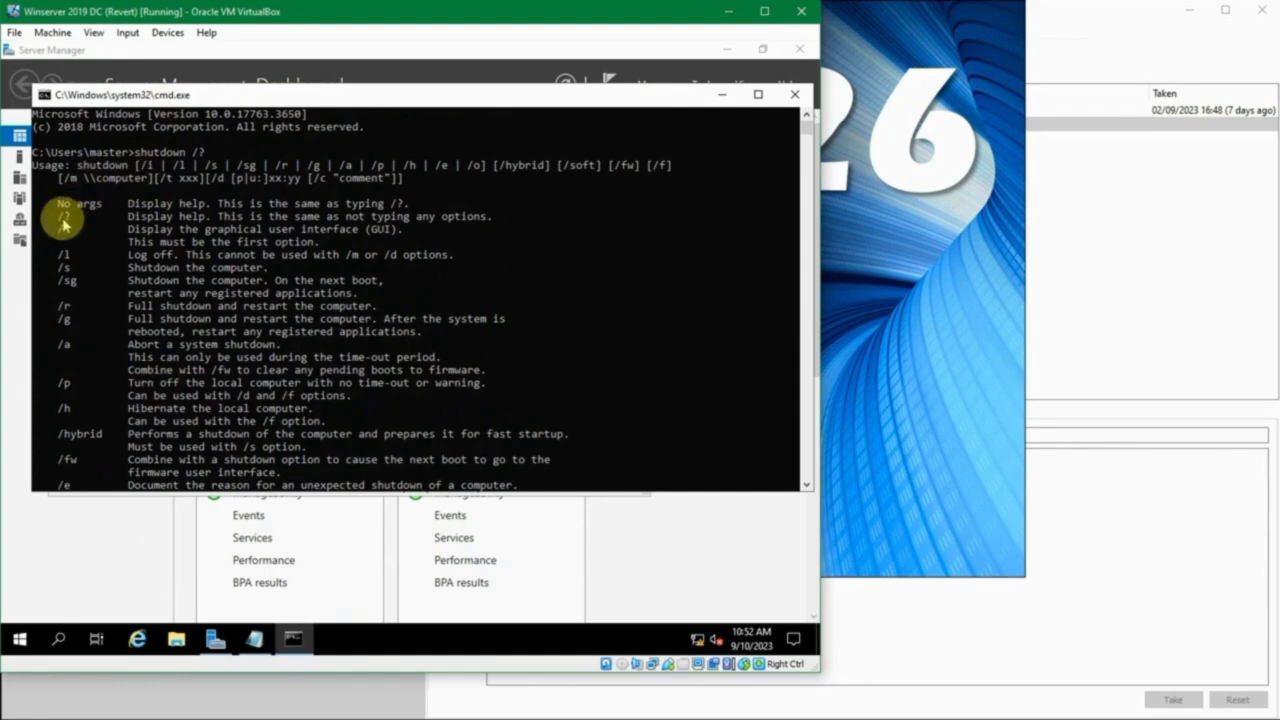
pyautogui.scroll(-2, 86, 318)
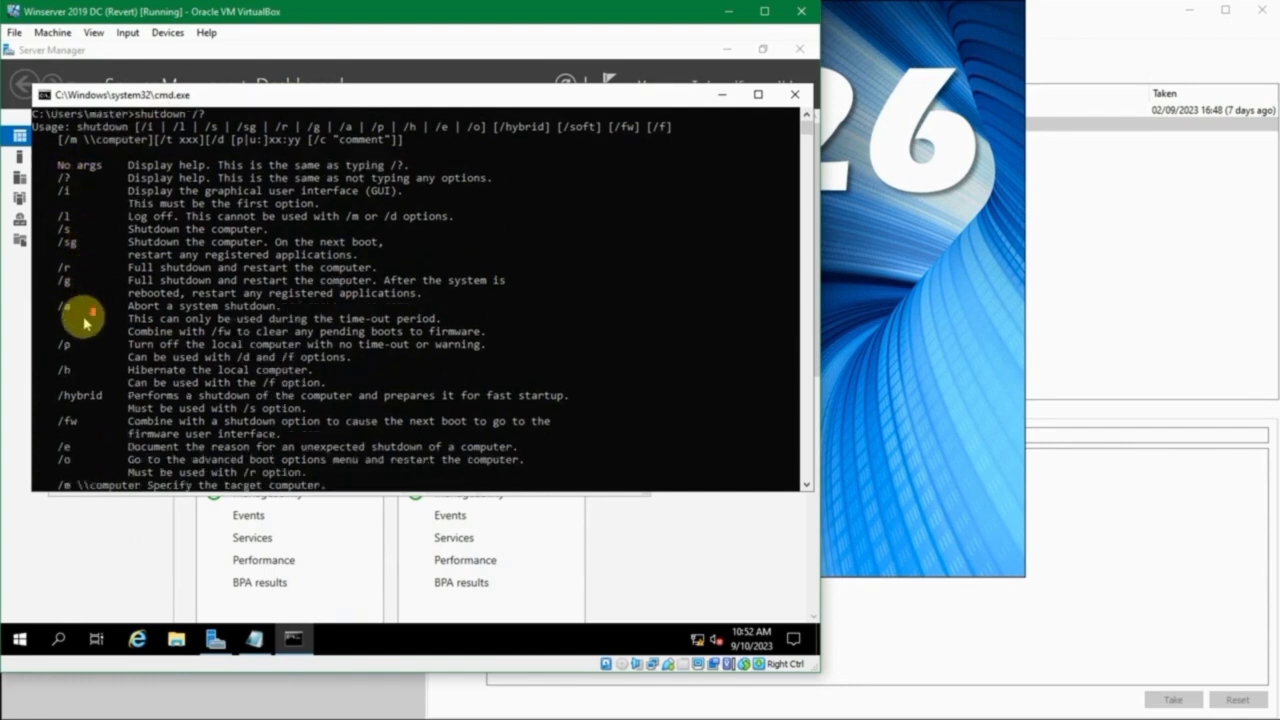
pyautogui.scroll(-4, 86, 320)
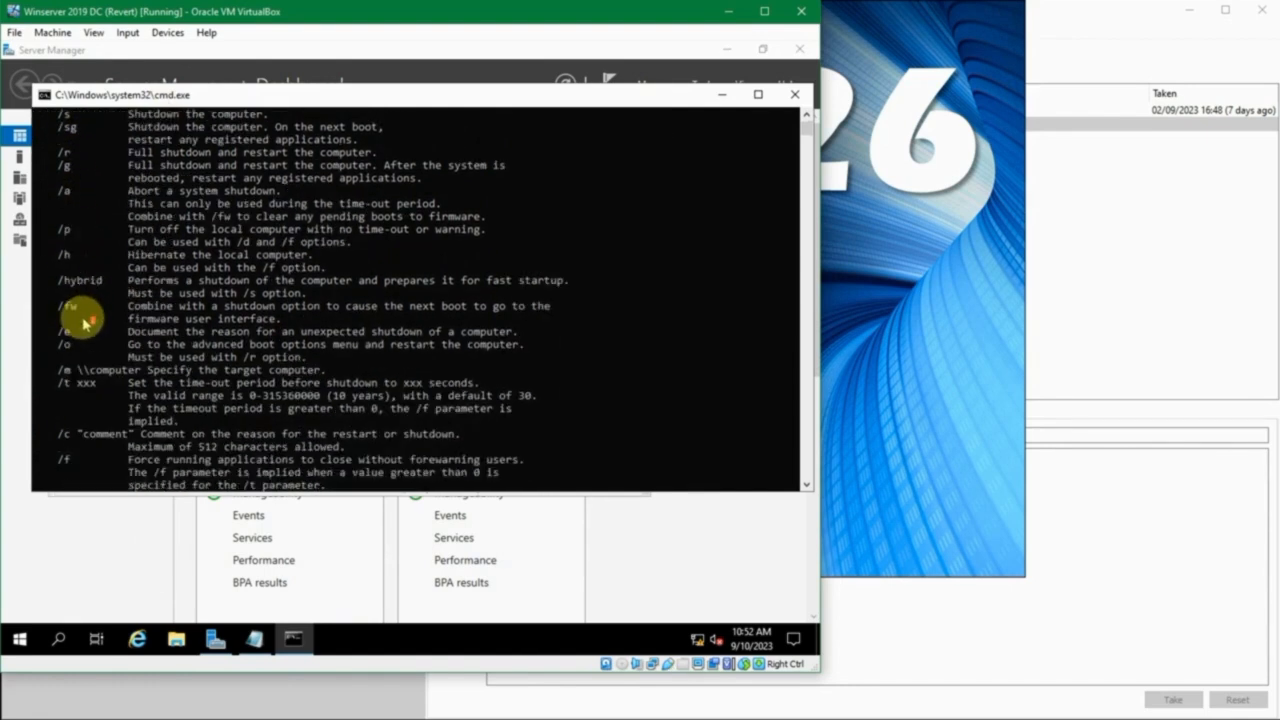
pyautogui.scroll(-1, 86, 320)
pyautogui.scroll(6, 86, 320)
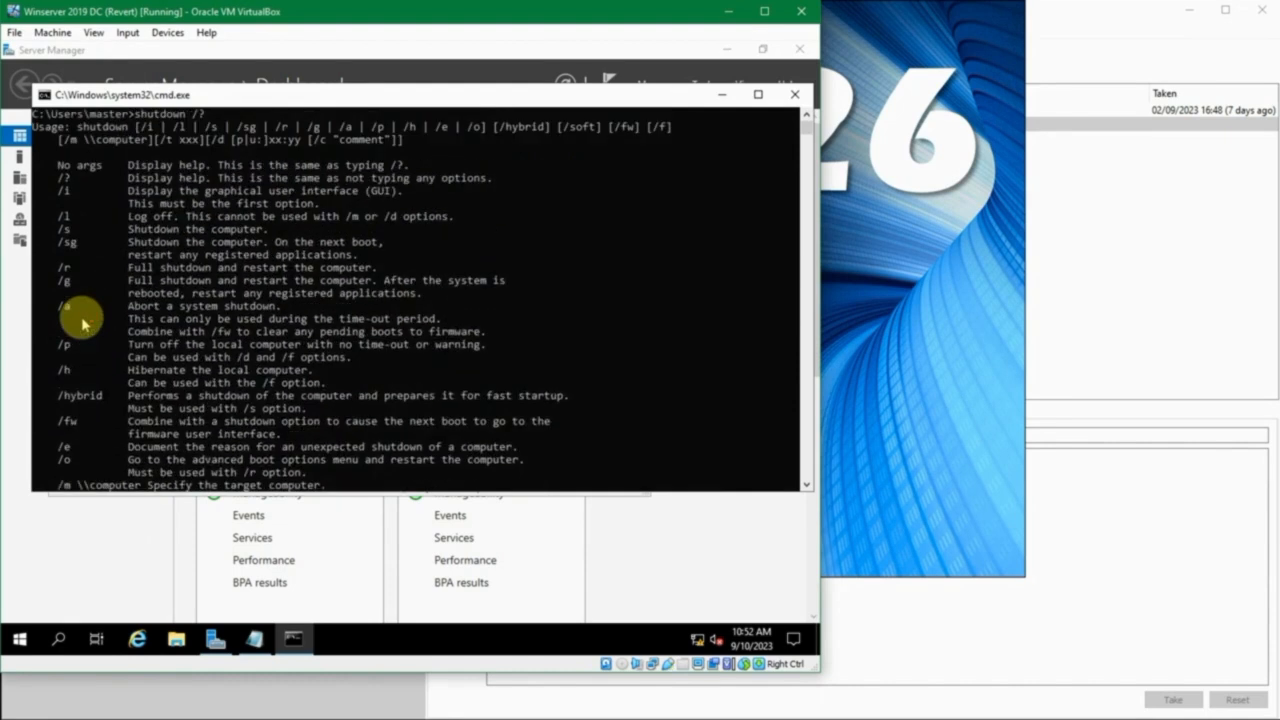
pyautogui.scroll(1, 86, 316)
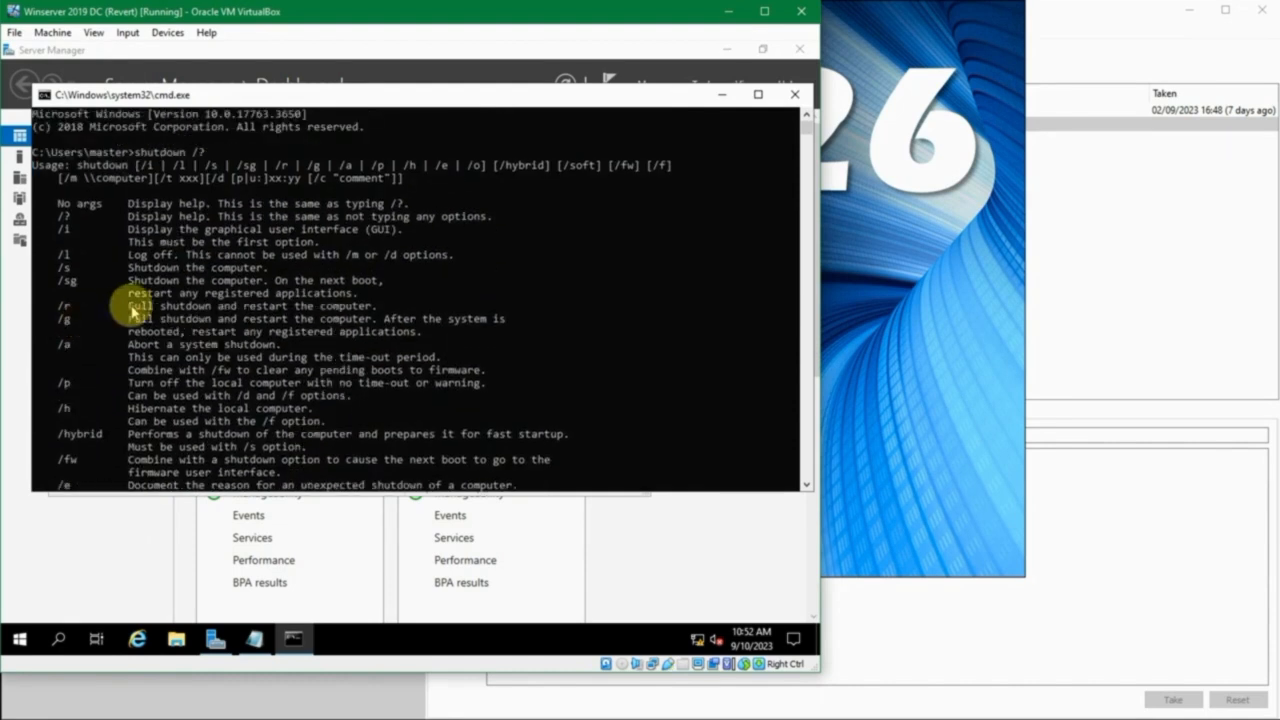
pyautogui.scroll(-1, 127, 288)
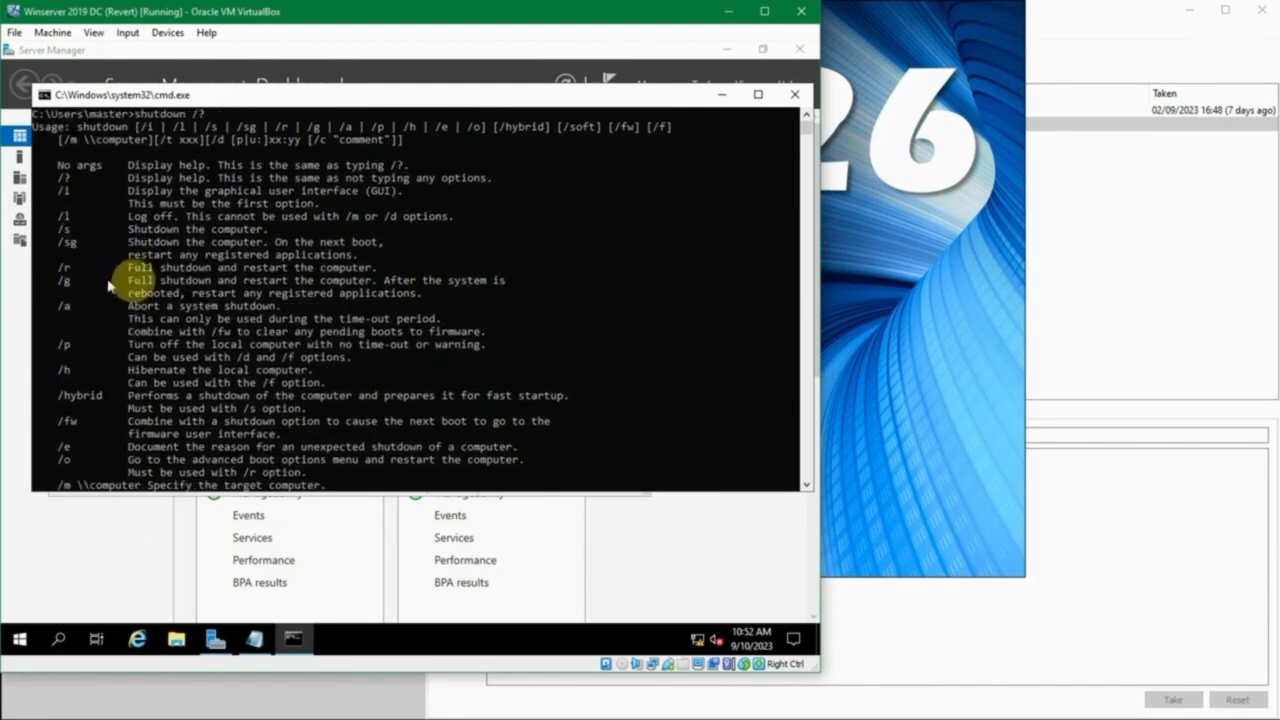
pyautogui.moveTo(155, 267); pyautogui.dragTo(355, 268)
pyautogui.scroll(1, 352, 260)
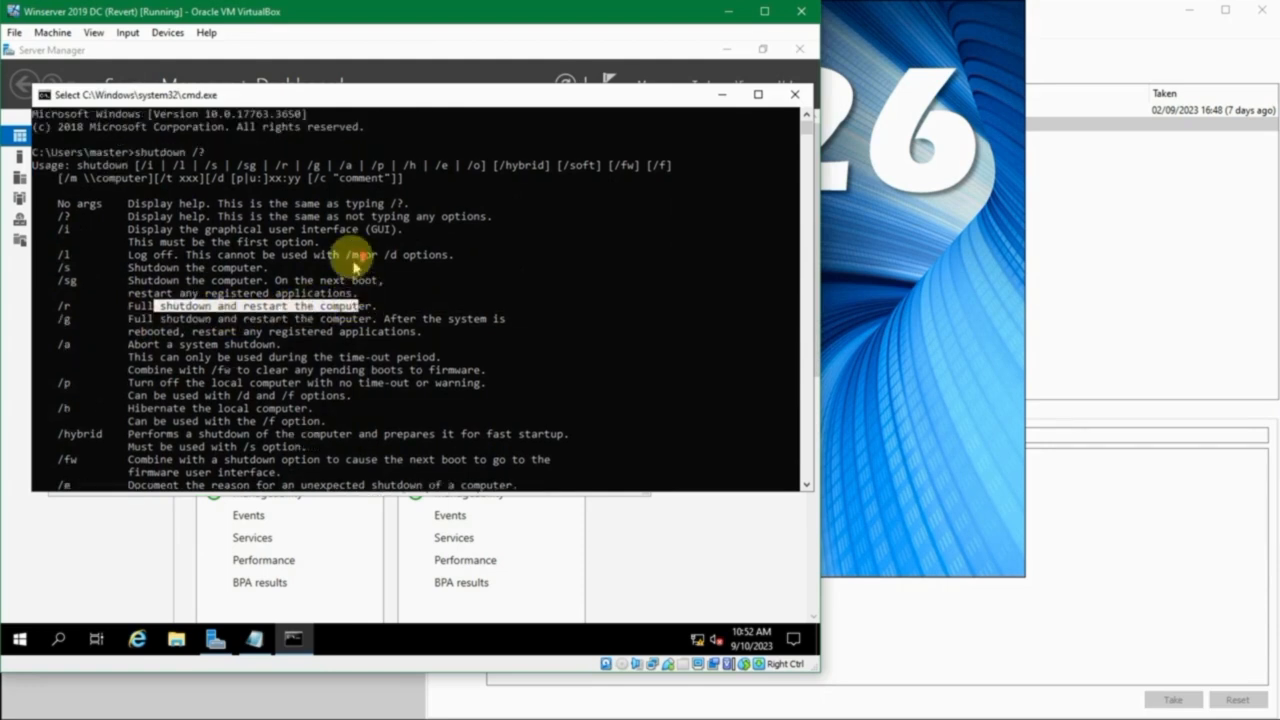
pyautogui.click(228, 152)
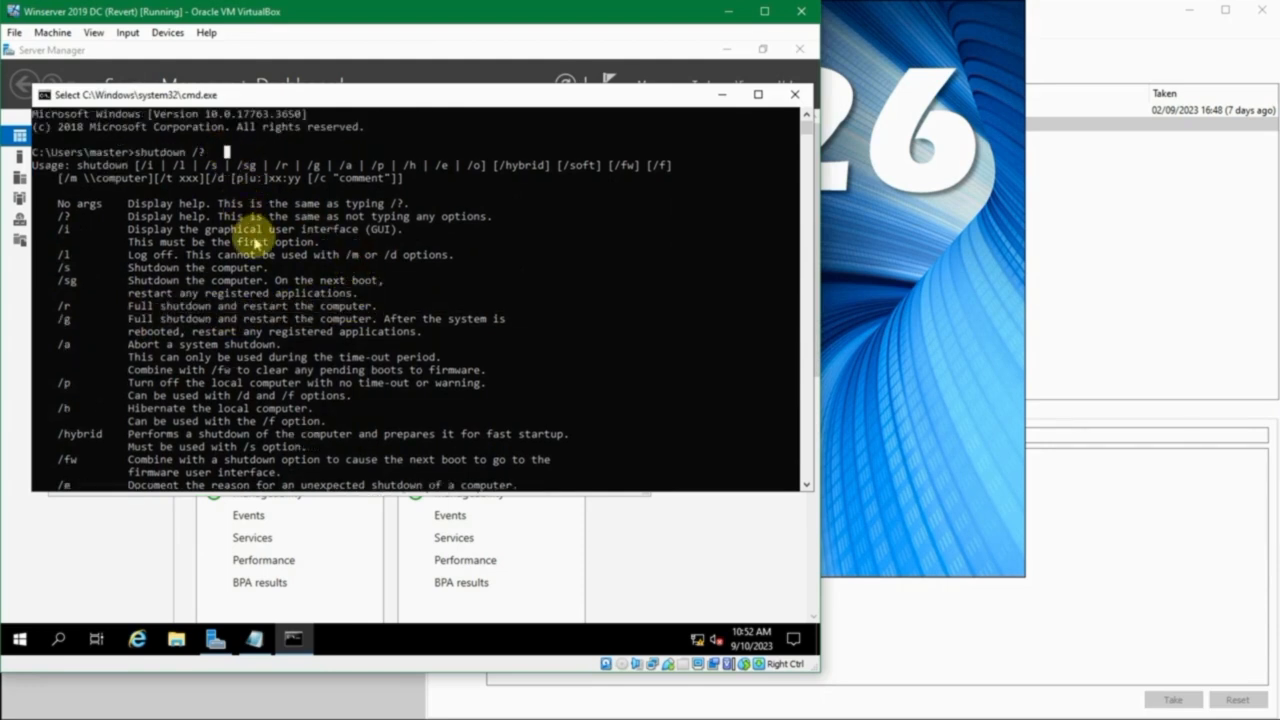
# - Draft shutdown -r -t at the prompt, check the /t time-out option in the help, and clear the unexecuted command
pyautogui.press('Escape')
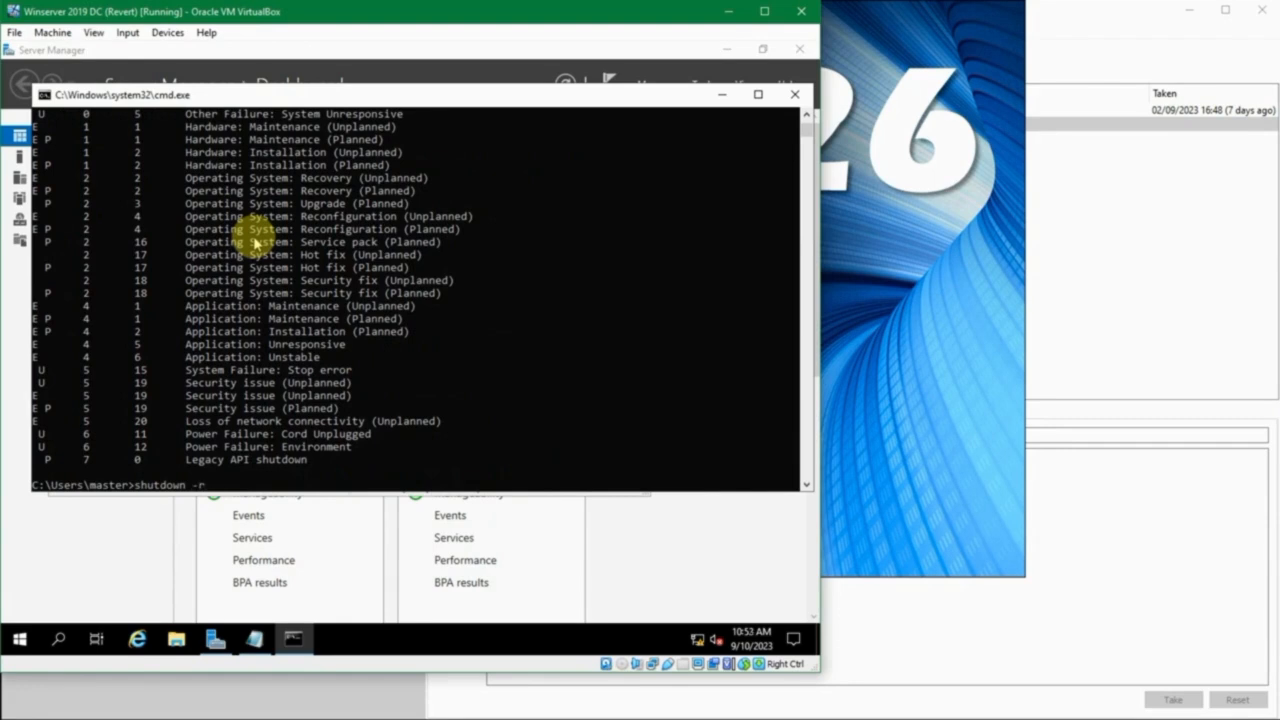
pyautogui.write('t')
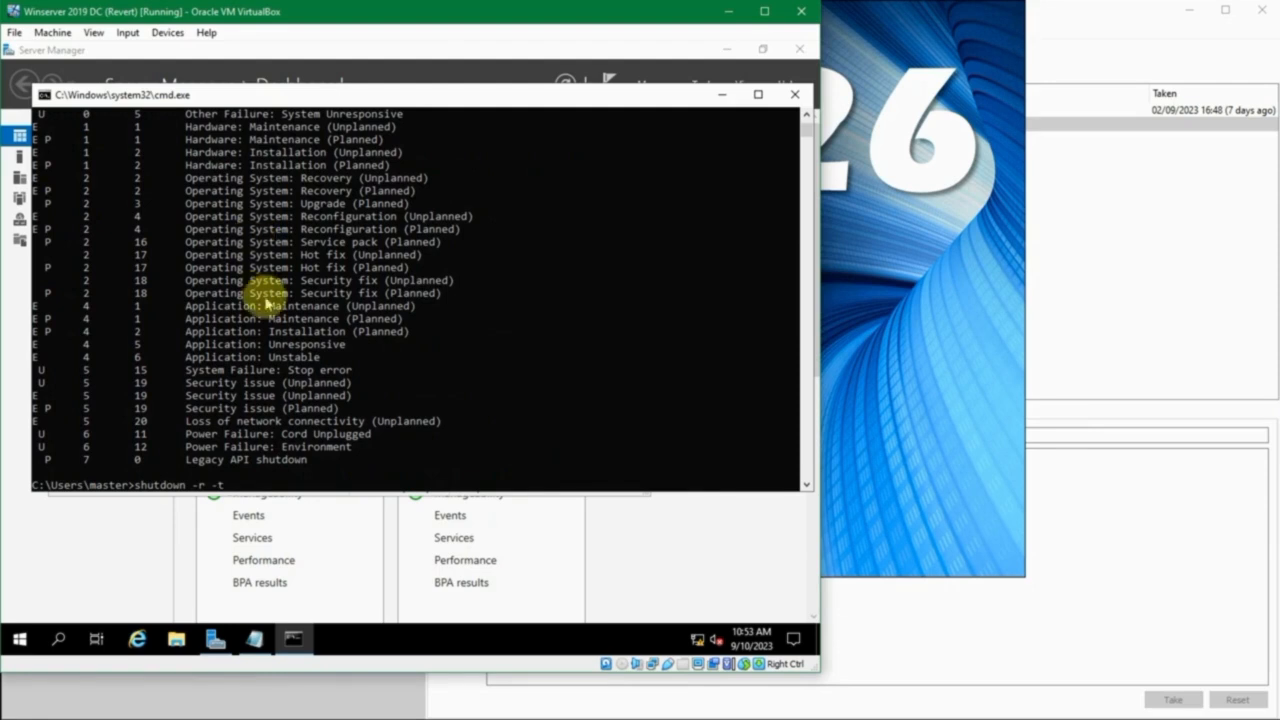
pyautogui.scroll(15, 268, 304)
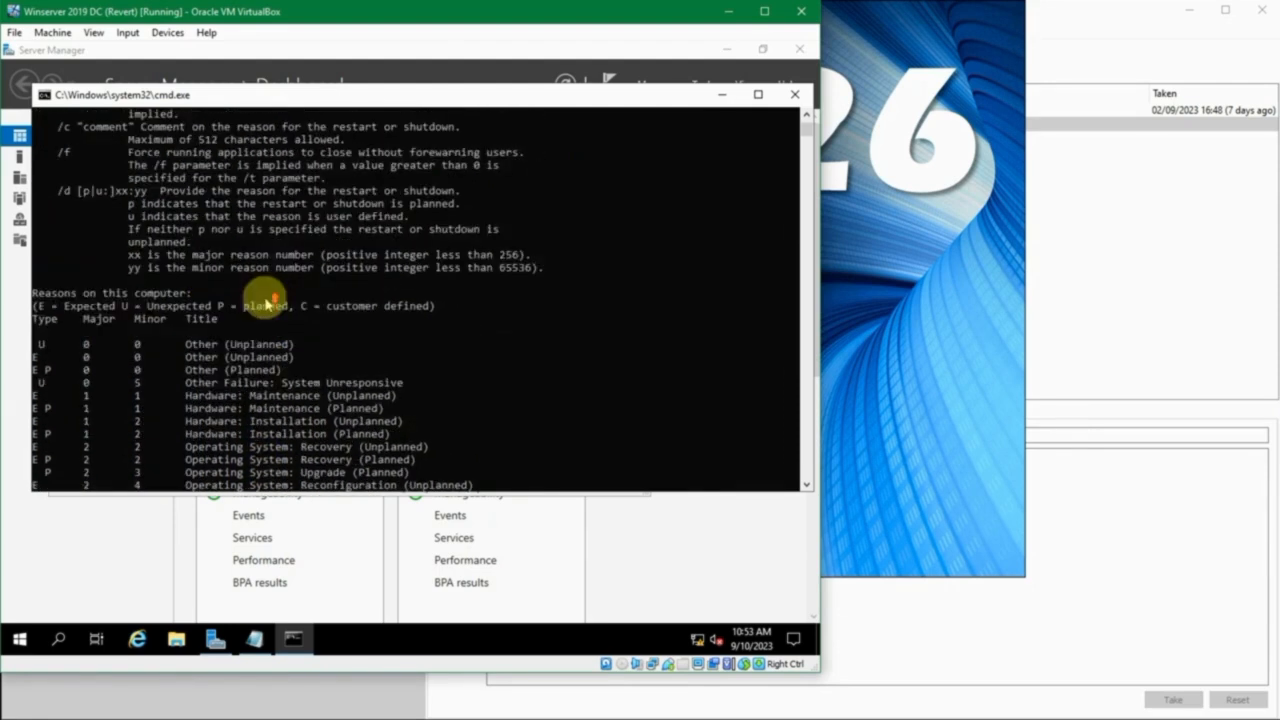
pyautogui.scroll(5, 268, 304)
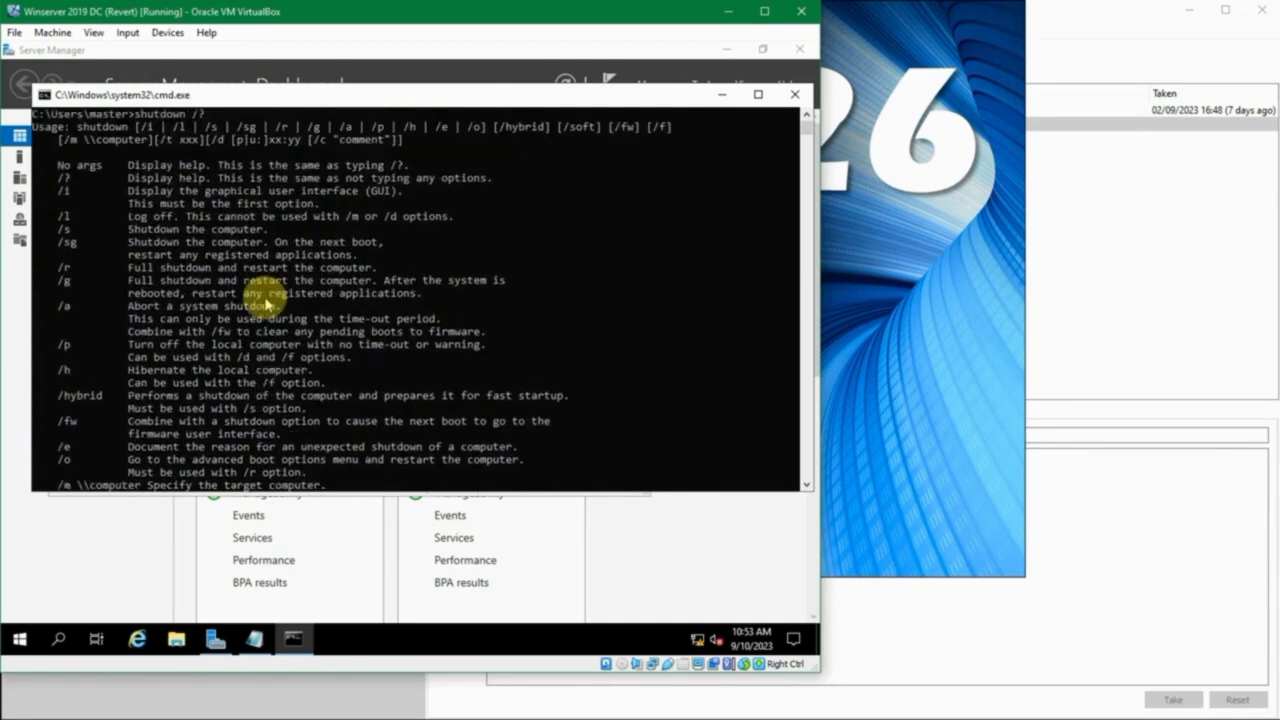
pyautogui.scroll(-2, 268, 304)
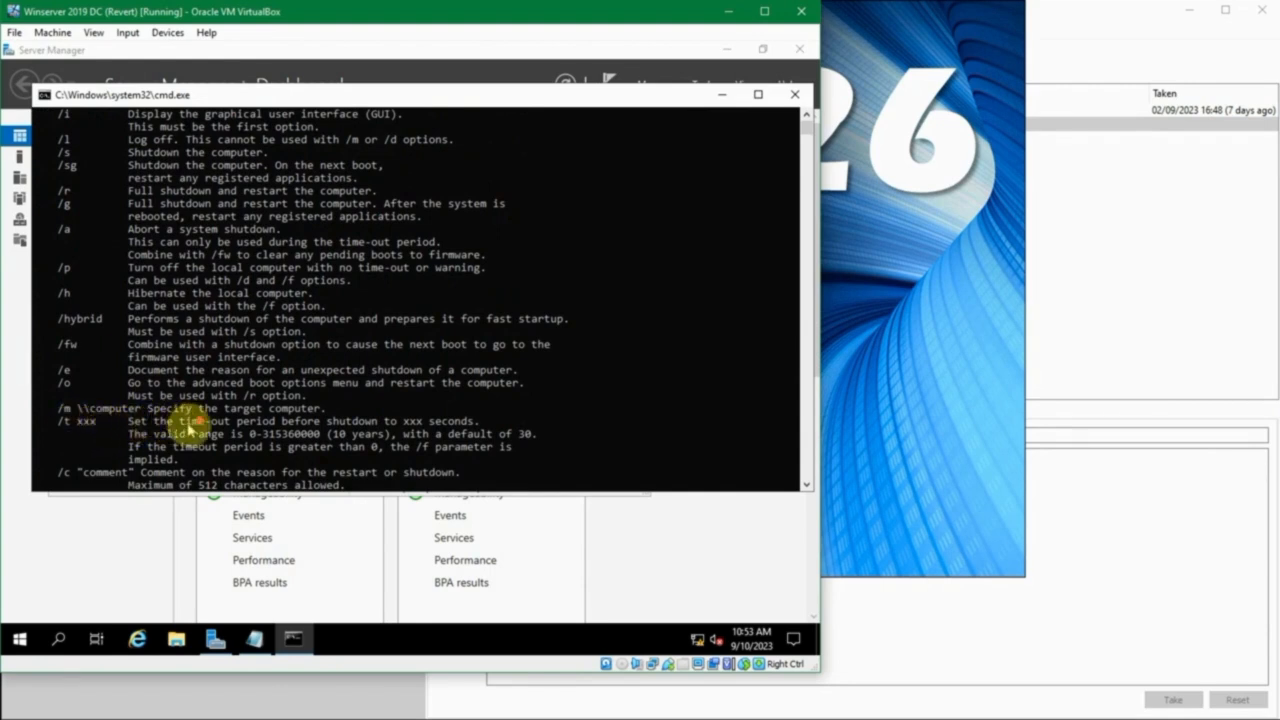
pyautogui.scroll(-12, 200, 420)
pyautogui.scroll(-5, 360, 380)
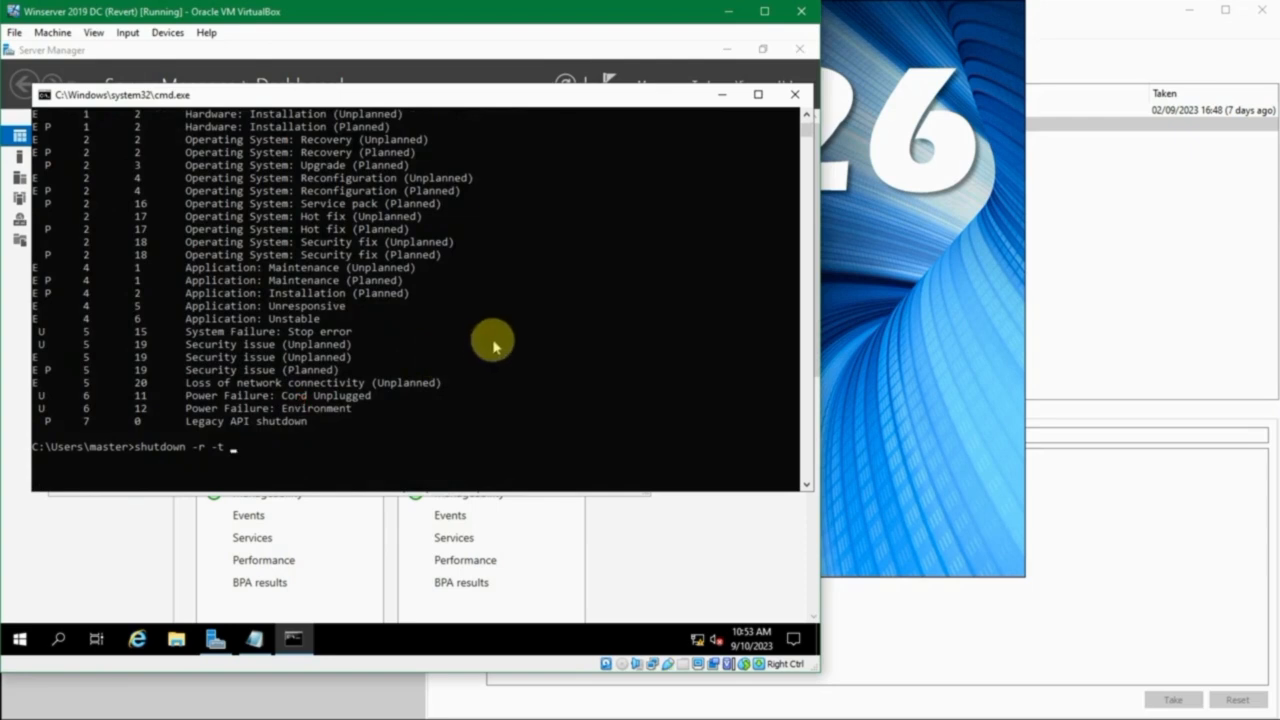
pyautogui.write('0')
pyautogui.press('BackSpace')
pyautogui.press('BackSpace')
pyautogui.press('BackSpace')
pyautogui.press('BackSpace')
pyautogui.press('BackSpace')
pyautogui.press('BackSpace')
pyautogui.press('BackSpace')
pyautogui.press('BackSpace')
pyautogui.press('BackSpace')
pyautogui.press('BackSpace')
pyautogui.press('BackSpace')
pyautogui.press('BackSpace')
pyautogui.press('BackSpace')
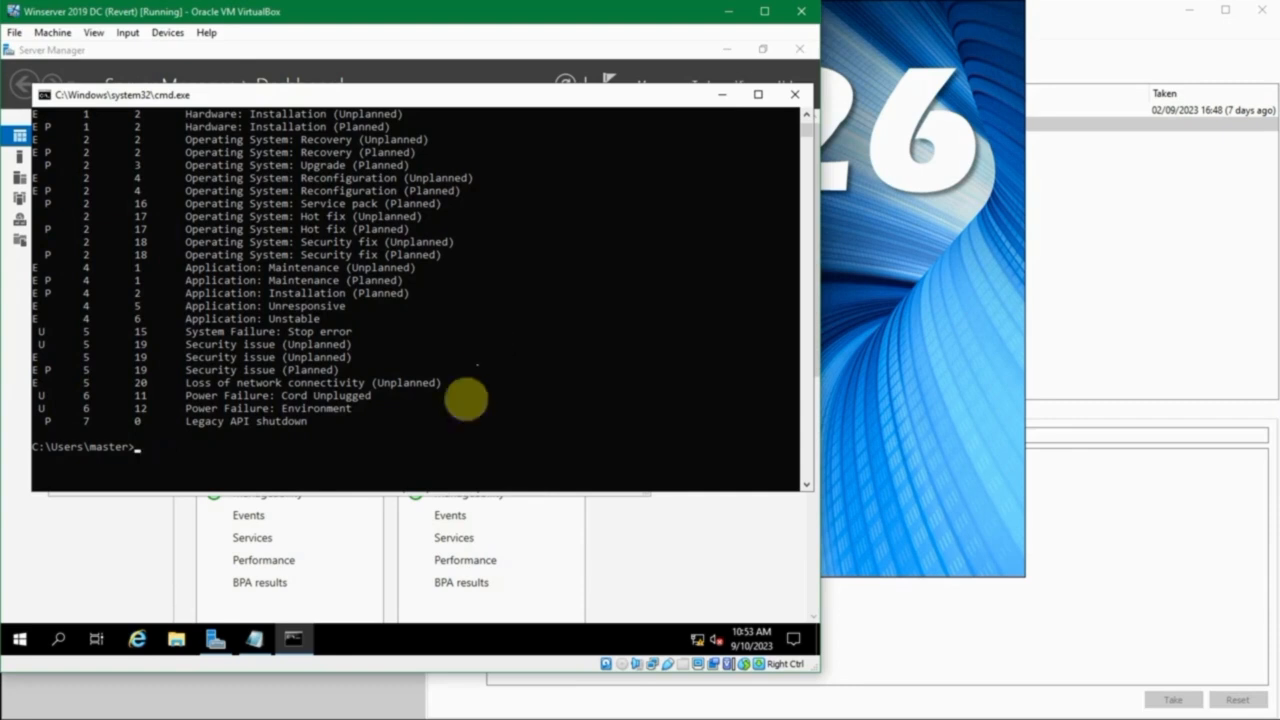
# - Switch to Notepad and write the restart command shutdown -r -t 10 in the blank document
pyautogui.click(255, 637)
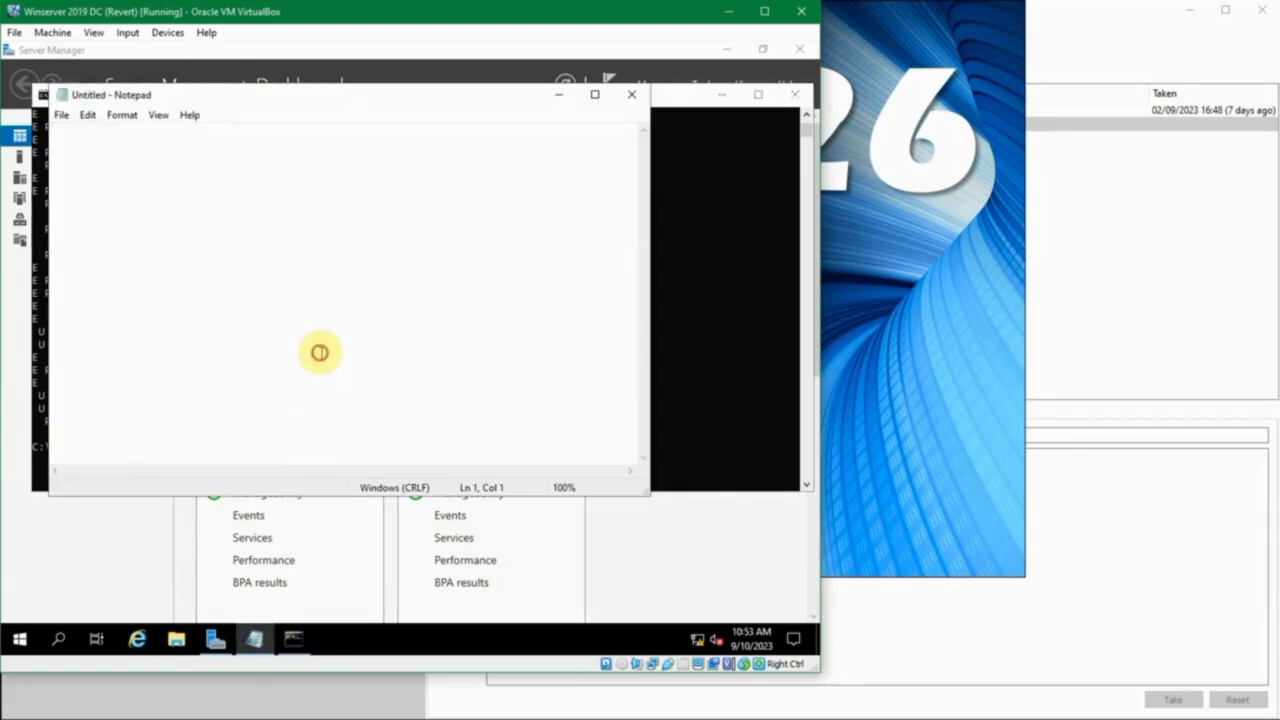
pyautogui.write('shutdown')
pyautogui.write('-r -t 10')
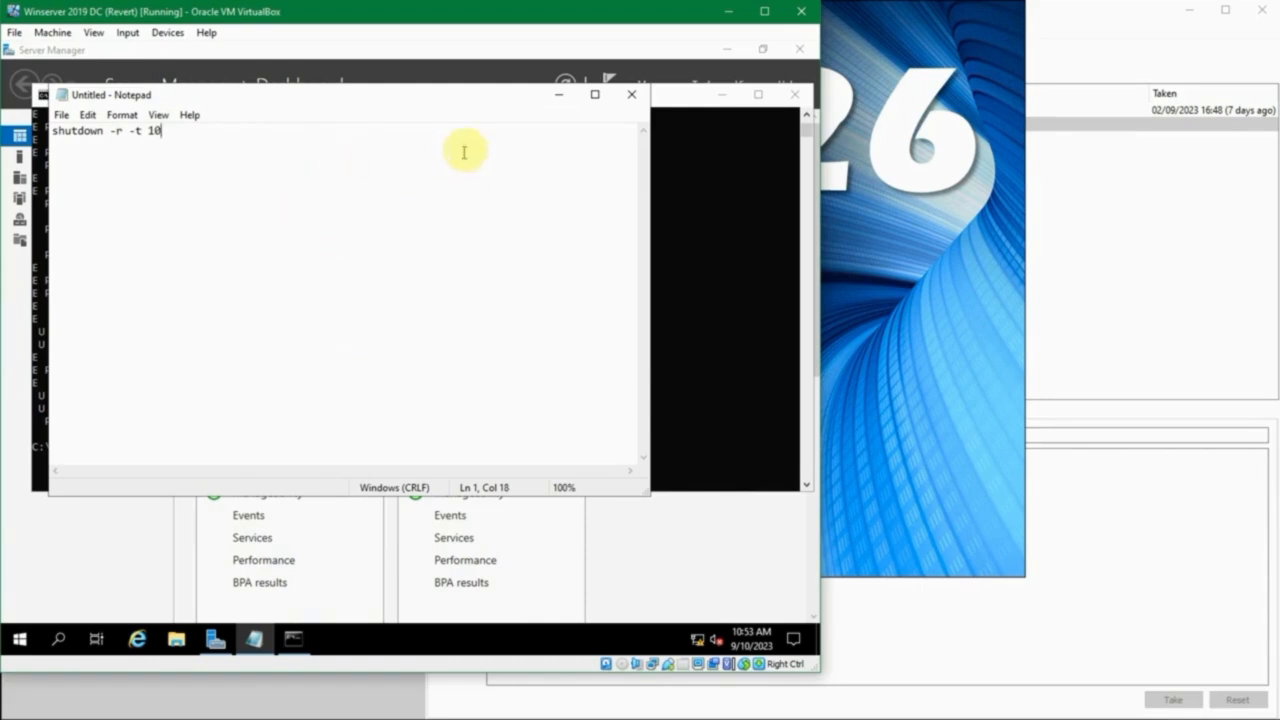
# - Save the restart command document on the Desktop as restart.txt
pyautogui.hotkey('ctrl', 's')
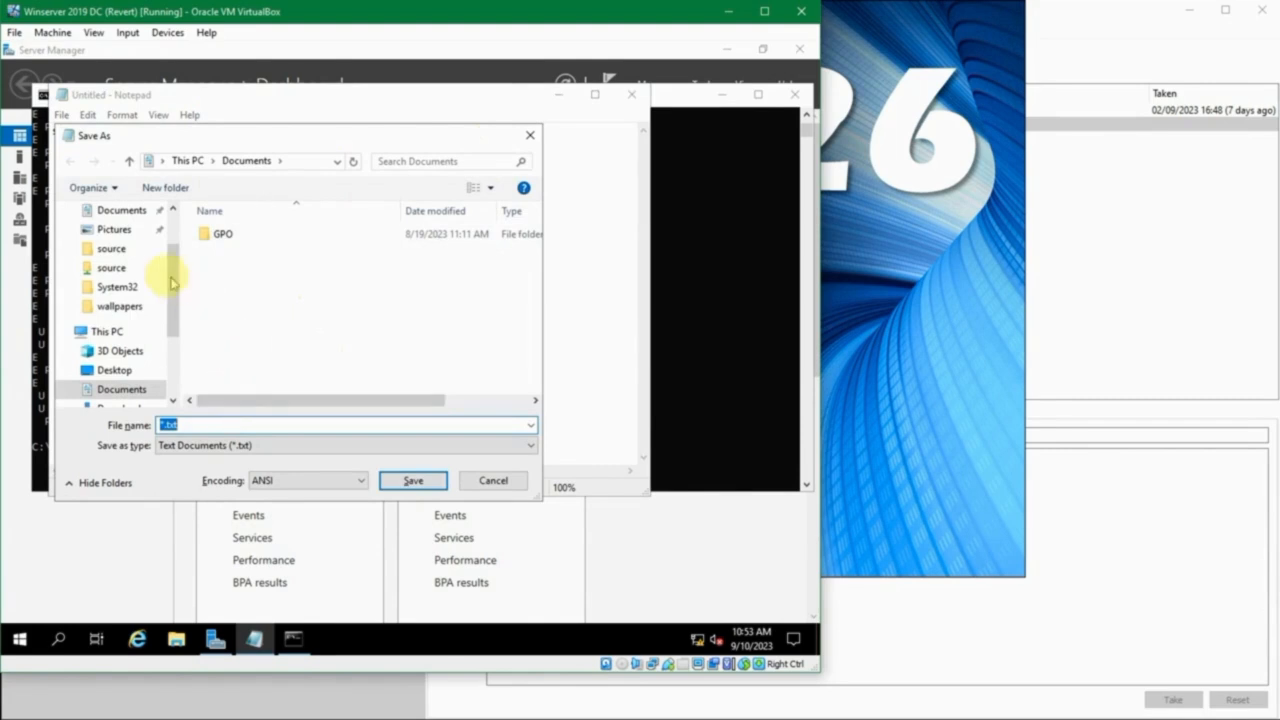
pyautogui.click(114, 370)
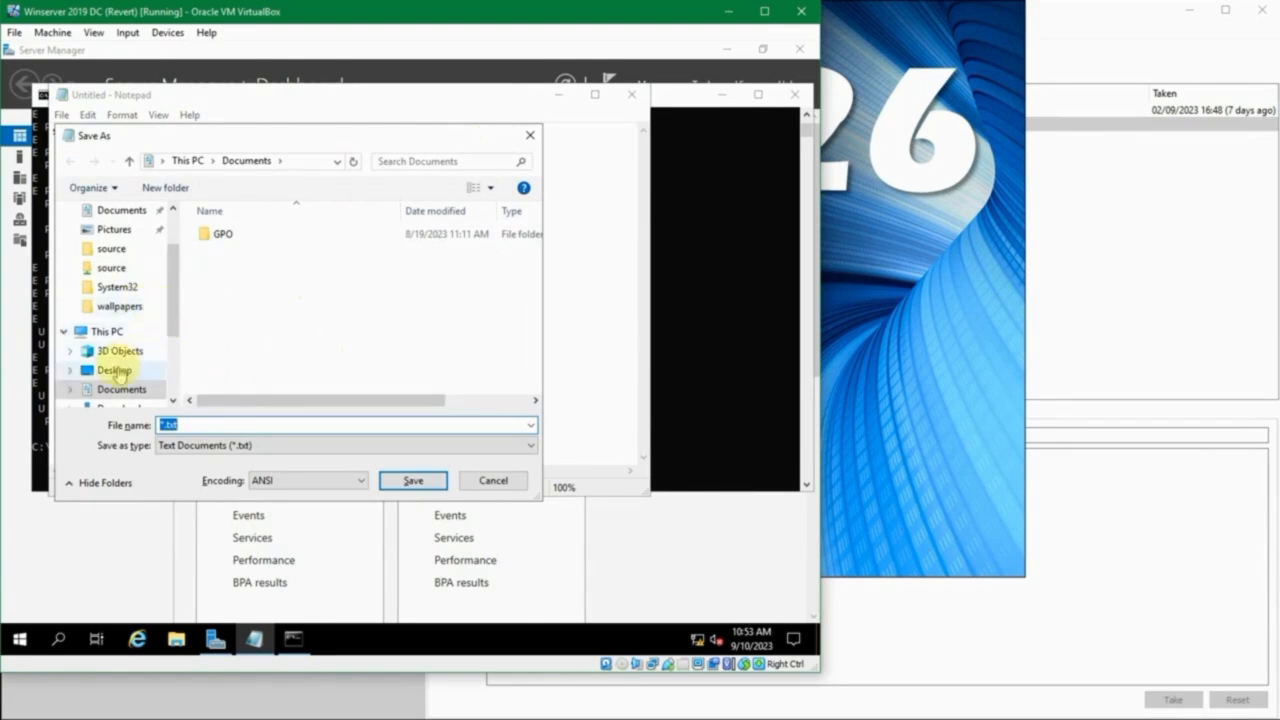
pyautogui.press('Home')
pyautogui.write('restas')
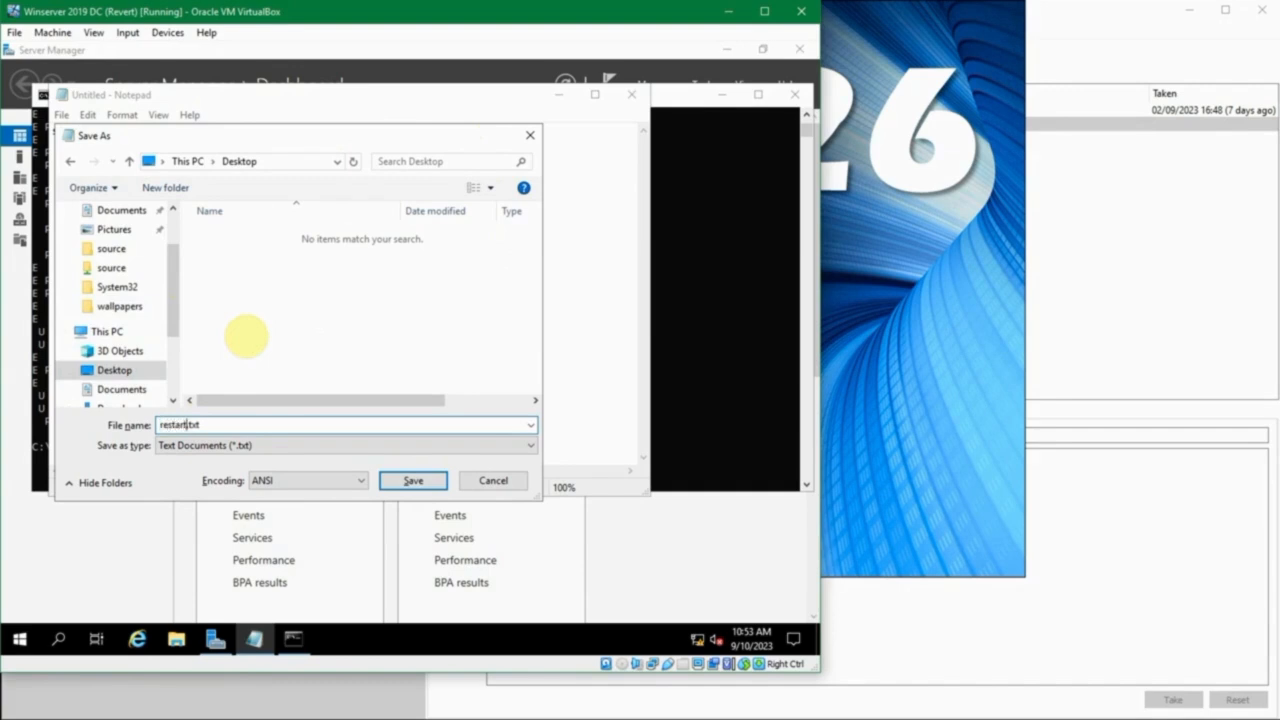
pyautogui.write('t')
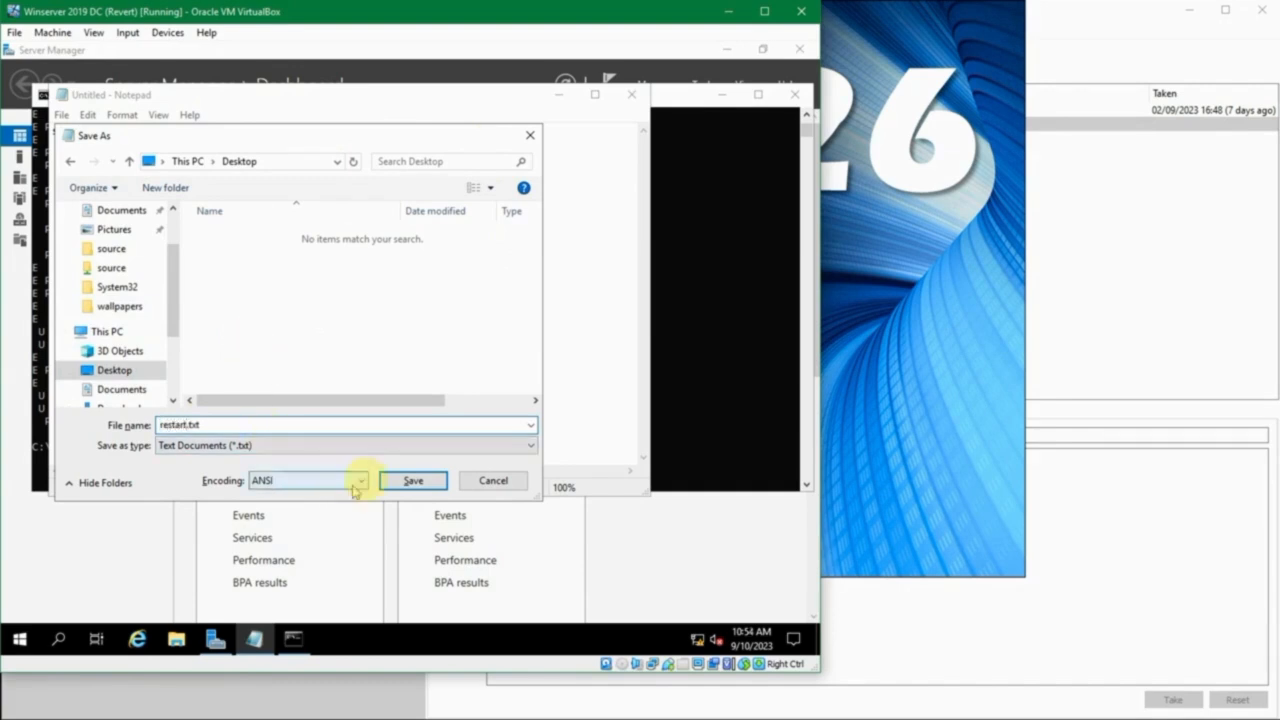
pyautogui.click(412, 482)
# - Close Notepad and the Command Prompt, and minimize Server Manager to reach the desktop
pyautogui.click(630, 94)
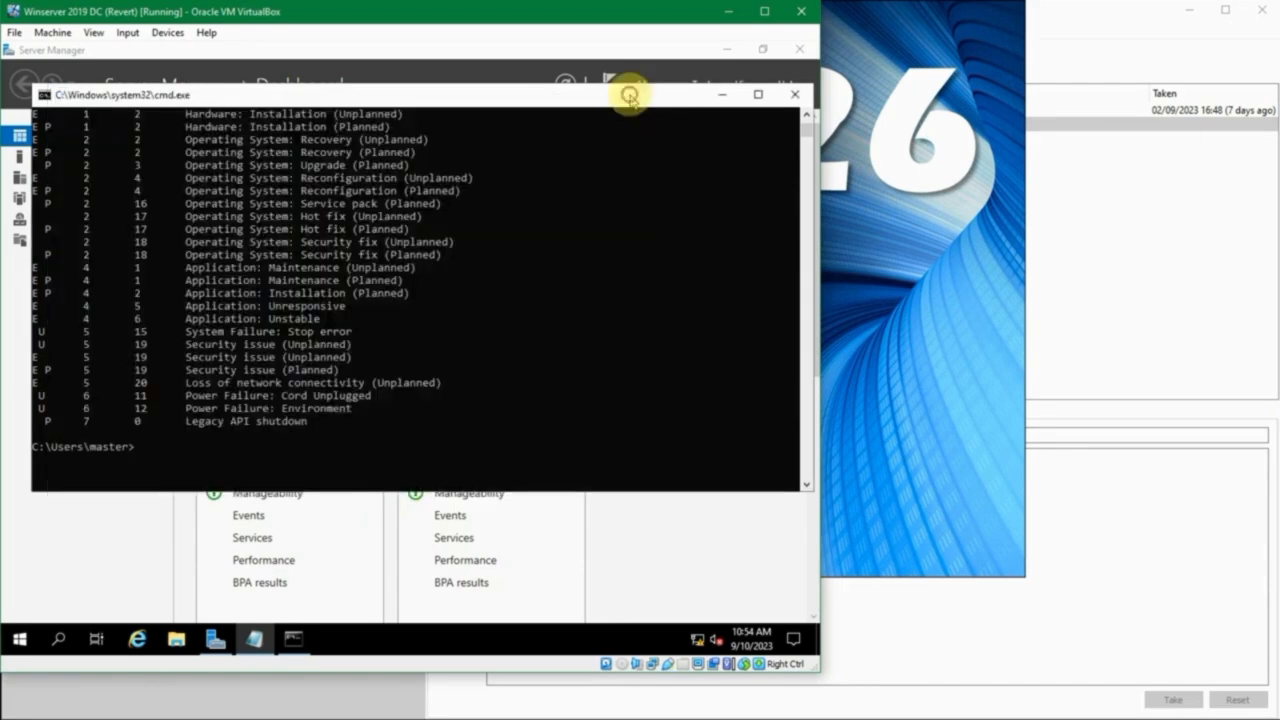
pyautogui.click(794, 94)
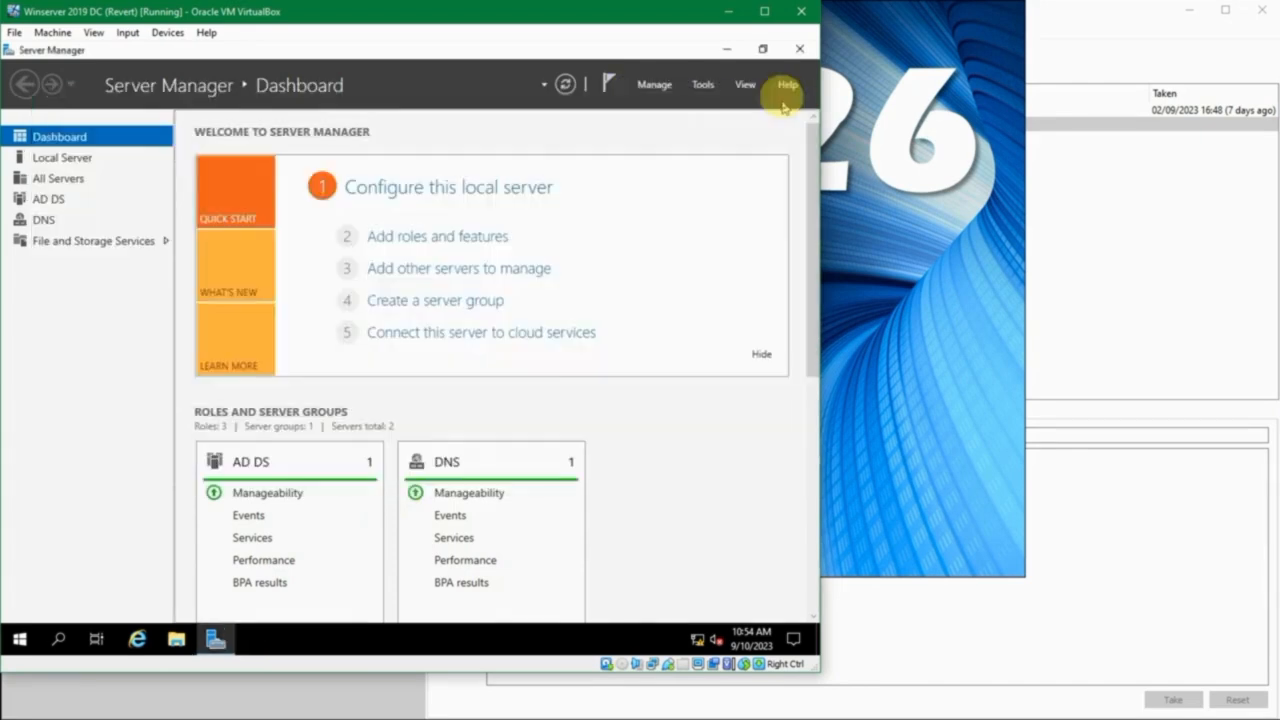
pyautogui.click(731, 49)
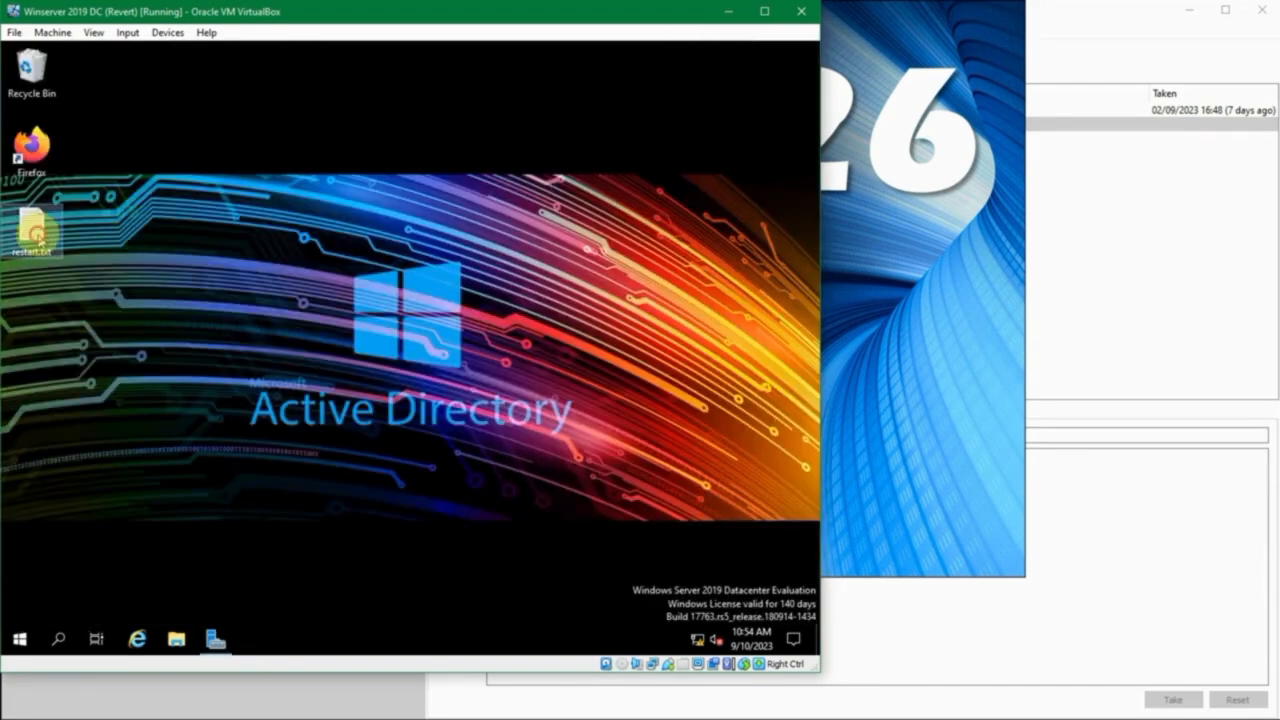
# - Rename the desktop file restart.txt as restart.bat and accept the extension change
pyautogui.click(37, 237)
pyautogui.press('F2')
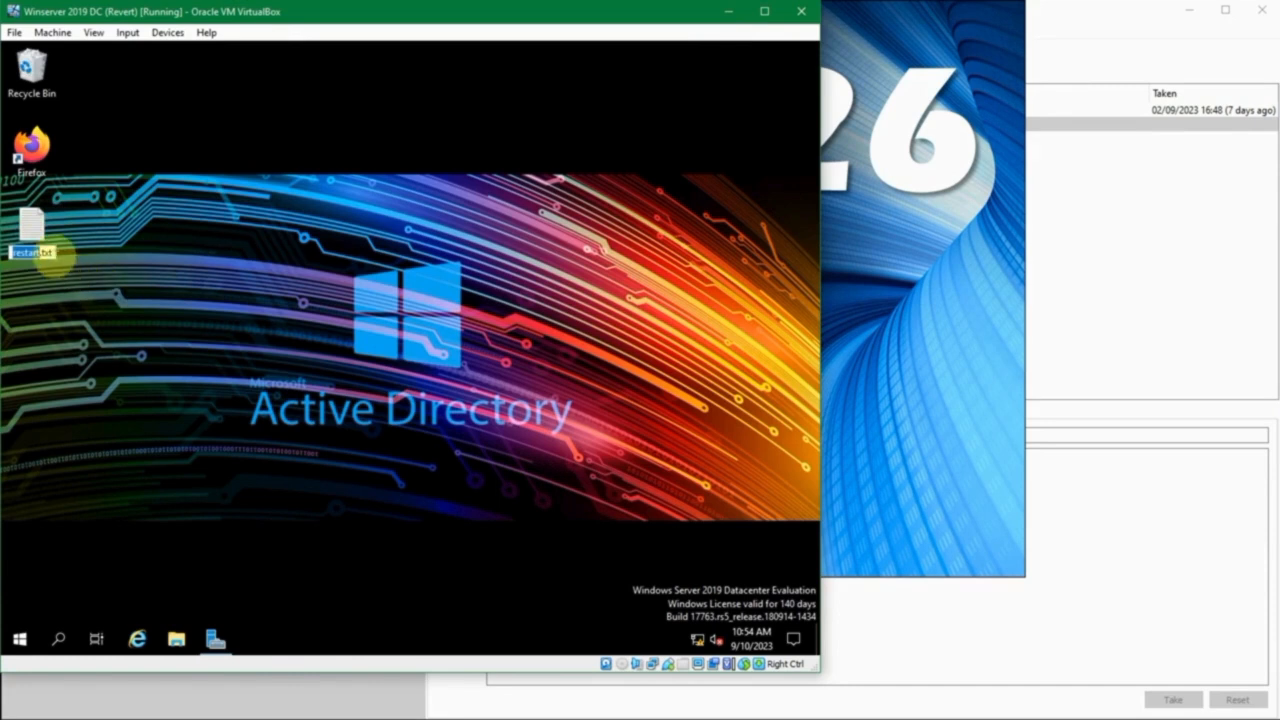
pyautogui.press('Return')
pyautogui.press('BackSpace')
pyautogui.press('BackSpace')
pyautogui.press('BackSpace')
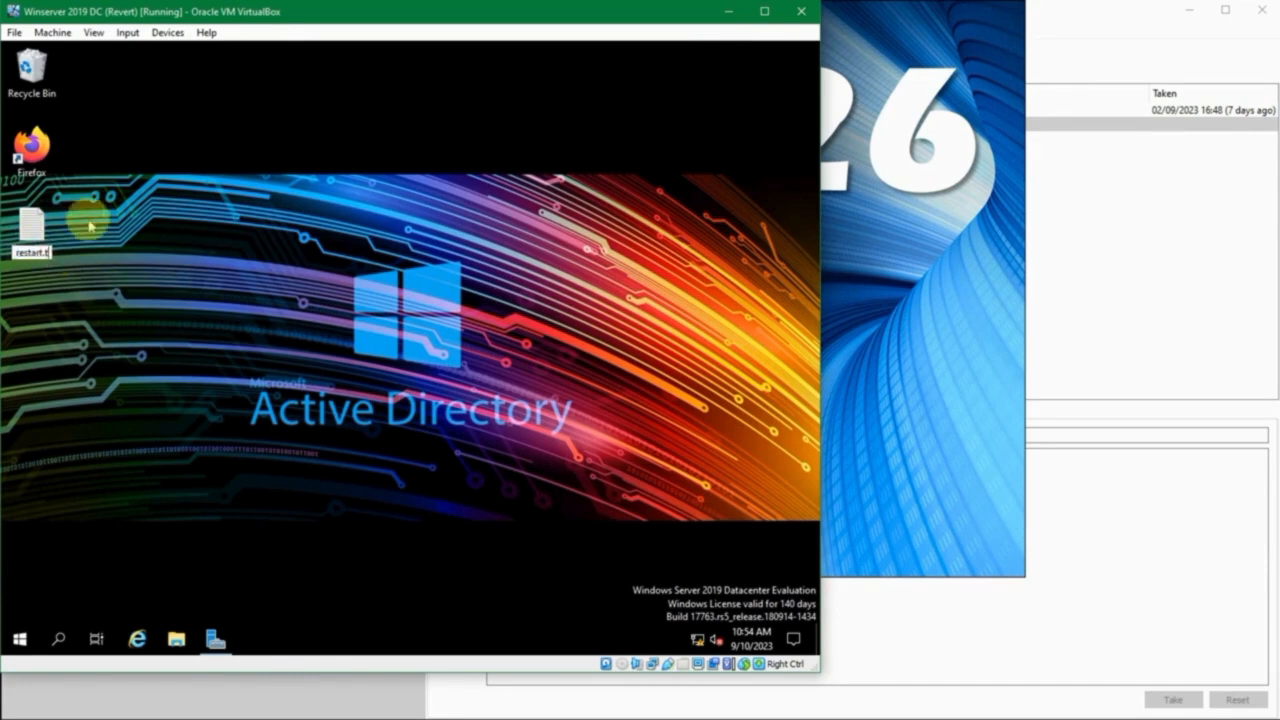
pyautogui.write('bat')
pyautogui.press('Return')
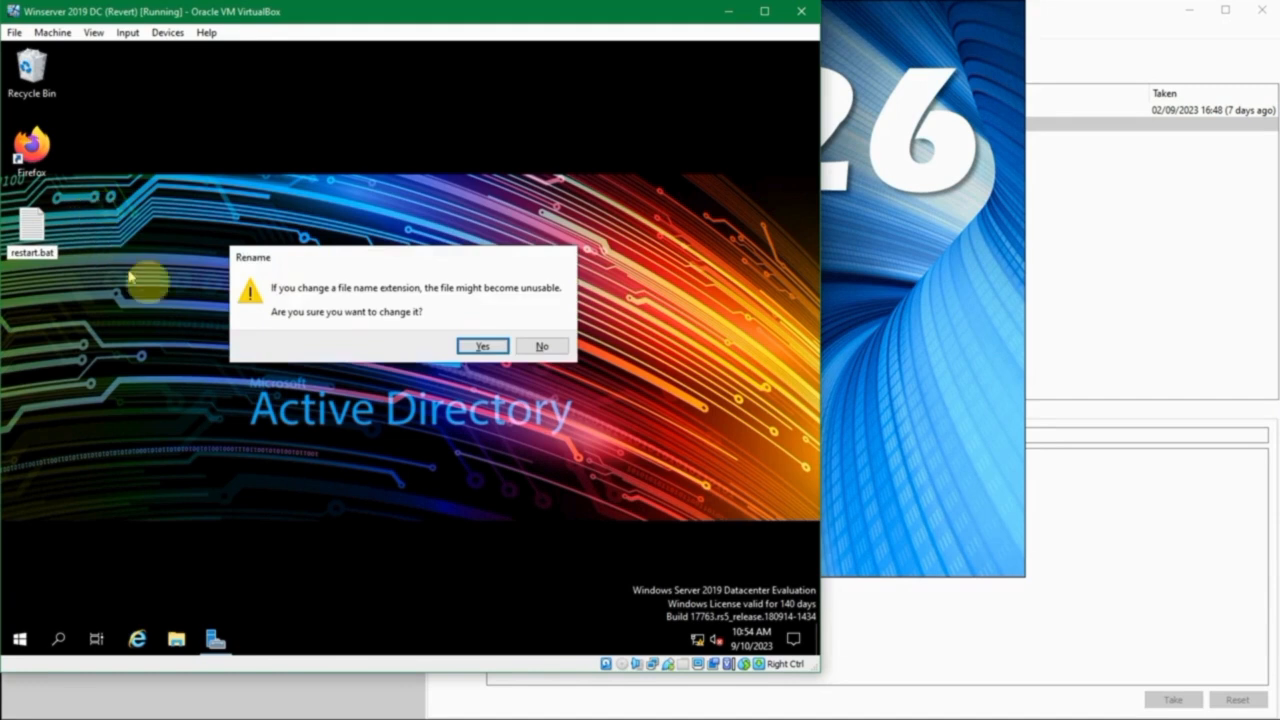
pyautogui.click(480, 346)
pyautogui.click(198, 295)
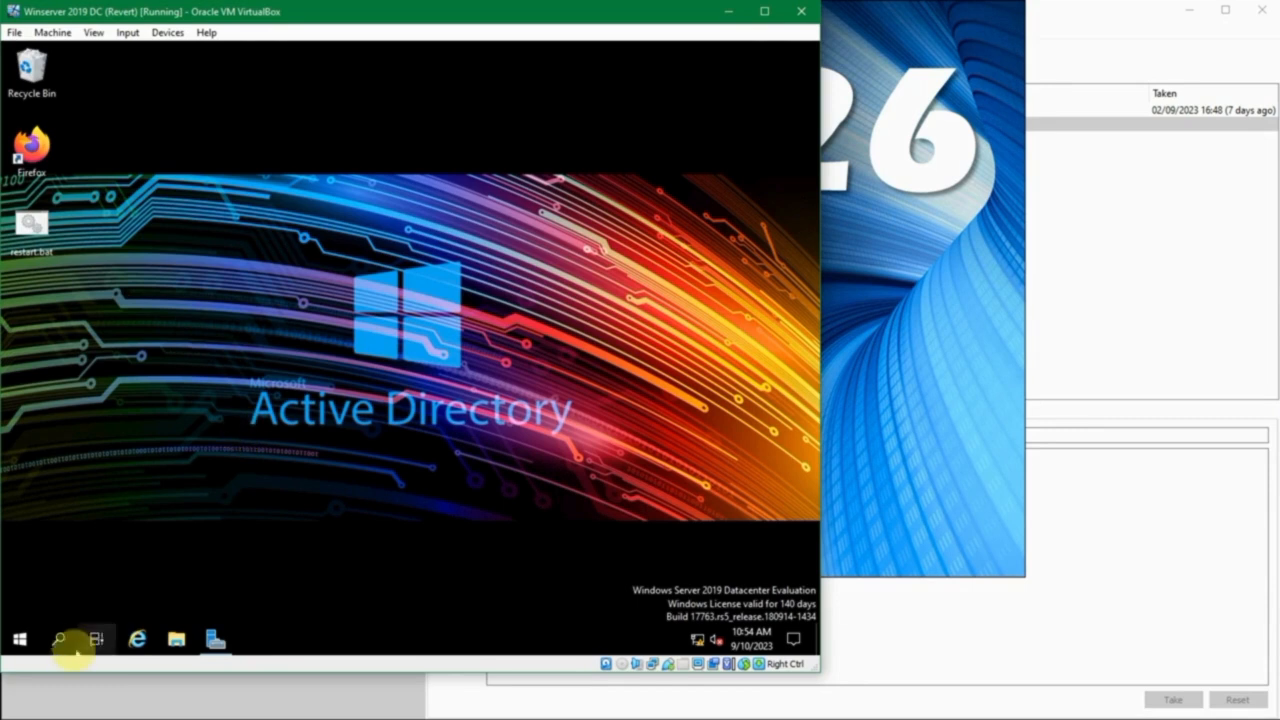
# - Open Task Scheduler and display the Admin folder of the Task Scheduler Library
pyautogui.click(20, 638)
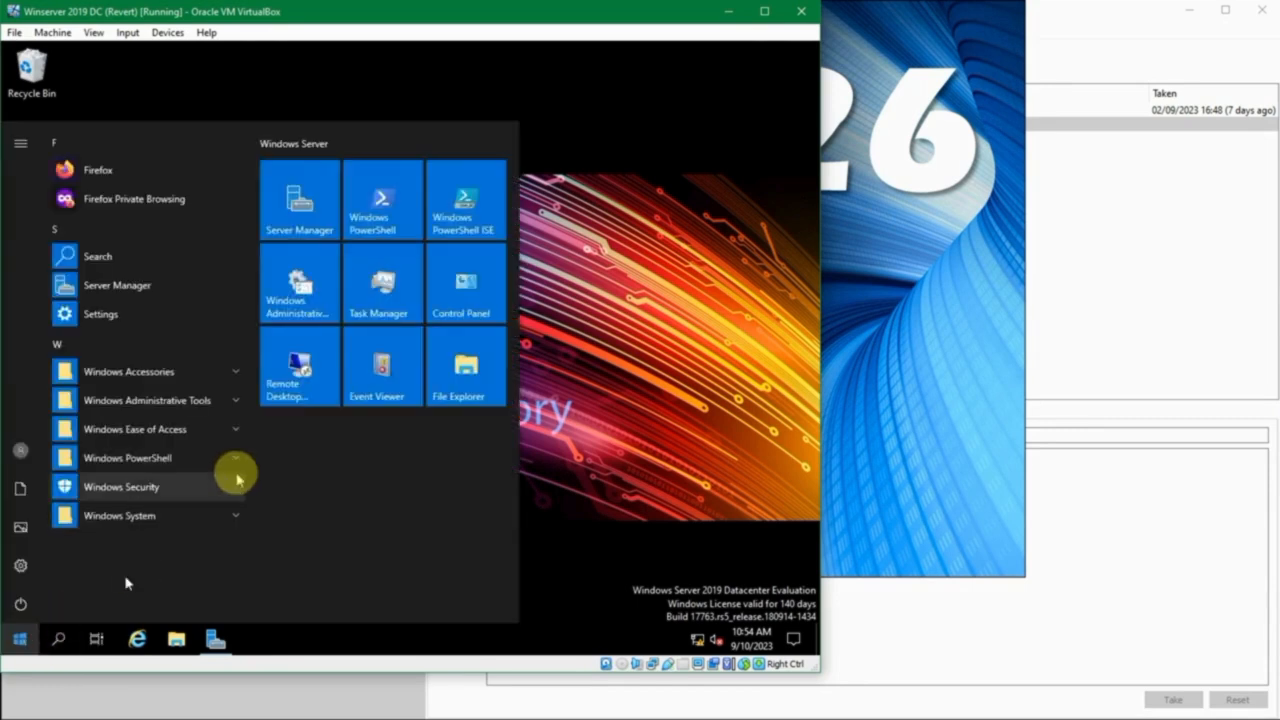
pyautogui.click(580, 344)
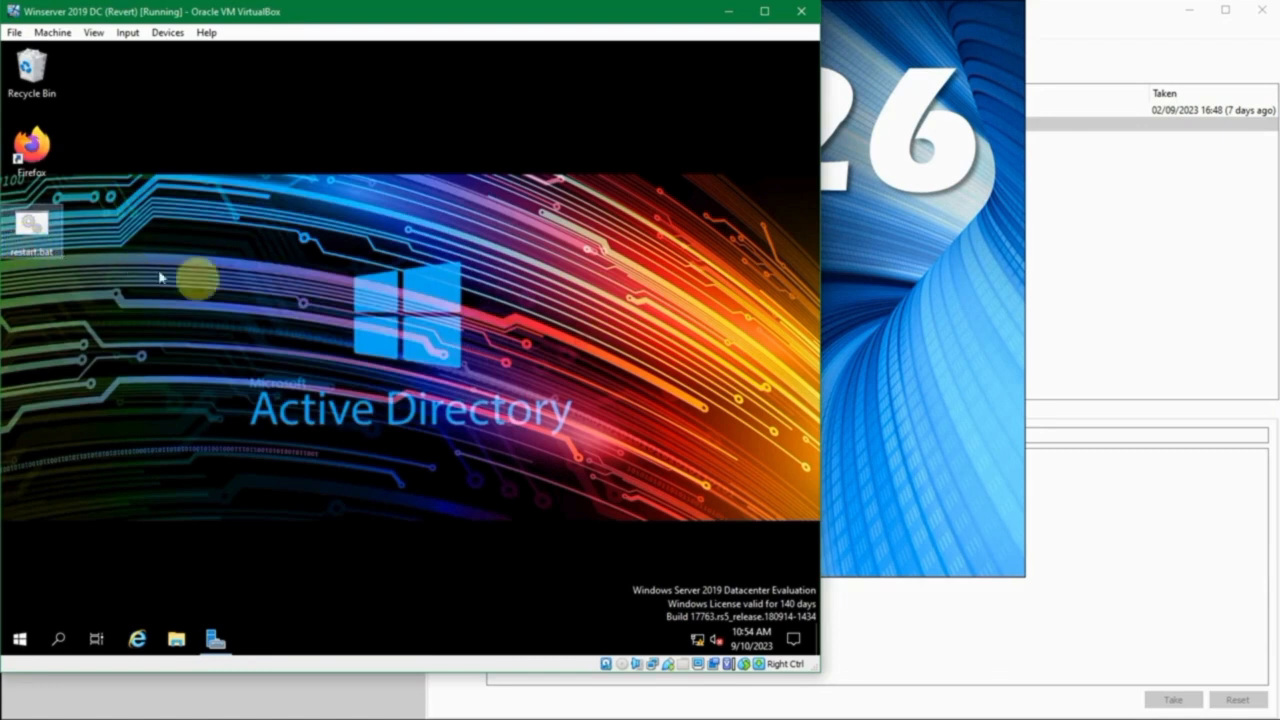
pyautogui.press('super')
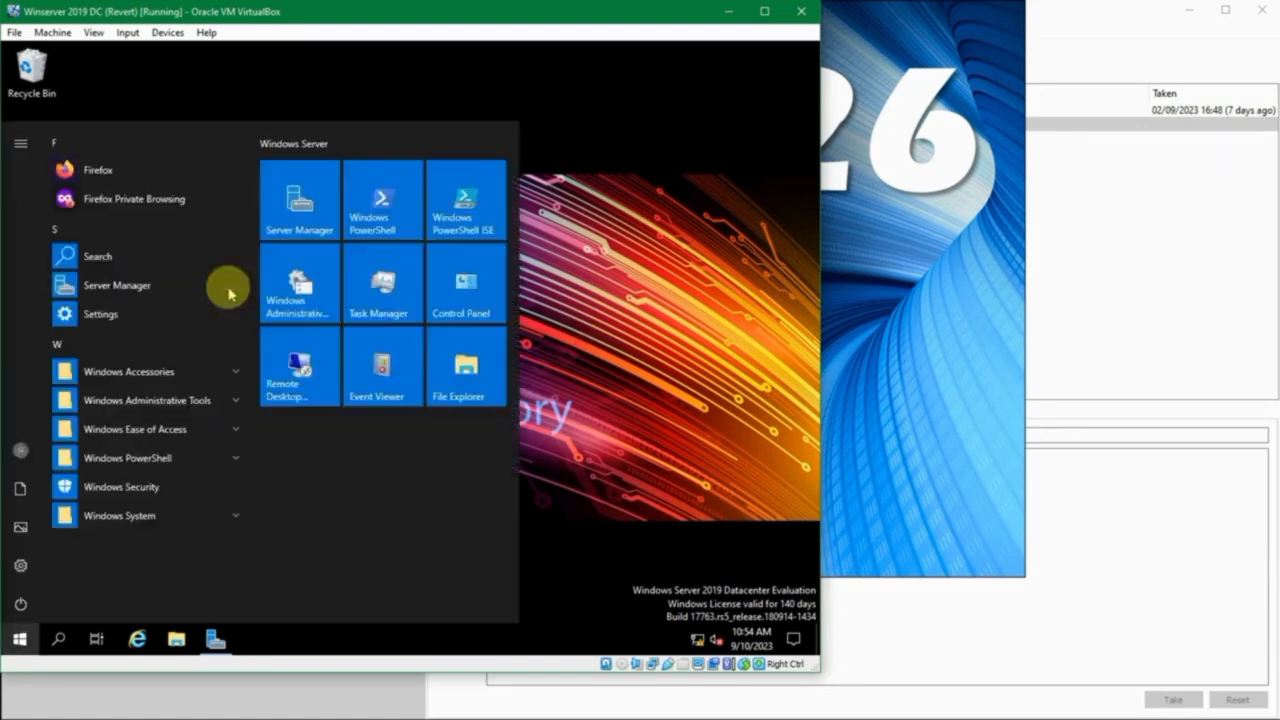
pyautogui.write('task')
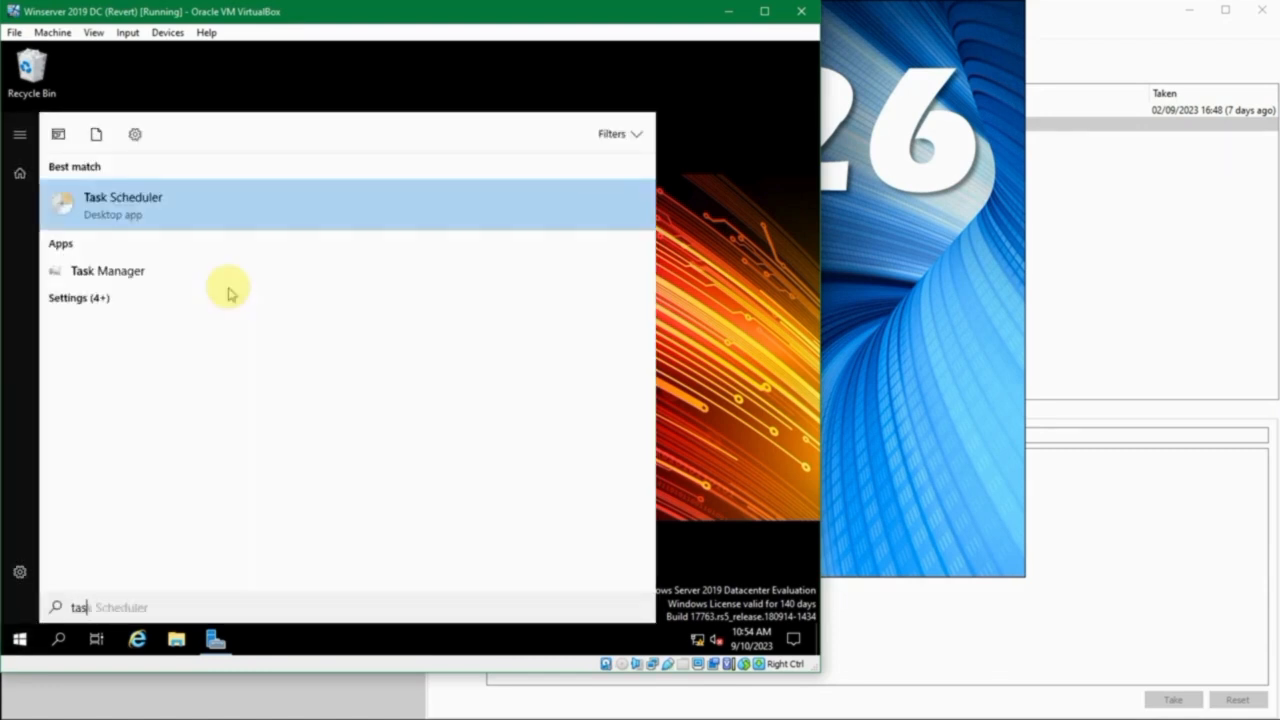
pyautogui.press('Return')
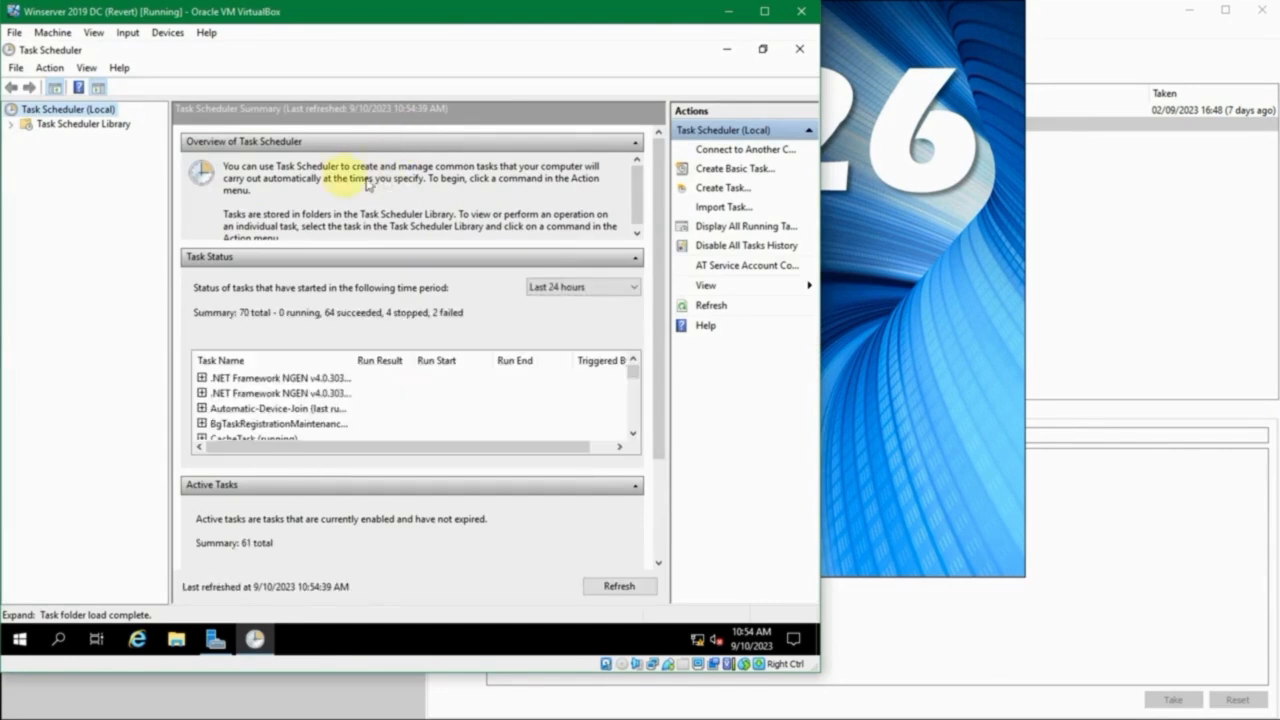
pyautogui.click(14, 124)
pyautogui.click(56, 141)
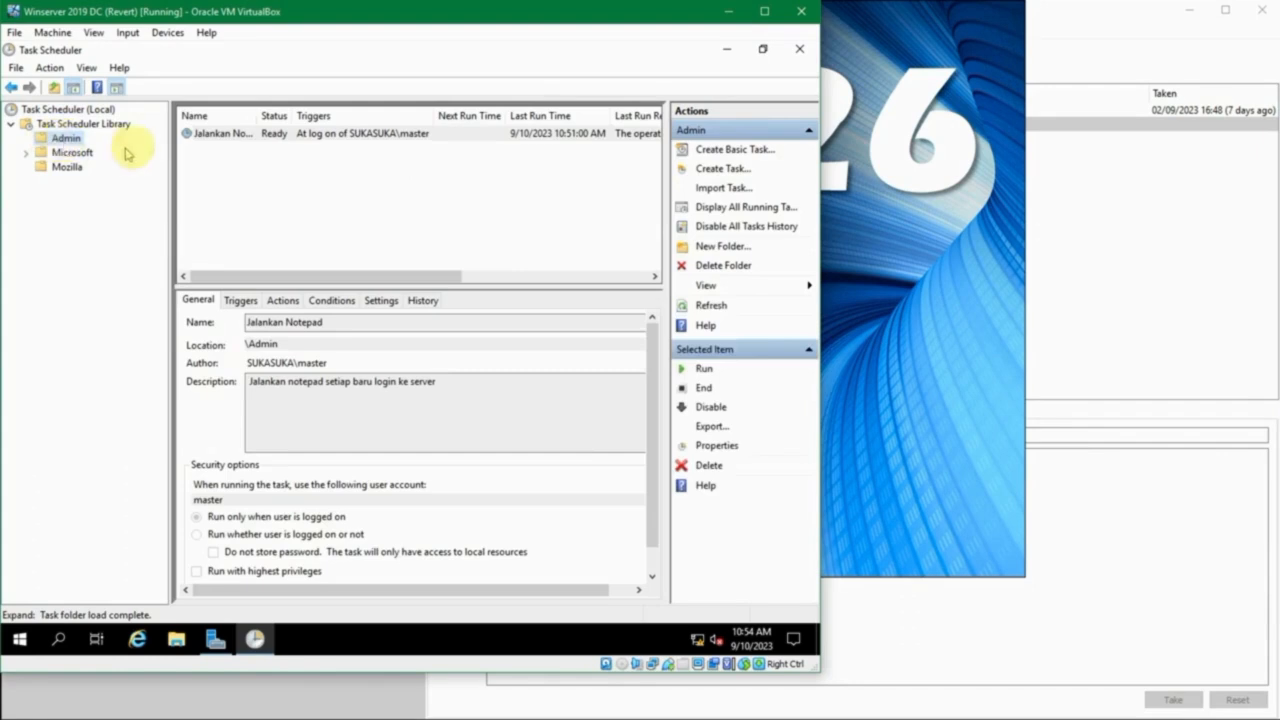
# - Widen the Name column in the Admin folder's task list
pyautogui.click(228, 162)
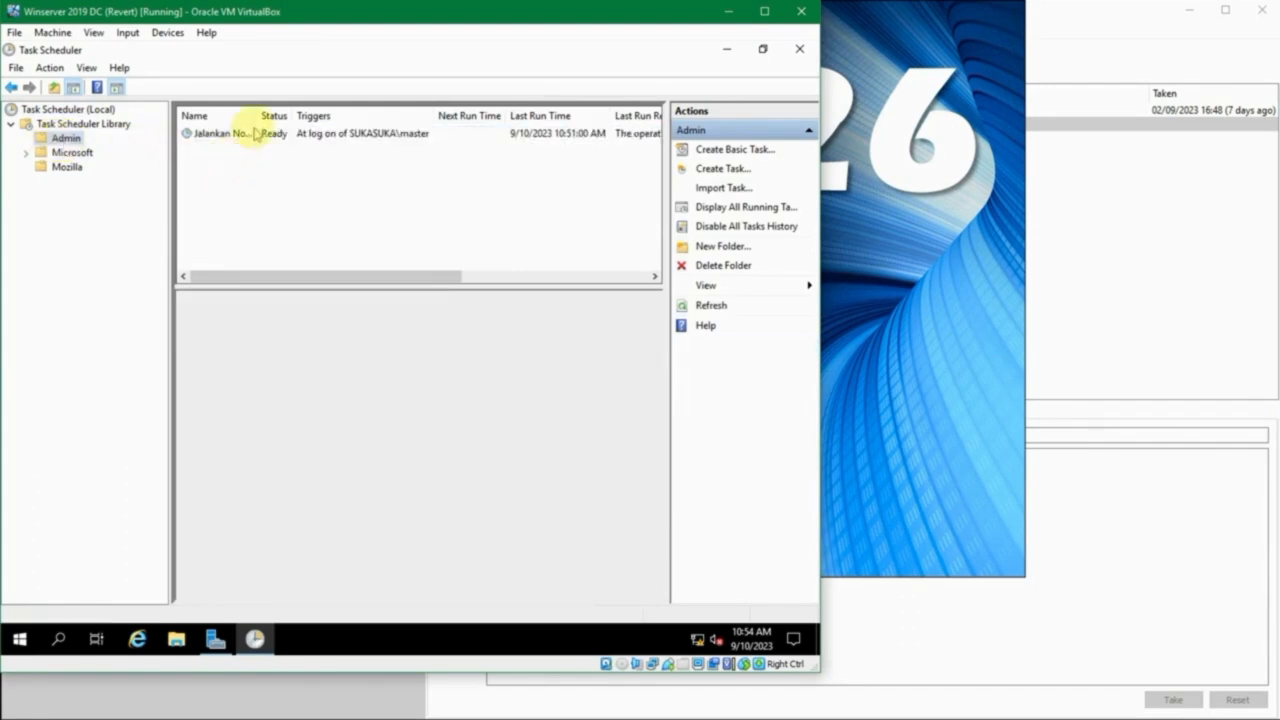
pyautogui.moveTo(258, 114); pyautogui.dragTo(270, 114)
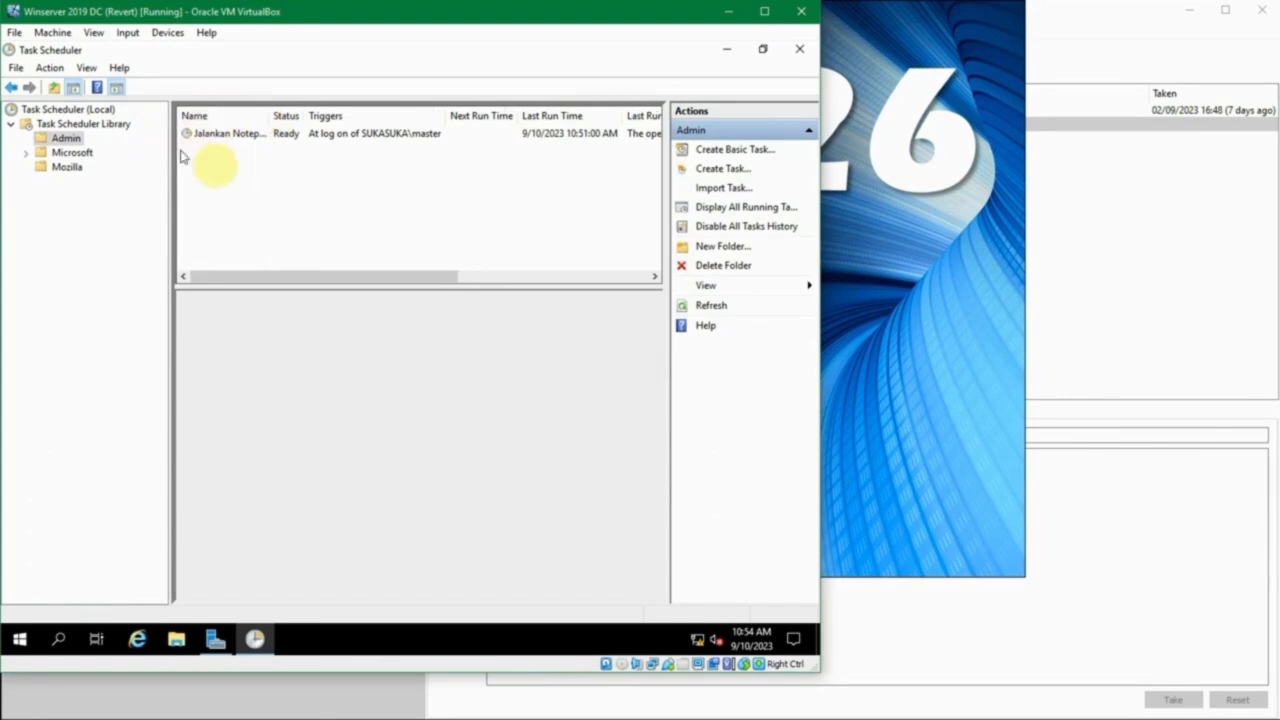
pyautogui.rightClick(215, 167)
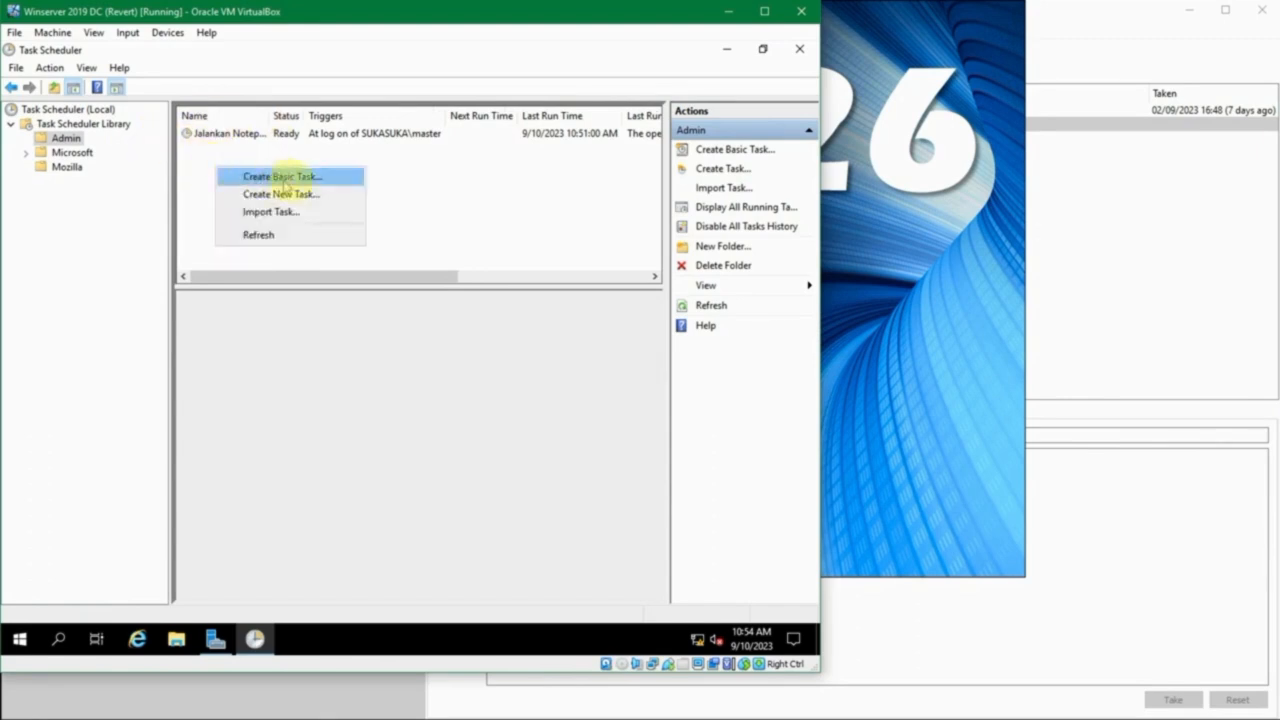
pyautogui.click(478, 190)
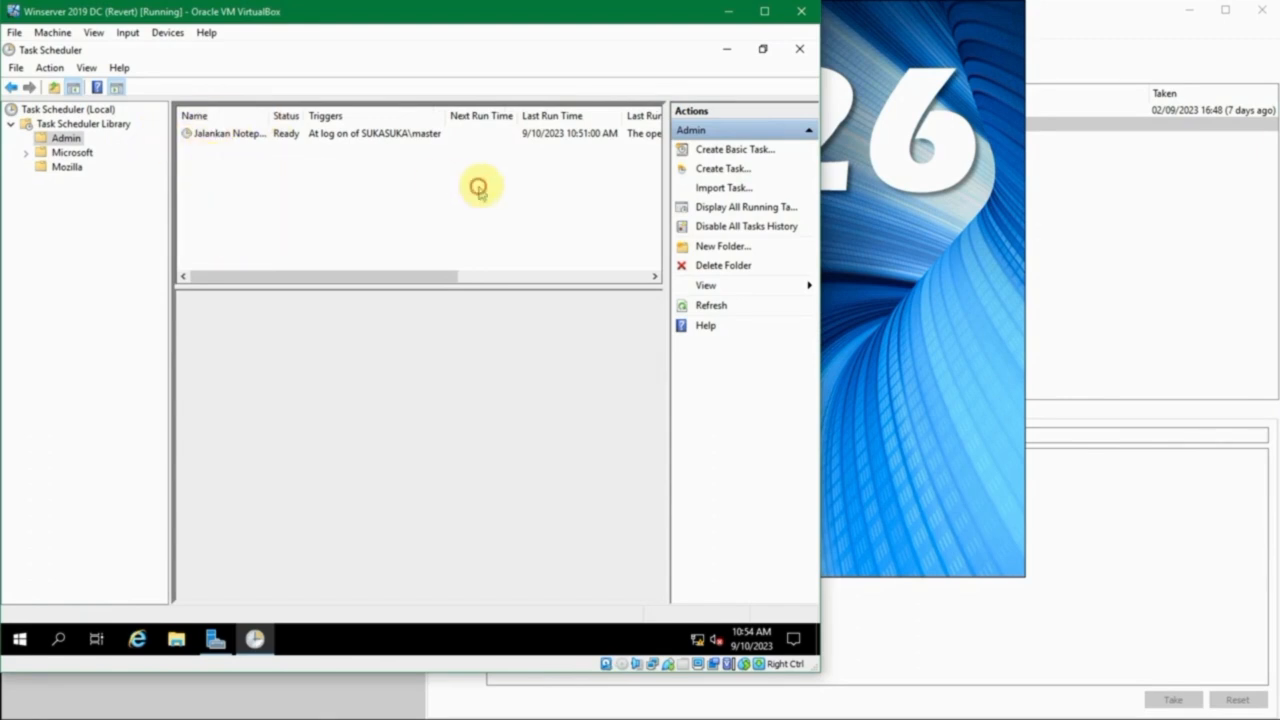
# - Start a new task in the Admin folder named Restart Server with the description Restart terjadwal
pyautogui.click(716, 172)
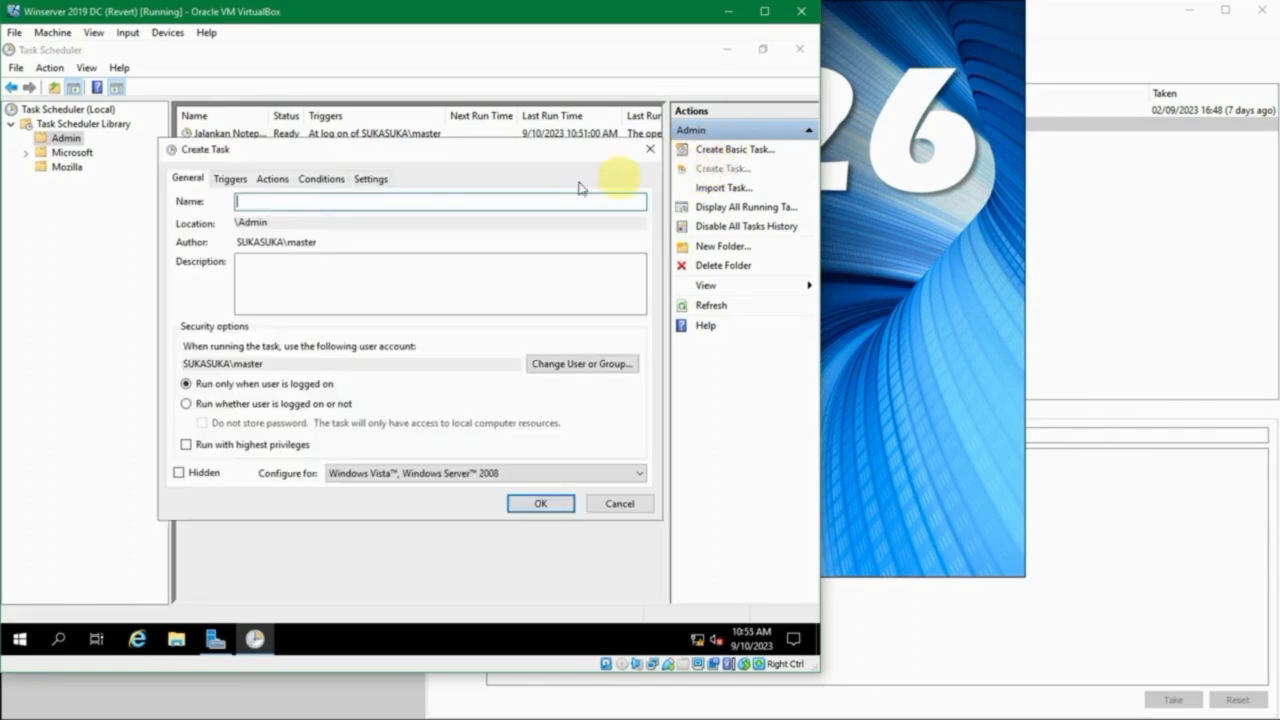
pyautogui.moveTo(330, 145); pyautogui.dragTo(297, 144)
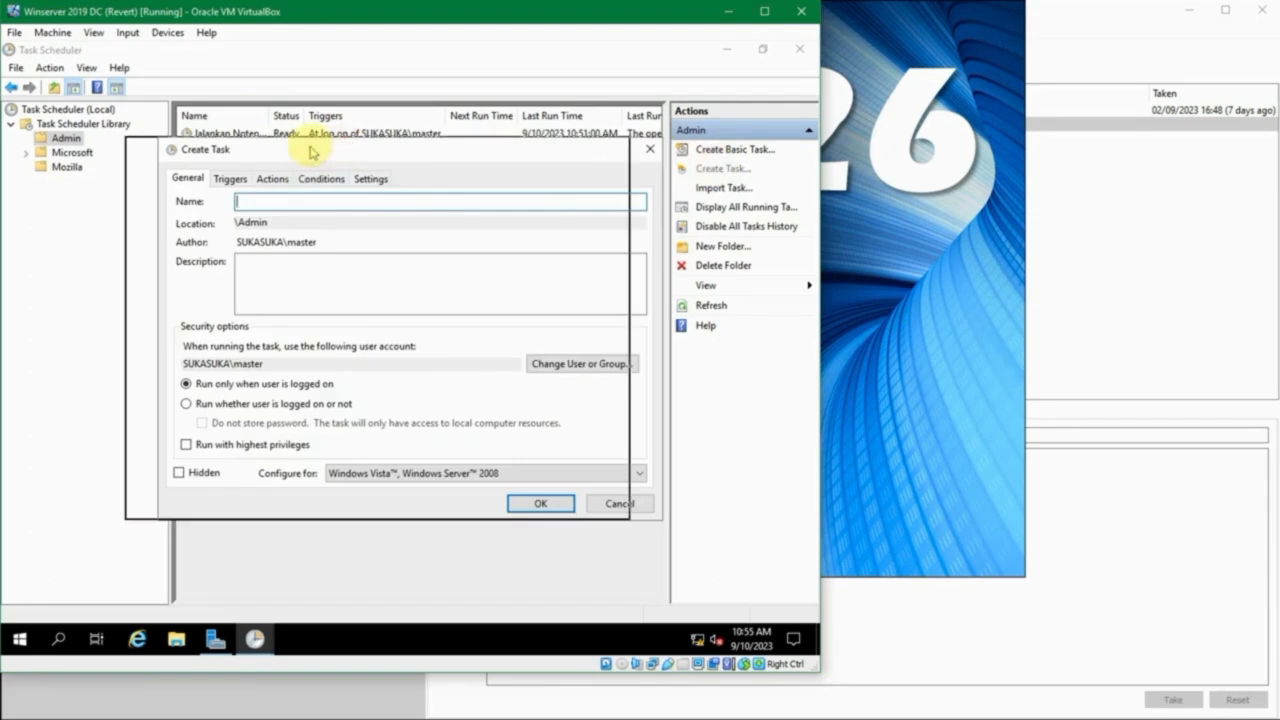
pyautogui.write('Restart Server')
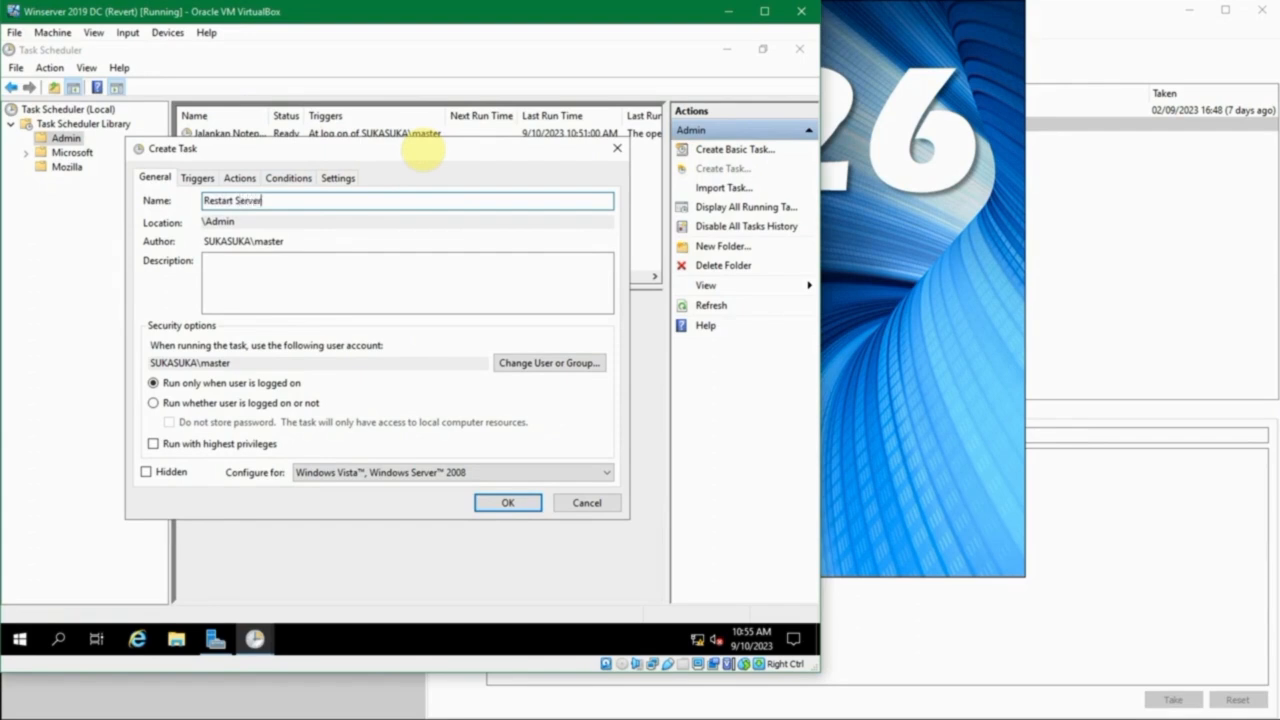
pyautogui.click(360, 294)
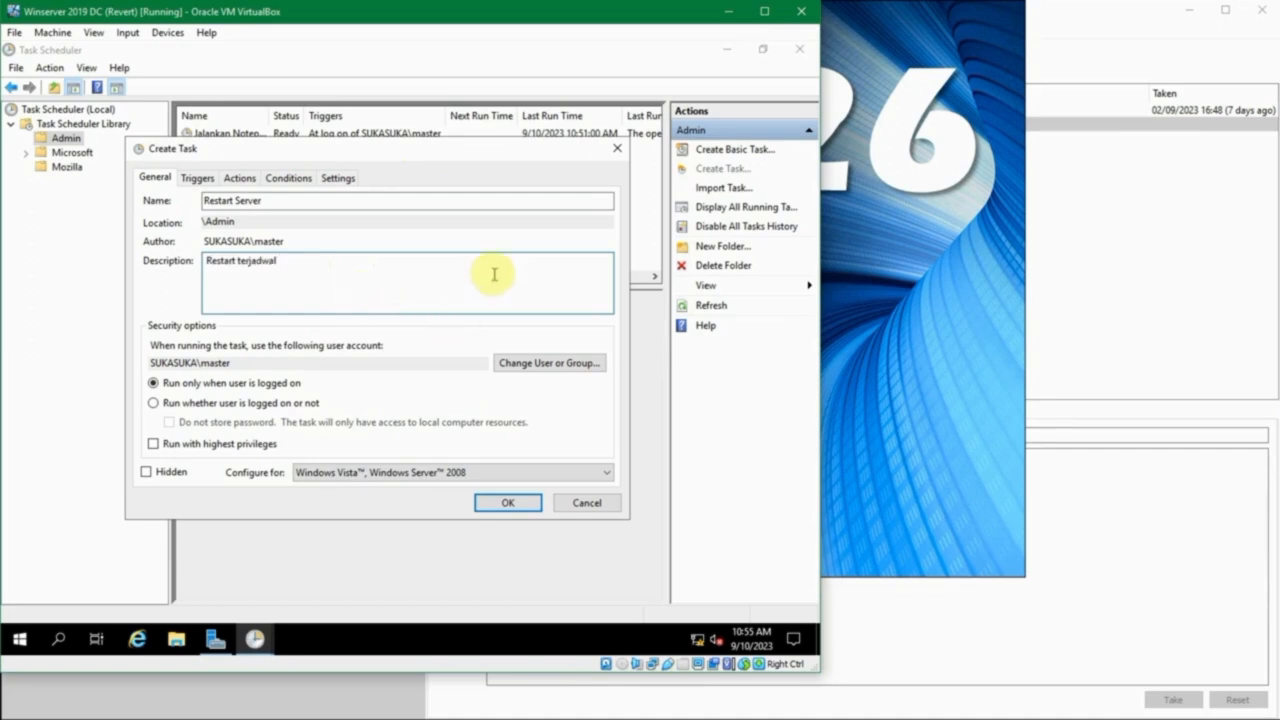
# - Set the Restart Server task to run as the Administrators group with highest privileges
pyautogui.click(517, 366)
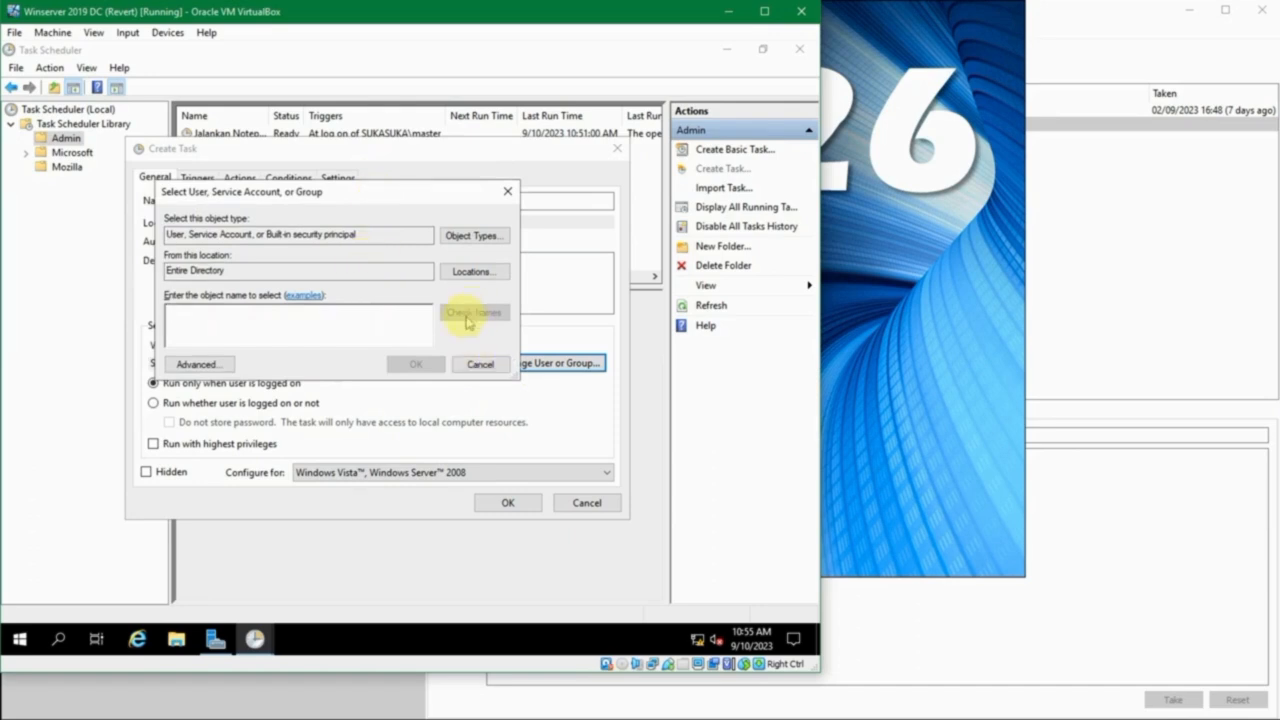
pyautogui.click(375, 324)
pyautogui.write('administrators')
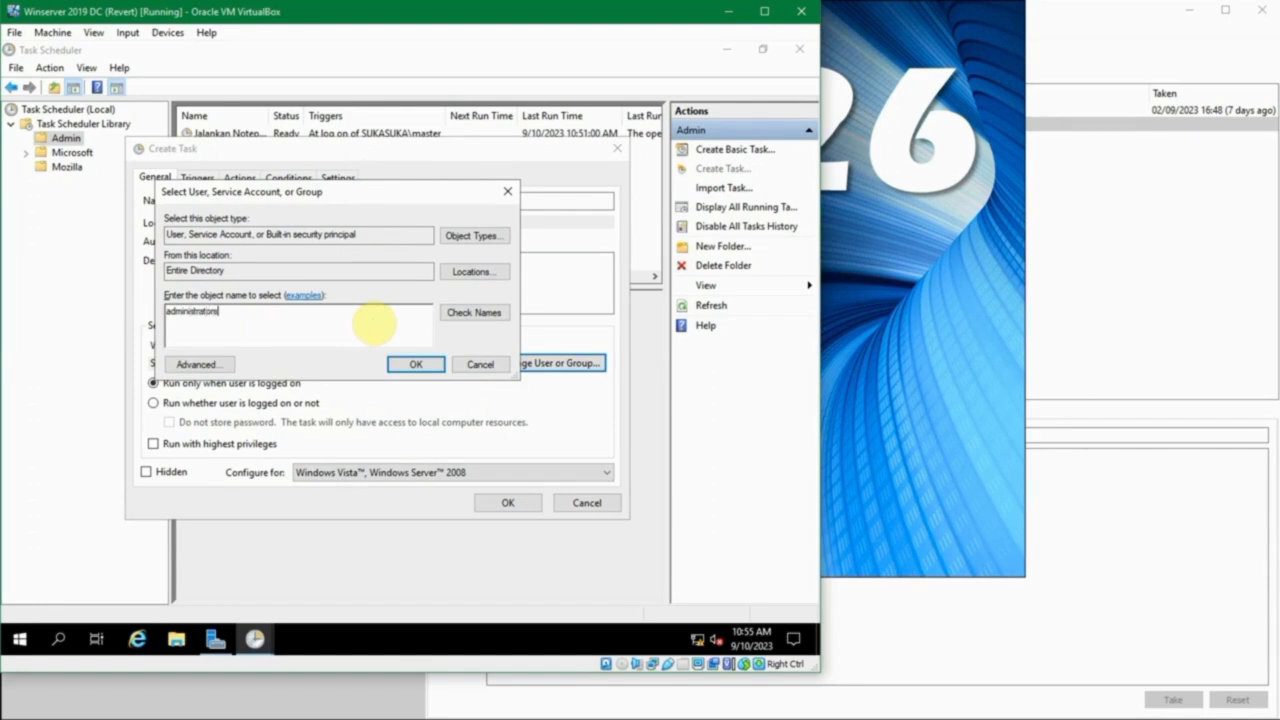
pyautogui.press('Tab')
pyautogui.press('Return')
pyautogui.click(391, 370)
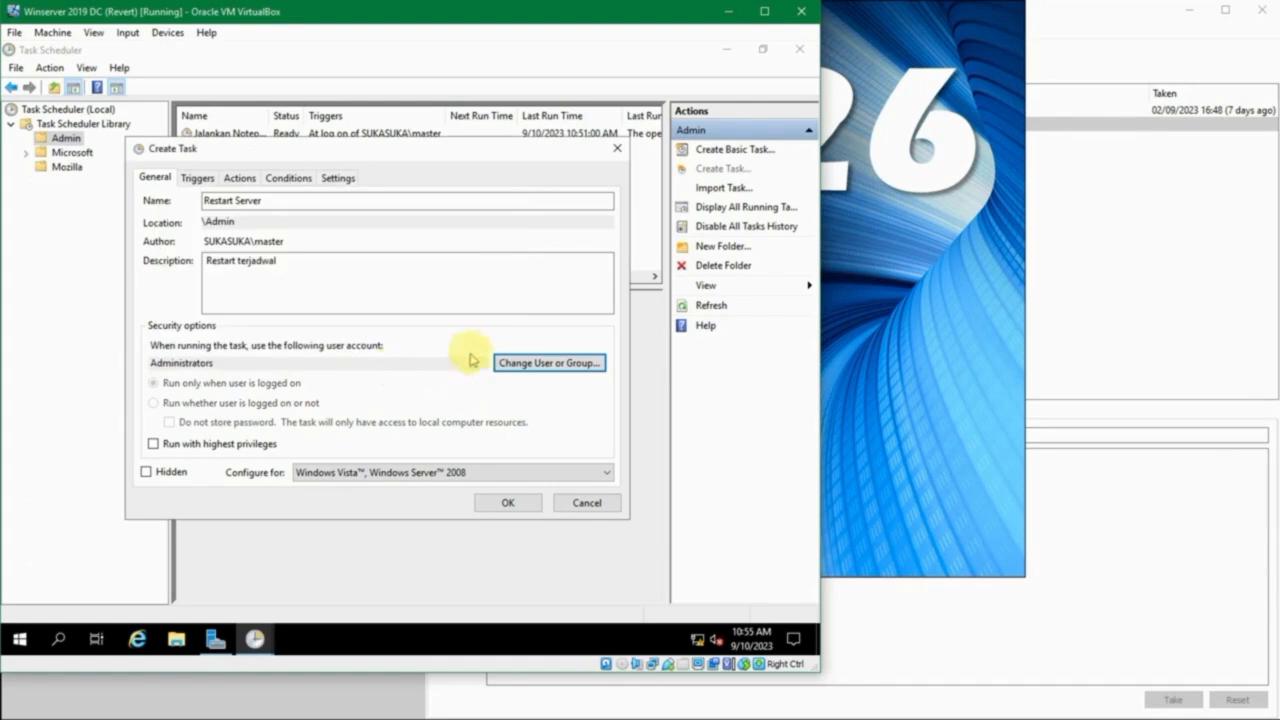
pyautogui.click(367, 287)
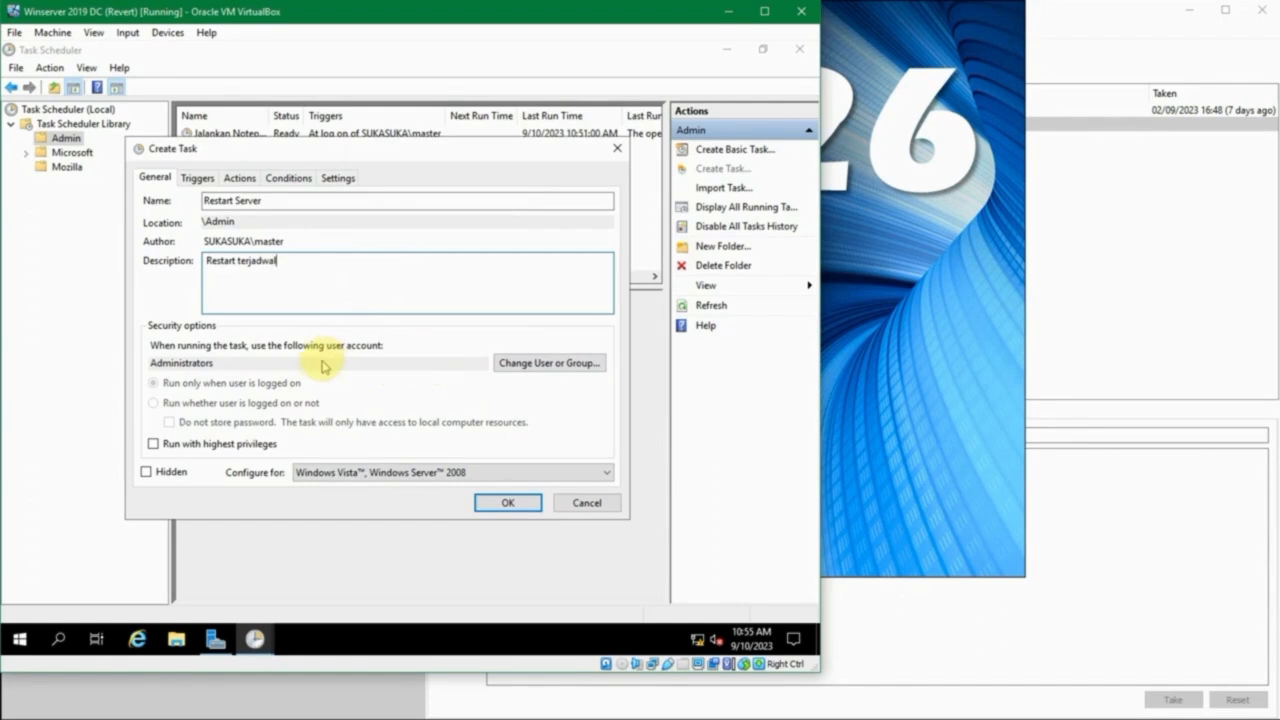
pyautogui.click(212, 447)
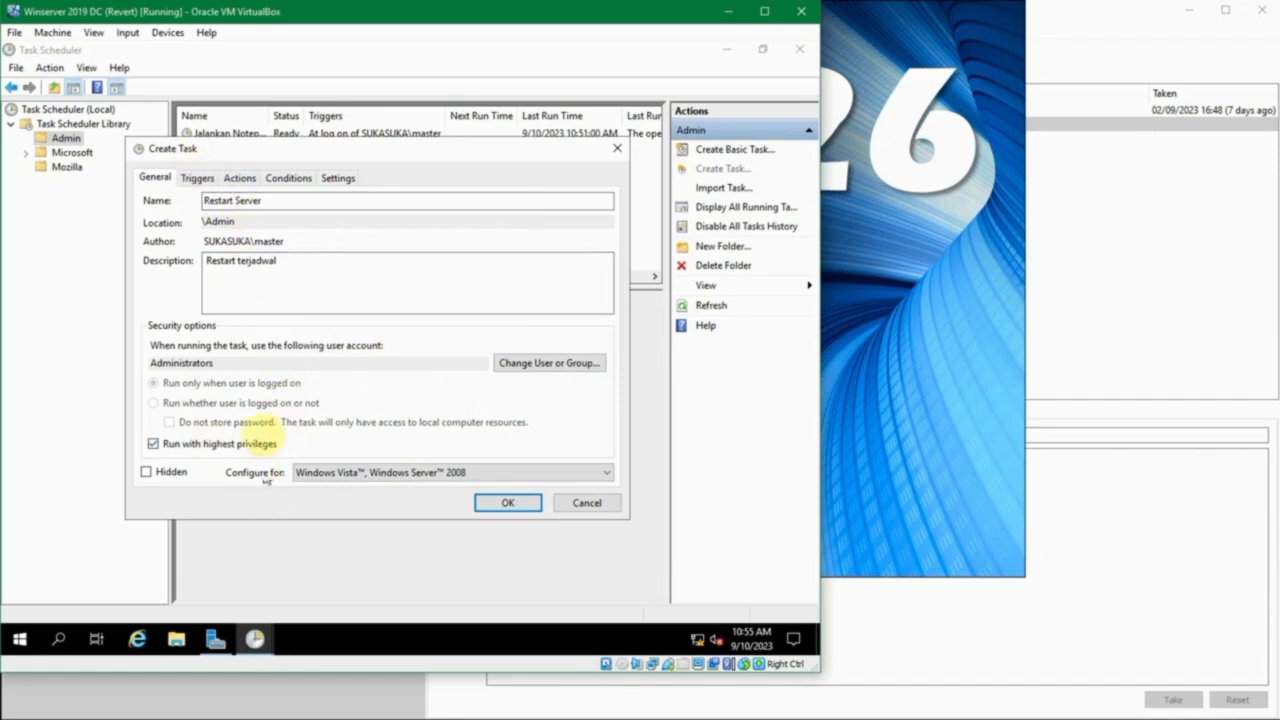
# - Create a new trigger for the Restart Server task that begins on a schedule and recurs monthly
pyautogui.click(200, 178)
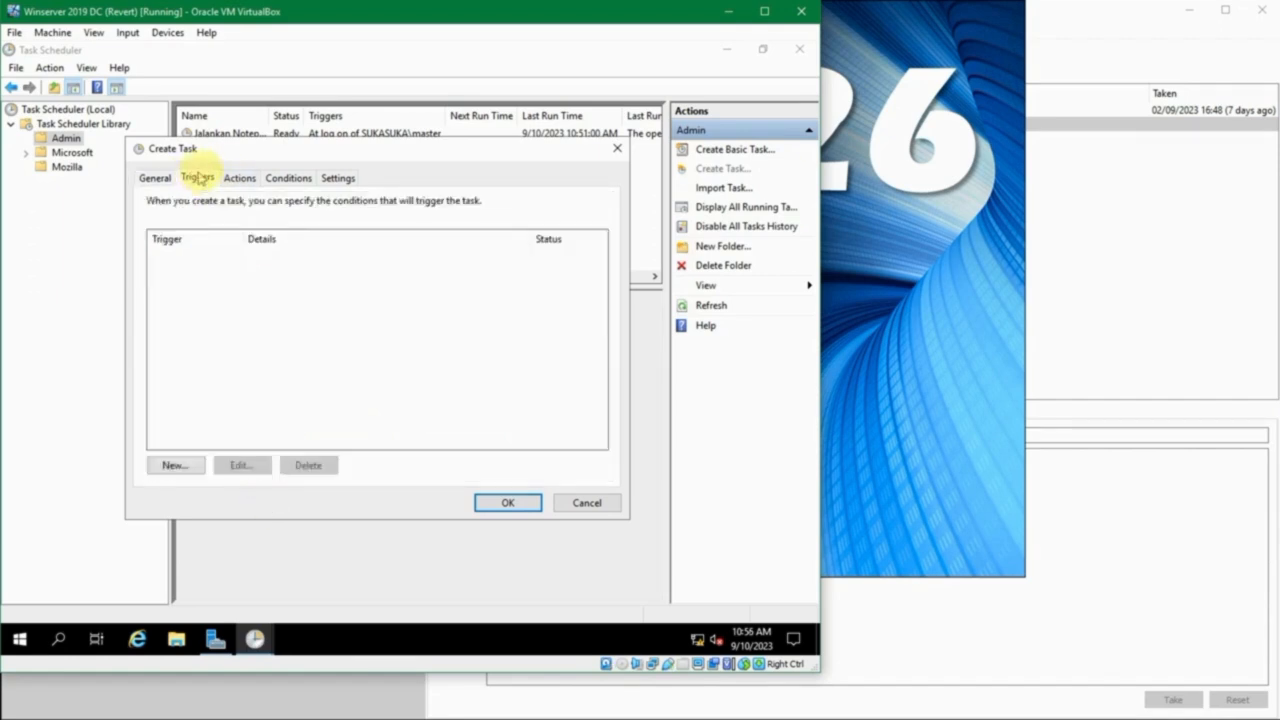
pyautogui.moveTo(230, 155); pyautogui.dragTo(230, 188)
pyautogui.click(180, 497)
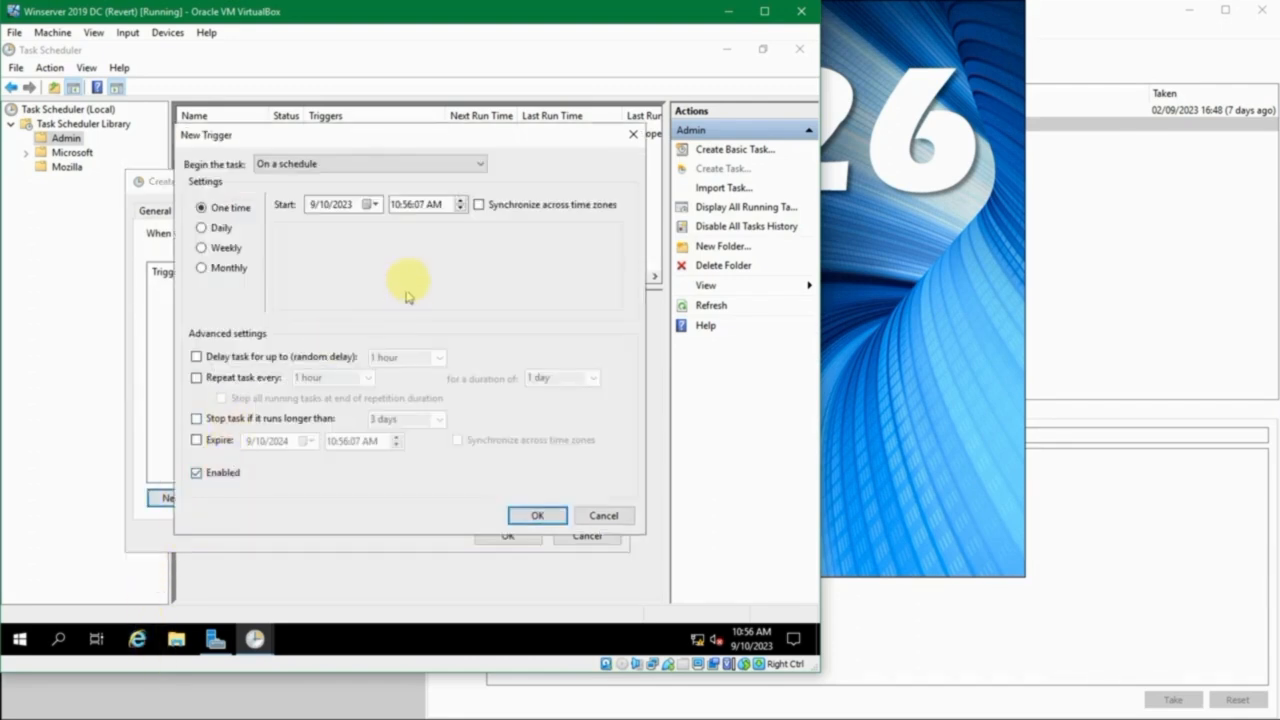
pyautogui.moveTo(402, 133); pyautogui.dragTo(450, 163)
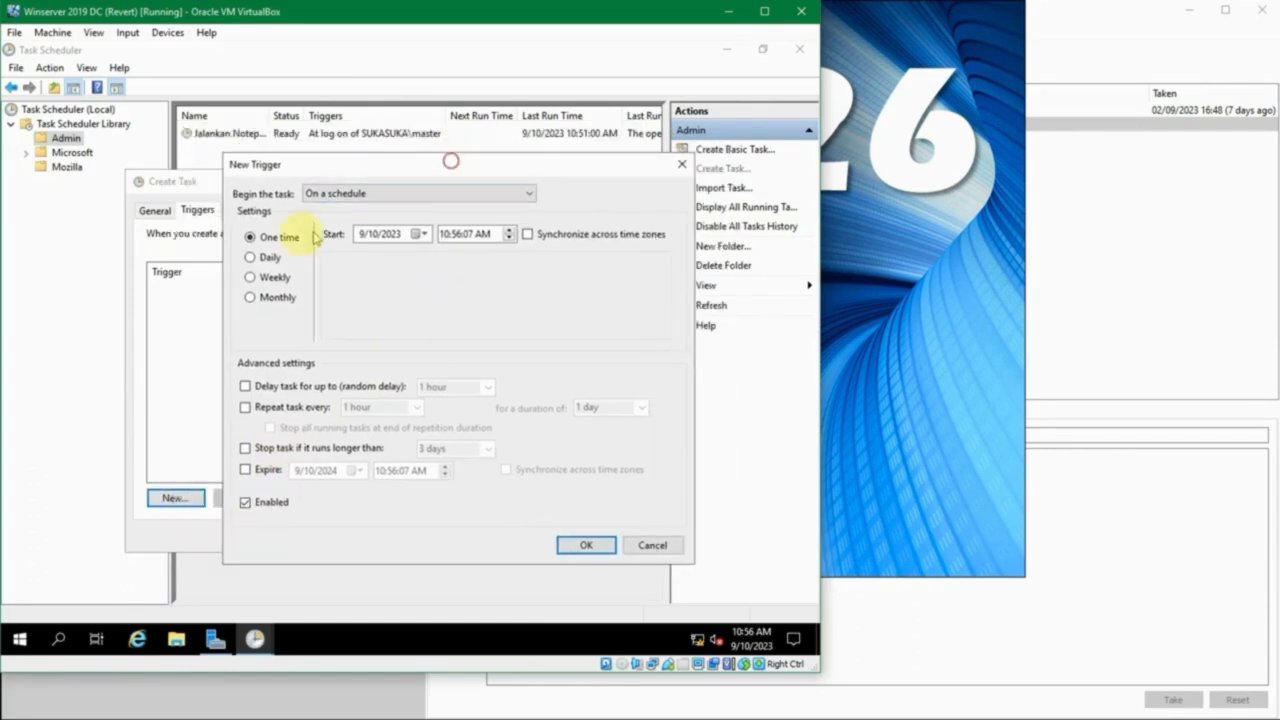
pyautogui.click(268, 257)
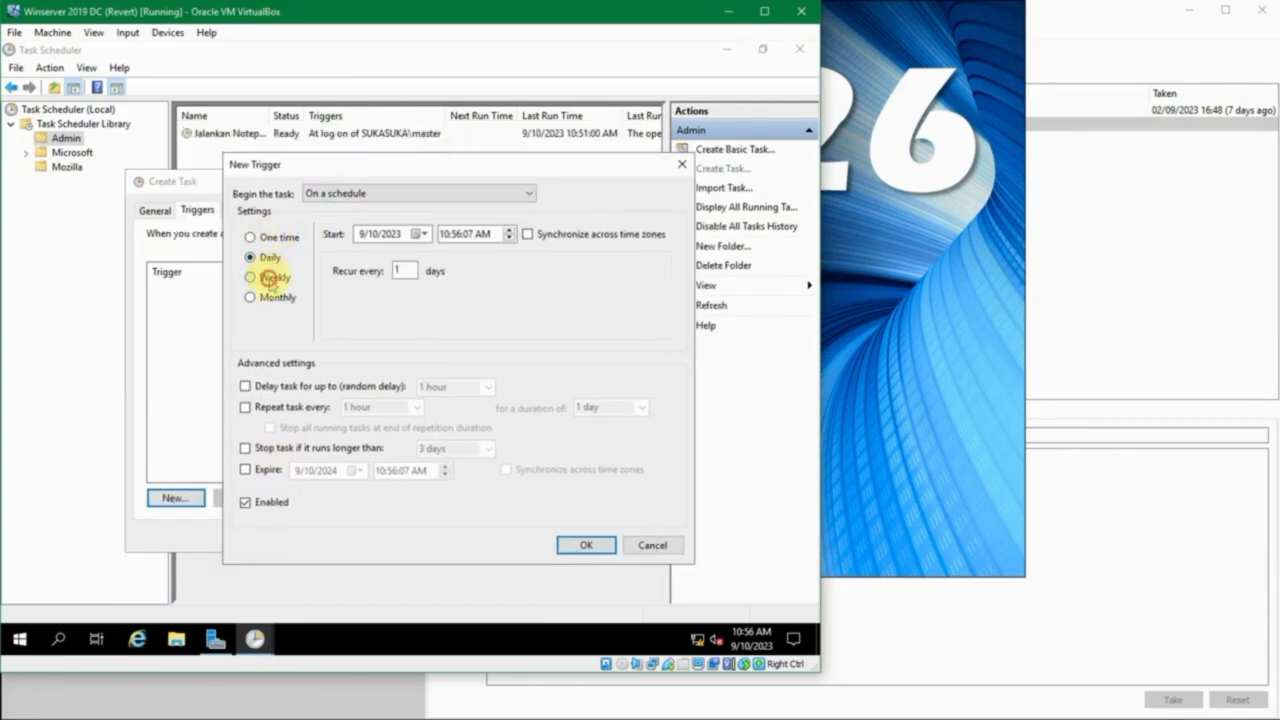
pyautogui.click(268, 280)
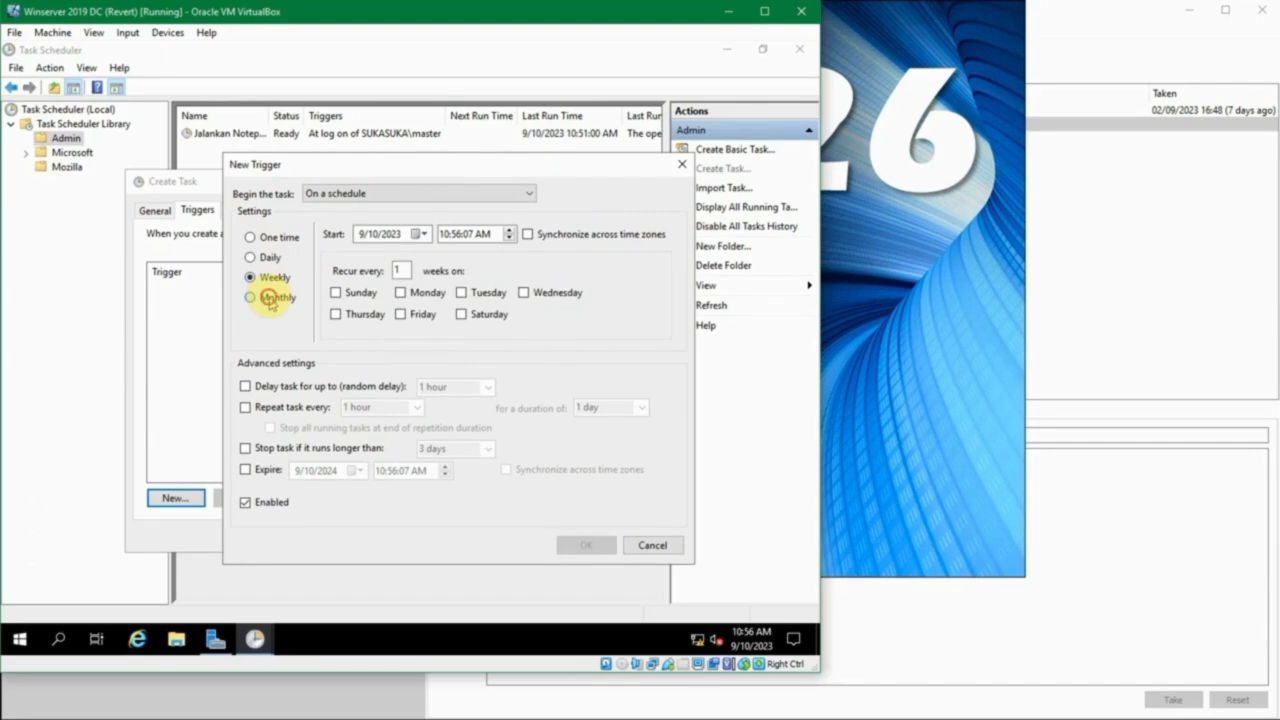
pyautogui.click(272, 297)
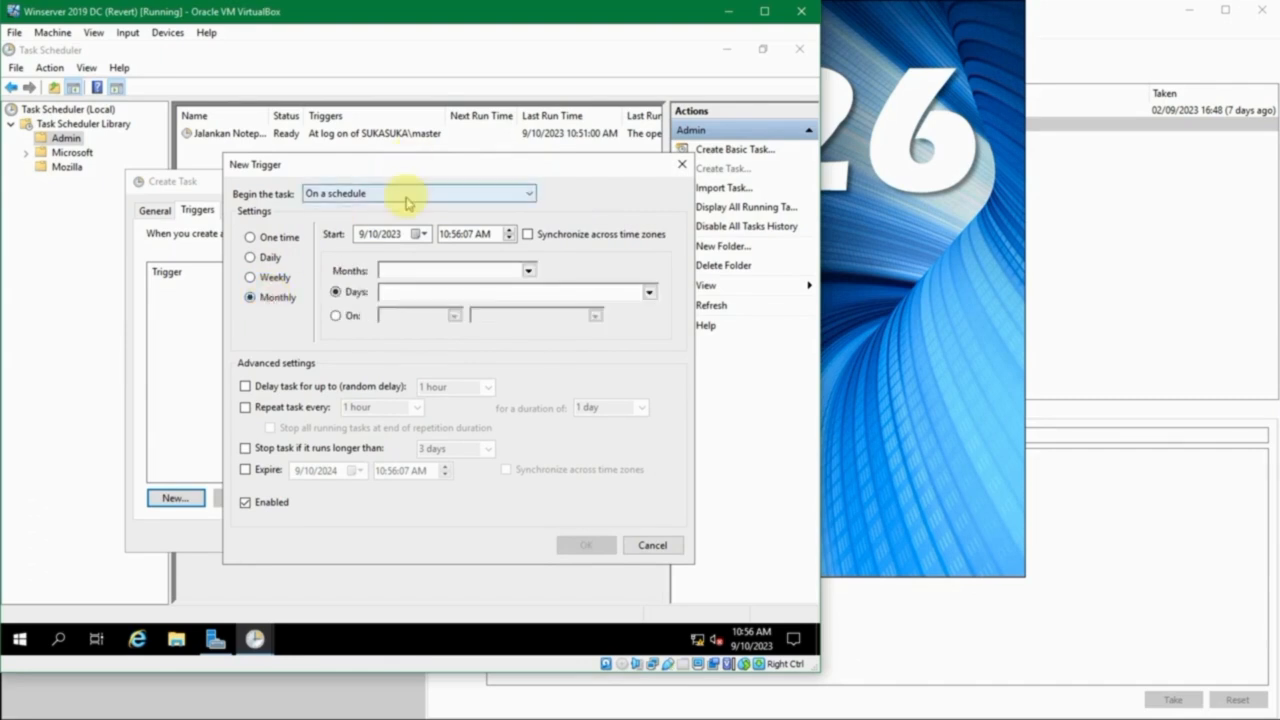
pyautogui.click(407, 198)
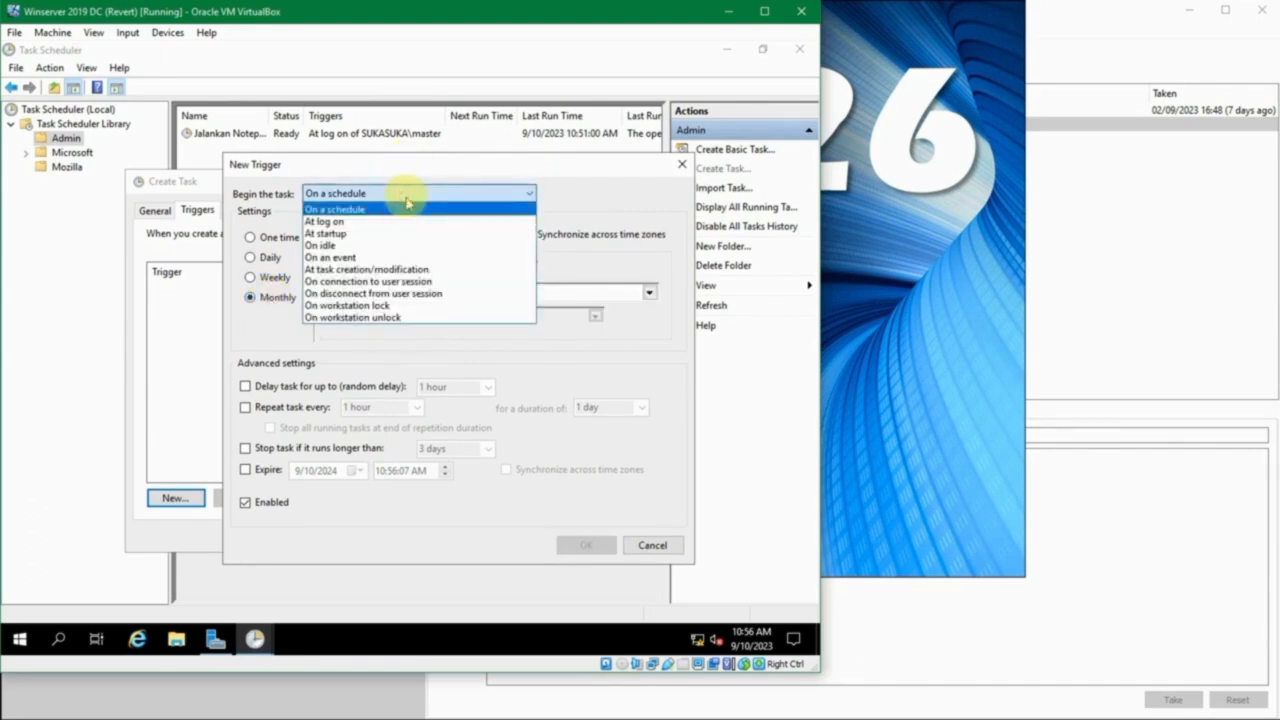
pyautogui.click(407, 201)
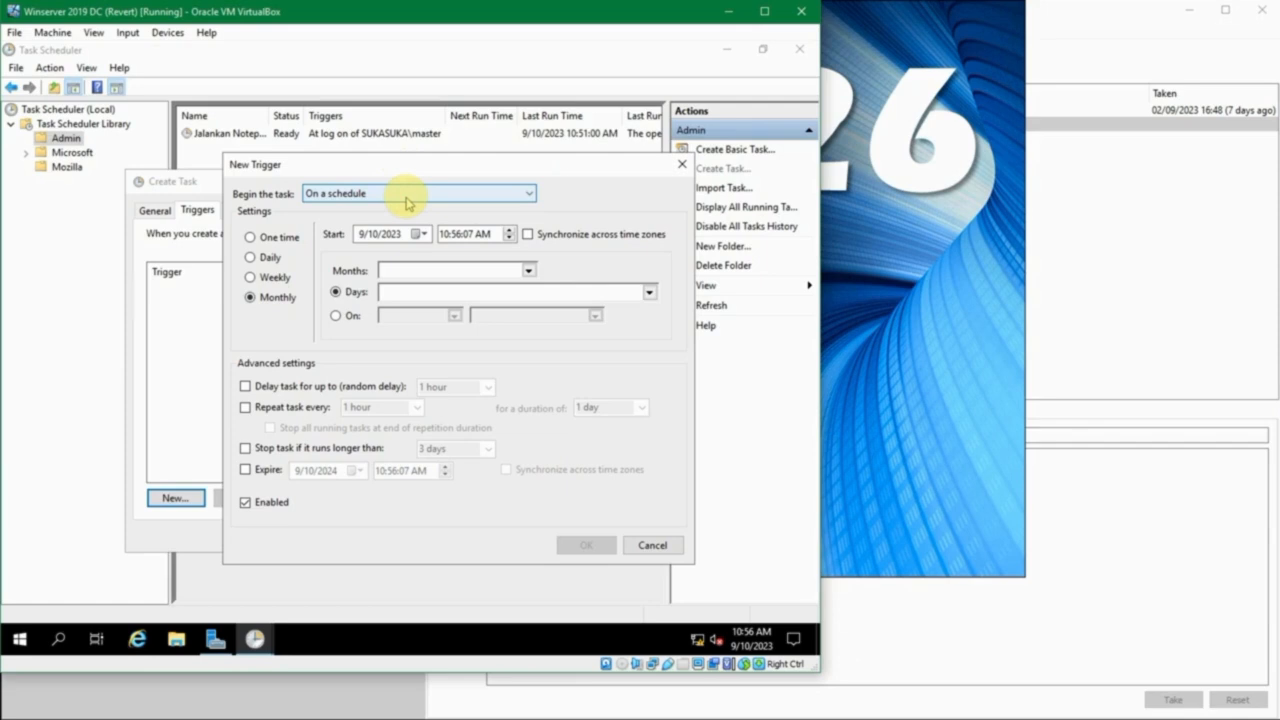
pyautogui.click(407, 200)
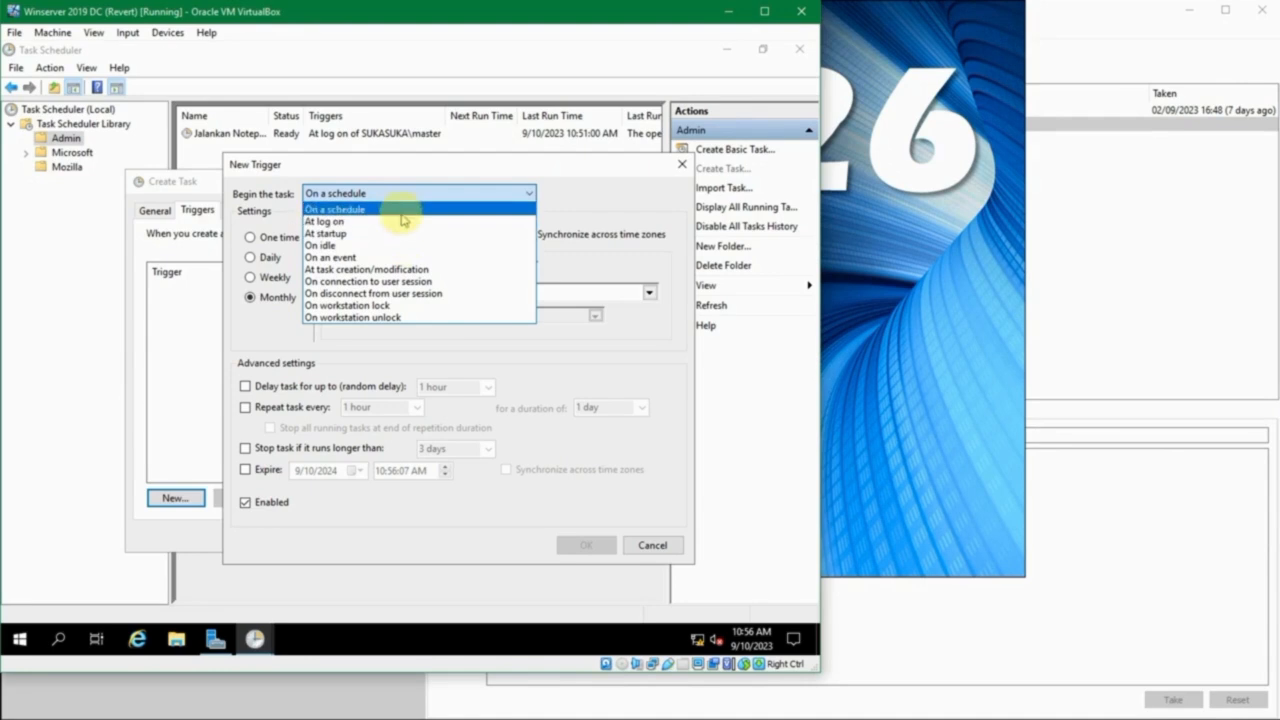
pyautogui.click(399, 212)
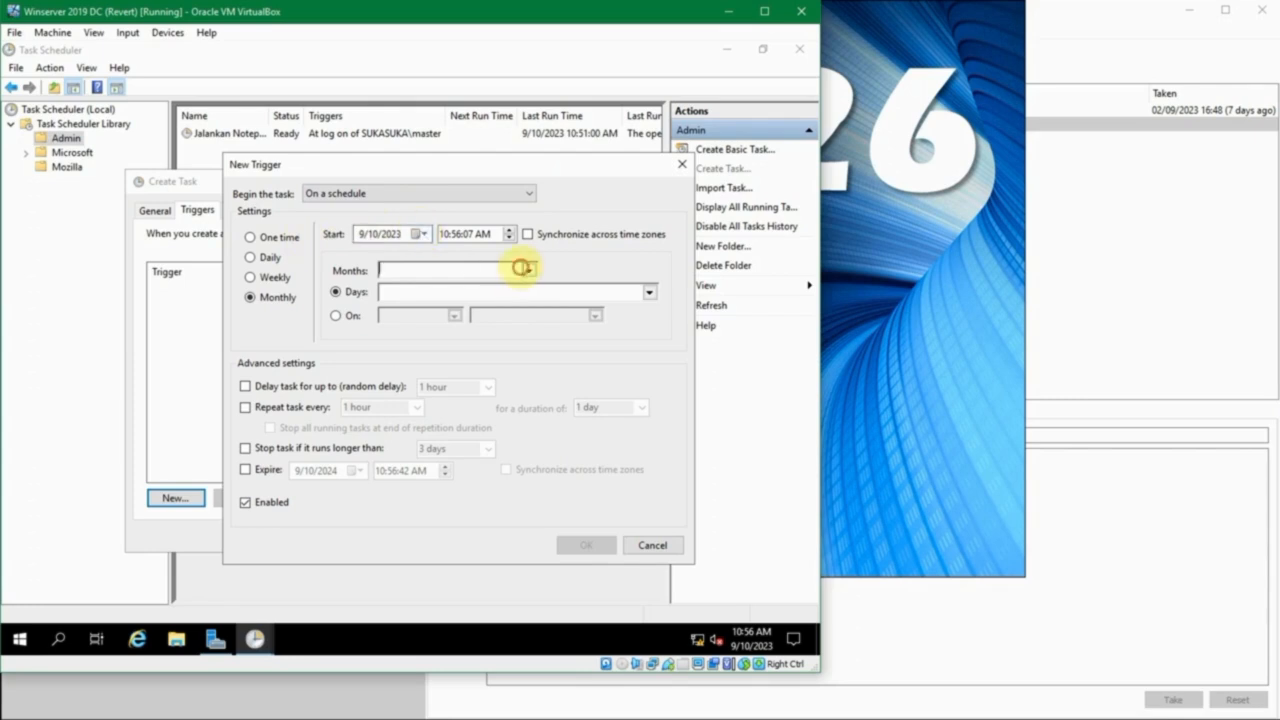
# - Set the monthly trigger to run in all months on day 1
pyautogui.click(526, 270)
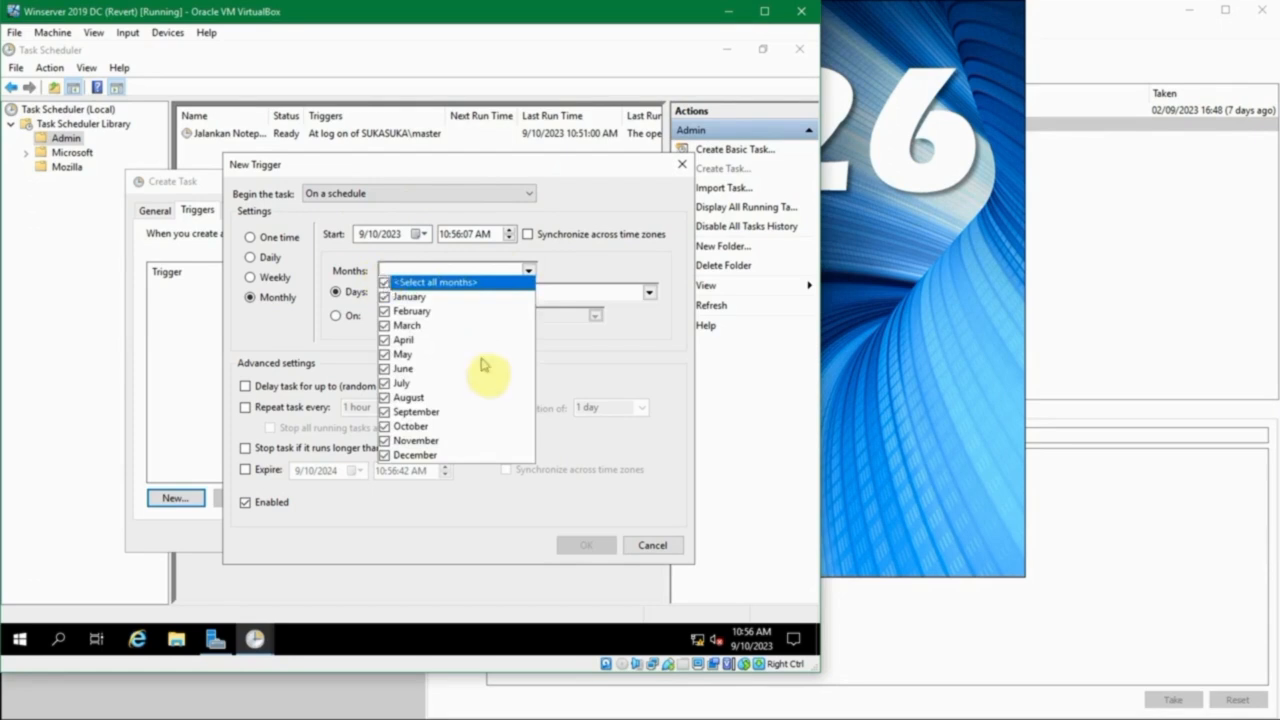
pyautogui.click(528, 268)
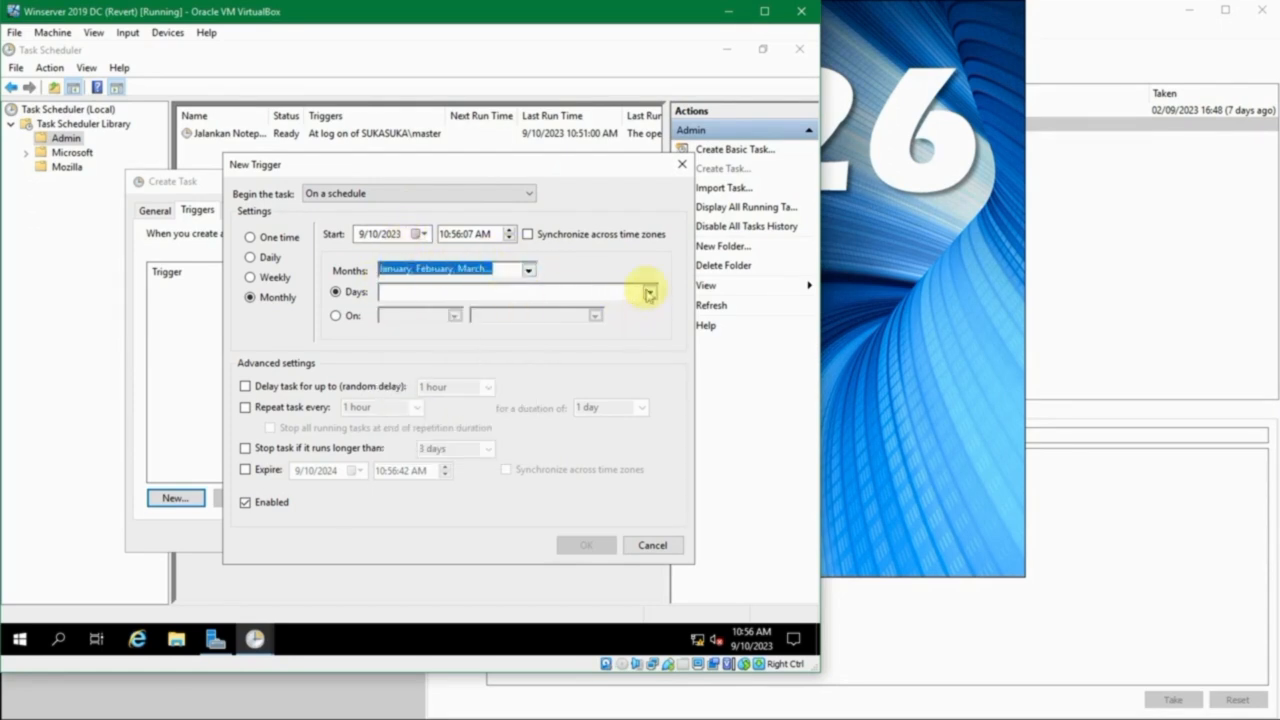
pyautogui.click(649, 291)
pyautogui.click(389, 309)
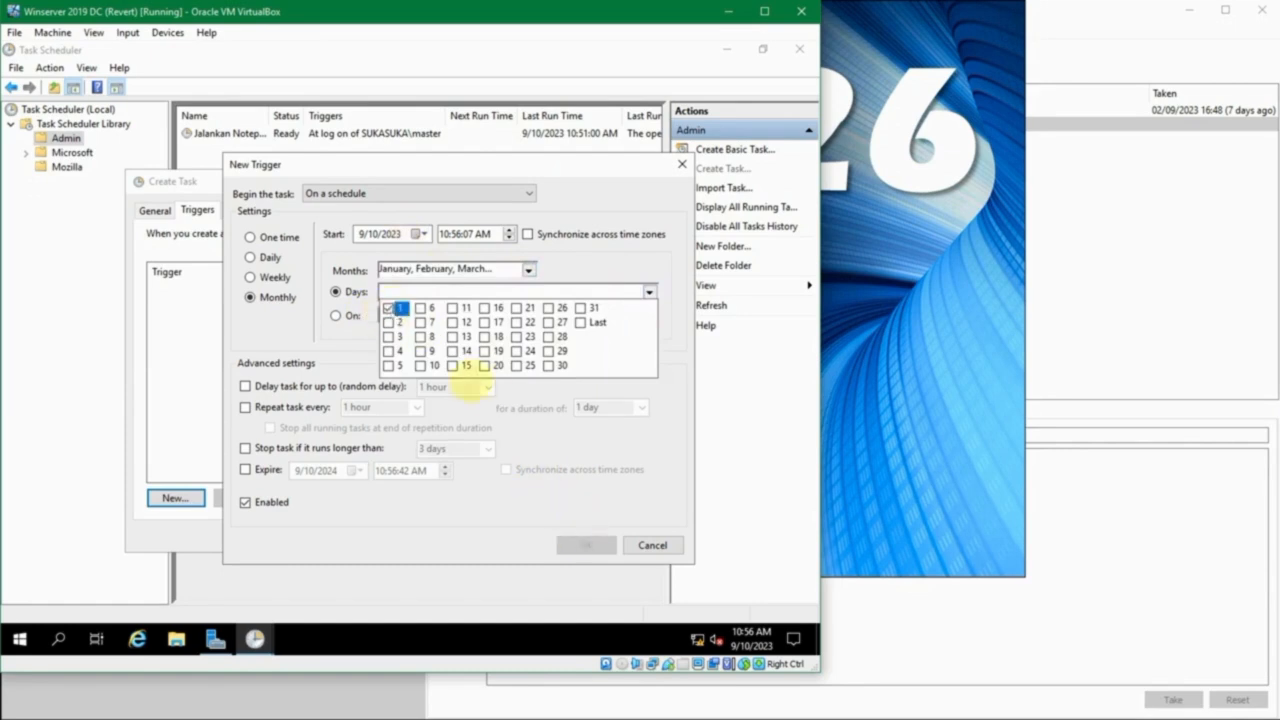
pyautogui.click(650, 291)
# - Try the weekday-based monthly recurrence with the First and Third occurrences, and return to scheduling by day of the month
pyautogui.click(337, 316)
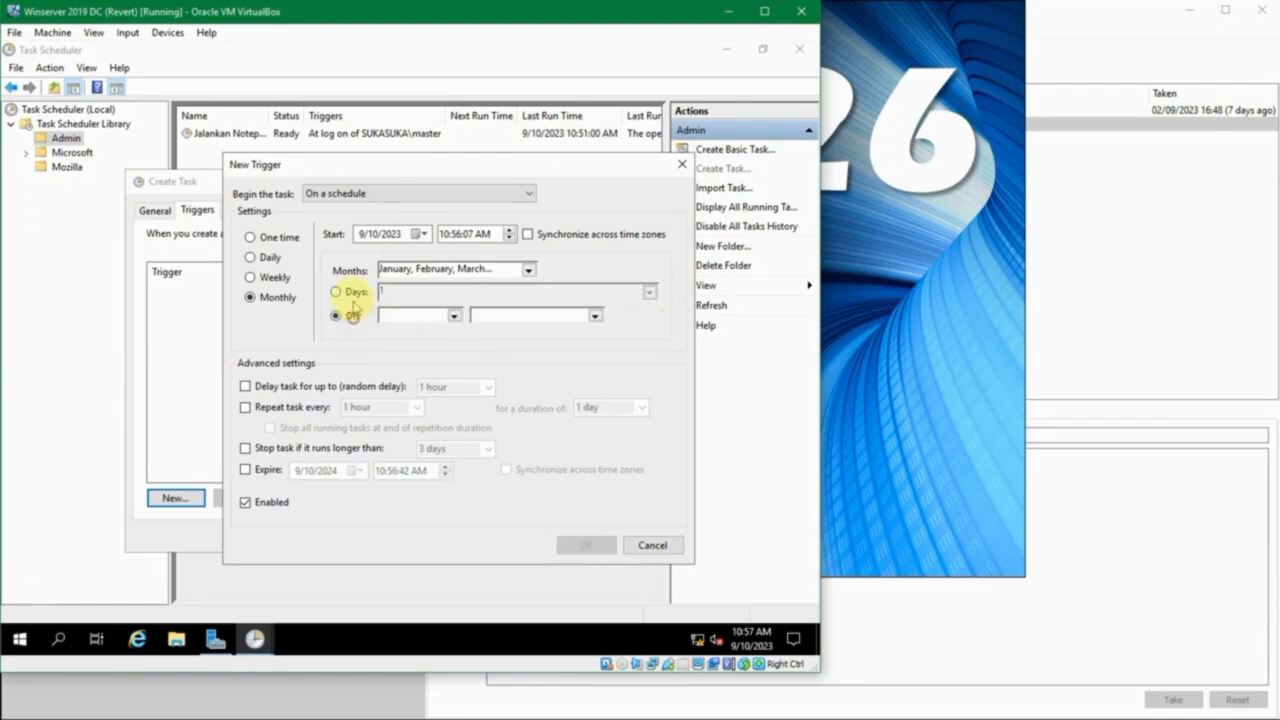
pyautogui.click(452, 312)
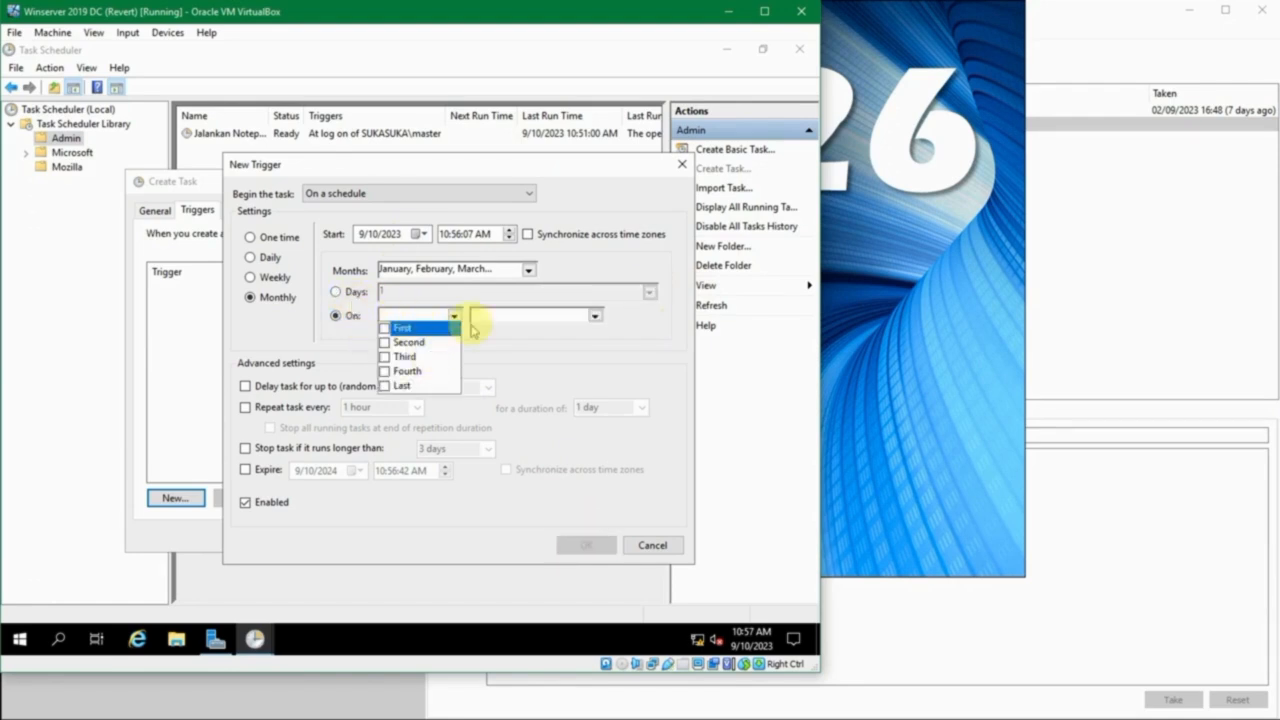
pyautogui.click(375, 324)
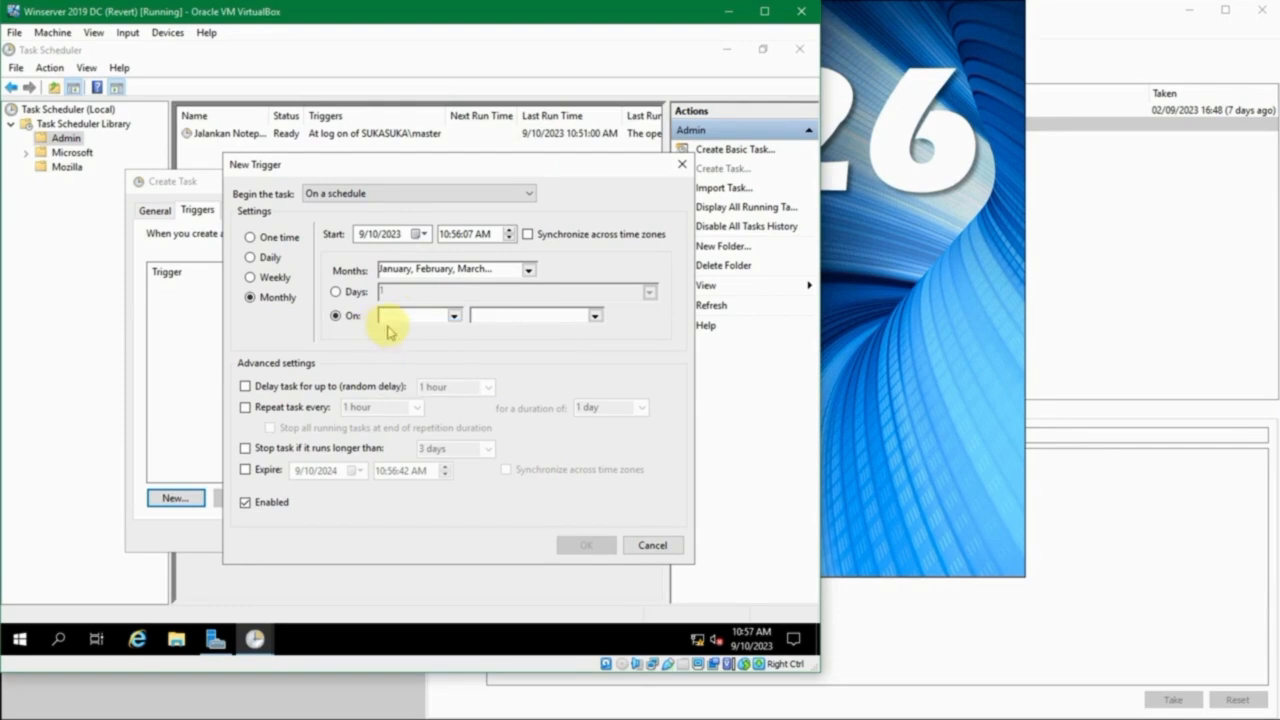
pyautogui.click(454, 316)
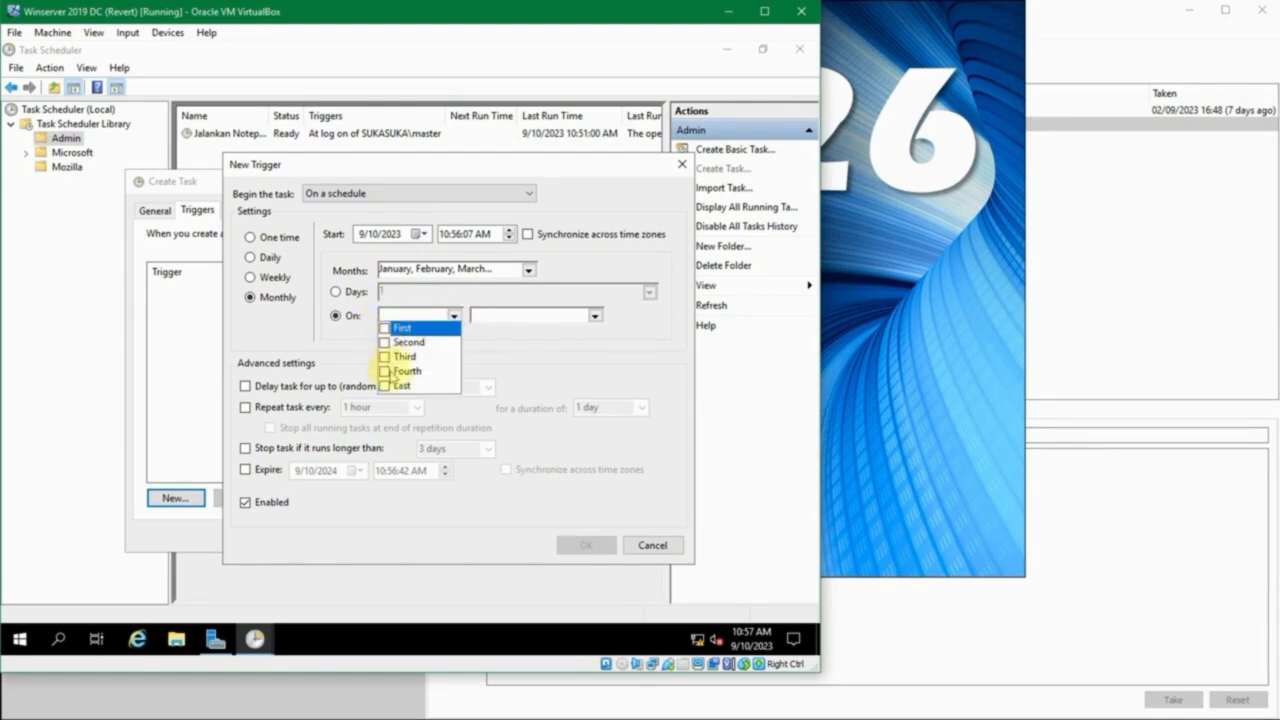
pyautogui.click(385, 328)
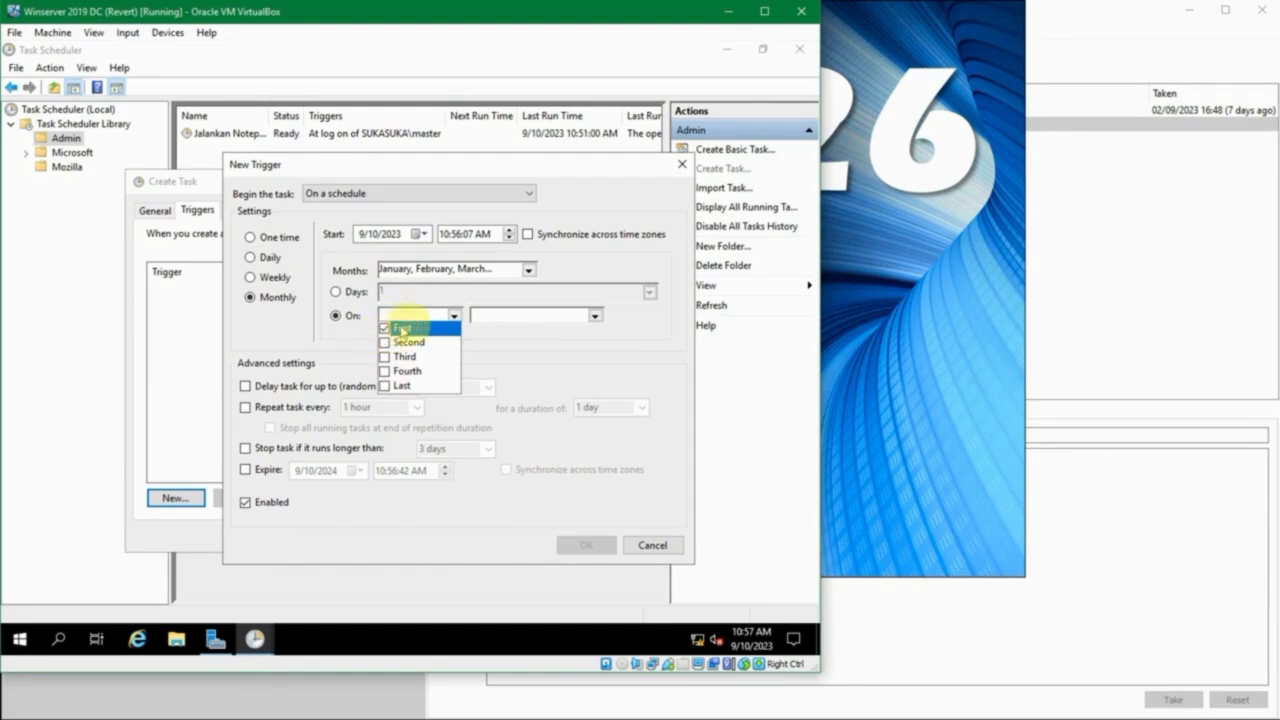
pyautogui.click(592, 316)
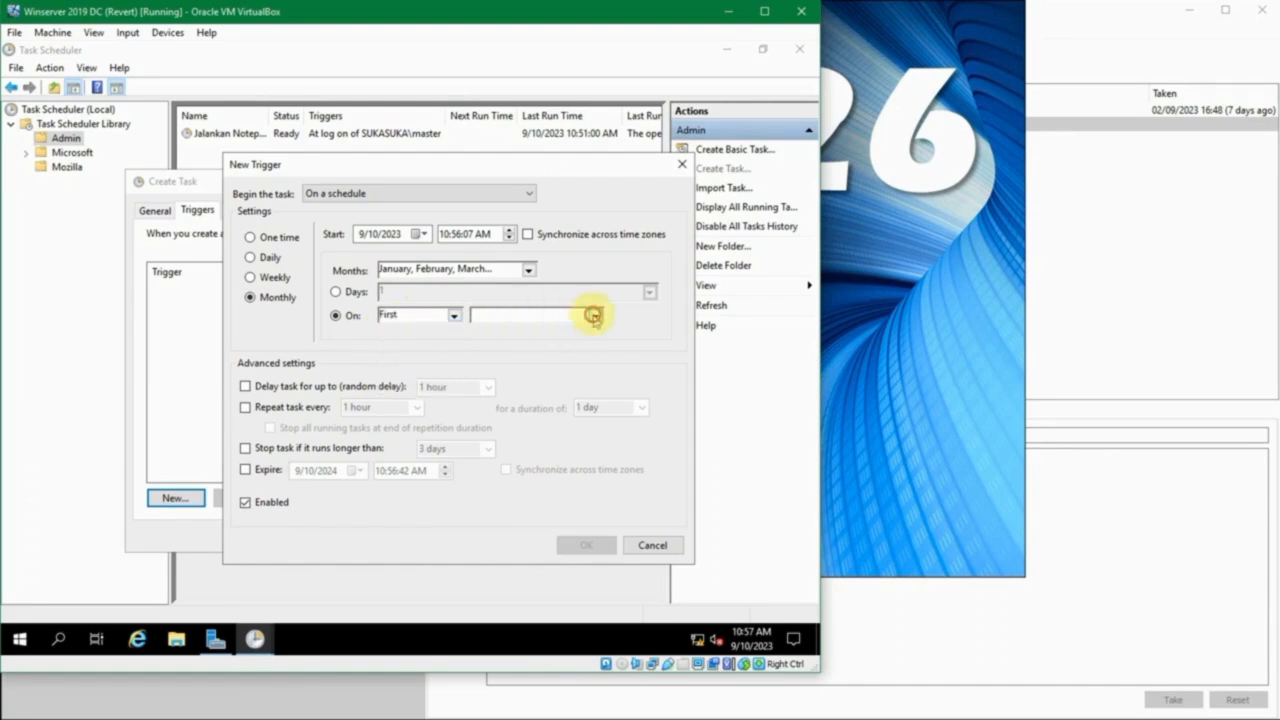
pyautogui.click(592, 316)
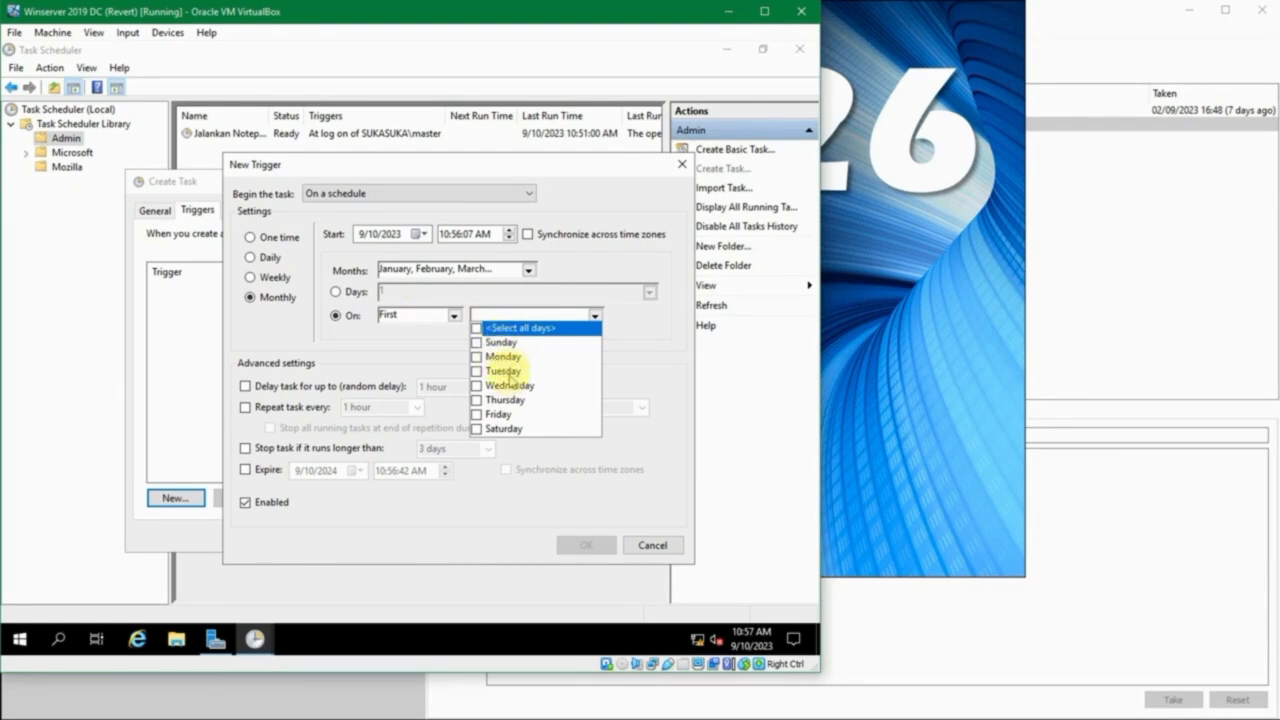
pyautogui.click(455, 316)
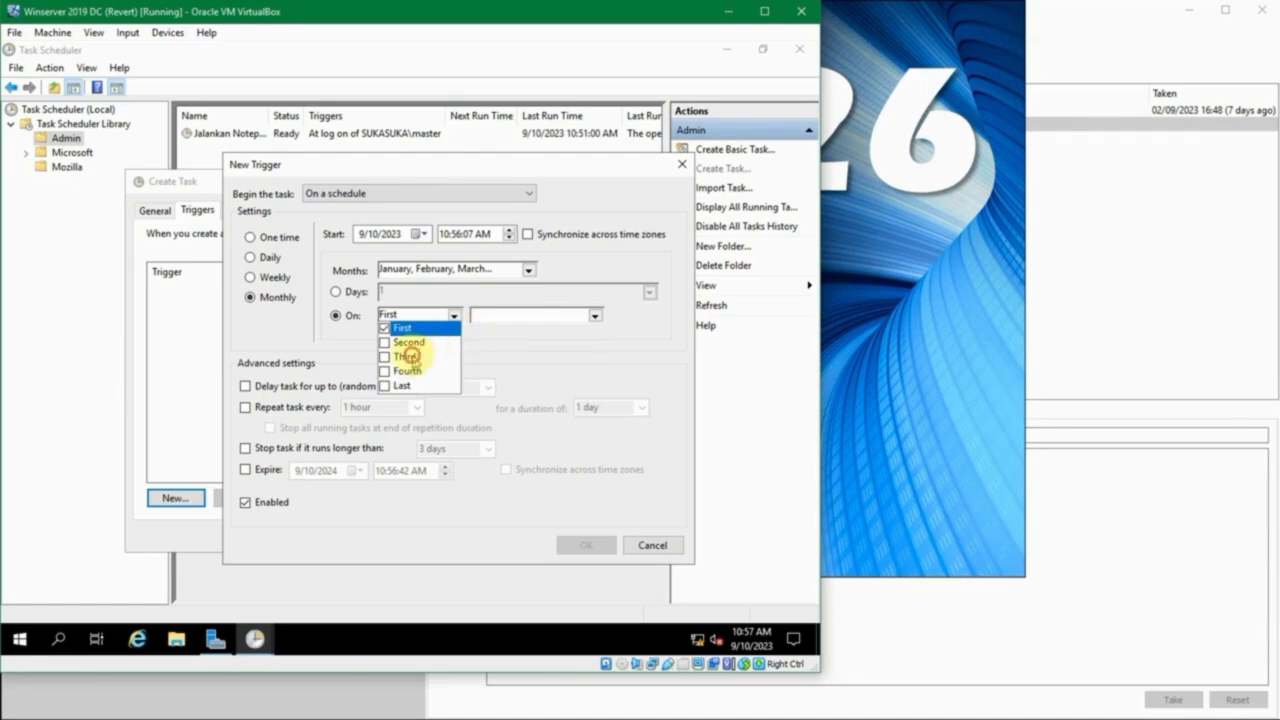
pyautogui.click(409, 356)
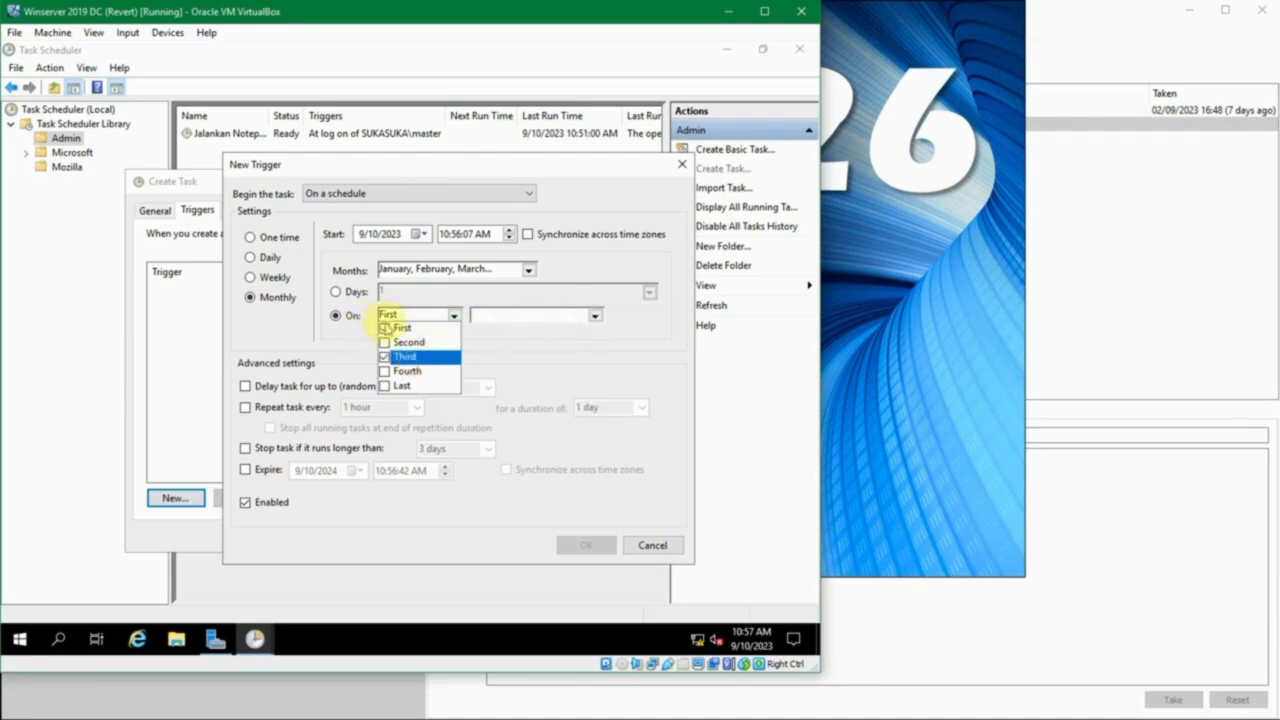
pyautogui.click(385, 328)
pyautogui.click(593, 313)
pyautogui.click(593, 313)
pyautogui.click(593, 313)
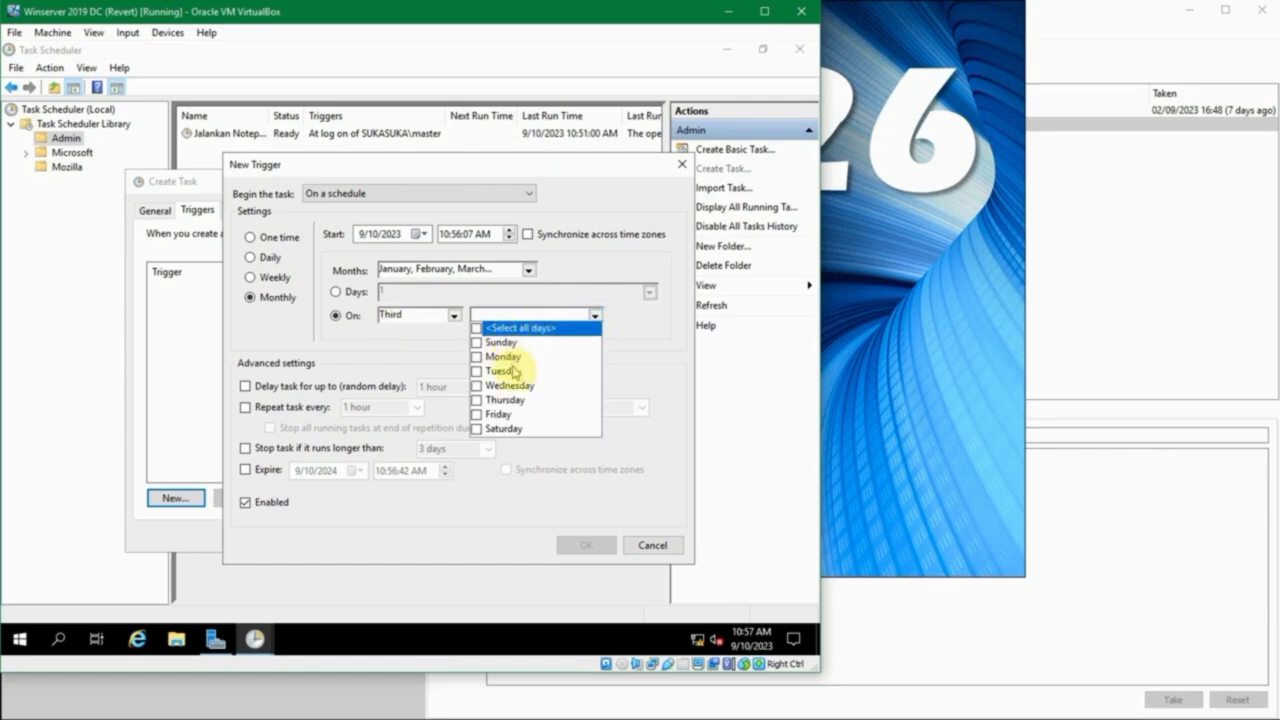
pyautogui.click(340, 291)
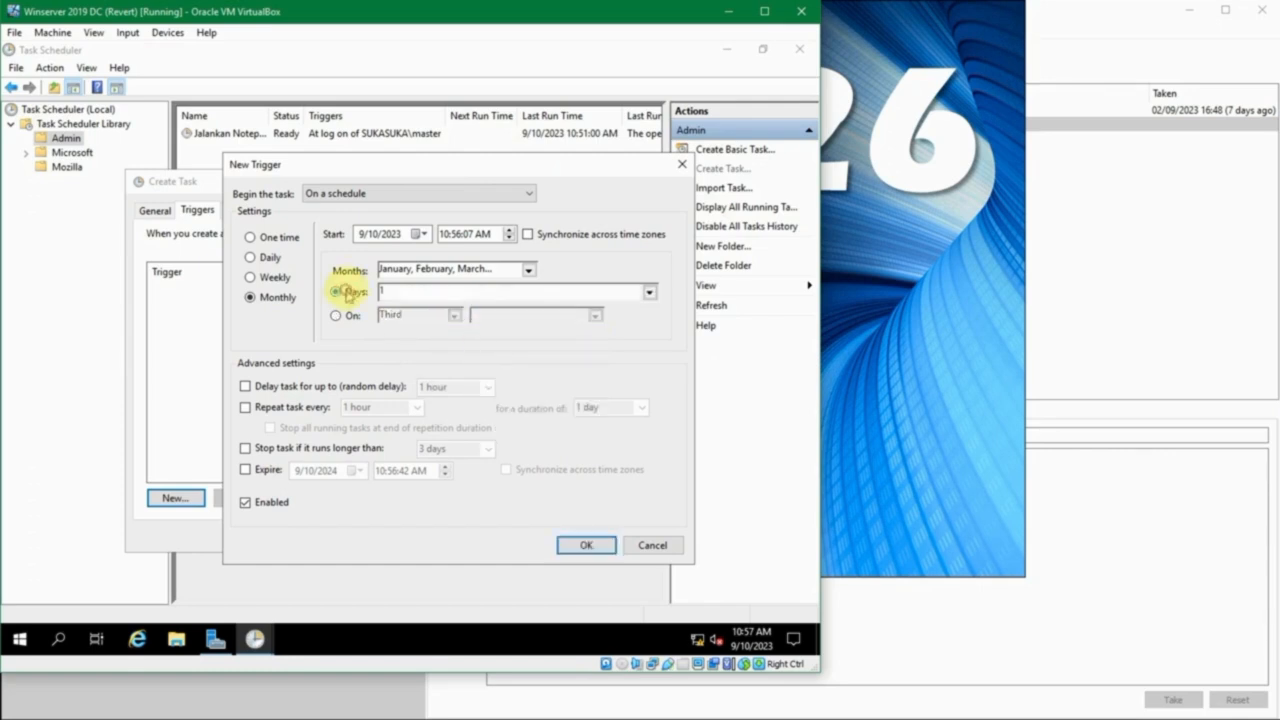
pyautogui.click(648, 292)
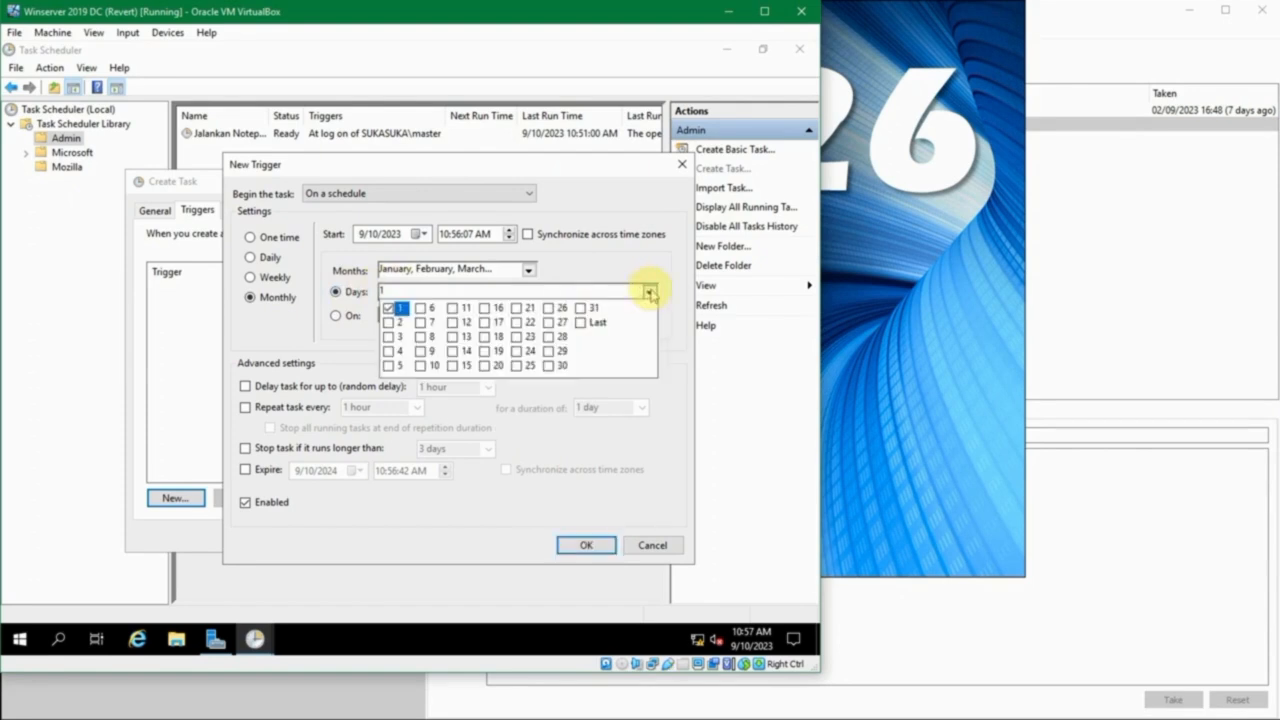
pyautogui.click(650, 292)
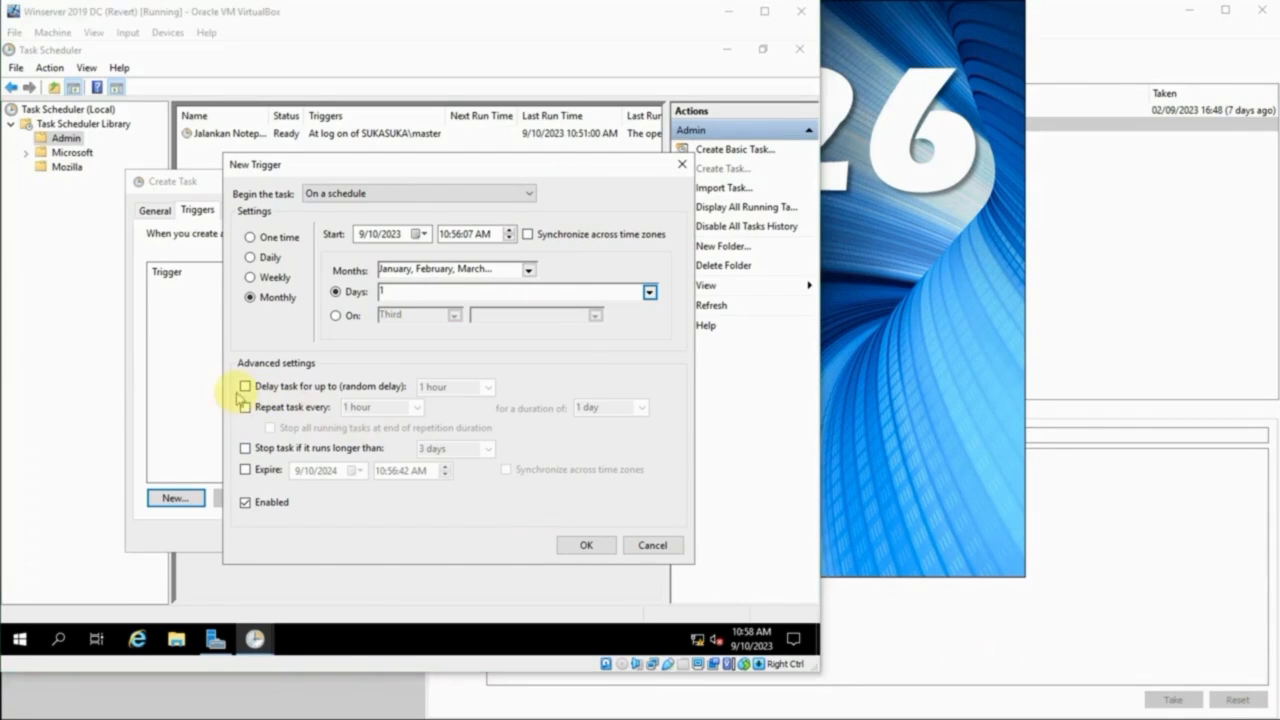
# - Try a random delay of up to 1 hour for the trigger, and turn the delay off again
pyautogui.click(245, 387)
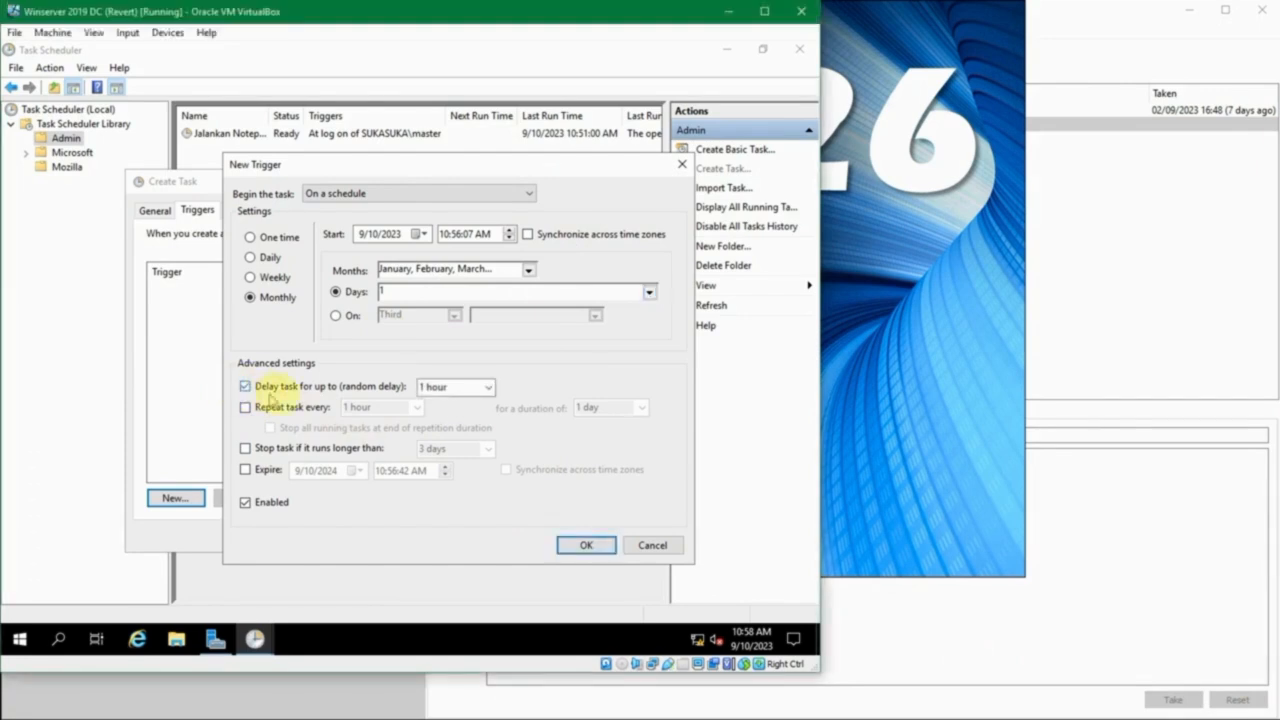
pyautogui.click(487, 388)
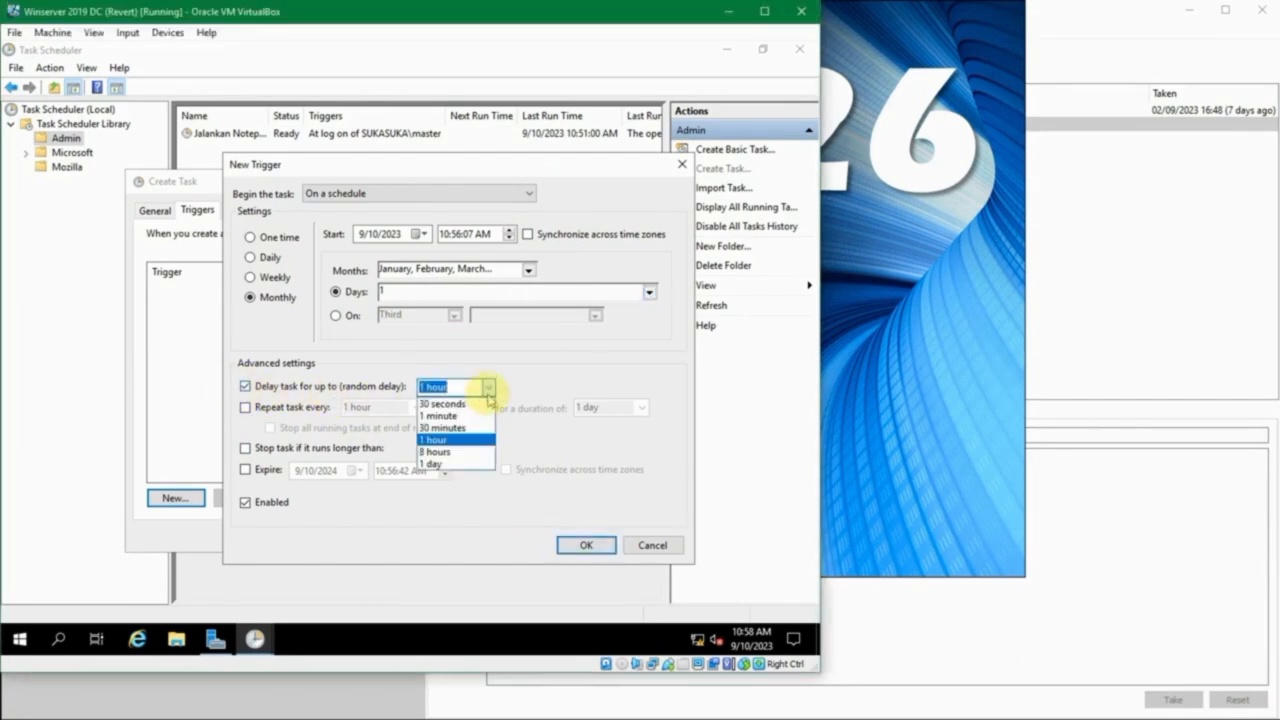
pyautogui.click(489, 394)
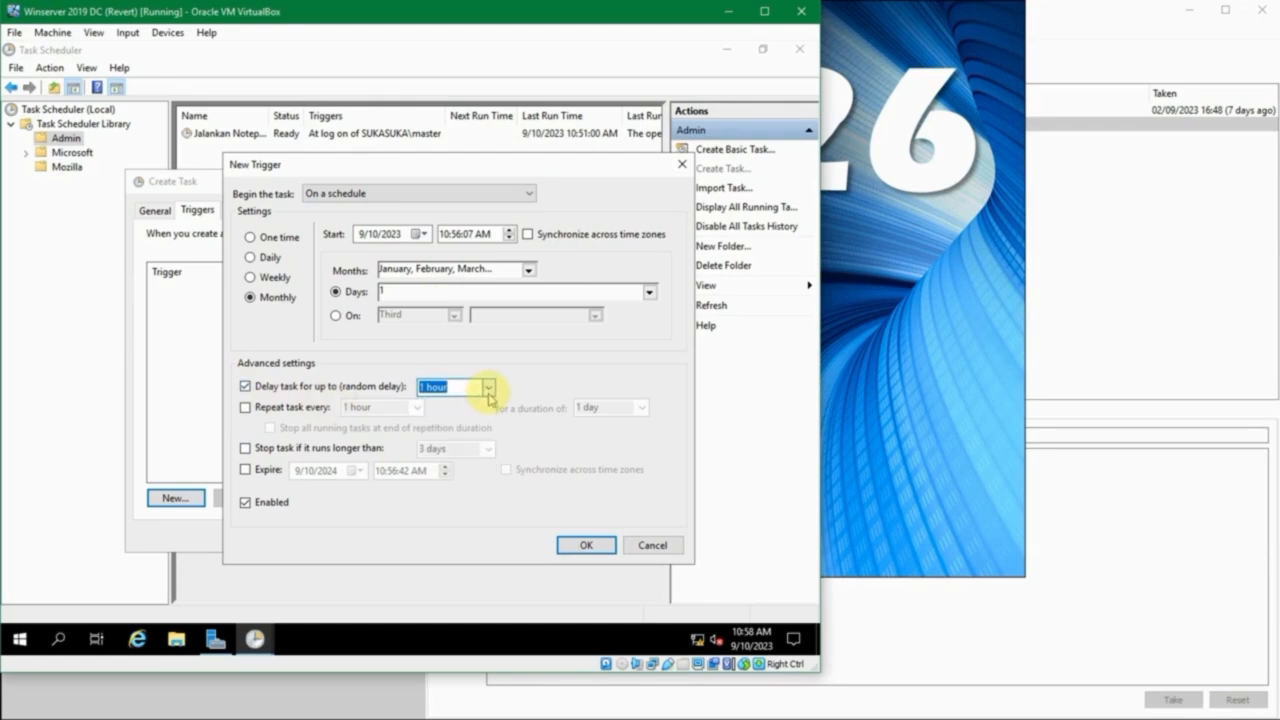
pyautogui.click(489, 390)
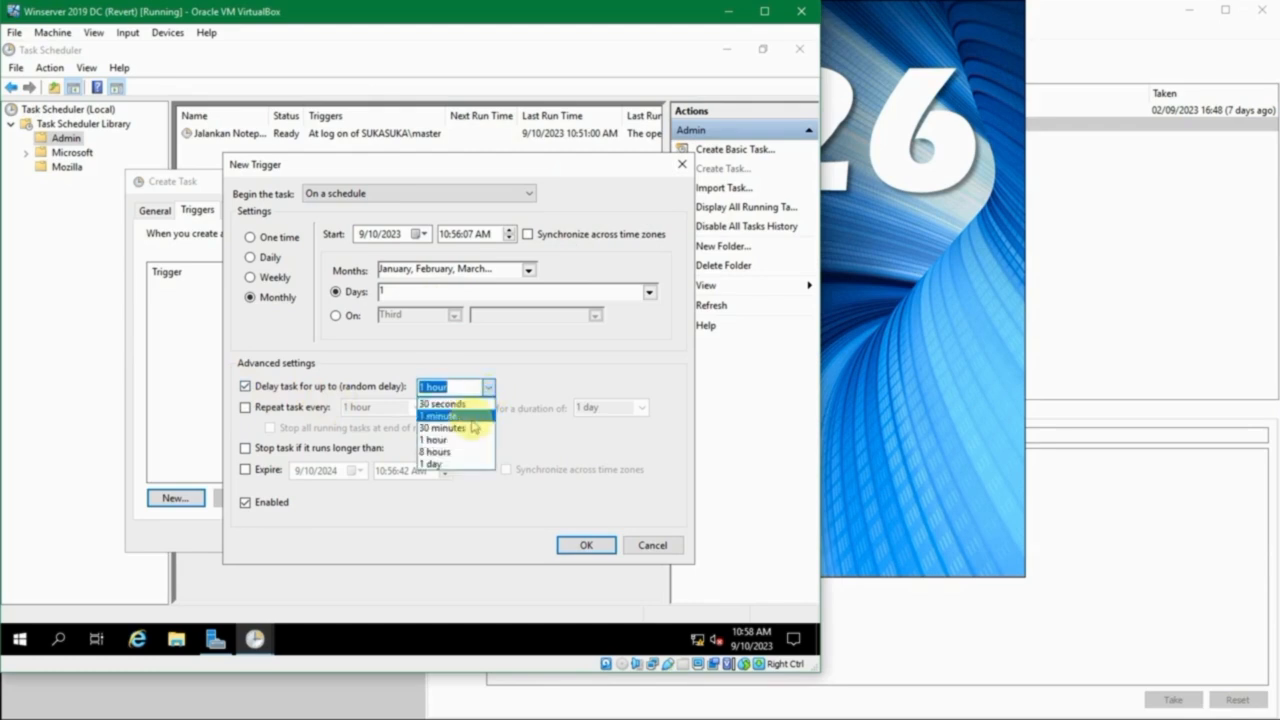
pyautogui.click(489, 390)
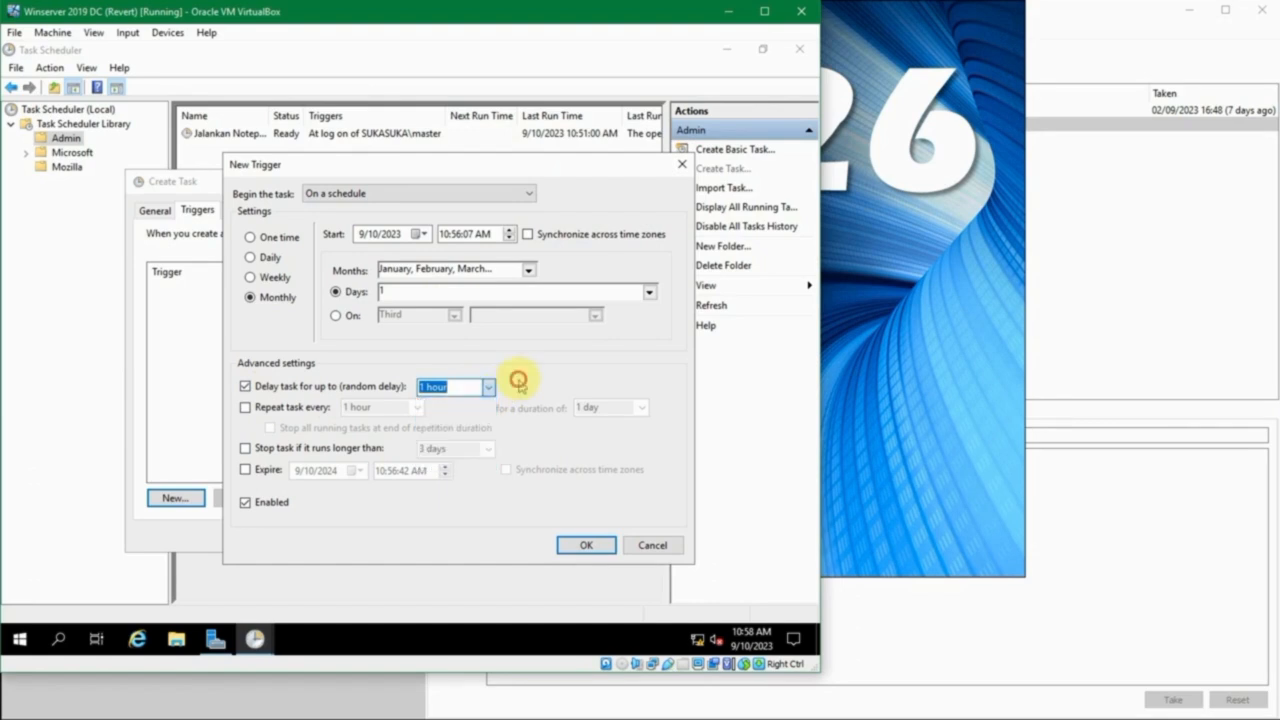
pyautogui.click(343, 388)
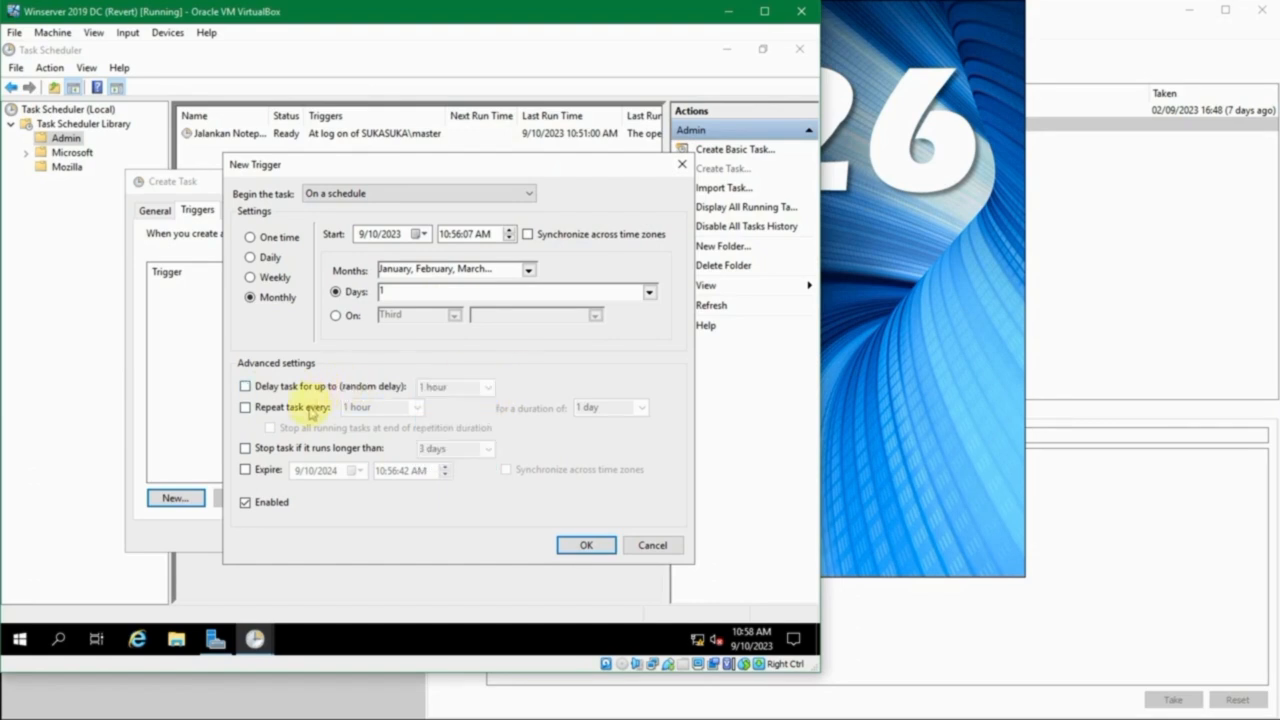
# - Try repeating the task every 1 hour for a duration of 1 day, and turn the repetition off again
pyautogui.click(306, 408)
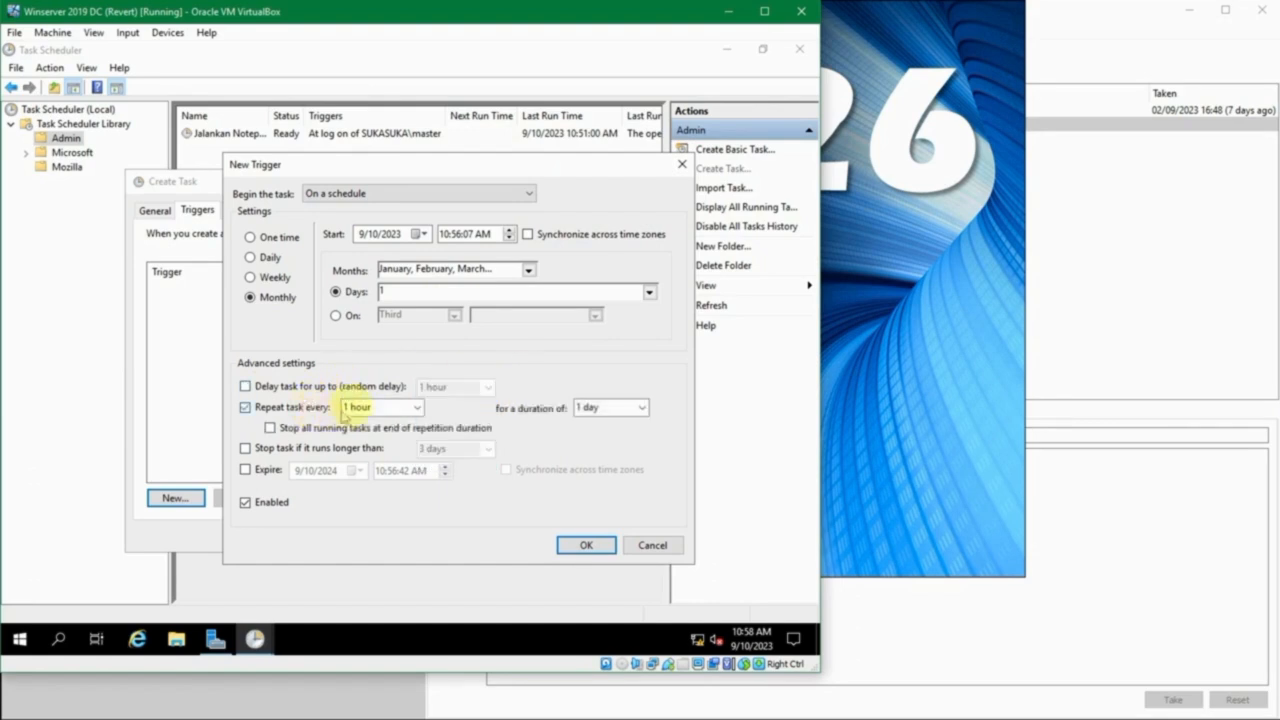
pyautogui.click(417, 407)
pyautogui.click(420, 410)
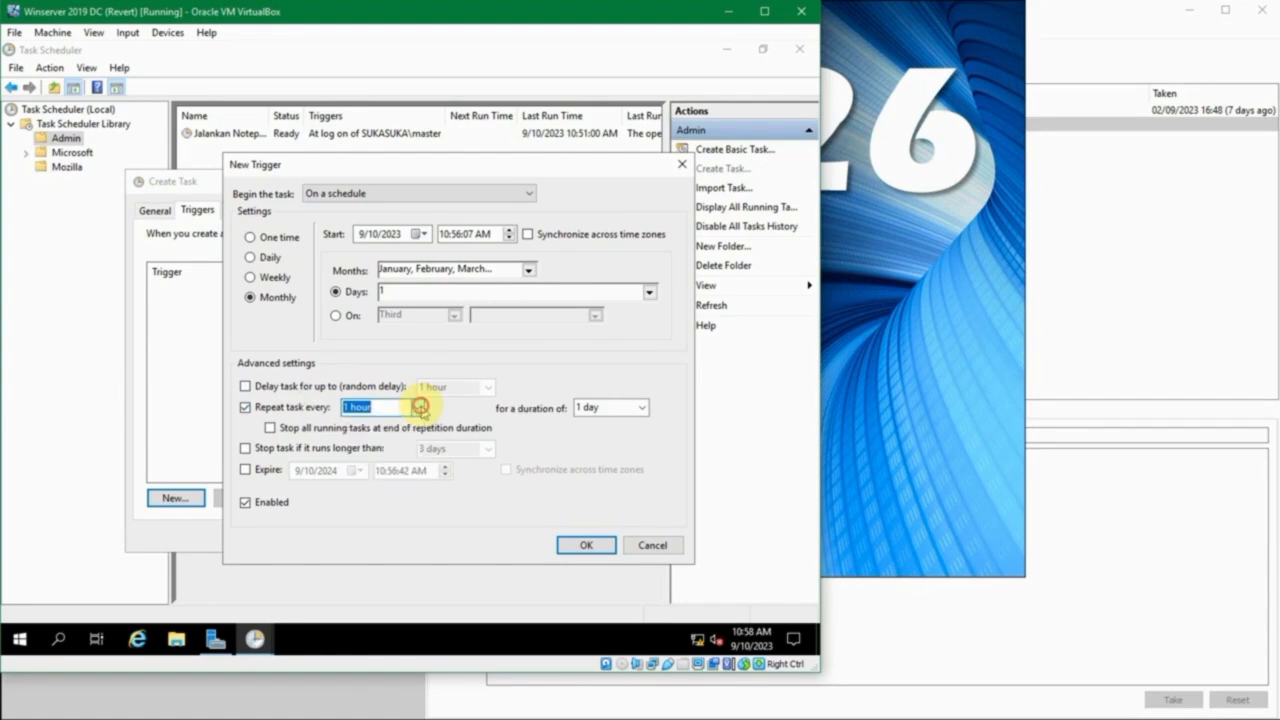
pyautogui.click(266, 412)
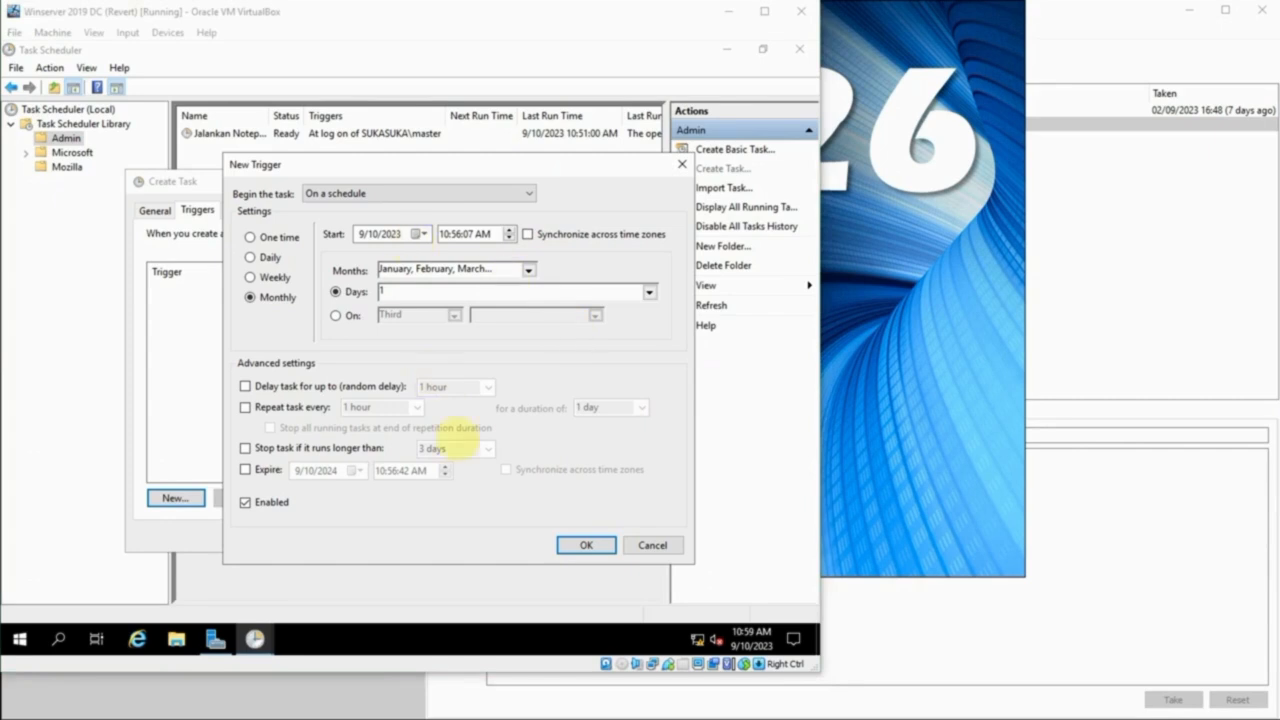
# - Confirm the new monthly trigger to add it to the Restart Server task
pyautogui.click(599, 551)
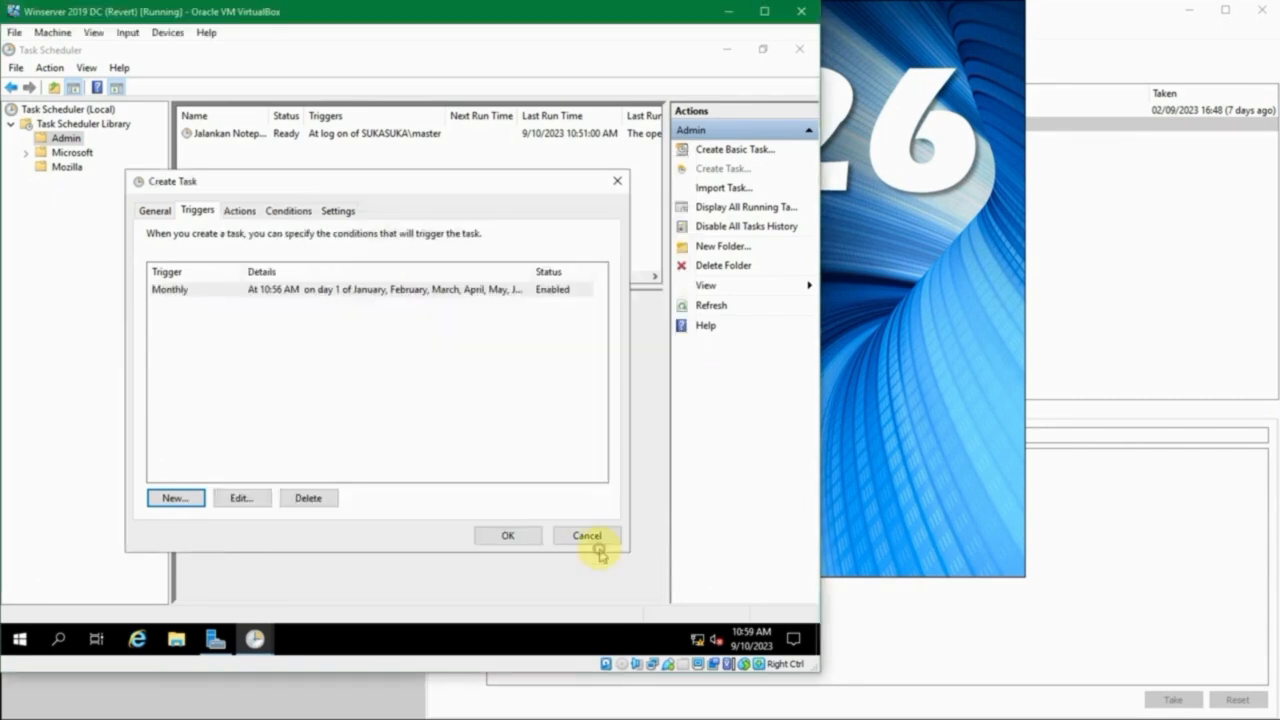
# - Review the new task's conditions and additional settings, and try to save the task without an action
pyautogui.click(241, 212)
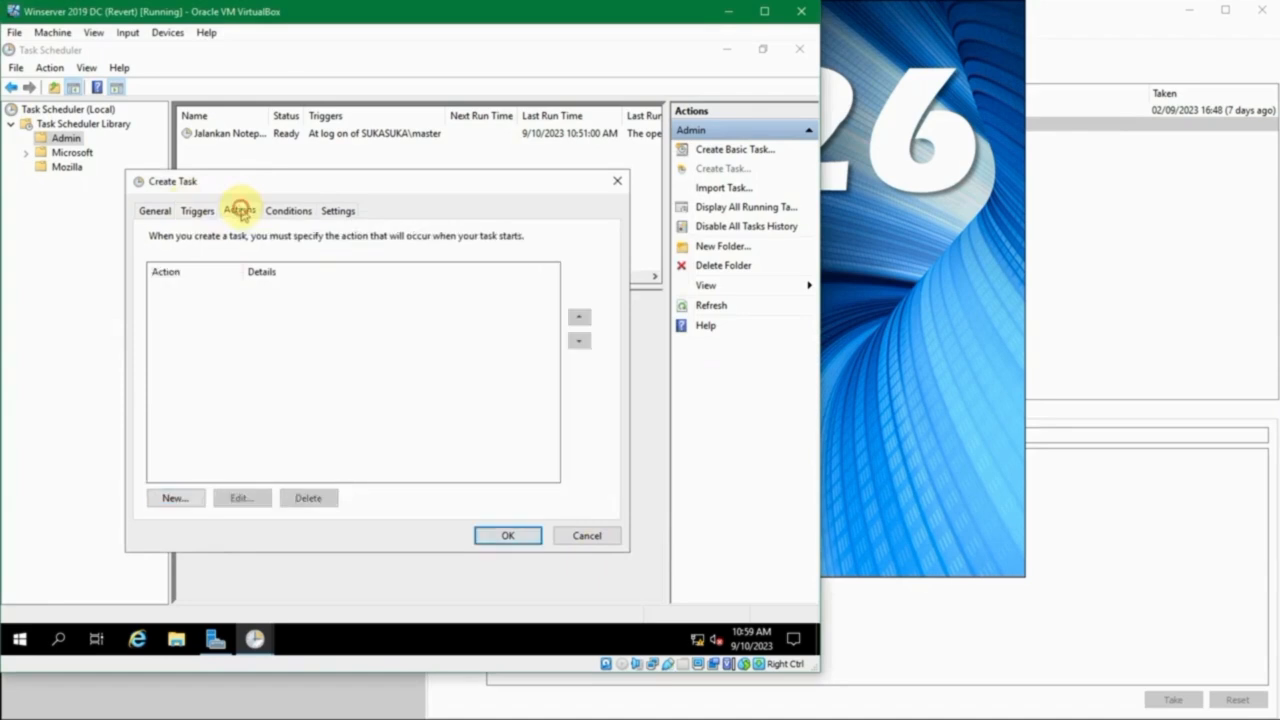
pyautogui.click(286, 211)
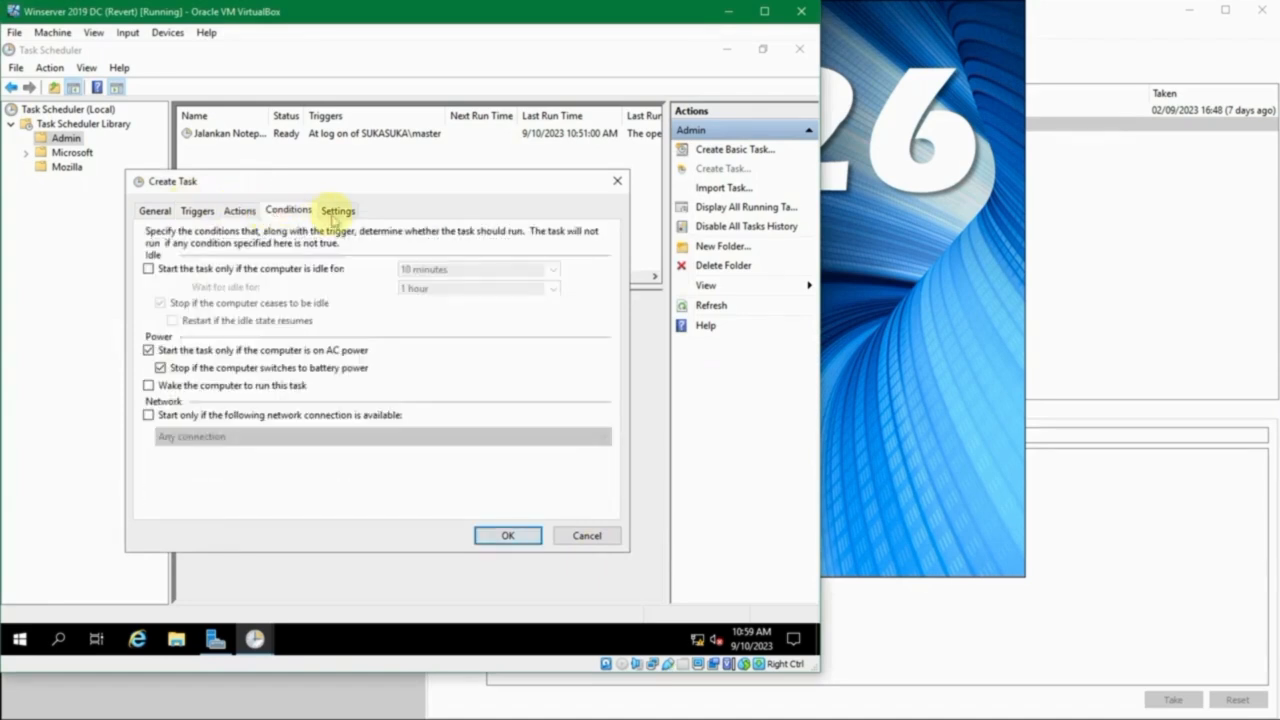
pyautogui.click(336, 211)
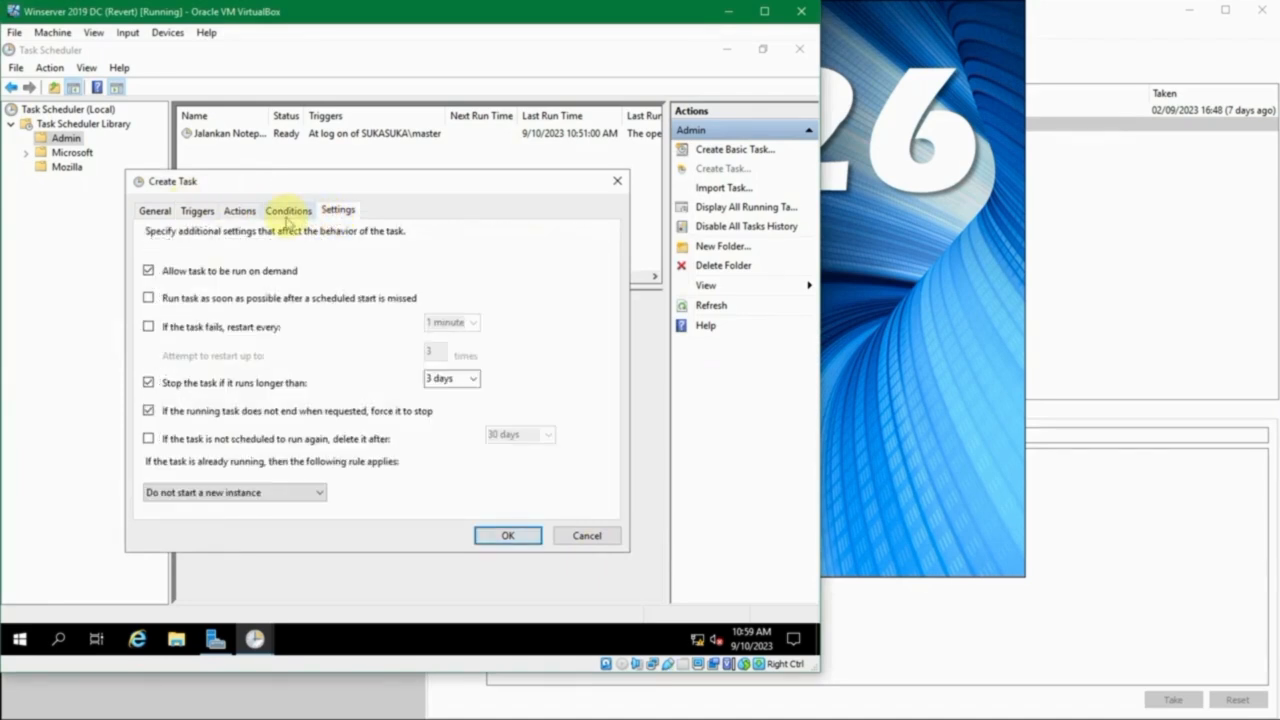
pyautogui.click(286, 220)
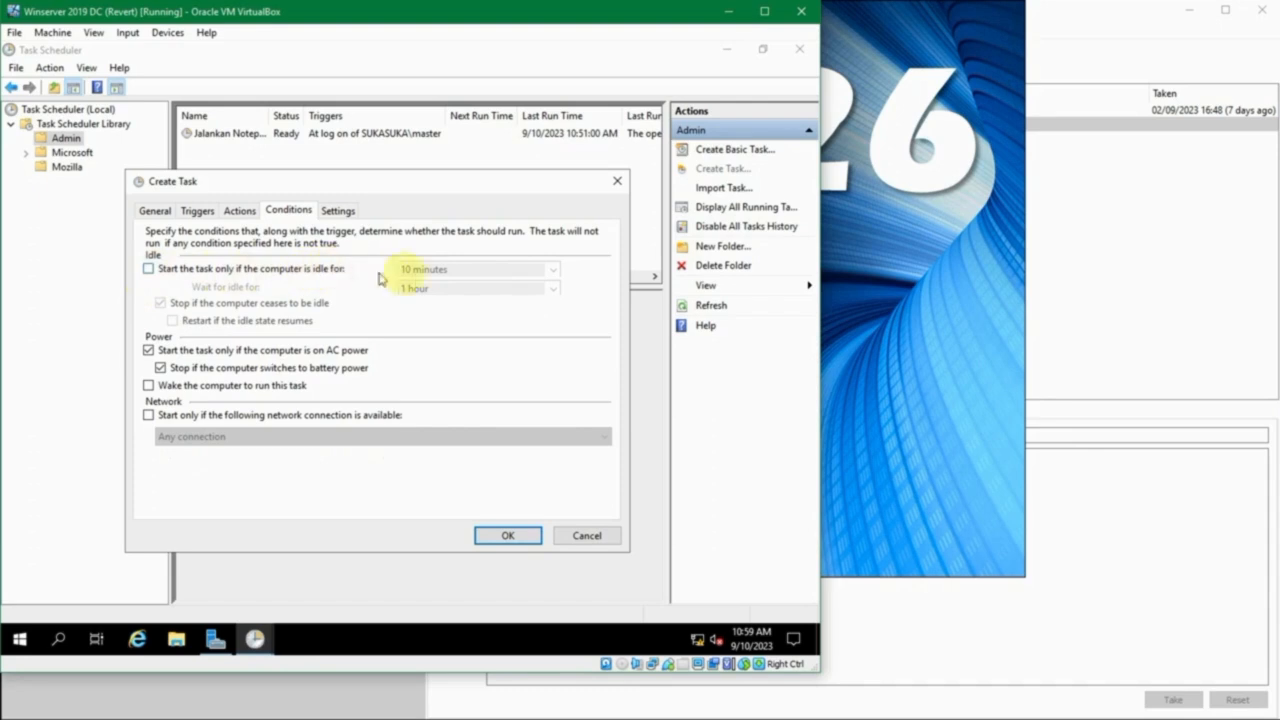
pyautogui.click(337, 209)
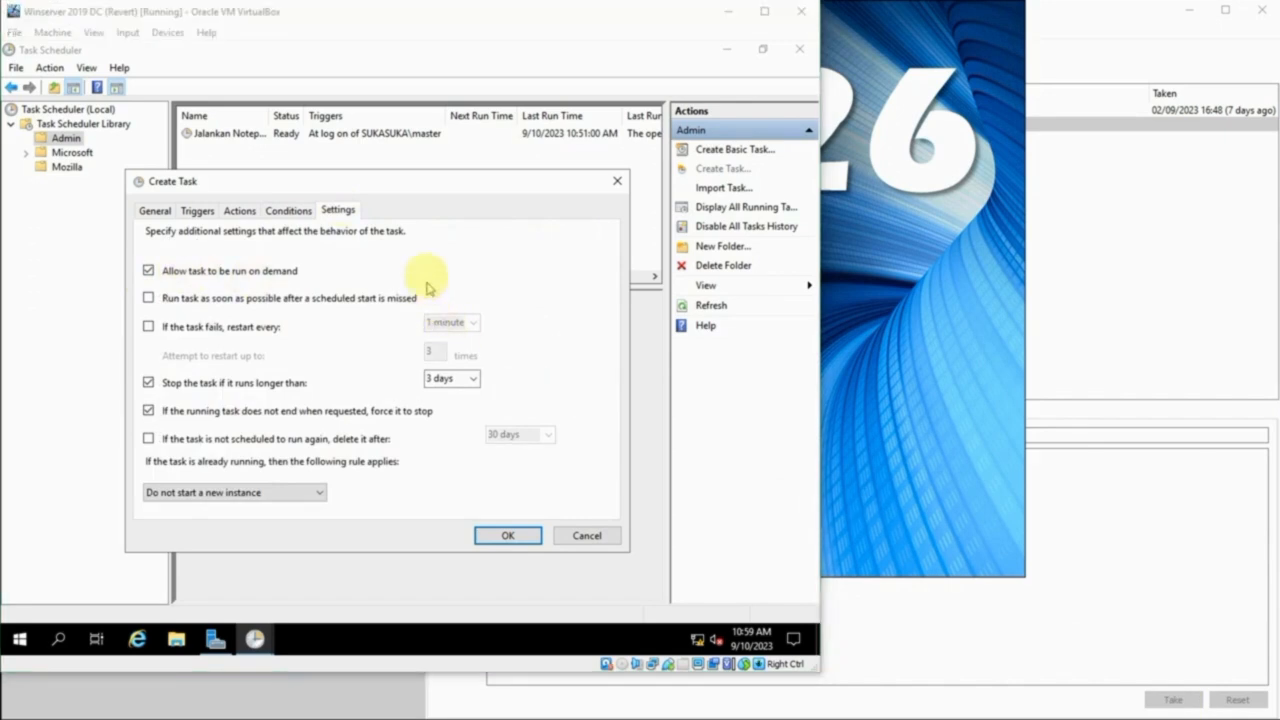
pyautogui.click(288, 210)
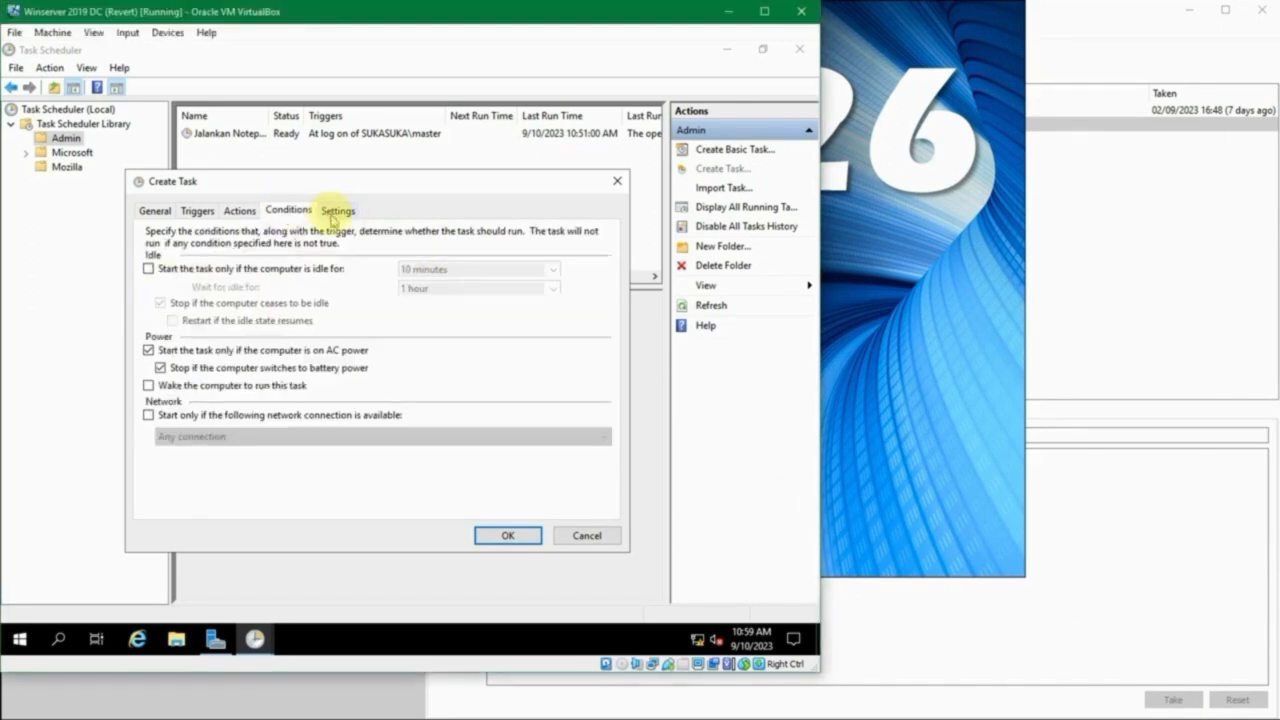
pyautogui.click(326, 212)
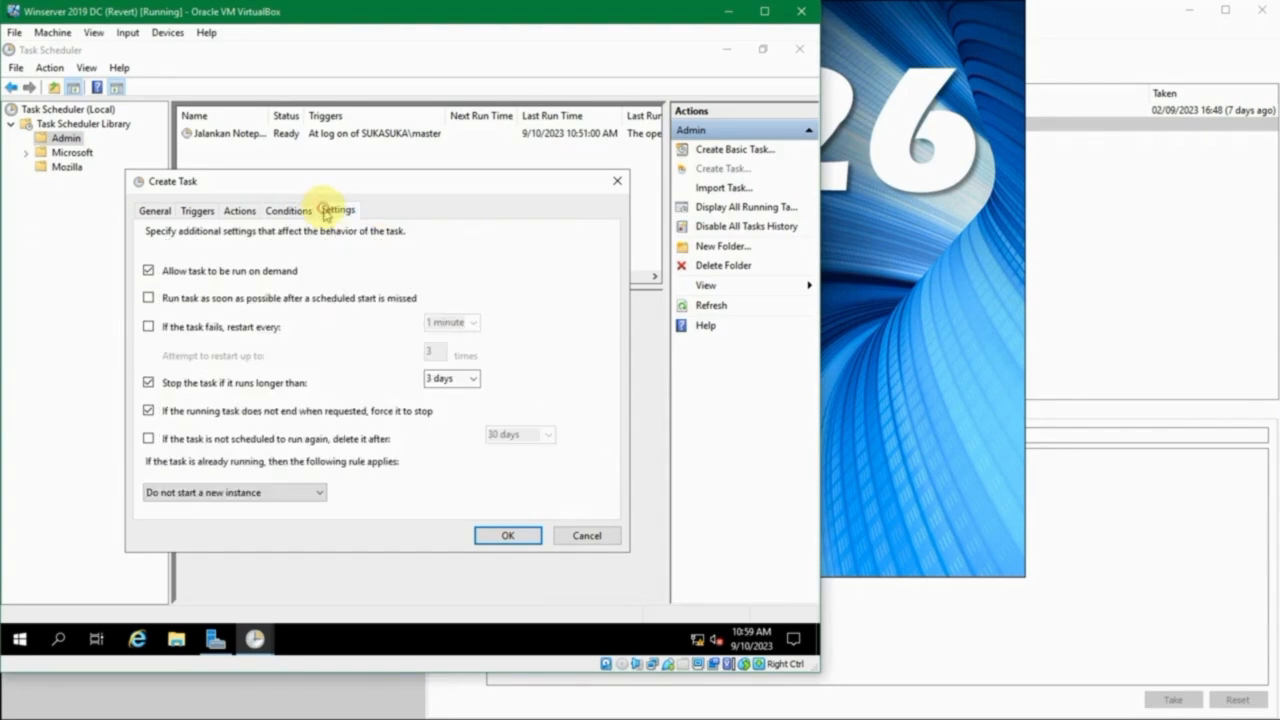
pyautogui.click(293, 212)
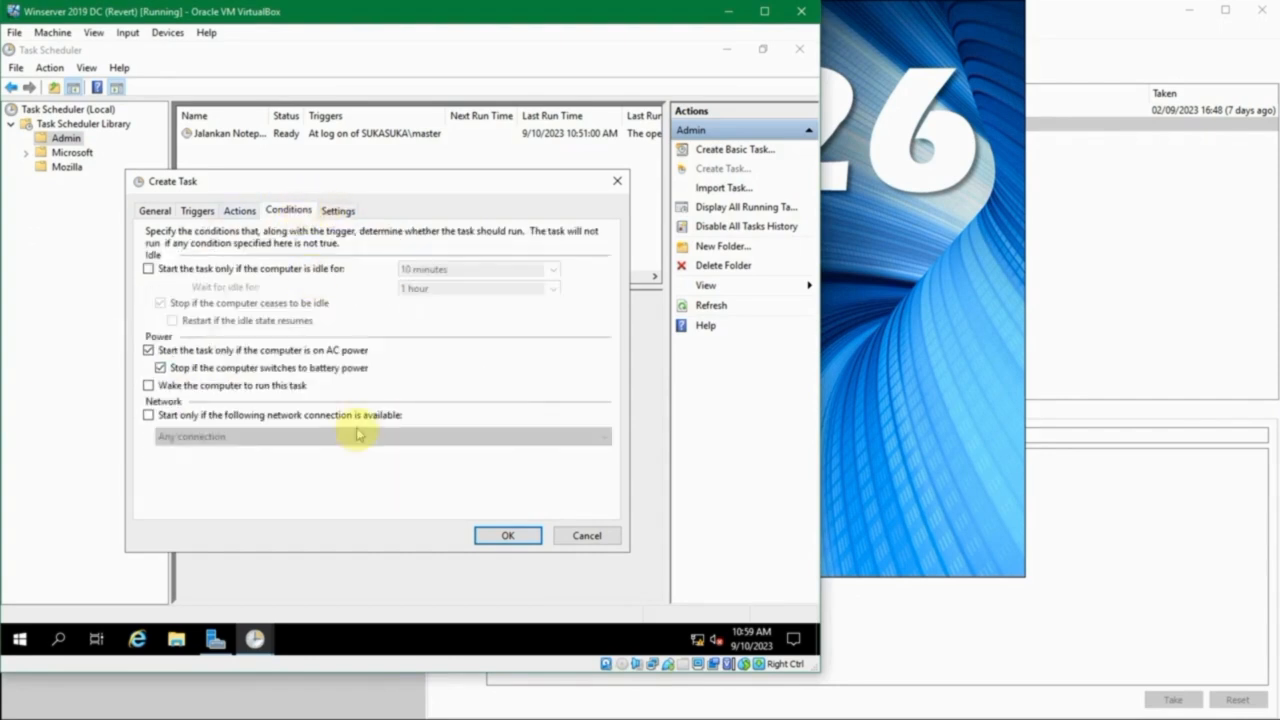
pyautogui.click(508, 536)
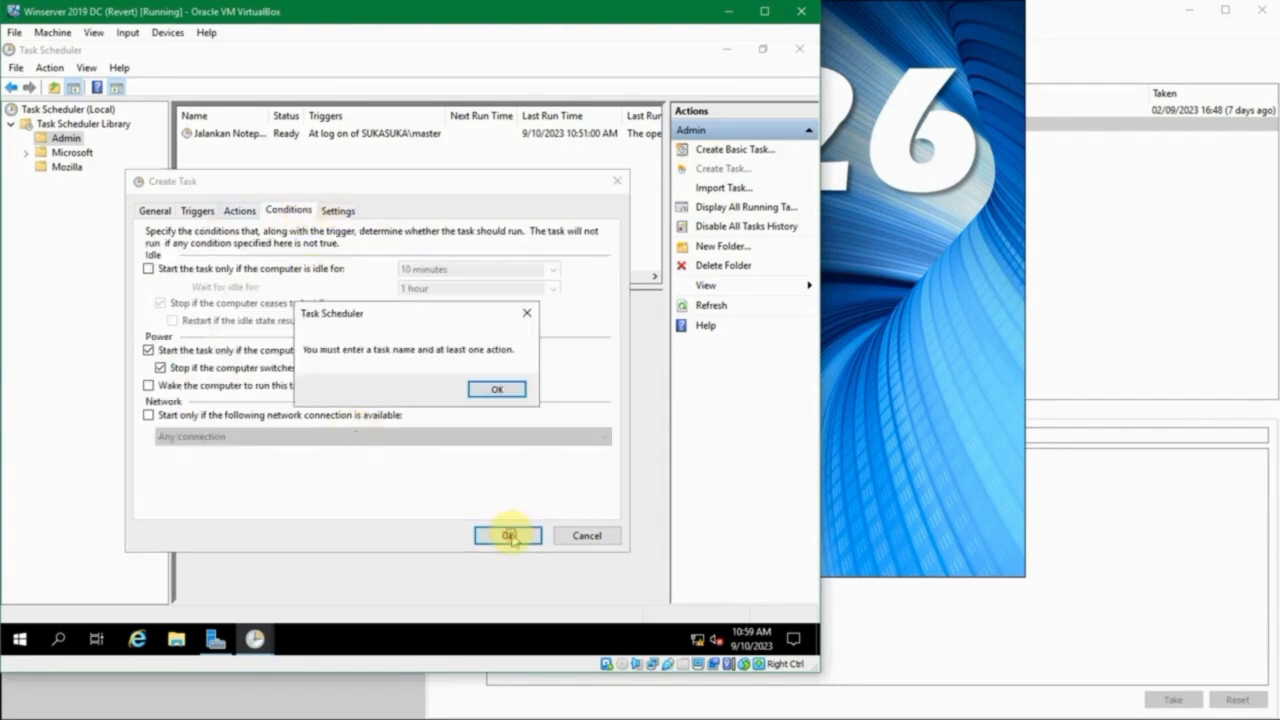
pyautogui.click(498, 389)
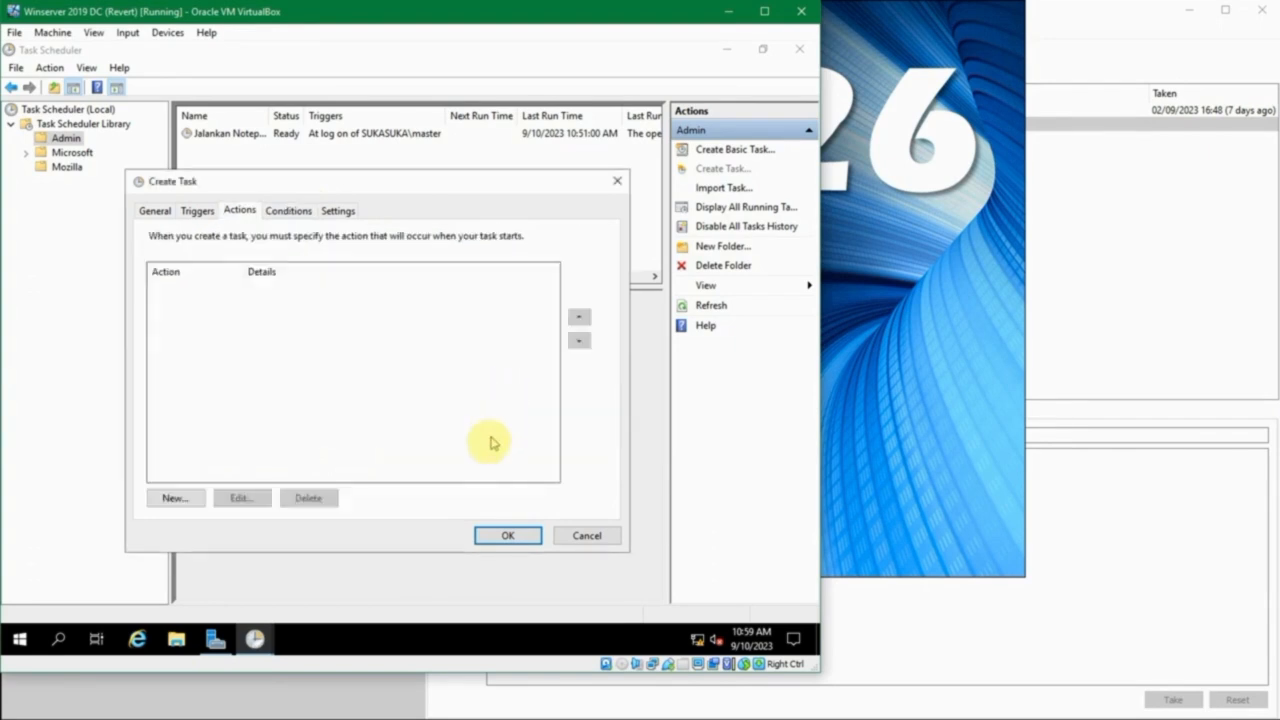
# - Add a Start a program action to the task that runs restart.bat from the Desktop
pyautogui.click(195, 500)
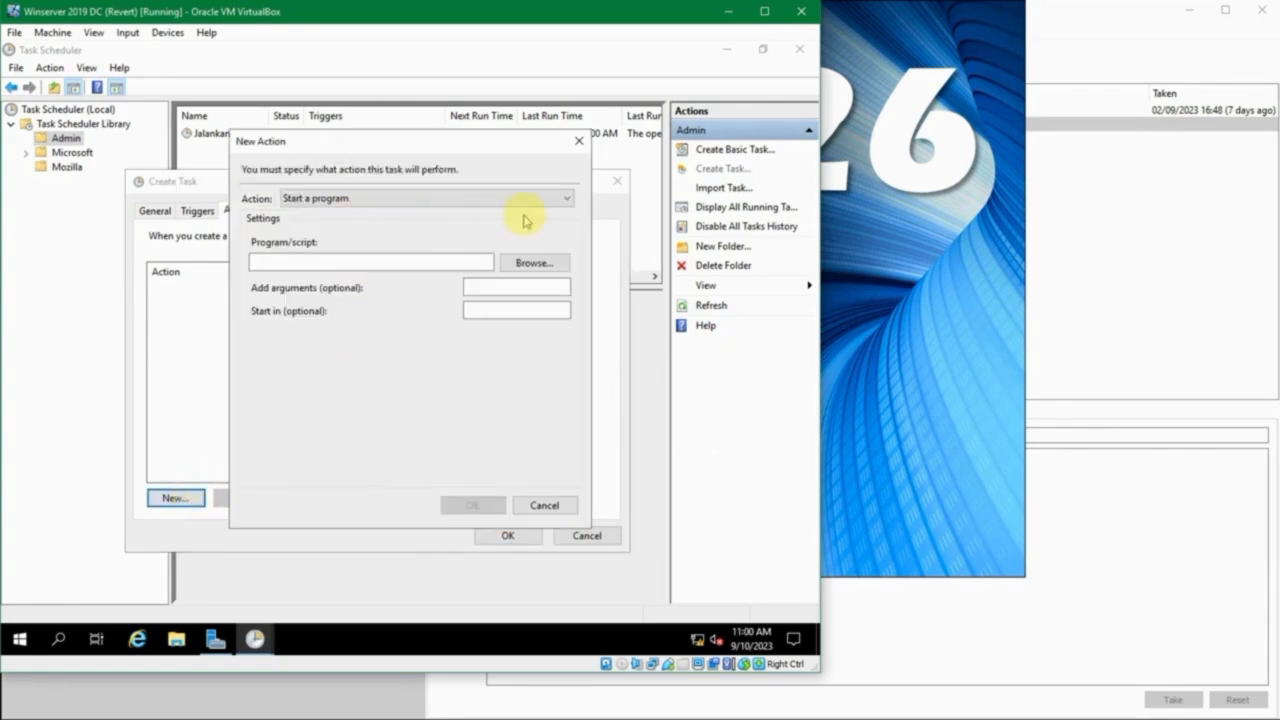
pyautogui.moveTo(451, 146); pyautogui.dragTo(460, 159)
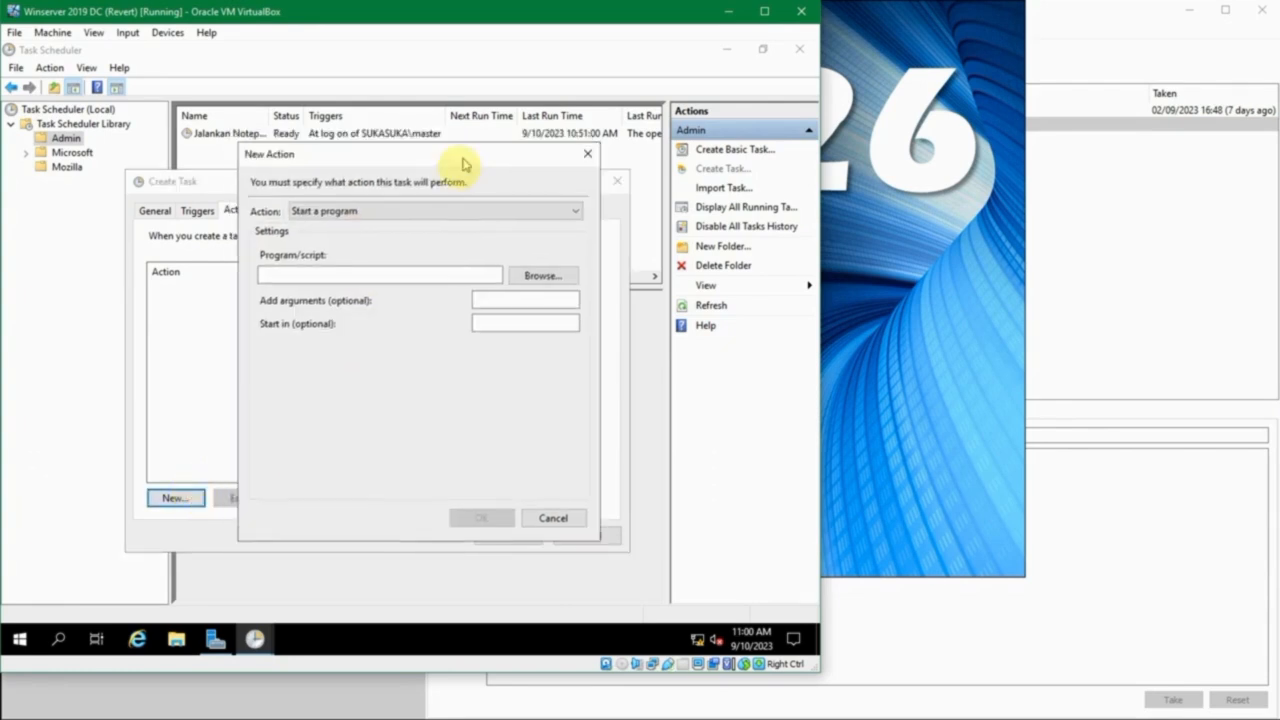
pyautogui.click(425, 209)
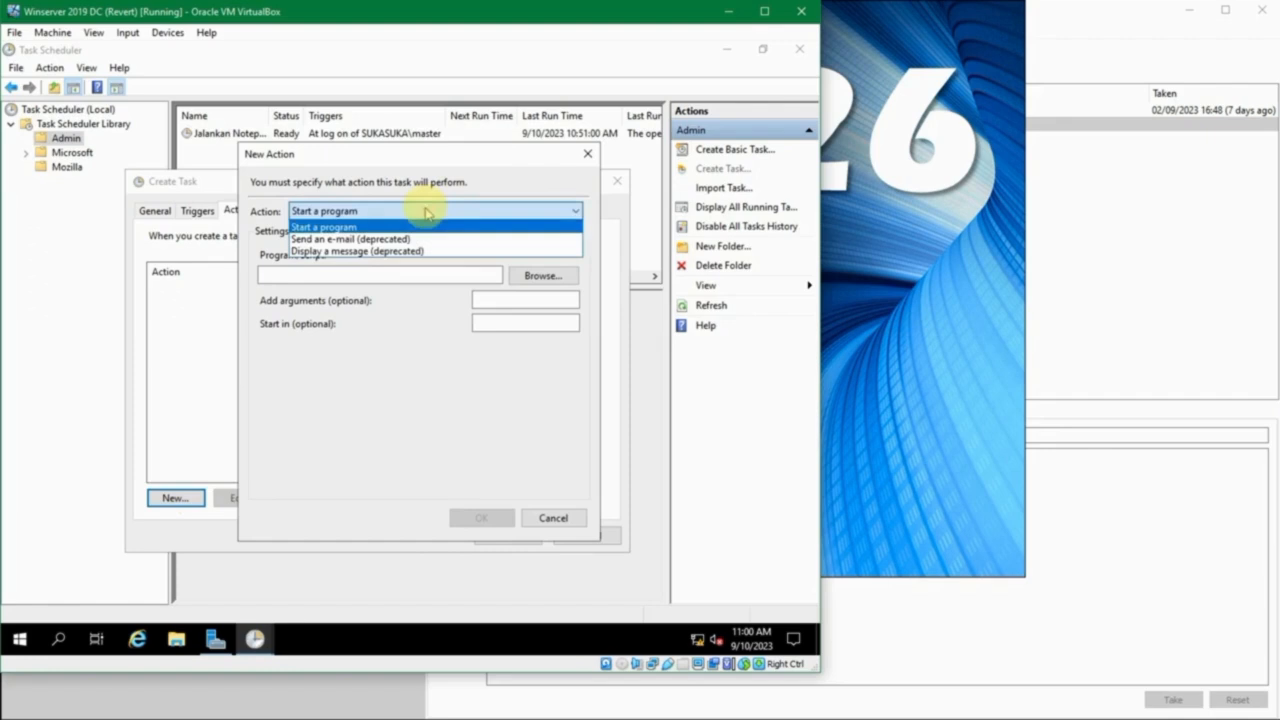
pyautogui.click(425, 211)
pyautogui.click(538, 275)
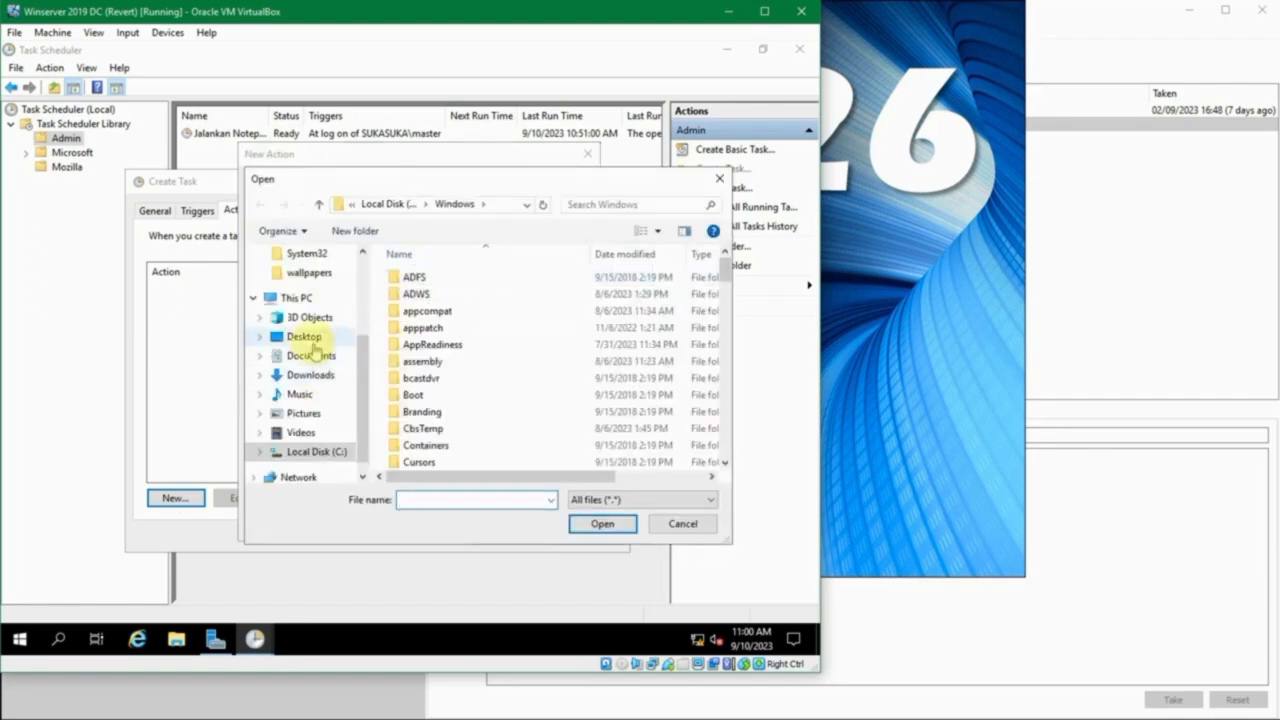
pyautogui.click(308, 338)
pyautogui.click(424, 279)
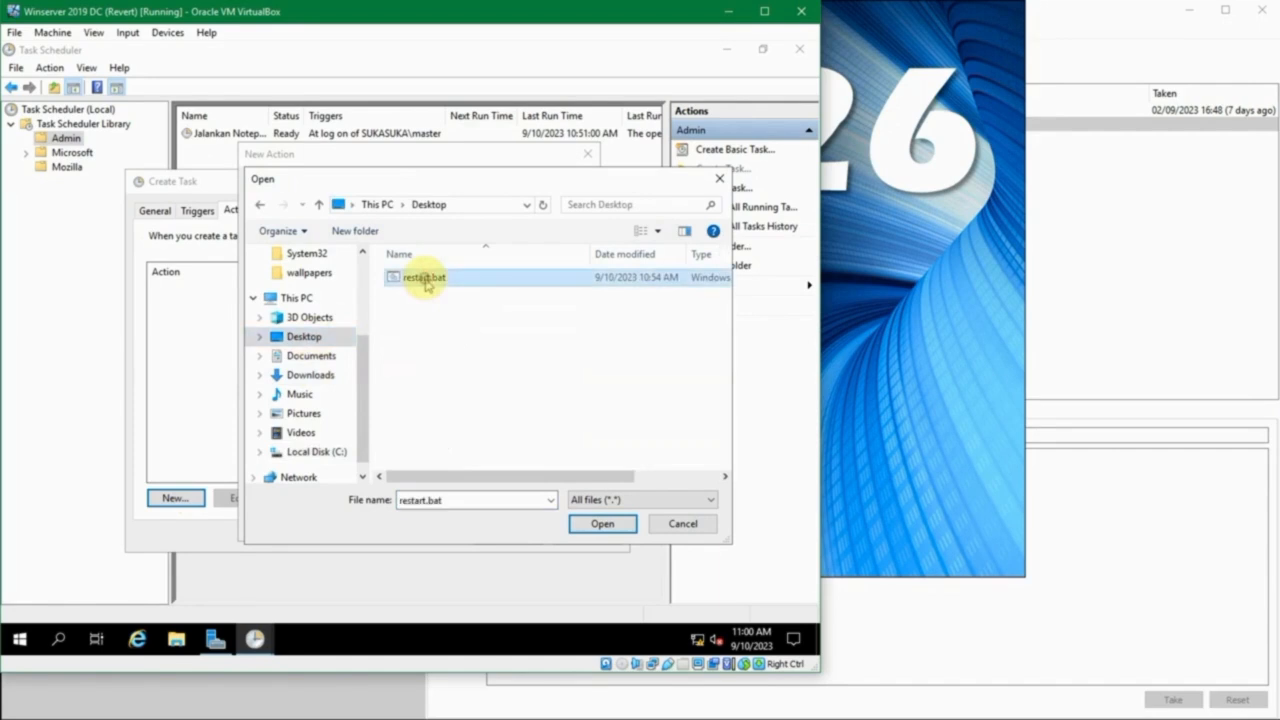
pyautogui.click(588, 522)
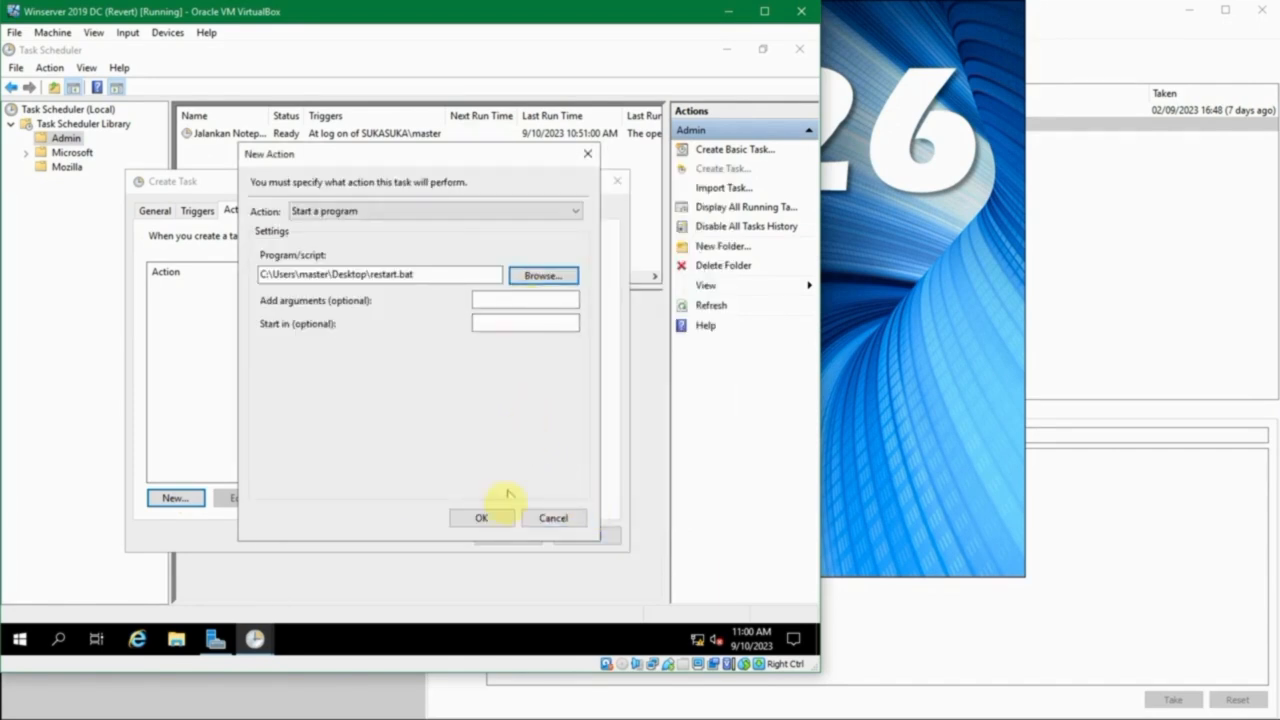
pyautogui.click(472, 518)
# - Save the Restart Server task and minimize the virtual machine window
pyautogui.click(496, 535)
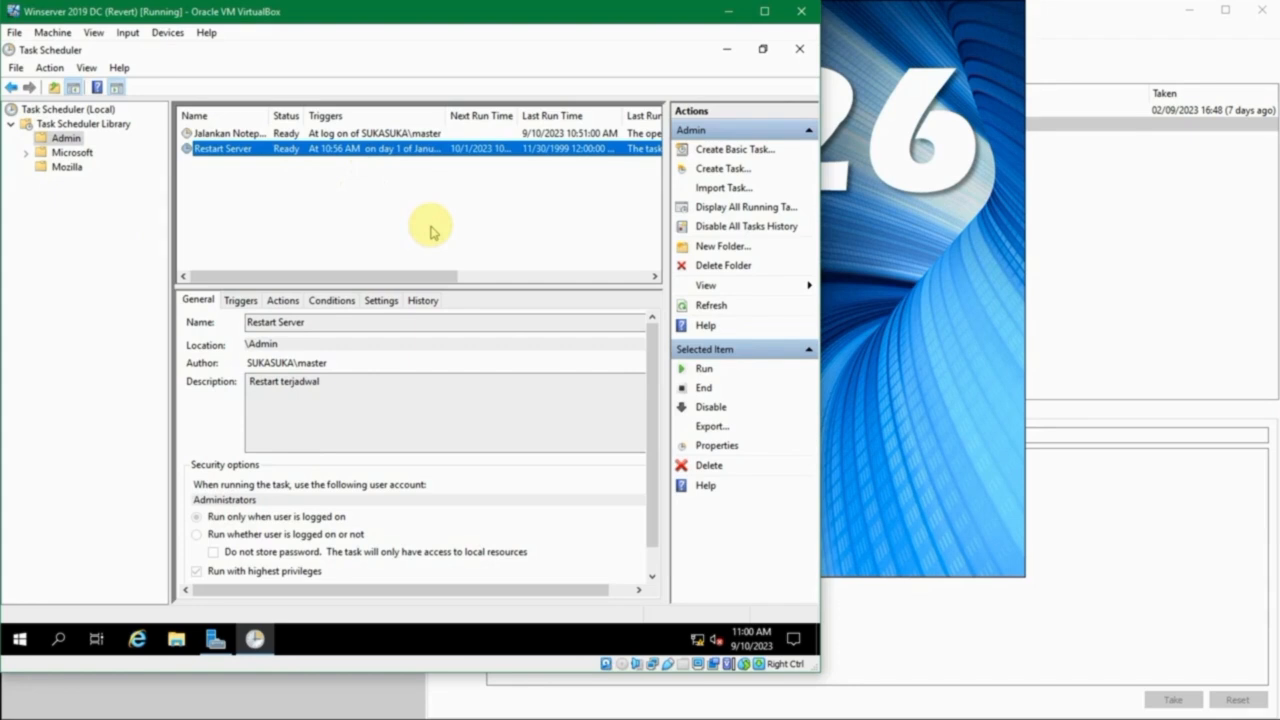
pyautogui.click(729, 11)
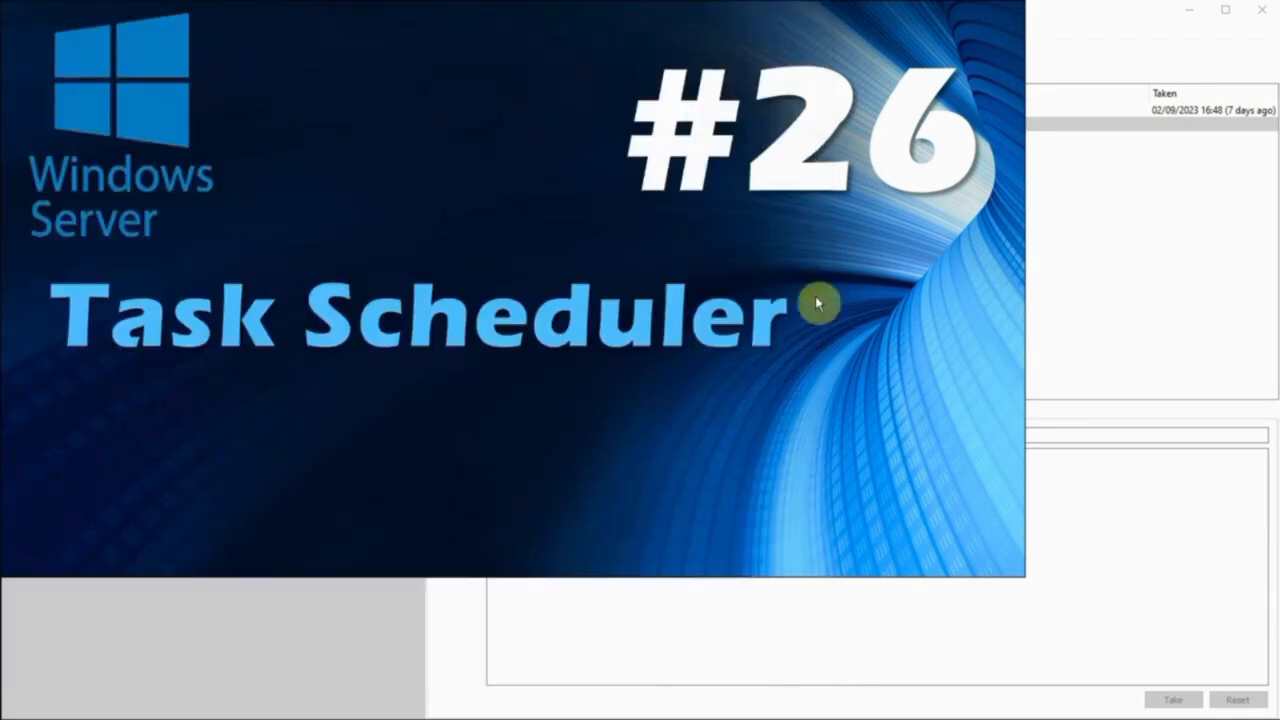